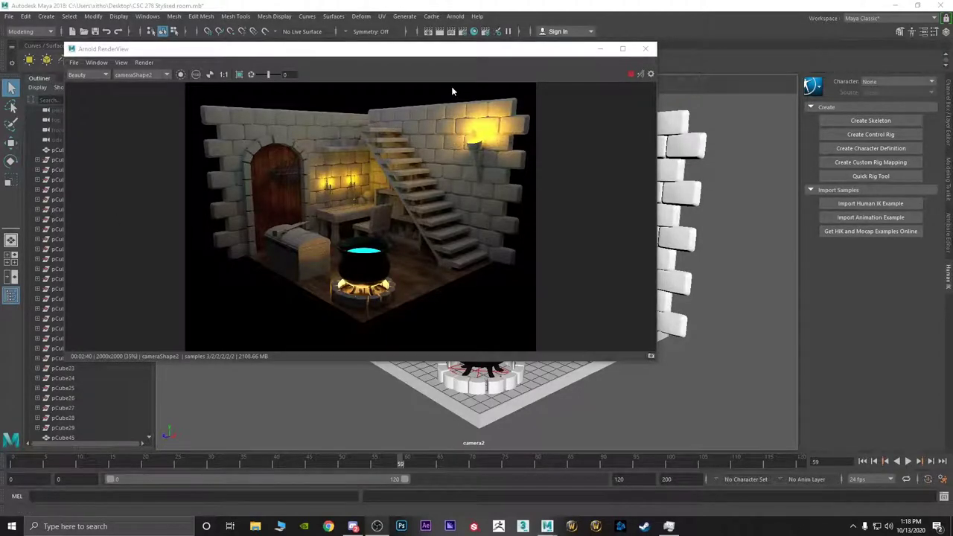
# - Close the render window and delete the stone bricks on both walls together with the wall torch
pyautogui.click(645, 48)
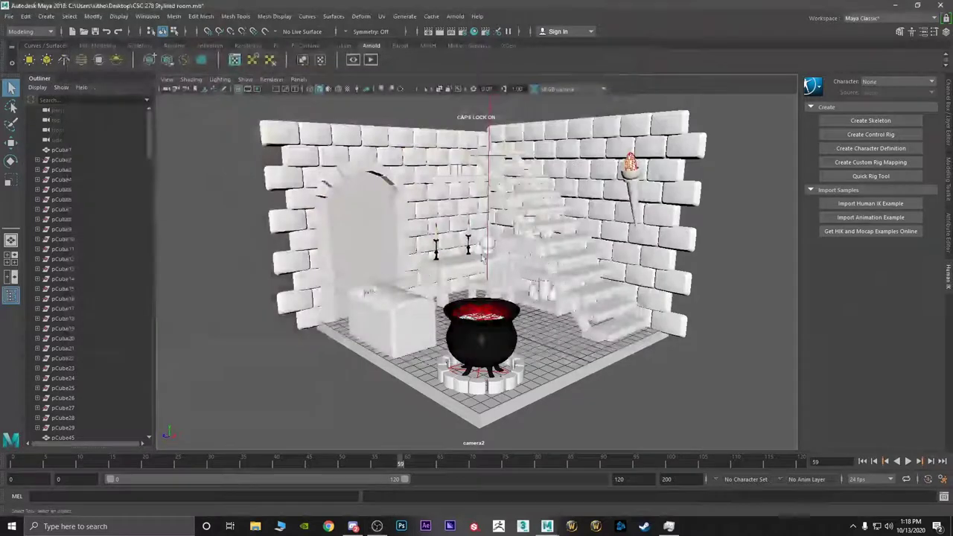
pyautogui.click(596, 174)
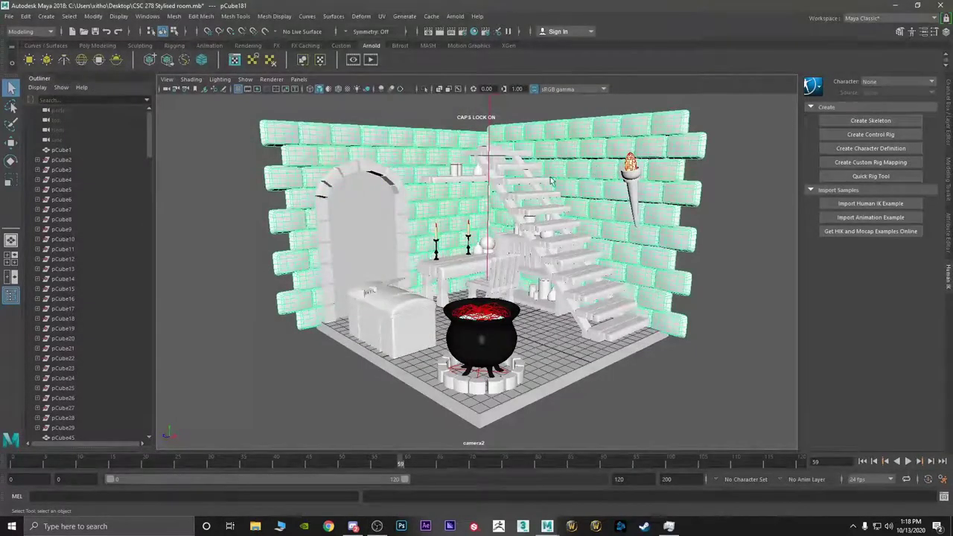
pyautogui.hotkey('ctrl', 'h')
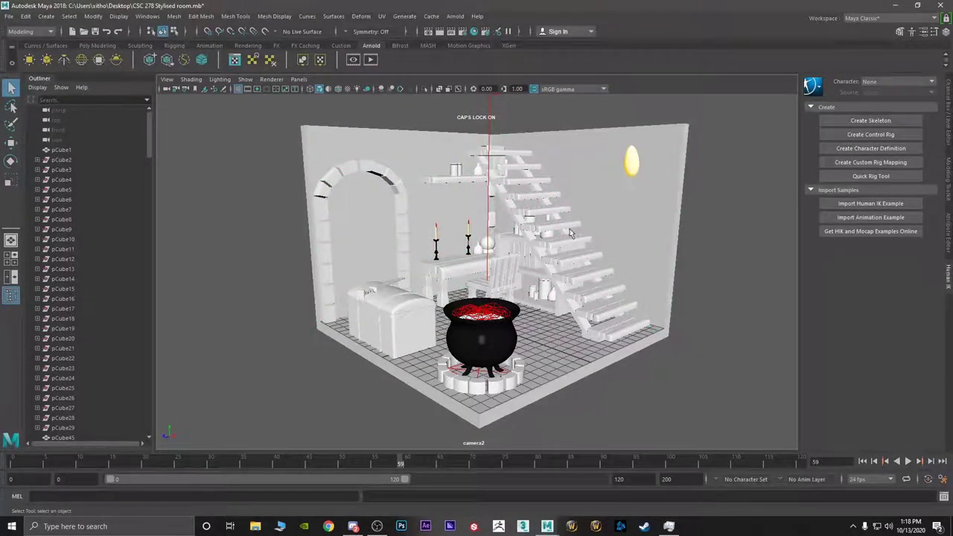
# - Delete the yellow torch flame on the wall and the red light mesh inside the cauldron
pyautogui.click(632, 160)
pyautogui.hotkey('ctrl', 'h')
pyautogui.click(480, 314)
pyautogui.click(489, 314)
pyautogui.hotkey('ctrl', 'h')
# - Delete the treasure chest with its metal bands and the arched door frame
pyautogui.click(403, 314)
pyautogui.hotkey('ctrl', 'h')
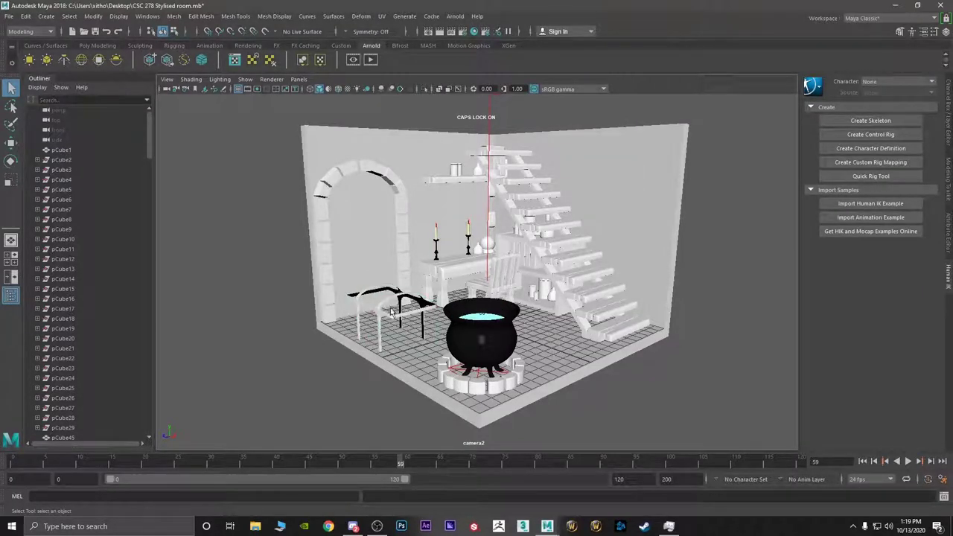
pyautogui.click(386, 305)
pyautogui.hotkey('ctrl', 'h')
pyautogui.click(405, 240)
pyautogui.hotkey('ctrl', 'h')
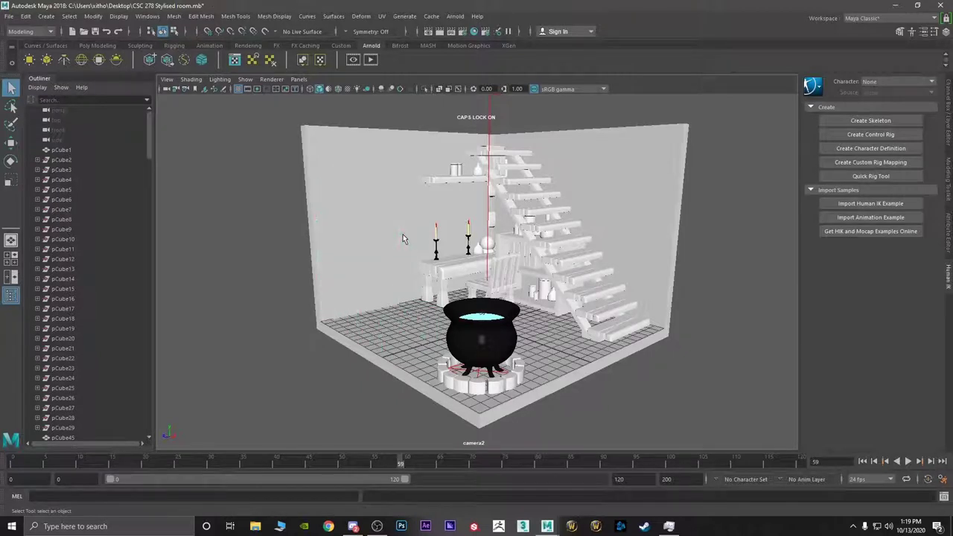
pyautogui.click(449, 265)
pyautogui.hotkey('ctrl', 'h')
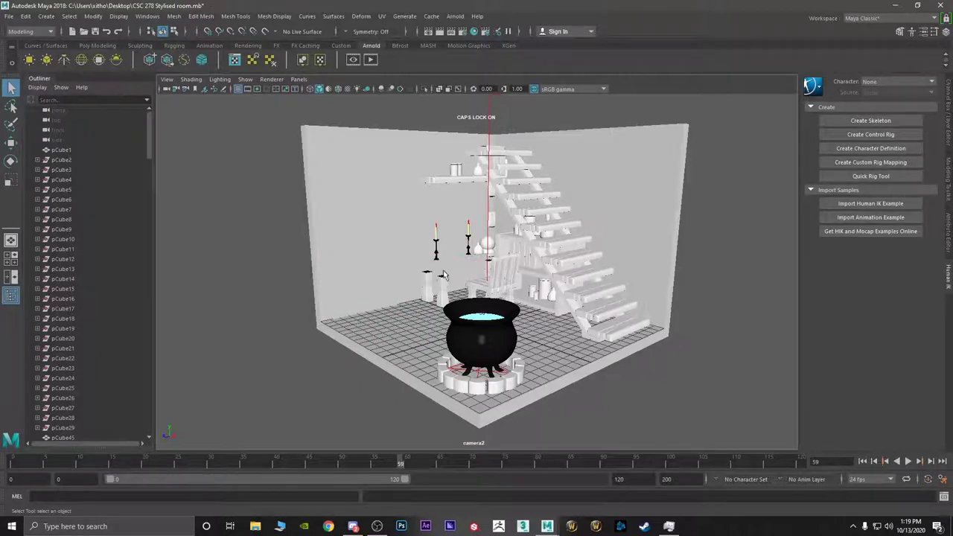
pyautogui.hotkey('ctrl', 'z')
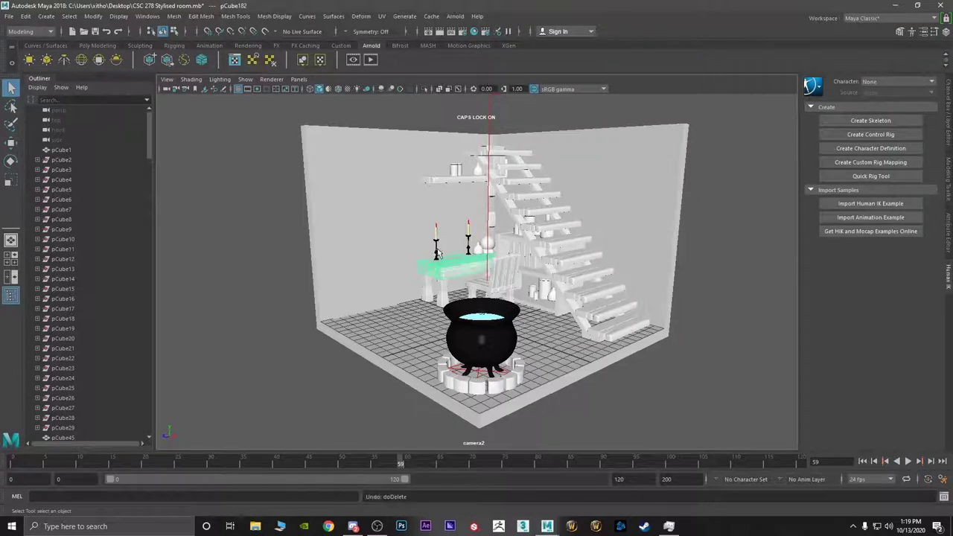
# - Delete the two candles with their holders and the crystal ball on the table
pyautogui.click(438, 239)
pyautogui.hotkey('ctrl', 'h')
pyautogui.hotkey('ctrl', 'z')
pyautogui.hotkey('ctrl', 'h')
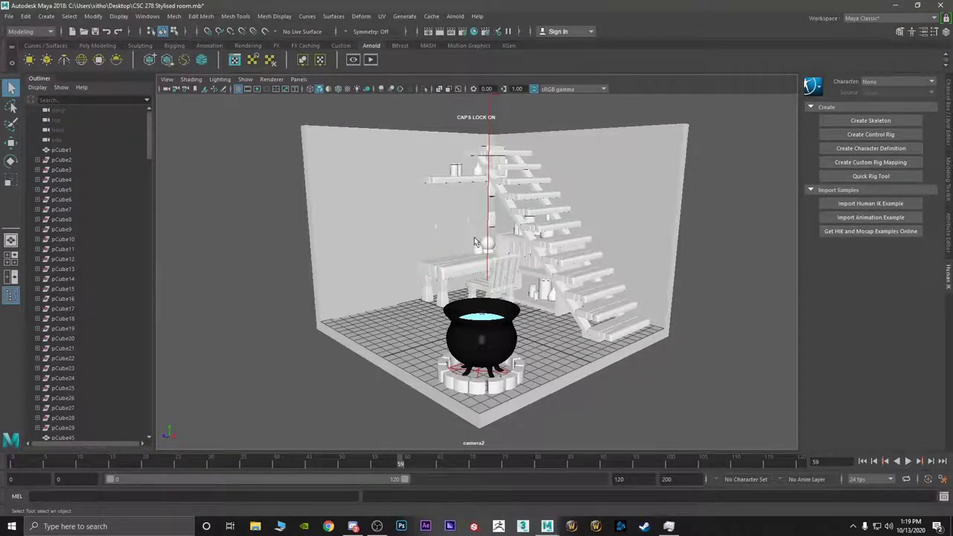
pyautogui.click(485, 240)
pyautogui.hotkey('ctrl', 'h')
# - Delete the jar and the bottle standing on the wall shelf
pyautogui.click(469, 224)
pyautogui.click(488, 252)
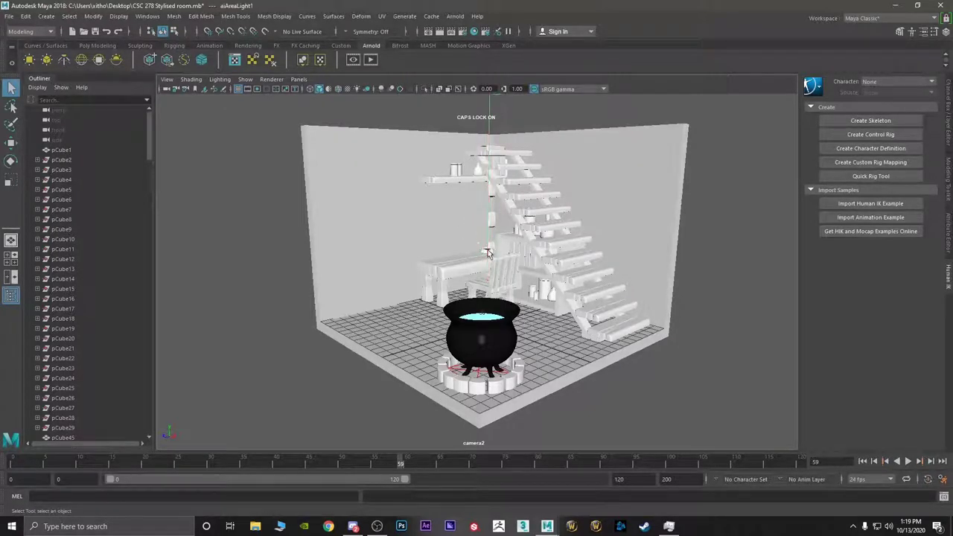
pyautogui.click(455, 172)
pyautogui.hotkey('ctrl', 'h')
pyautogui.click(480, 176)
pyautogui.hotkey('ctrl', 'h')
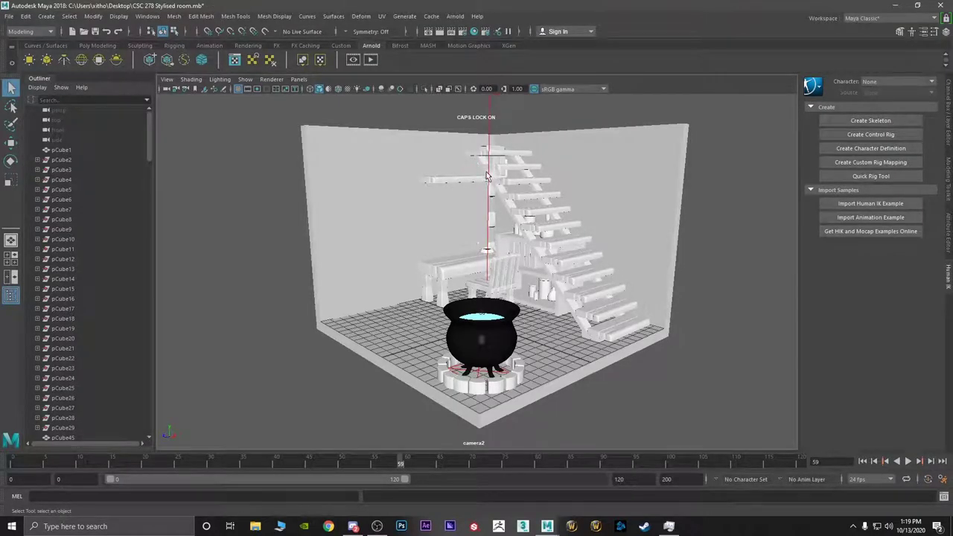
# - Switch the viewport to the persp camera
pyautogui.click(298, 78)
pyautogui.moveTo(350, 89)
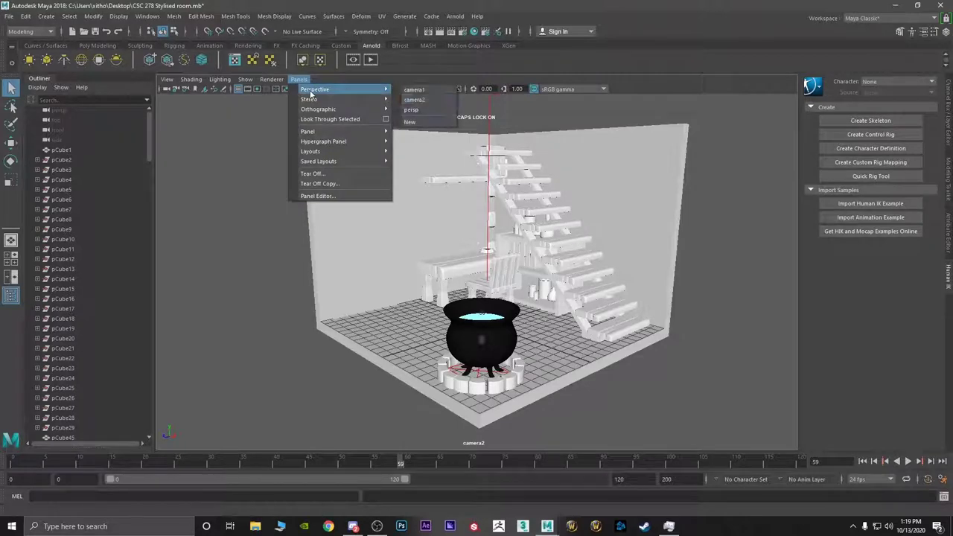
pyautogui.click(432, 111)
pyautogui.keyDown('alt'); pyautogui.moveTo(487, 195); pyautogui.dragTo(516, 199); pyautogui.keyUp('alt')
pyautogui.keyDown('alt'); pyautogui.moveTo(516, 200); pyautogui.dragTo(463, 224, button='middle'); pyautogui.keyUp('alt')
pyautogui.scroll(5, 462, 199)
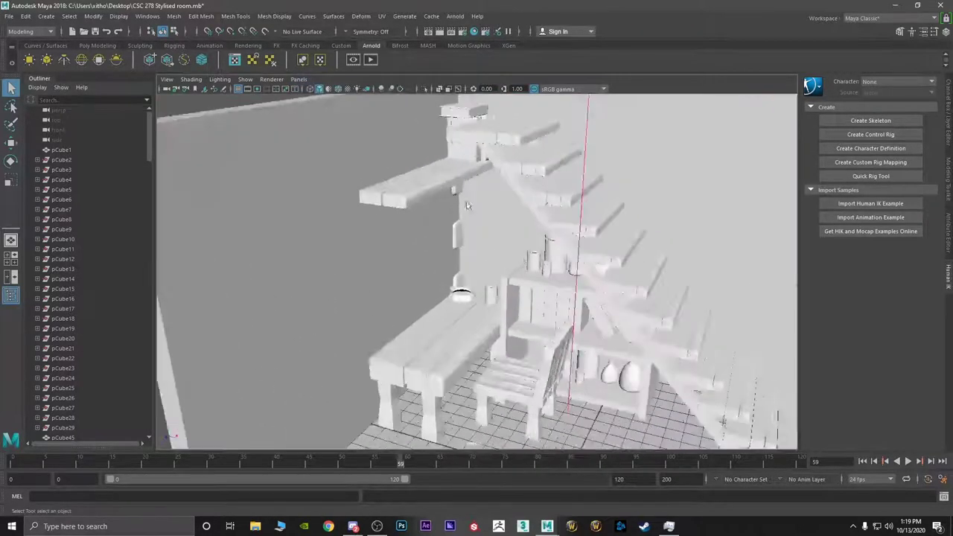
pyautogui.keyDown('alt'); pyautogui.moveTo(461, 195); pyautogui.dragTo(451, 138); pyautogui.keyUp('alt')
pyautogui.keyDown('alt'); pyautogui.moveTo(446, 170); pyautogui.dragTo(450, 202, button='middle'); pyautogui.keyUp('alt')
pyautogui.scroll(4, 446, 205)
pyautogui.keyDown('alt'); pyautogui.moveTo(446, 213); pyautogui.dragTo(456, 208); pyautogui.keyUp('alt')
# - Delete the leftover brick pieces in the room corner beside the top of the staircase
pyautogui.click(399, 241)
pyautogui.press('Delete')
pyautogui.click(407, 247)
pyautogui.press('Delete')
pyautogui.hotkey('ctrl', 'z')
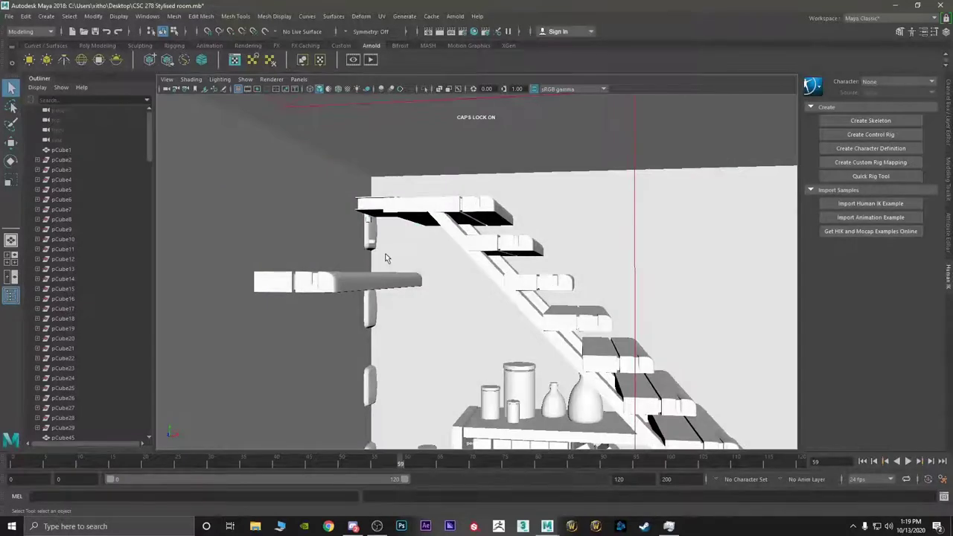
pyautogui.hotkey('ctrl', 'z')
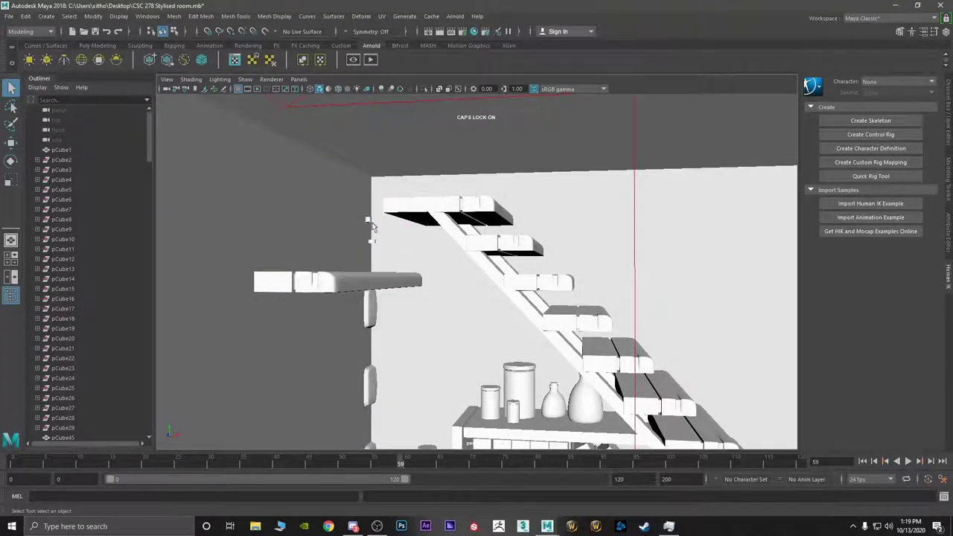
pyautogui.hotkey('ctrl', 'z')
pyautogui.hotkey('ctrl', 'z')
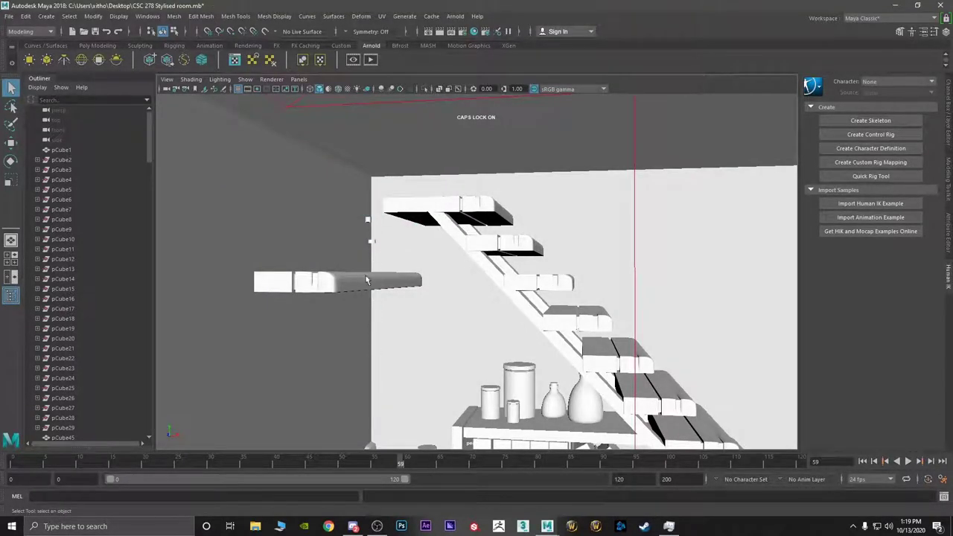
pyautogui.hotkey('ctrl', 'z')
# - Delete the staircase, including its treads and side supports
pyautogui.click(423, 203)
pyautogui.press('Delete')
pyautogui.click(449, 212)
pyautogui.press('Delete')
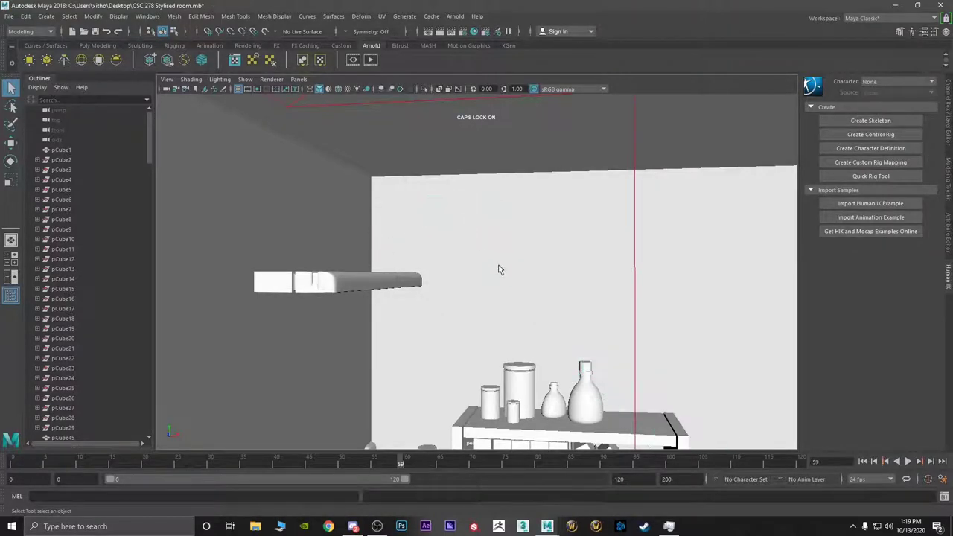
# - Delete all the jars and bottles on top of the bookcase
pyautogui.scroll(-3, 512, 342)
pyautogui.keyDown('alt'); pyautogui.moveTo(521, 391); pyautogui.dragTo(733, 441); pyautogui.keyUp('alt')
pyautogui.keyDown('alt'); pyautogui.moveTo(733, 441); pyautogui.dragTo(705, 400, button='middle'); pyautogui.keyUp('alt')
pyautogui.keyDown('alt'); pyautogui.moveTo(706, 400); pyautogui.dragTo(451, 219); pyautogui.keyUp('alt')
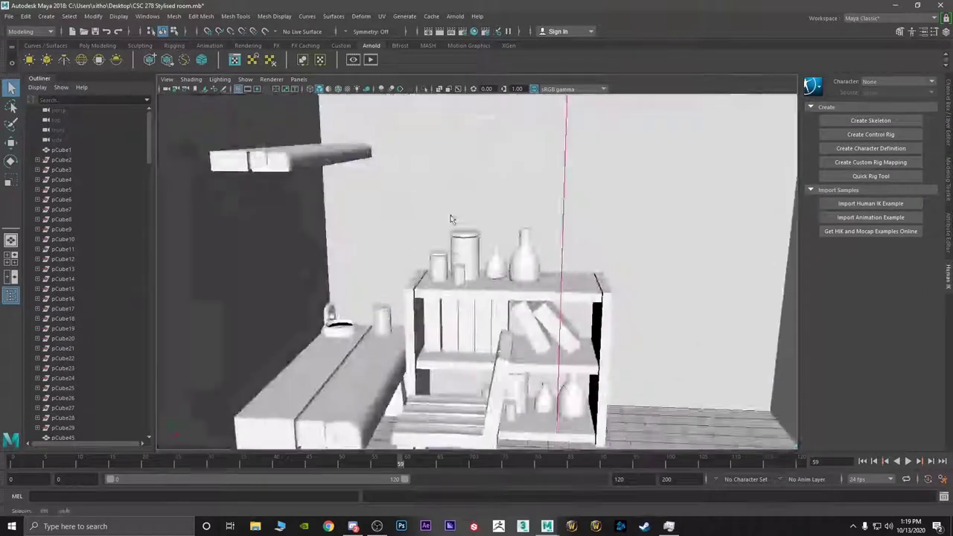
pyautogui.hotkey('ctrl', 'z')
pyautogui.hotkey('ctrl', 'z')
pyautogui.hotkey('ctrl', 'z')
pyautogui.hotkey('ctrl', 'z')
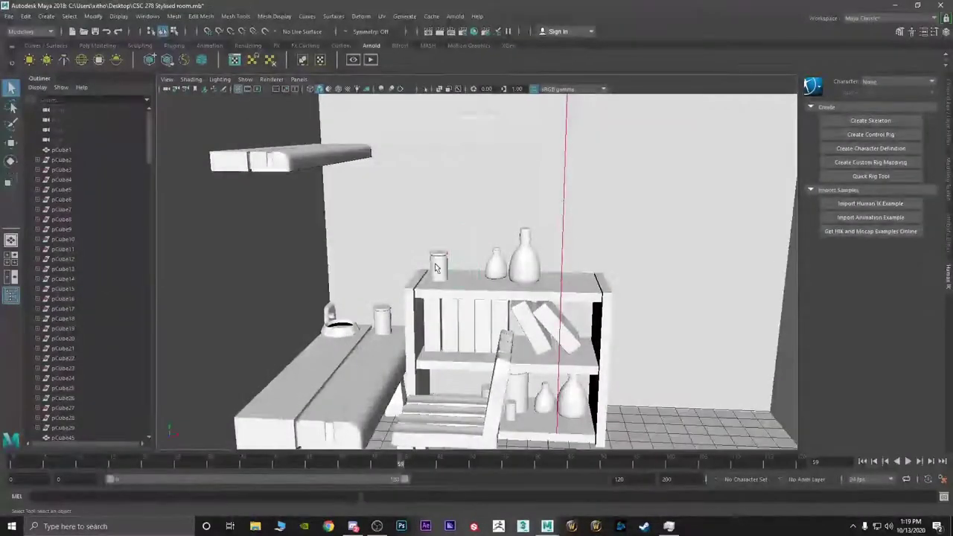
pyautogui.hotkey('ctrl', 'z')
pyautogui.hotkey('ctrl', 'z')
pyautogui.hotkey('ctrl', 'z')
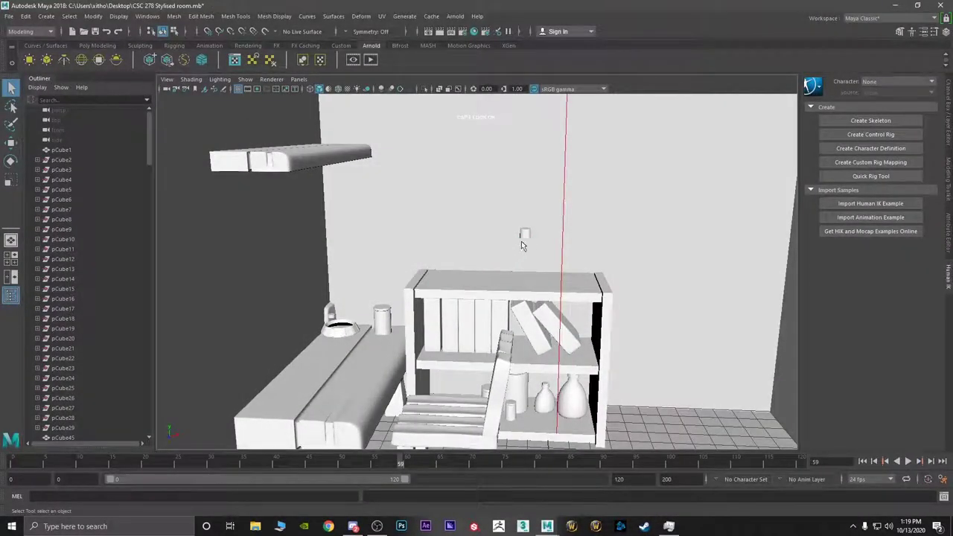
pyautogui.hotkey('ctrl', 'z')
# - Delete the leaning and upright books on the bookcase's middle shelf
pyautogui.hotkey('ctrl', 'z')
pyautogui.hotkey('ctrl', 'z')
pyautogui.hotkey('ctrl', 'z')
pyautogui.hotkey('ctrl', 'z')
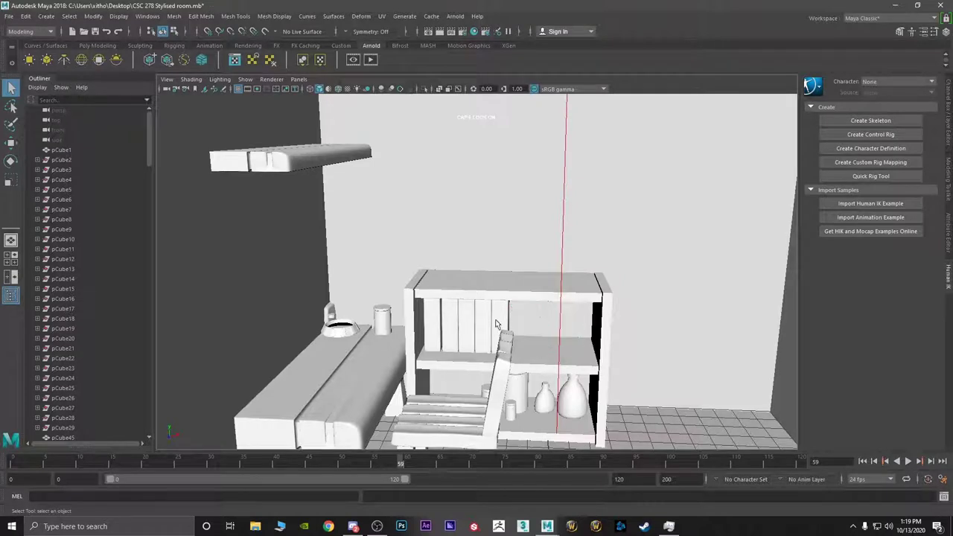
pyautogui.hotkey('ctrl', 'z')
pyautogui.hotkey('ctrl', 'z')
pyautogui.hotkey('ctrl', 'z')
pyautogui.hotkey('ctrl', 'z')
pyautogui.hotkey('ctrl', 'z')
pyautogui.hotkey('ctrl', 'z')
pyautogui.hotkey('ctrl', 'z')
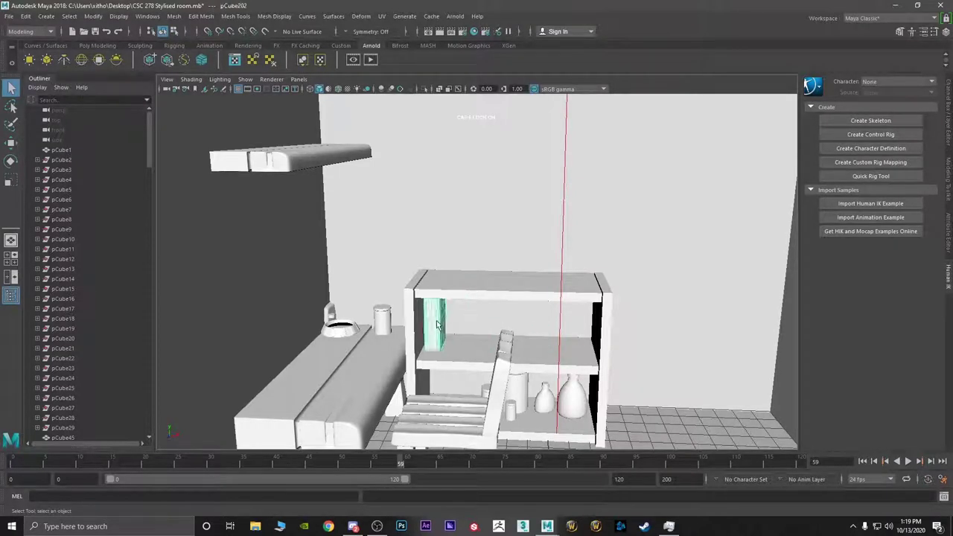
pyautogui.hotkey('ctrl', 'z')
# - Delete the bookcase's frame and its shelves
pyautogui.hotkey('ctrl', 'z')
pyautogui.hotkey('ctrl', 'z')
pyautogui.hotkey('ctrl', 'z')
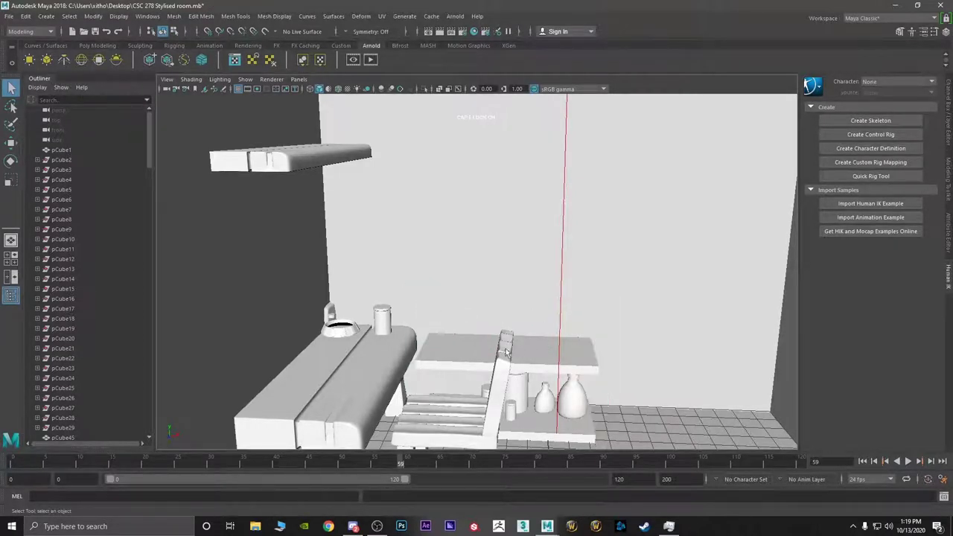
pyautogui.hotkey('ctrl', 'z')
pyautogui.hotkey('ctrl', 'z')
# - Delete the jars and bottles remaining from the bookcase's lowest shelf
pyautogui.hotkey('ctrl', 'z')
pyautogui.hotkey('ctrl', 'z')
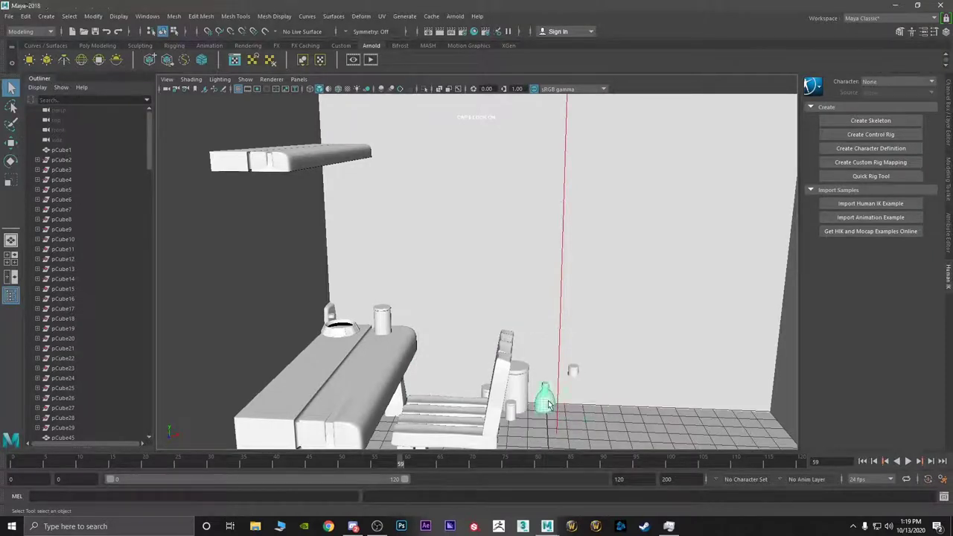
pyautogui.hotkey('ctrl', 'z')
pyautogui.hotkey('ctrl', 'z')
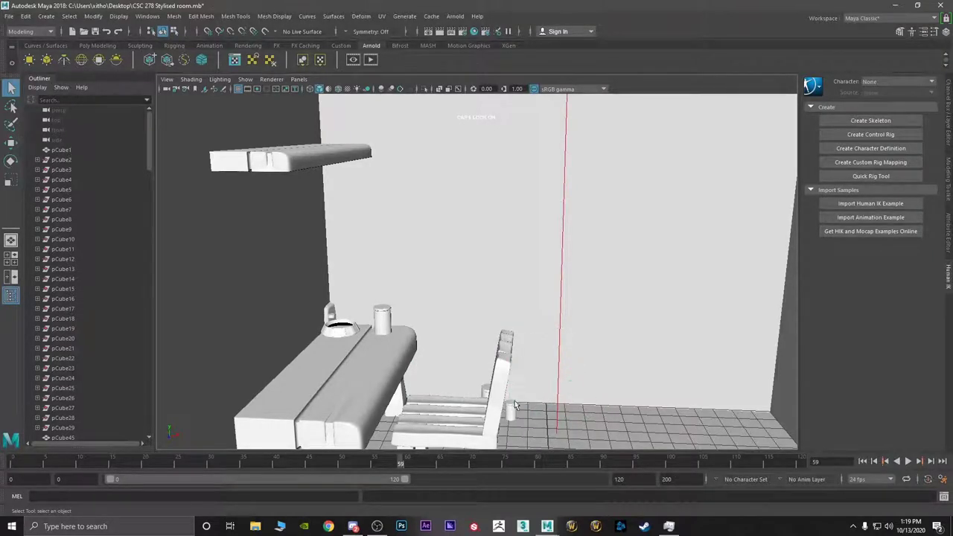
pyautogui.hotkey('ctrl', 'z')
pyautogui.hotkey('ctrl', 'z')
# - Delete the jar and the crystal ball stand at the back of the table
pyautogui.click(380, 324)
pyautogui.hotkey('ctrl', 'z')
pyautogui.hotkey('ctrl', 'z')
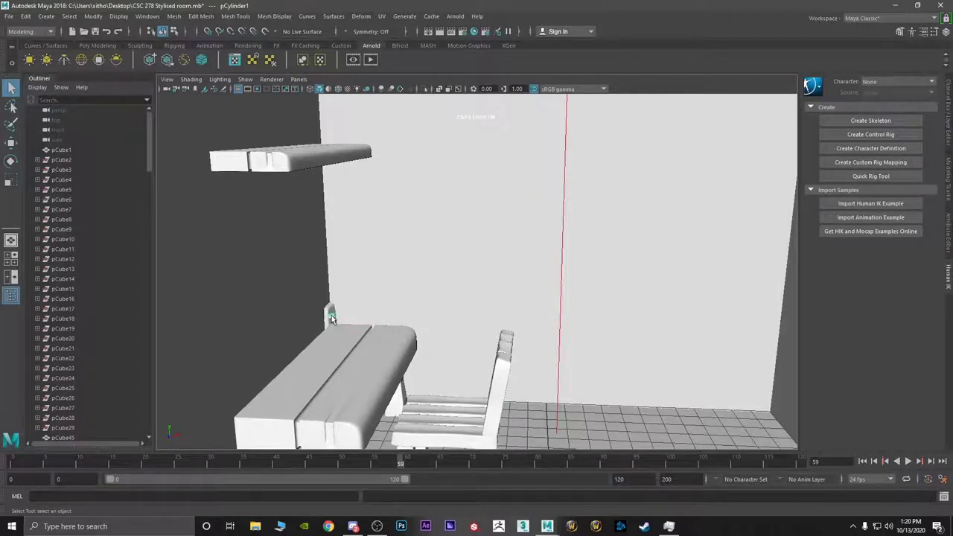
# - Duplicate the table's plank top and lift the copy above the table
pyautogui.keyDown('alt'); pyautogui.moveTo(336, 322); pyautogui.dragTo(420, 289); pyautogui.keyUp('alt')
pyautogui.keyDown('alt'); pyautogui.moveTo(420, 289); pyautogui.dragTo(337, 277, button='middle'); pyautogui.keyUp('alt')
pyautogui.scroll(-5, 336, 277)
pyautogui.keyDown('alt'); pyautogui.moveTo(337, 277); pyautogui.dragTo(435, 298); pyautogui.keyUp('alt')
pyautogui.scroll(6, 432, 321)
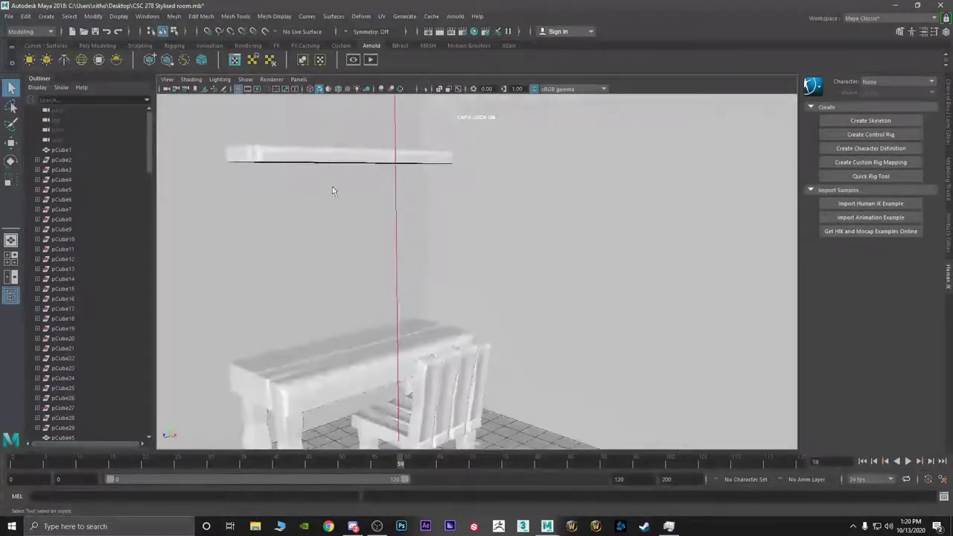
pyautogui.click(335, 360)
pyautogui.scroll(-4, 333, 360)
pyautogui.keyDown('alt'); pyautogui.moveTo(347, 345); pyautogui.dragTo(453, 340); pyautogui.keyUp('alt')
pyautogui.scroll(4, 452, 341)
pyautogui.press('w')
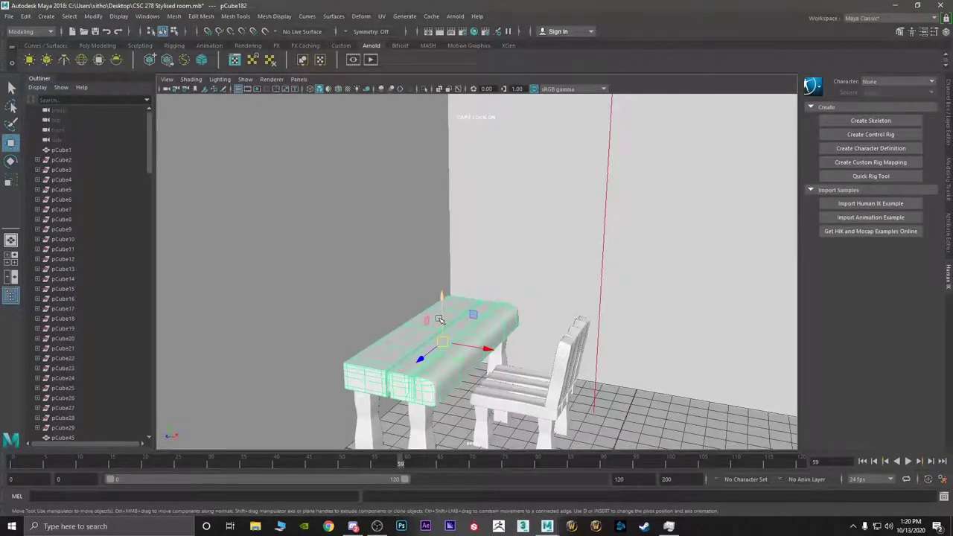
pyautogui.moveTo(440, 319)
pyautogui.keyDown('shift'); pyautogui.mouseDown()
pyautogui.moveTo(445, 112)
pyautogui.moveTo(445, 143)
pyautogui.moveTo(473, 162)
pyautogui.moveTo(448, 185)
pyautogui.moveTo(421, 149)
pyautogui.moveTo(447, 139)
pyautogui.moveTo(434, 141)
pyautogui.mouseUp(); pyautogui.keyUp('shift')
# - Scale the plank copy down to the size of a single stair tread
pyautogui.press('r')
pyautogui.scroll(-2, 445, 112)
pyautogui.scroll(-5, 434, 142)
pyautogui.keyDown('alt'); pyautogui.moveTo(481, 212); pyautogui.dragTo(409, 186); pyautogui.keyUp('alt')
pyautogui.scroll(3, 457, 179)
pyautogui.moveTo(417, 152); pyautogui.dragTo(551, 361)
pyautogui.scroll(3, 676, 327)
pyautogui.keyDown('alt'); pyautogui.moveTo(551, 361); pyautogui.dragTo(461, 254, button='middle'); pyautogui.keyUp('alt')
pyautogui.press('r')
pyautogui.moveTo(395, 364); pyautogui.dragTo(420, 365)
# - Place the tread low against the back wall, near its far end away from the table
pyautogui.keyDown('alt'); pyautogui.moveTo(390, 337); pyautogui.dragTo(469, 303); pyautogui.keyUp('alt')
pyautogui.press('w')
pyautogui.moveTo(613, 221); pyautogui.dragTo(634, 287)
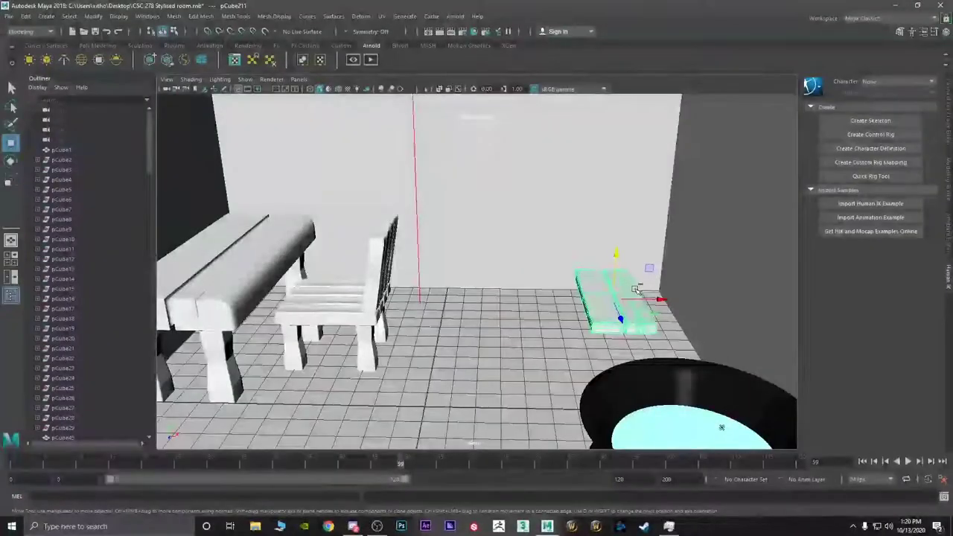
# - Duplicate the tread and offset the copy upward and toward the table as the second stair
pyautogui.hotkey('ctrl', 'd')
pyautogui.moveTo(637, 272); pyautogui.dragTo(615, 232)
pyautogui.keyDown('alt'); pyautogui.moveTo(647, 255); pyautogui.dragTo(653, 244); pyautogui.keyUp('alt')
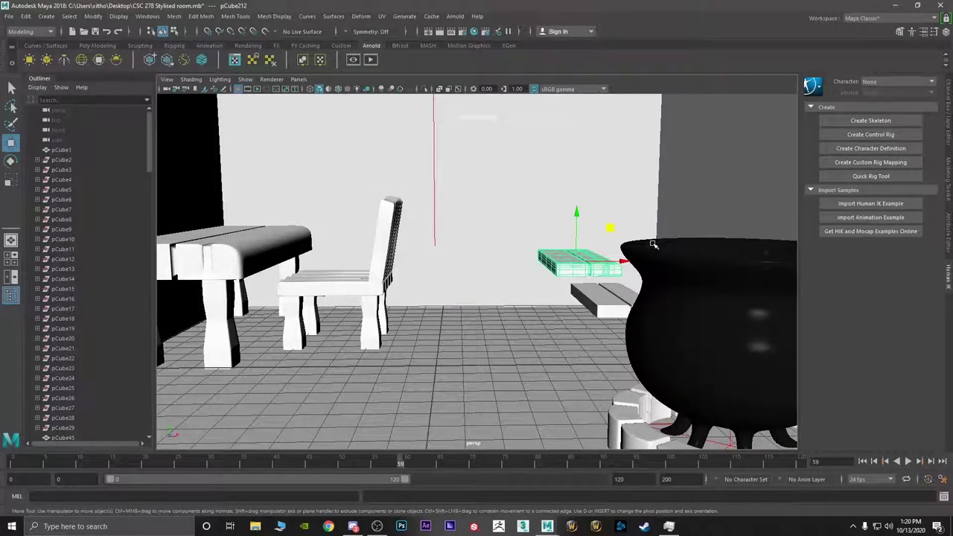
pyautogui.press('f')
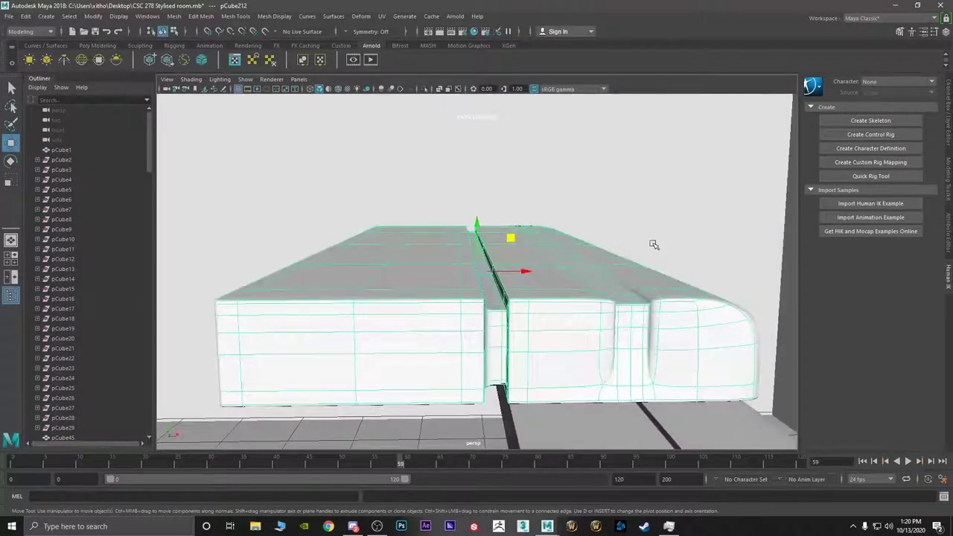
# - Repeat the duplicate with the same offset until the staircase has ten treads
pyautogui.hotkey('shift', 'd')
pyautogui.scroll(-8, 595, 238)
pyautogui.hotkey('shift', 'd')
pyautogui.hotkey('shift', 'd')
pyautogui.hotkey('shift', 'd')
pyautogui.hotkey('shift', 'd')
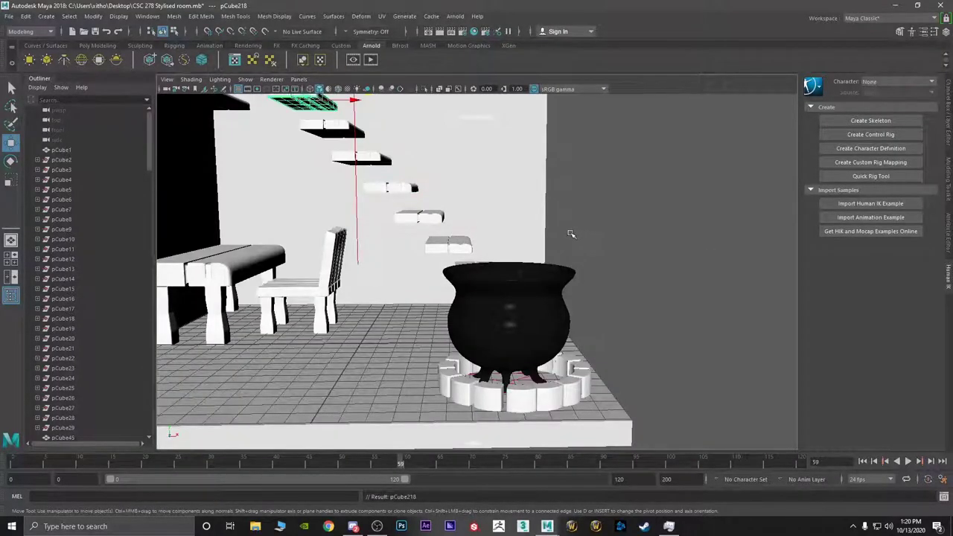
pyautogui.keyDown('alt'); pyautogui.moveTo(571, 234); pyautogui.dragTo(542, 233, button='right'); pyautogui.keyUp('alt')
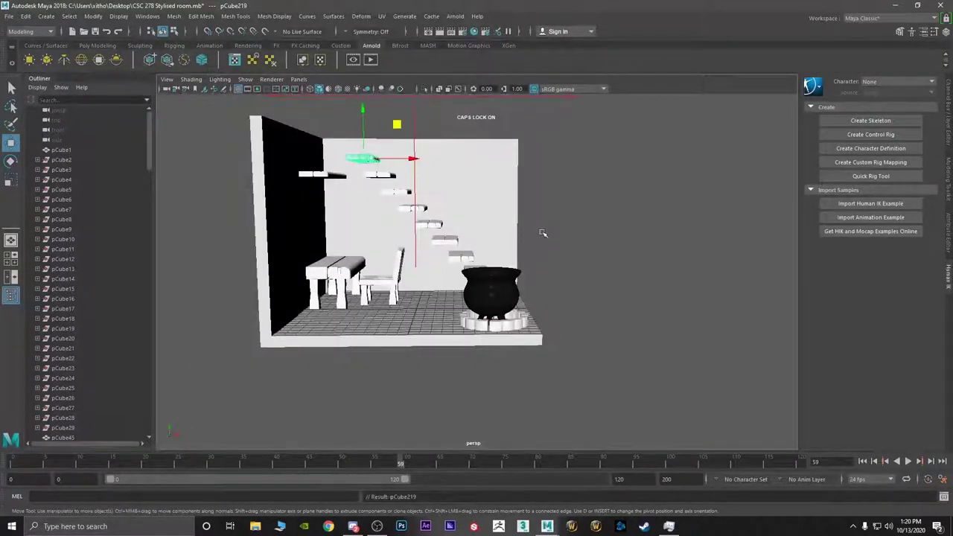
pyautogui.hotkey('shift', 'd')
# - Create a polygon cube and move it along the X axis to outside the room, past the cauldron
pyautogui.keyDown('alt'); pyautogui.moveTo(578, 230); pyautogui.dragTo(485, 251); pyautogui.keyUp('alt')
pyautogui.scroll(6, 593, 239)
pyautogui.scroll(-3, 514, 250)
pyautogui.scroll(2, 485, 252)
pyautogui.keyDown('alt'); pyautogui.moveTo(410, 275); pyautogui.dragTo(468, 275); pyautogui.keyUp('alt')
pyautogui.scroll(-3, 526, 271)
pyautogui.click(76, 46)
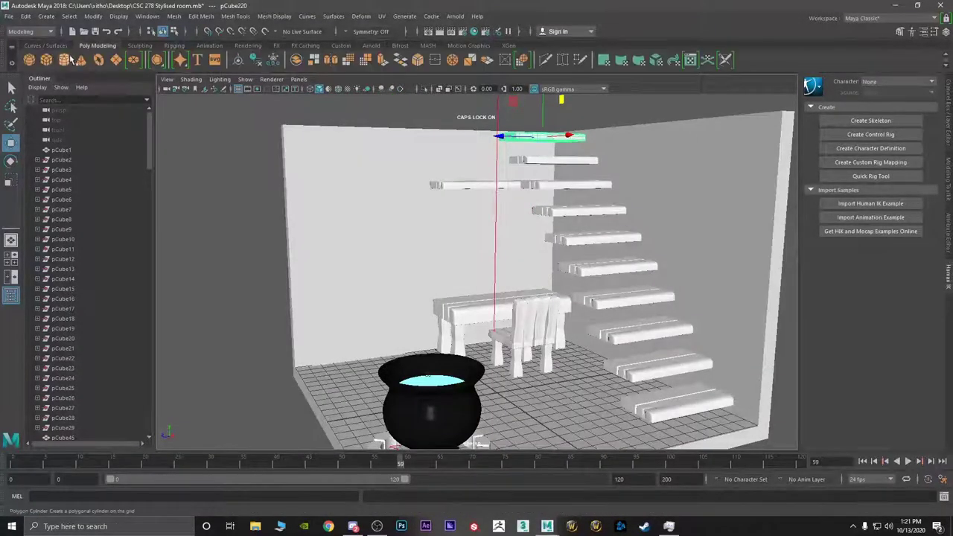
pyautogui.click(46, 60)
pyautogui.keyDown('alt'); pyautogui.moveTo(365, 259); pyautogui.dragTo(512, 283); pyautogui.keyUp('alt')
pyautogui.scroll(-3, 512, 283)
pyautogui.keyDown('alt'); pyautogui.moveTo(512, 282); pyautogui.dragTo(328, 189, button='middle'); pyautogui.keyUp('alt')
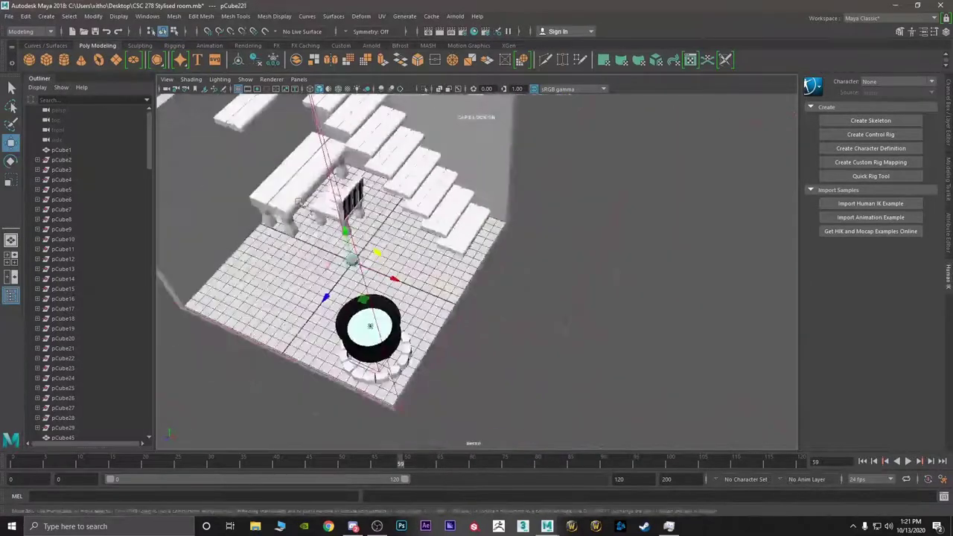
pyautogui.moveTo(396, 279); pyautogui.dragTo(655, 387)
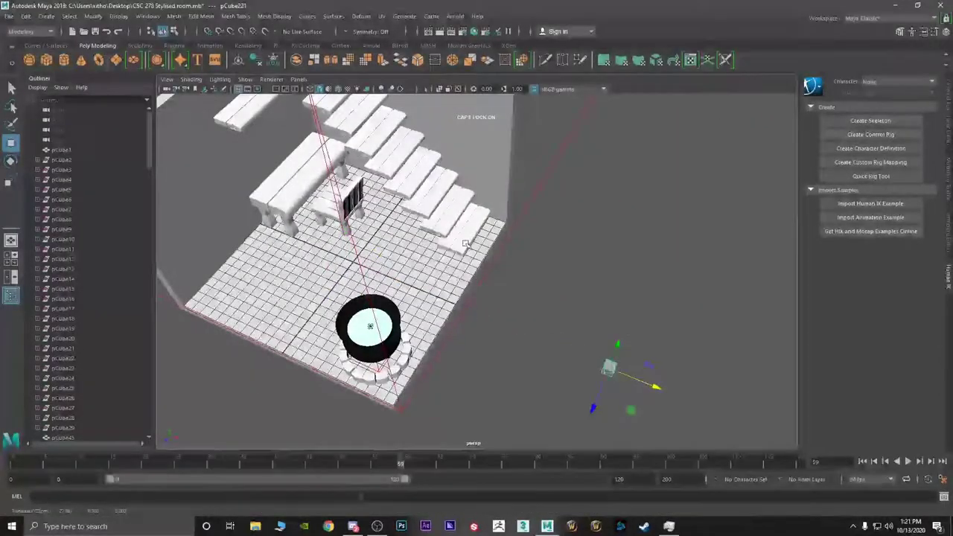
# - Scale the new cube outside the room into a flat block, 4.605 along X and 2.34 along Z
pyautogui.click(508, 242)
pyautogui.click(606, 365)
pyautogui.keyDown('alt'); pyautogui.moveTo(606, 364); pyautogui.dragTo(587, 292); pyautogui.keyUp('alt')
pyautogui.keyDown('alt'); pyautogui.moveTo(588, 292); pyautogui.dragTo(493, 276, button='middle'); pyautogui.keyUp('alt')
pyautogui.scroll(5, 521, 284)
pyautogui.keyDown('alt'); pyautogui.moveTo(566, 296); pyautogui.dragTo(609, 299); pyautogui.keyUp('alt')
pyautogui.keyDown('alt'); pyautogui.moveTo(609, 299); pyautogui.dragTo(510, 287, button='middle'); pyautogui.keyUp('alt')
pyautogui.press('f')
pyautogui.press('r')
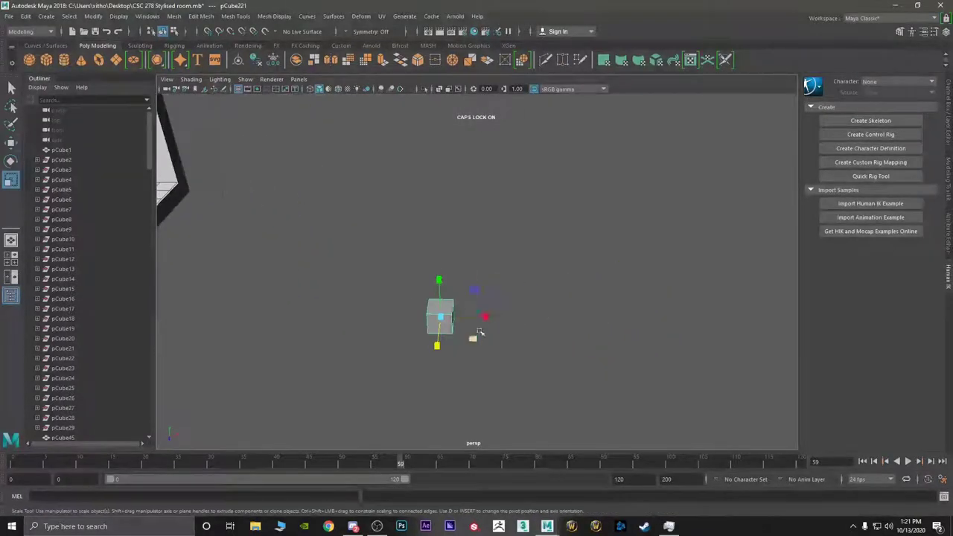
pyautogui.moveTo(469, 317); pyautogui.dragTo(640, 318)
pyautogui.moveTo(437, 346); pyautogui.dragTo(417, 402)
# - Delete the face on the underside of the block
pyautogui.keyDown('alt'); pyautogui.moveTo(549, 332); pyautogui.dragTo(459, 316); pyautogui.keyUp('alt')
pyautogui.scroll(4, 378, 251)
pyautogui.keyDown('alt'); pyautogui.moveTo(377, 251); pyautogui.dragTo(262, 221); pyautogui.keyUp('alt')
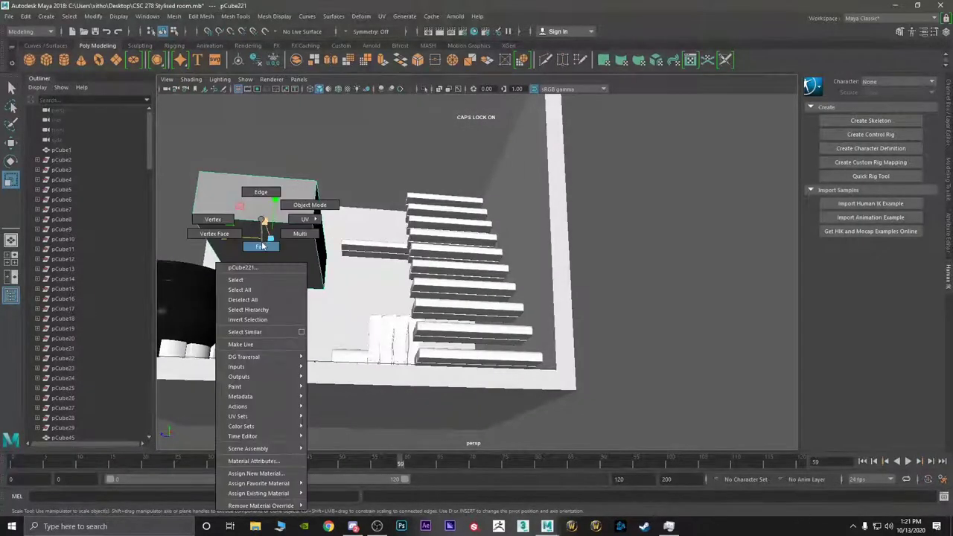
pyautogui.moveTo(262, 246); pyautogui.dragTo(261, 249, button='right')
pyautogui.click(260, 248)
pyautogui.press('Delete')
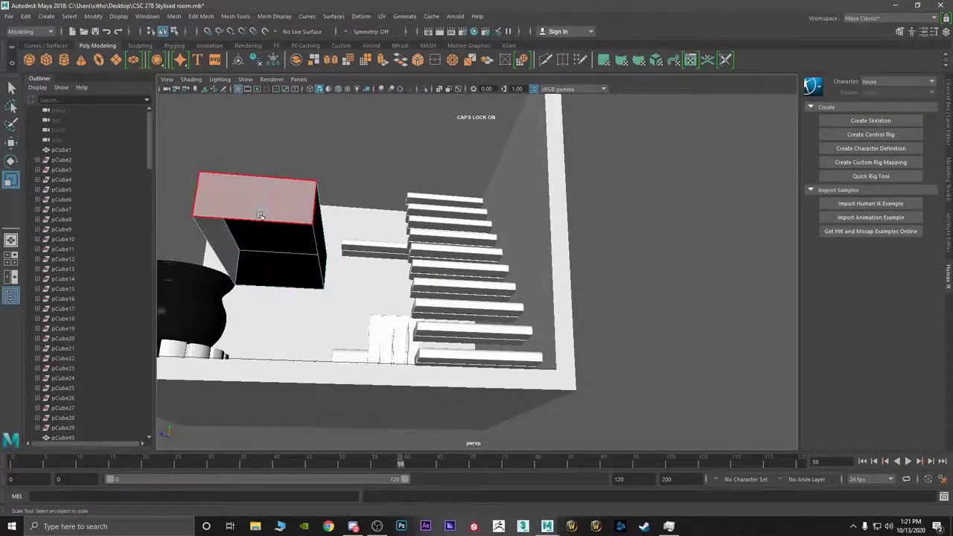
# - Scale the open border edges around the block's underside outward so that its sides taper toward the top
pyautogui.moveTo(257, 206); pyautogui.dragTo(261, 180, button='right')
pyautogui.keyDown('alt'); pyautogui.moveTo(316, 187); pyautogui.dragTo(453, 272); pyautogui.keyUp('alt')
pyautogui.scroll(3, 298, 220)
pyautogui.moveTo(451, 241); pyautogui.dragTo(451, 215, button='right')
pyautogui.click(463, 260)
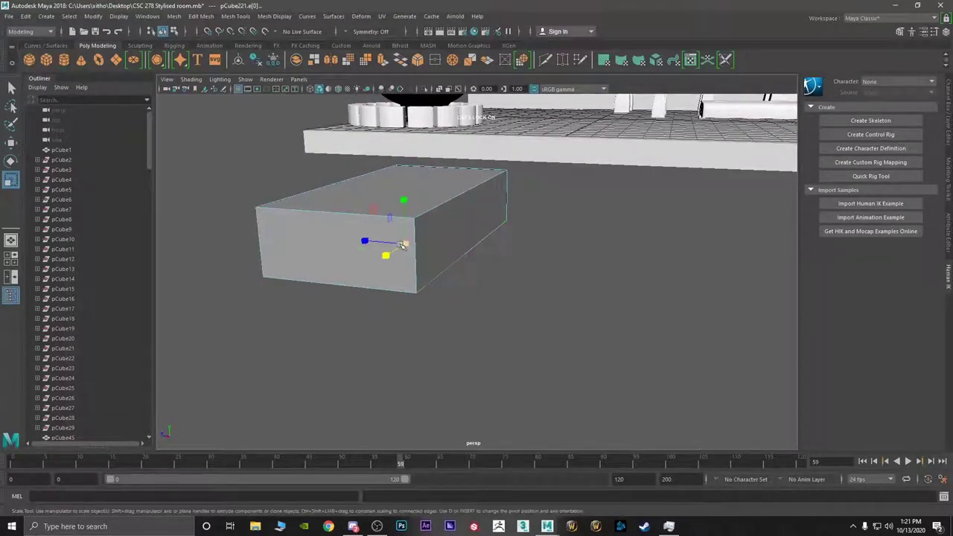
pyautogui.moveTo(402, 245); pyautogui.dragTo(449, 202)
# - Insert supporting edge loops close to the block's corners, top rim and base
pyautogui.moveTo(439, 220); pyautogui.dragTo(435, 196, button='right')
pyautogui.moveTo(414, 239); pyautogui.dragTo(414, 243)
pyautogui.click(414, 254)
pyautogui.click(287, 244)
pyautogui.keyDown('shift'); pyautogui.rightClick(333, 249); pyautogui.keyUp('shift')
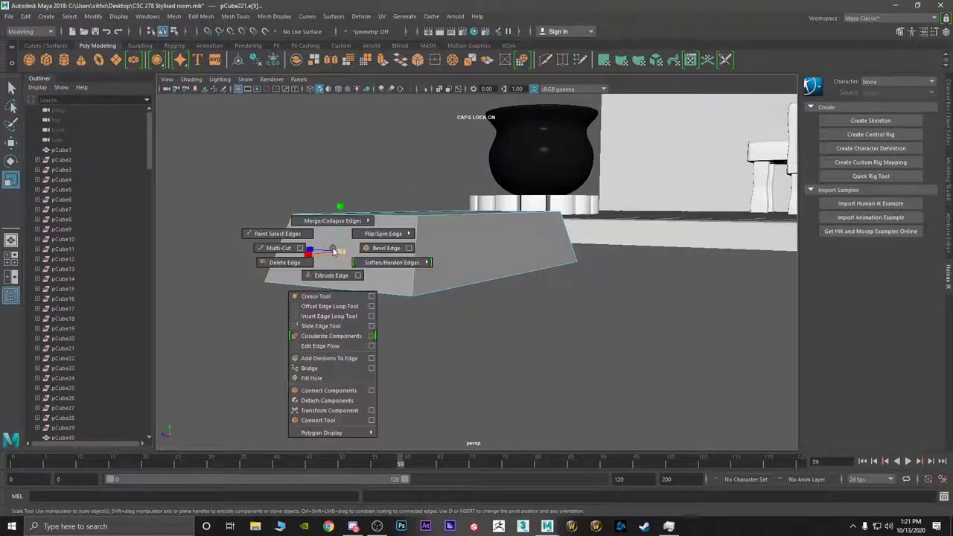
pyautogui.click(329, 316)
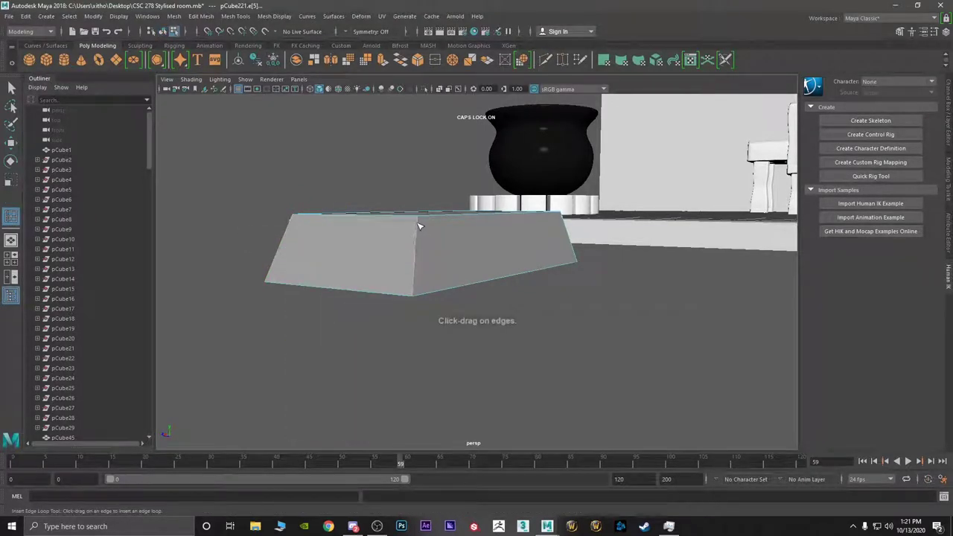
pyautogui.moveTo(415, 293); pyautogui.dragTo(415, 294)
pyautogui.keyDown('alt'); pyautogui.moveTo(448, 302); pyautogui.dragTo(422, 301); pyautogui.keyUp('alt')
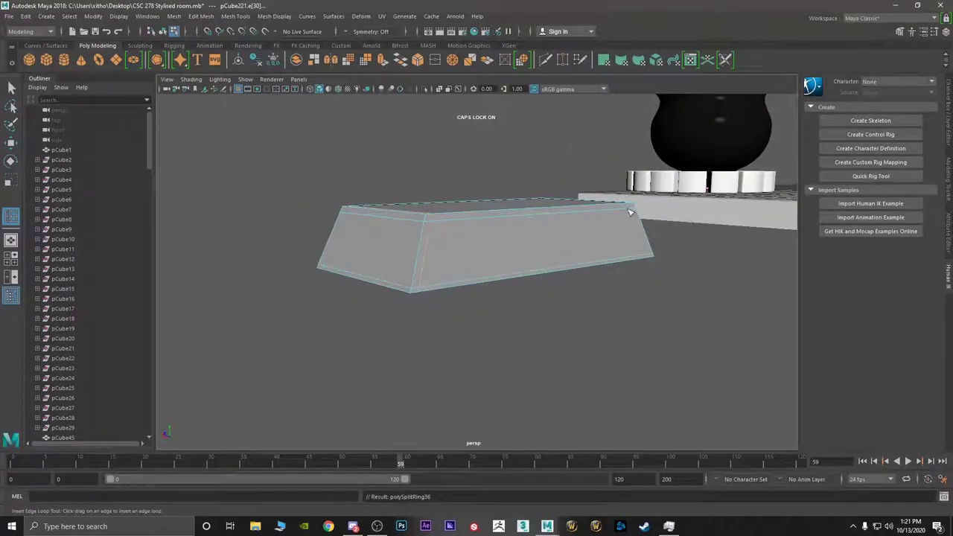
pyautogui.keyDown('alt'); pyautogui.moveTo(630, 226); pyautogui.dragTo(448, 321); pyautogui.keyUp('alt')
pyautogui.click(745, 301)
# - Turn on smooth preview for the block and return it to object selection
pyautogui.keyDown('alt'); pyautogui.moveTo(762, 304); pyautogui.dragTo(458, 238); pyautogui.keyUp('alt')
pyautogui.press('3')
pyautogui.moveTo(456, 236); pyautogui.dragTo(506, 221, button='right')
pyautogui.scroll(-3, 508, 222)
pyautogui.click(514, 223)
pyautogui.keyDown('alt'); pyautogui.moveTo(539, 244); pyautogui.dragTo(574, 272); pyautogui.keyUp('alt')
pyautogui.click(442, 264)
# - Move the block along X into the room, onto the floor in front of the table
pyautogui.scroll(-6, 442, 264)
pyautogui.keyDown('alt'); pyautogui.moveTo(403, 272); pyautogui.dragTo(623, 236, button='middle'); pyautogui.keyUp('alt')
pyautogui.scroll(-3, 641, 239)
pyautogui.press('w')
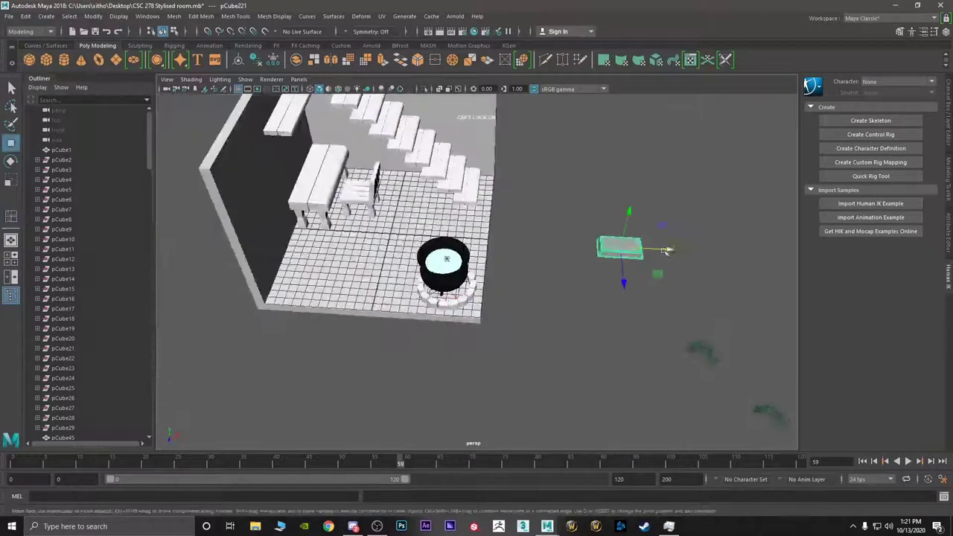
pyautogui.moveTo(667, 251); pyautogui.dragTo(300, 265)
# - Rotate the block to exactly -90 degrees around Y in its transform attributes
pyautogui.press('e')
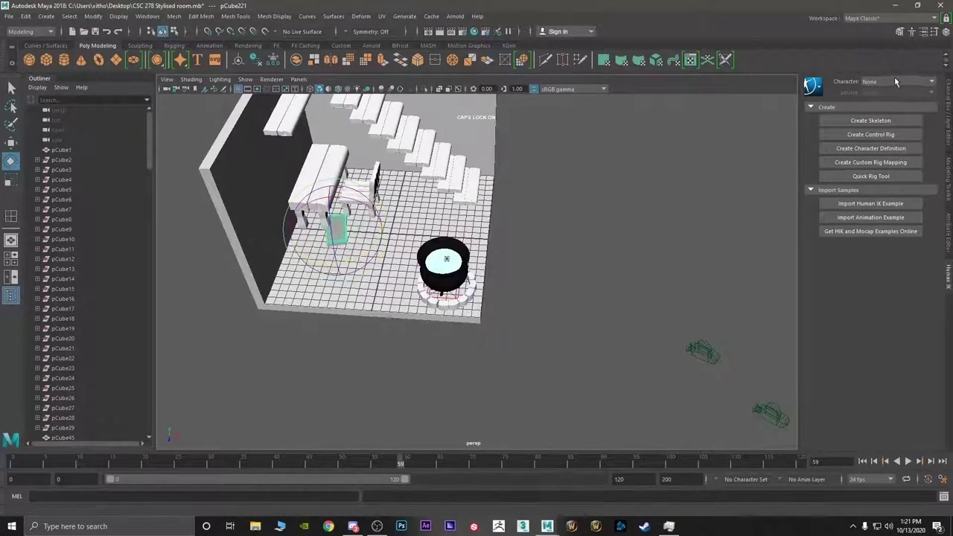
pyautogui.hotkey('ctrl', 'z')
pyautogui.click(922, 32)
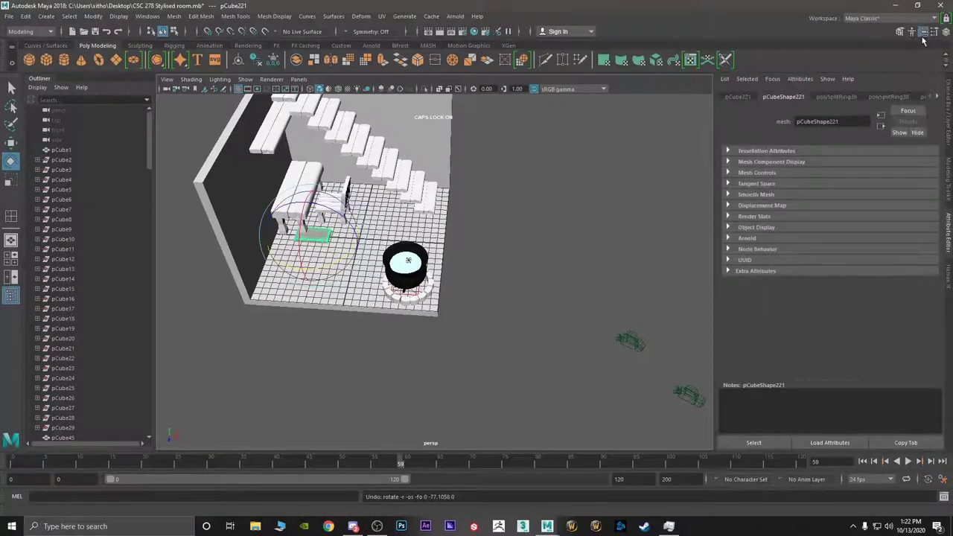
pyautogui.click(740, 99)
pyautogui.scroll(5, 318, 202)
pyautogui.keyDown('alt'); pyautogui.moveTo(373, 212); pyautogui.dragTo(584, 325); pyautogui.keyUp('alt')
pyautogui.moveTo(588, 268); pyautogui.dragTo(514, 253)
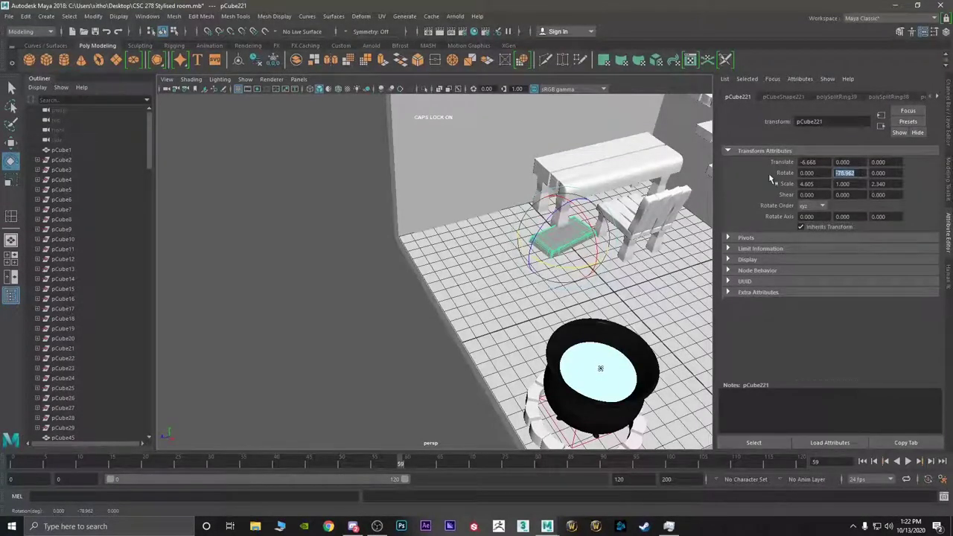
pyautogui.write('-90')
pyautogui.press('Return')
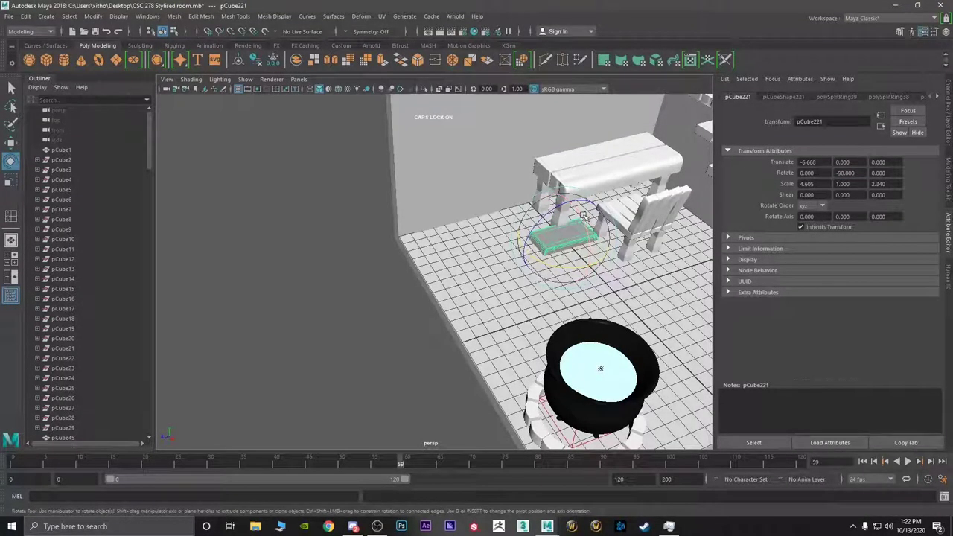
# - Tip the block on its side with an X rotation of -90 degrees
pyautogui.moveTo(586, 217); pyautogui.dragTo(598, 289)
pyautogui.moveTo(820, 173); pyautogui.dragTo(696, 170)
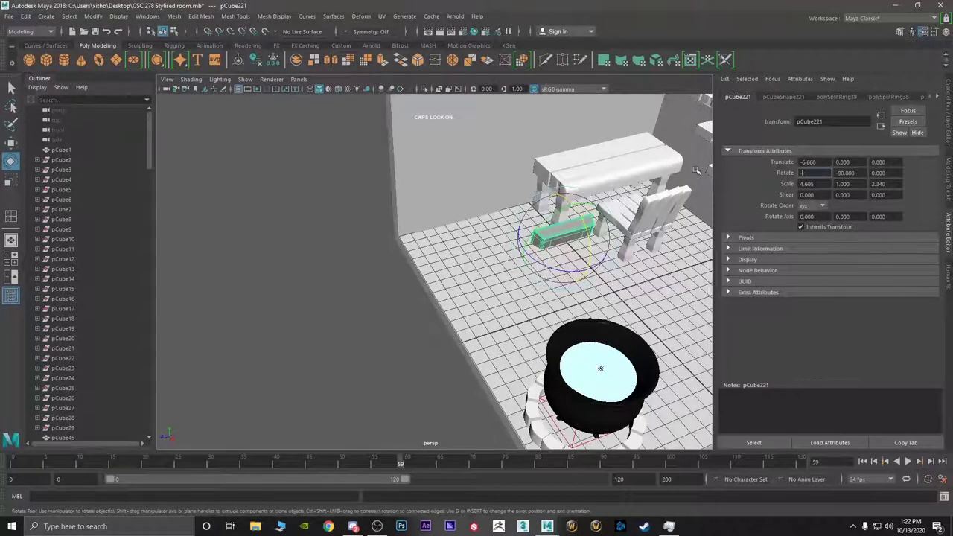
pyautogui.press('Return')
# - Raise the block off the floor and push it toward the wall behind the table
pyautogui.keyDown('alt'); pyautogui.moveTo(492, 161); pyautogui.dragTo(533, 137); pyautogui.keyUp('alt')
pyautogui.press('w')
pyautogui.moveTo(471, 261); pyautogui.dragTo(470, 225)
pyautogui.moveTo(504, 259); pyautogui.dragTo(456, 249)
# - Scale the block to about 3.349, 0.727, 1.702 and fit it as a brick into the wall's upper outer corner
pyautogui.scroll(5, 517, 252)
pyautogui.keyDown('alt'); pyautogui.moveTo(518, 252); pyautogui.dragTo(343, 371); pyautogui.keyUp('alt')
pyautogui.press('r')
pyautogui.press('w')
pyautogui.moveTo(390, 335); pyautogui.dragTo(419, 180)
pyautogui.scroll(5, 398, 154)
pyautogui.keyDown('alt'); pyautogui.moveTo(419, 181); pyautogui.dragTo(340, 264, button='middle'); pyautogui.keyUp('alt')
pyautogui.keyDown('alt'); pyautogui.moveTo(340, 264); pyautogui.dragTo(374, 252); pyautogui.keyUp('alt')
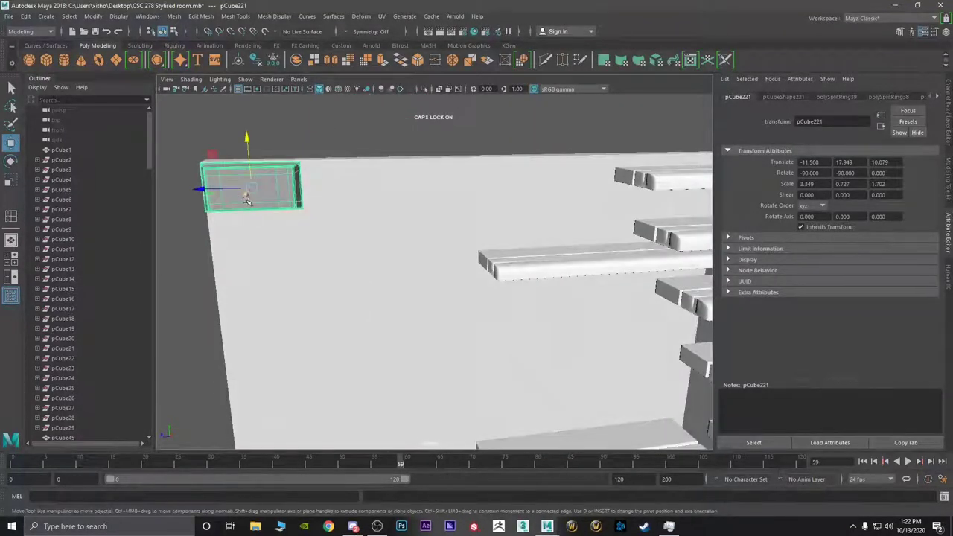
# - Duplicate the brick beside itself at Z 6.232 and repeat the offset until the top row has seven bricks
pyautogui.hotkey('ctrl', 'd')
pyautogui.moveTo(216, 193); pyautogui.dragTo(312, 189)
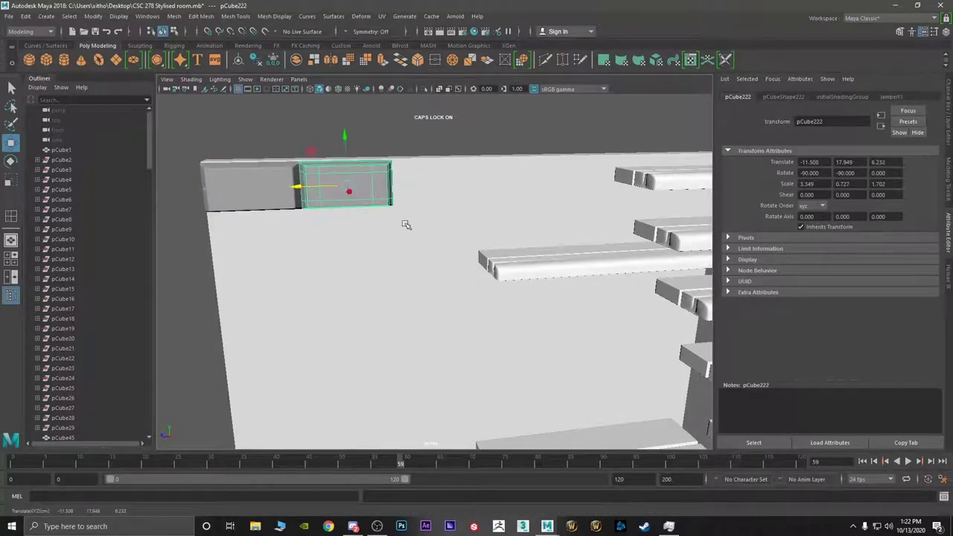
pyautogui.hotkey('shift', 'd')
pyautogui.hotkey('shift', 'd')
pyautogui.hotkey('shift', 'd')
pyautogui.scroll(-3, 461, 222)
pyautogui.hotkey('shift', 'd')
pyautogui.hotkey('shift', 'd')
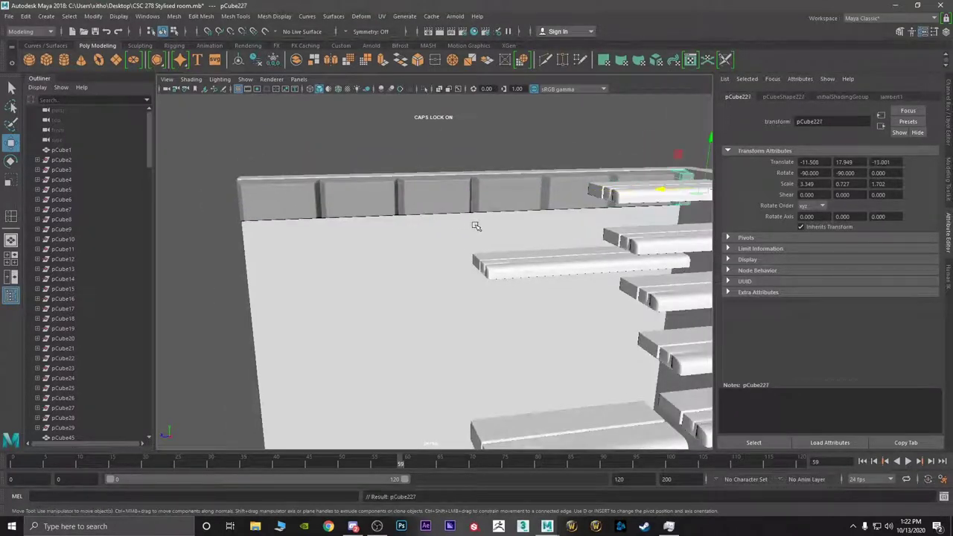
# - Combine all seven bricks of the top row into a single mesh
pyautogui.keyDown('alt'); pyautogui.moveTo(476, 225); pyautogui.dragTo(504, 193); pyautogui.keyUp('alt')
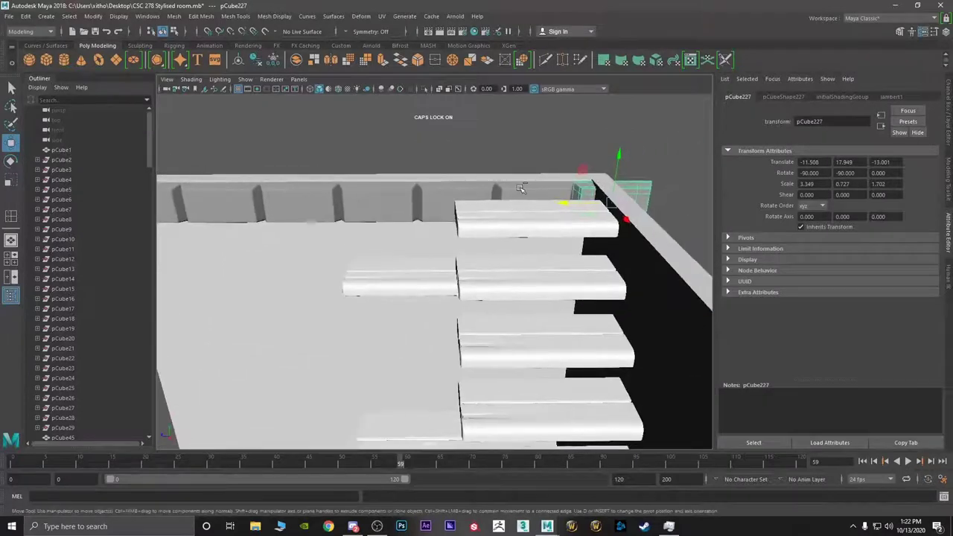
pyautogui.keyDown('shift'); pyautogui.click(522, 193); pyautogui.keyUp('shift')
pyautogui.keyDown('shift'); pyautogui.click(451, 198); pyautogui.keyUp('shift')
pyautogui.keyDown('shift'); pyautogui.click(370, 201); pyautogui.keyUp('shift')
pyautogui.keyDown('shift'); pyautogui.click(280, 203); pyautogui.keyUp('shift')
pyautogui.keyDown('shift'); pyautogui.click(222, 204); pyautogui.keyUp('shift')
pyautogui.keyDown('alt'); pyautogui.moveTo(212, 216); pyautogui.dragTo(243, 216); pyautogui.keyUp('alt')
pyautogui.keyDown('alt'); pyautogui.moveTo(243, 216); pyautogui.dragTo(245, 217, button='middle'); pyautogui.keyUp('alt')
pyautogui.keyDown('shift'); pyautogui.click(214, 219); pyautogui.keyUp('shift')
pyautogui.keyDown('alt'); pyautogui.moveTo(277, 253); pyautogui.dragTo(284, 153); pyautogui.keyUp('alt')
pyautogui.rightClick(281, 225)
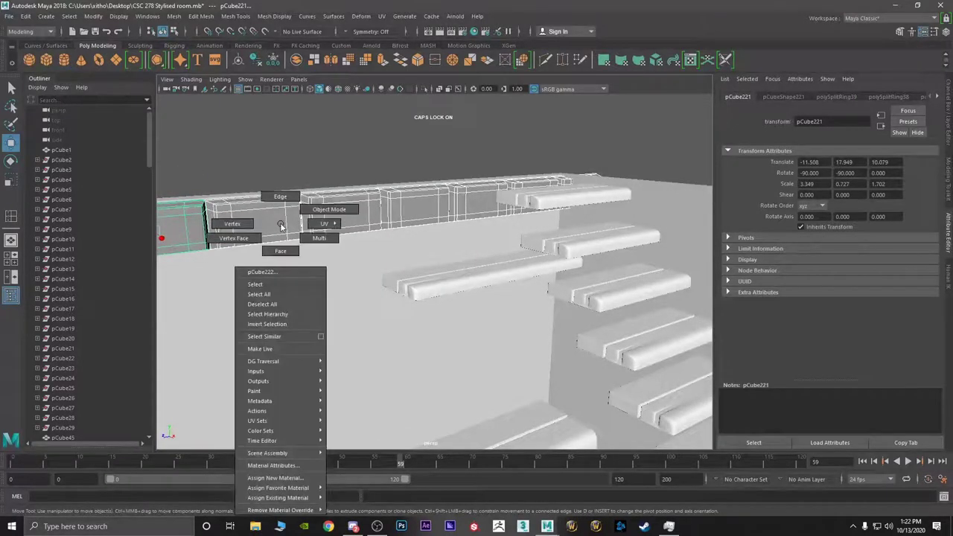
pyautogui.keyDown('shift'); pyautogui.rightClick(280, 223); pyautogui.keyUp('shift')
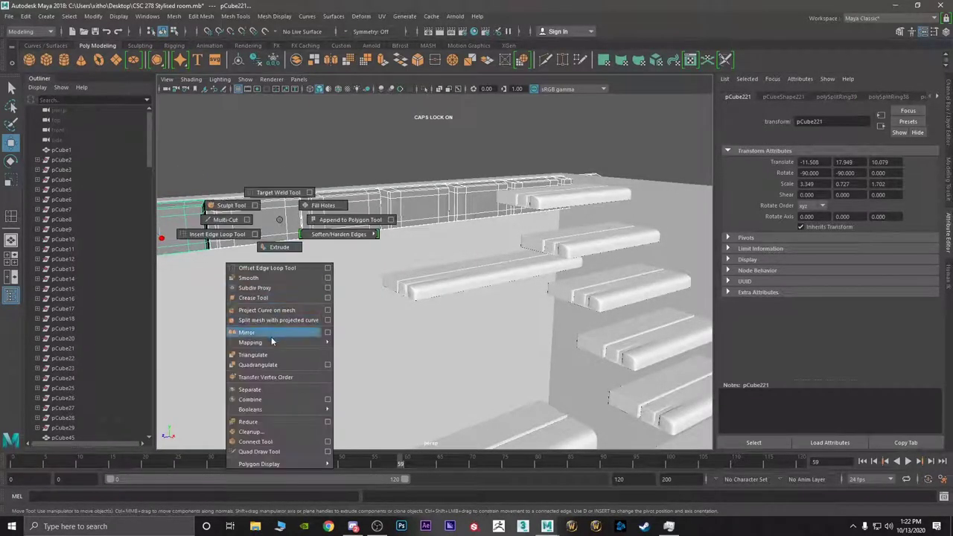
pyautogui.click(265, 400)
# - Duplicate the brick row and offset the copy by -1.902 in Y and -2.003 in Z as a staggered second row
pyautogui.keyDown('alt'); pyautogui.moveTo(281, 362); pyautogui.dragTo(406, 272); pyautogui.keyUp('alt')
pyautogui.hotkey('ctrl', 'd')
pyautogui.moveTo(491, 179); pyautogui.dragTo(477, 217)
pyautogui.moveTo(449, 246); pyautogui.dragTo(484, 246)
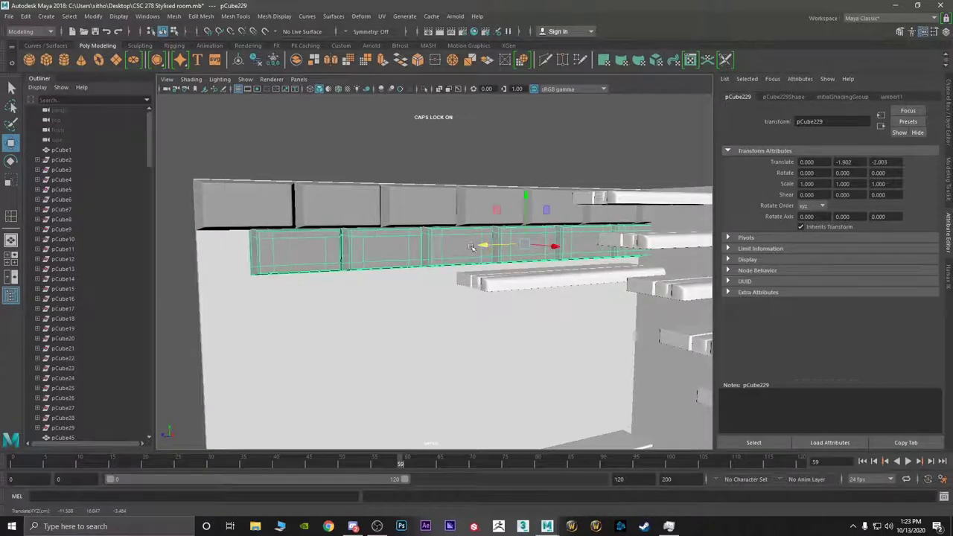
# - Select faces of the second row's outer end brick and turn off the row's smooth preview
pyautogui.press('5')
pyautogui.moveTo(290, 257); pyautogui.dragTo(281, 233, button='right')
pyautogui.keyDown('alt'); pyautogui.moveTo(297, 250); pyautogui.dragTo(303, 257); pyautogui.keyUp('alt')
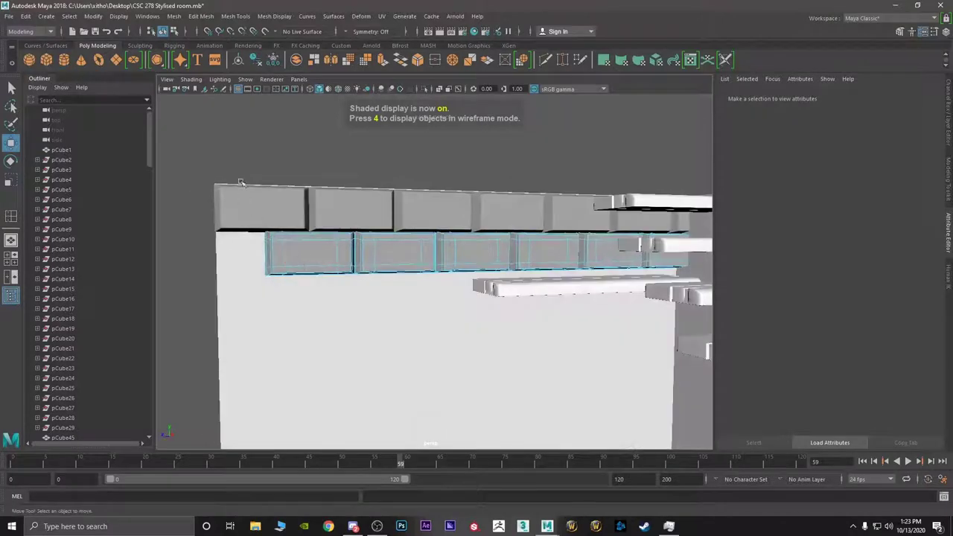
pyautogui.moveTo(231, 157); pyautogui.dragTo(275, 258)
pyautogui.scroll(5, 356, 306)
pyautogui.scroll(2, 302, 270)
pyautogui.press('1')
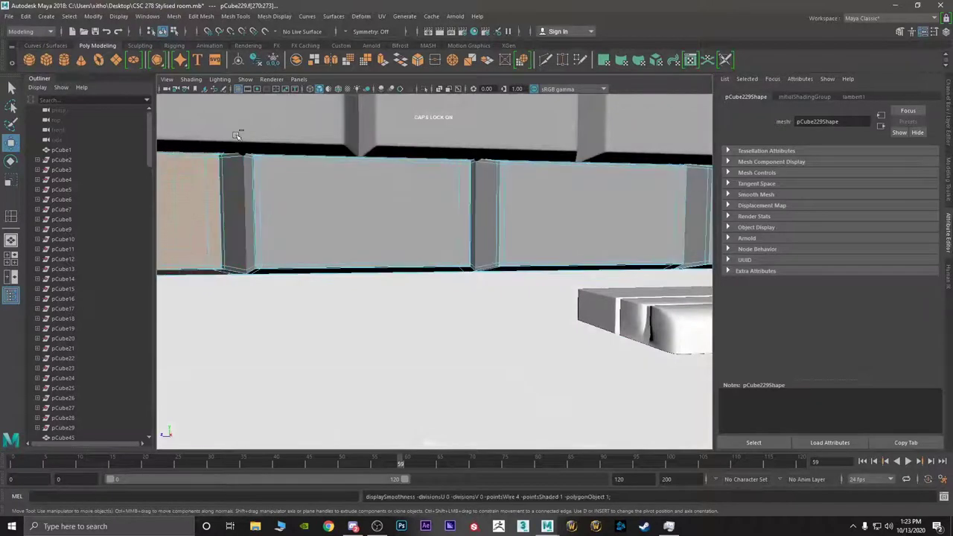
pyautogui.keyDown('ctrl'); pyautogui.moveTo(237, 135); pyautogui.dragTo(233, 303); pyautogui.keyUp('ctrl')
pyautogui.scroll(2, 230, 279)
# - Refine the face selection on the second row so that it covers only the outer end brick
pyautogui.scroll(-6, 226, 257)
pyautogui.moveTo(220, 243); pyautogui.dragTo(265, 268, button='right')
pyautogui.scroll(-3, 261, 238)
pyautogui.doubleClick(284, 255)
pyautogui.scroll(6, 320, 246)
pyautogui.keyDown('alt'); pyautogui.moveTo(329, 244); pyautogui.dragTo(304, 228); pyautogui.keyUp('alt')
pyautogui.keyDown('alt'); pyautogui.moveTo(368, 236); pyautogui.dragTo(481, 245, button='middle'); pyautogui.keyUp('alt')
pyautogui.scroll(5, 468, 224)
pyautogui.moveTo(462, 117); pyautogui.dragTo(442, 190)
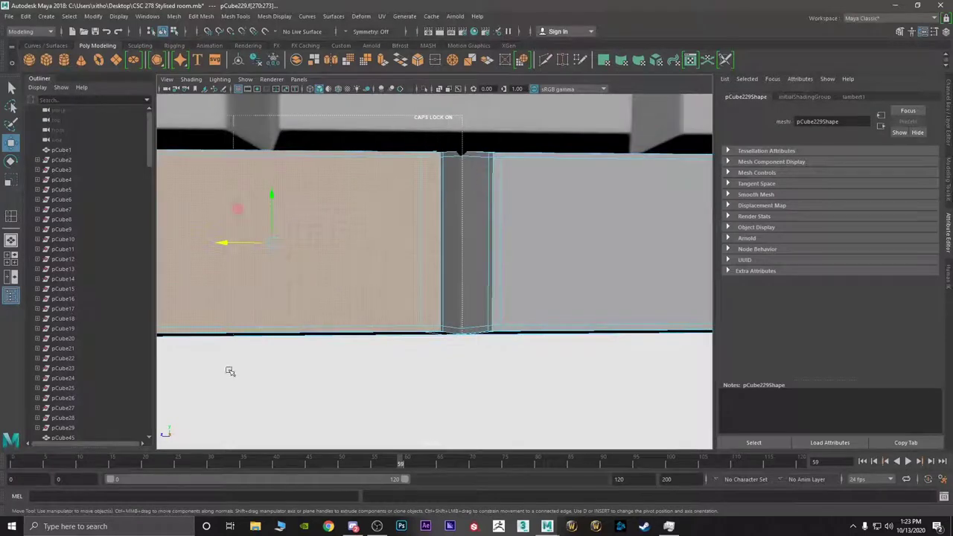
pyautogui.keyDown('ctrl'); pyautogui.keyDown('shift'); pyautogui.moveTo(159, 356); pyautogui.dragTo(161, 358); pyautogui.keyUp('shift'); pyautogui.keyUp('ctrl')
pyautogui.scroll(-3, 201, 352)
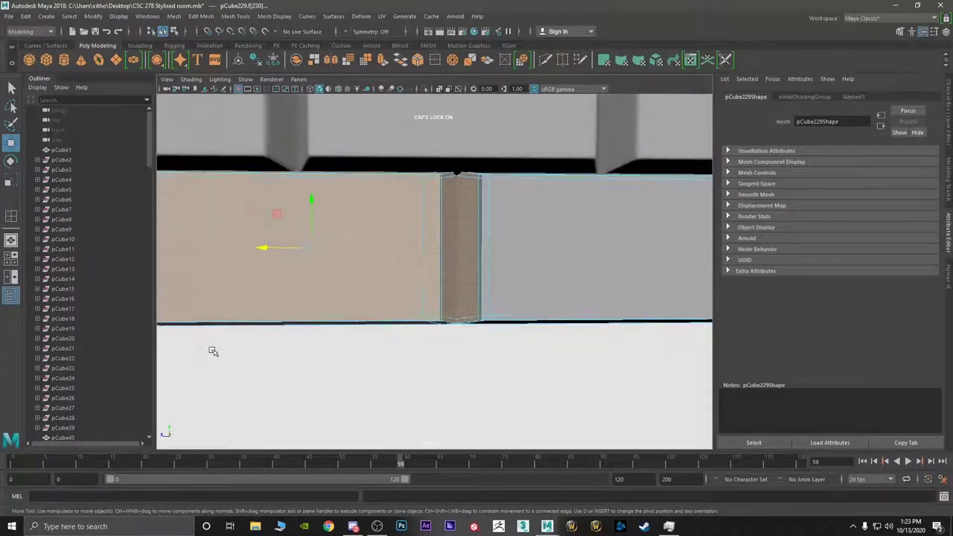
pyautogui.keyDown('alt'); pyautogui.moveTo(294, 343); pyautogui.dragTo(435, 297); pyautogui.keyUp('alt')
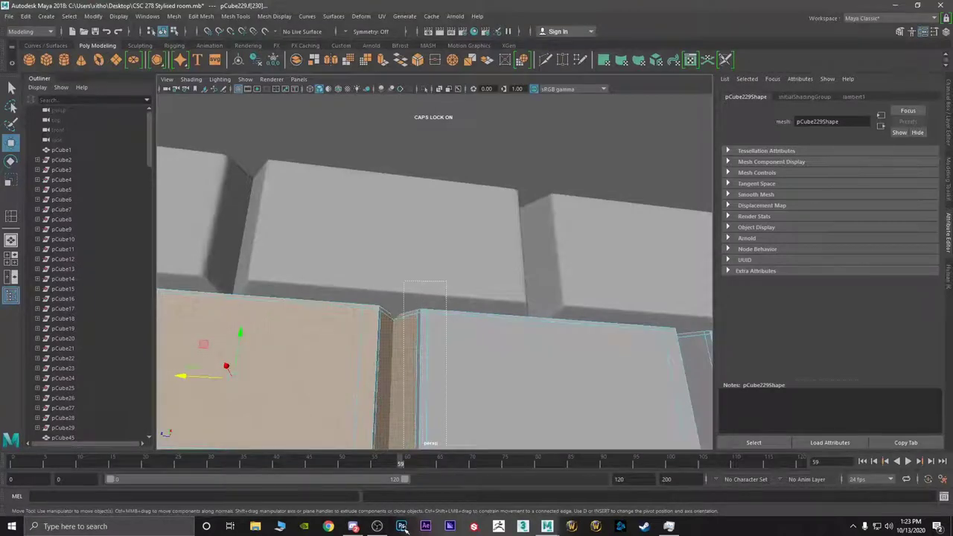
pyautogui.keyDown('shift'); pyautogui.moveTo(421, 514); pyautogui.dragTo(403, 526); pyautogui.keyUp('shift')
pyautogui.scroll(-3, 449, 395)
pyautogui.keyDown('alt'); pyautogui.moveTo(448, 391); pyautogui.dragTo(447, 416); pyautogui.keyUp('alt')
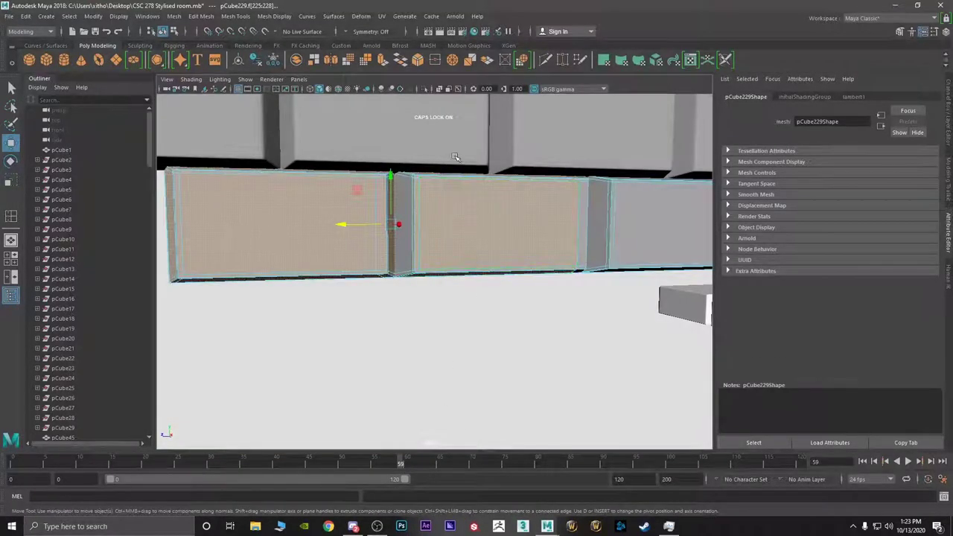
pyautogui.keyDown('ctrl'); pyautogui.moveTo(454, 288); pyautogui.dragTo(452, 298); pyautogui.keyUp('ctrl')
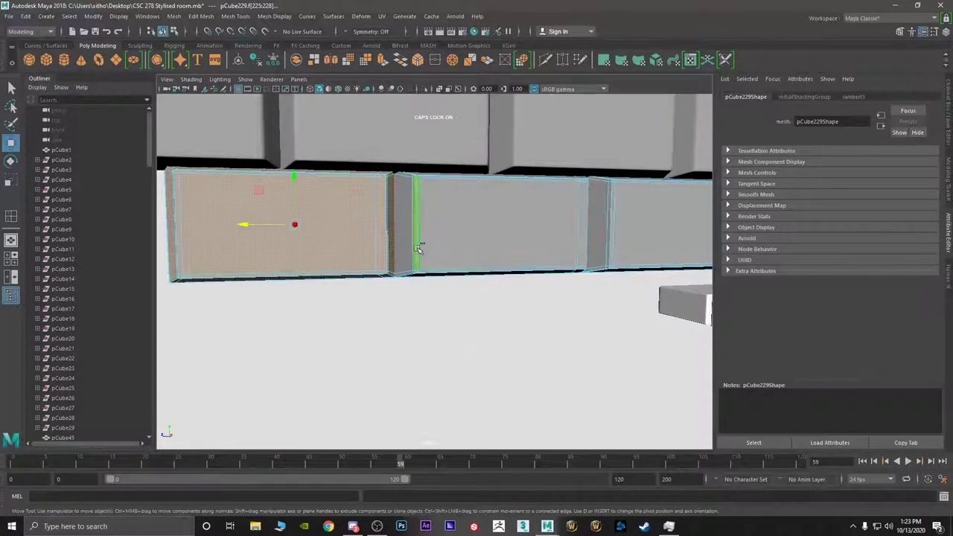
# - Inspect the gap beside the second row's end brick for faces wrongly included in or missing from the selection
pyautogui.keyDown('alt'); pyautogui.moveTo(478, 330); pyautogui.dragTo(470, 291); pyautogui.keyUp('alt')
pyautogui.keyDown('alt'); pyautogui.moveTo(470, 287); pyautogui.dragTo(412, 144, button='middle'); pyautogui.keyUp('alt')
pyautogui.scroll(3, 443, 298)
pyautogui.keyDown('alt'); pyautogui.moveTo(441, 287); pyautogui.dragTo(400, 300); pyautogui.keyUp('alt')
pyautogui.scroll(-5, 400, 299)
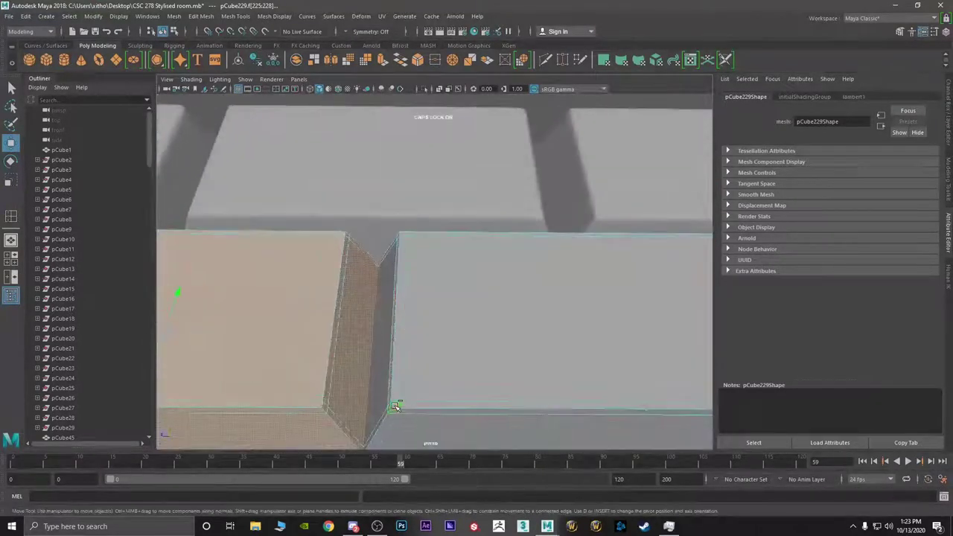
pyautogui.scroll(-3, 463, 327)
pyautogui.keyDown('alt'); pyautogui.moveTo(557, 330); pyautogui.dragTo(568, 394); pyautogui.keyUp('alt')
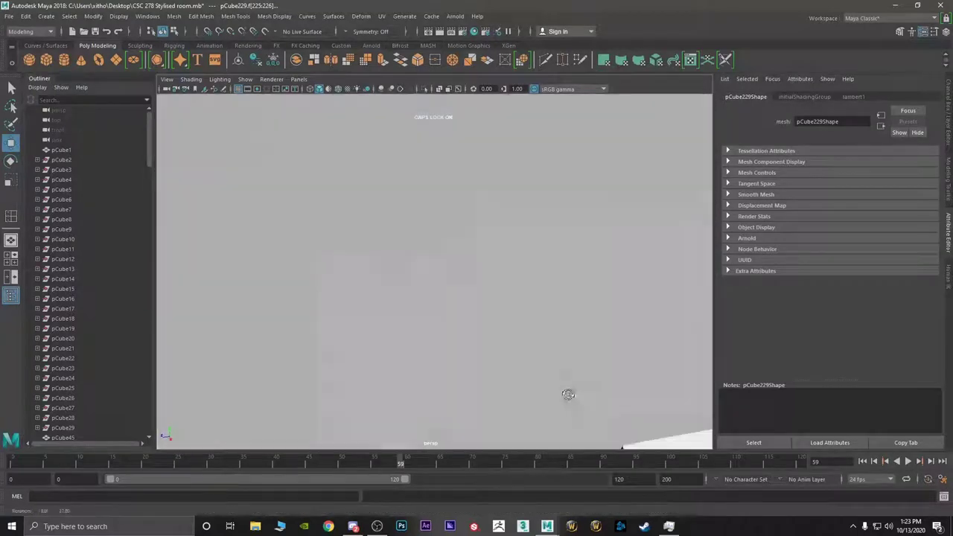
pyautogui.scroll(-3, 477, 405)
pyautogui.scroll(-5, 476, 406)
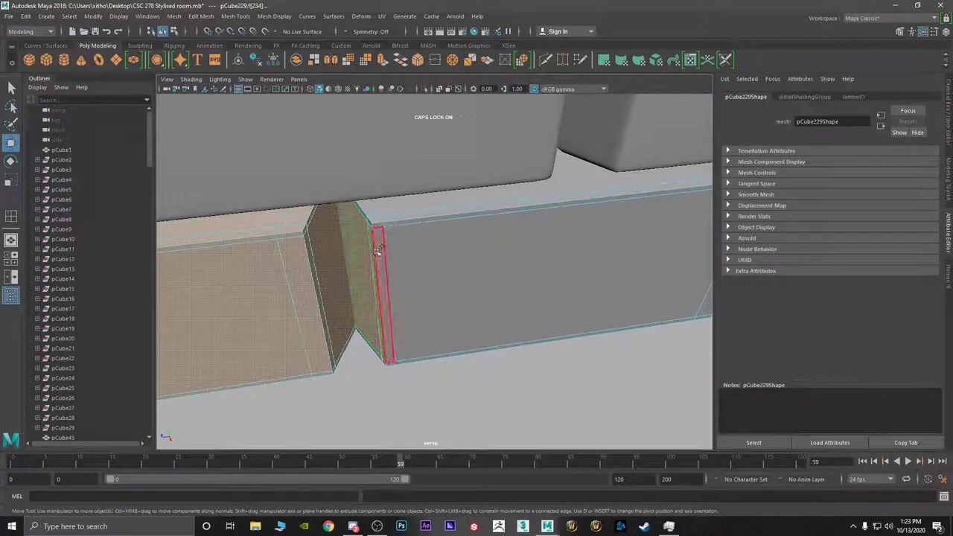
pyautogui.scroll(2, 395, 279)
pyautogui.keyDown('alt'); pyautogui.moveTo(394, 279); pyautogui.dragTo(317, 388); pyautogui.keyUp('alt')
pyautogui.keyDown('alt'); pyautogui.moveTo(372, 323); pyautogui.dragTo(379, 347); pyautogui.keyUp('alt')
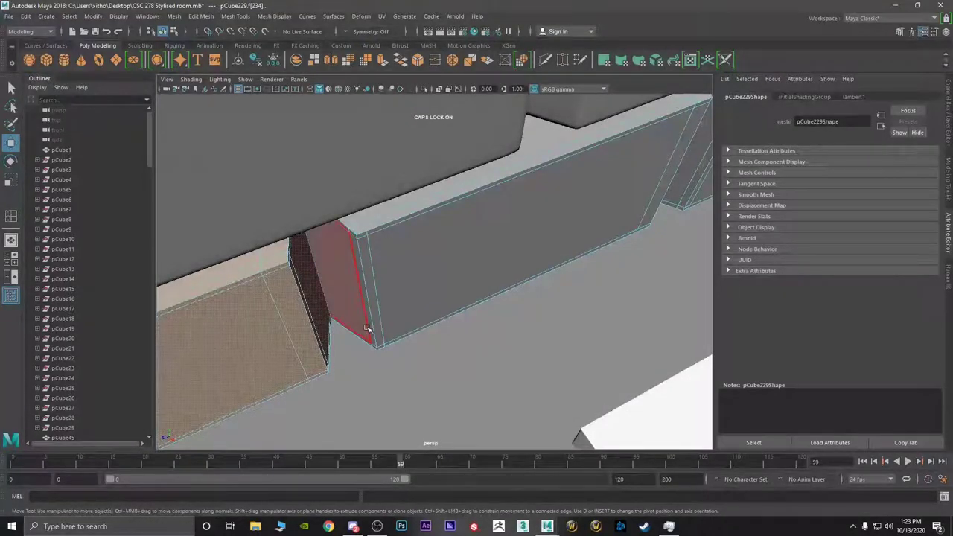
pyautogui.scroll(-5, 376, 310)
pyautogui.keyDown('alt'); pyautogui.moveTo(376, 308); pyautogui.dragTo(349, 264); pyautogui.keyUp('alt')
pyautogui.keyDown('alt'); pyautogui.moveTo(349, 264); pyautogui.dragTo(451, 278, button='middle'); pyautogui.keyUp('alt')
pyautogui.scroll(-5, 451, 278)
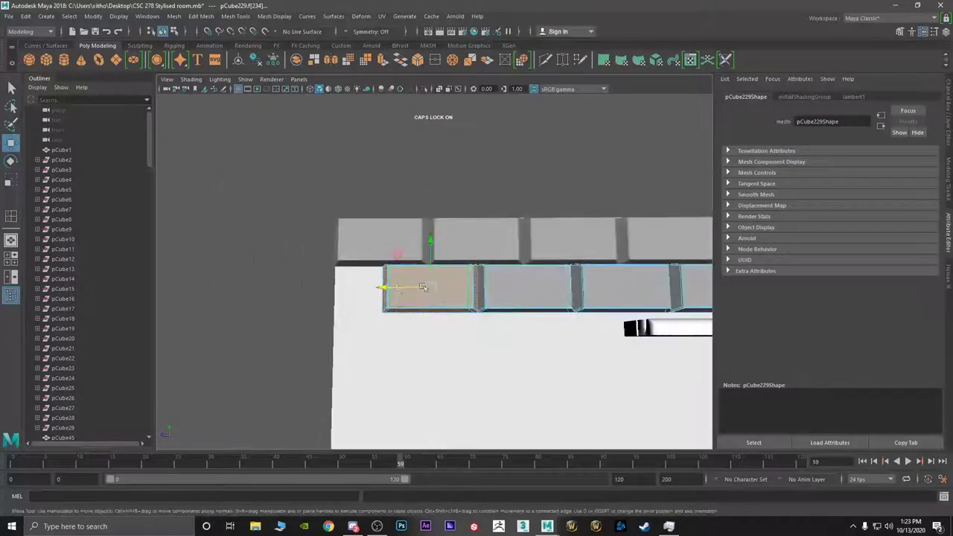
# - Try to extrude the end brick's selected faces toward the wall's outer edge, and return to object selection
pyautogui.keyDown('shift'); pyautogui.moveTo(393, 289); pyautogui.dragTo(285, 292); pyautogui.keyUp('shift')
pyautogui.hotkey('ctrl', 'z')
pyautogui.keyDown('alt'); pyautogui.moveTo(385, 290); pyautogui.dragTo(434, 300); pyautogui.keyUp('alt')
pyautogui.moveTo(426, 240); pyautogui.dragTo(459, 229, button='right')
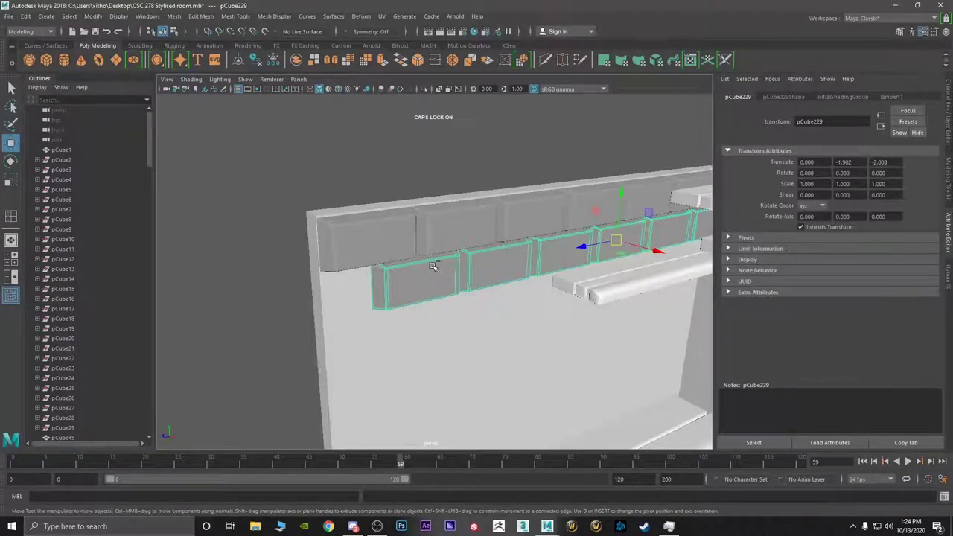
# - Isolate the second brick row and select all faces of its outer end brick
pyautogui.hotkey('ctrl', '1')
pyautogui.keyDown('alt'); pyautogui.moveTo(420, 281); pyautogui.dragTo(410, 273); pyautogui.keyUp('alt')
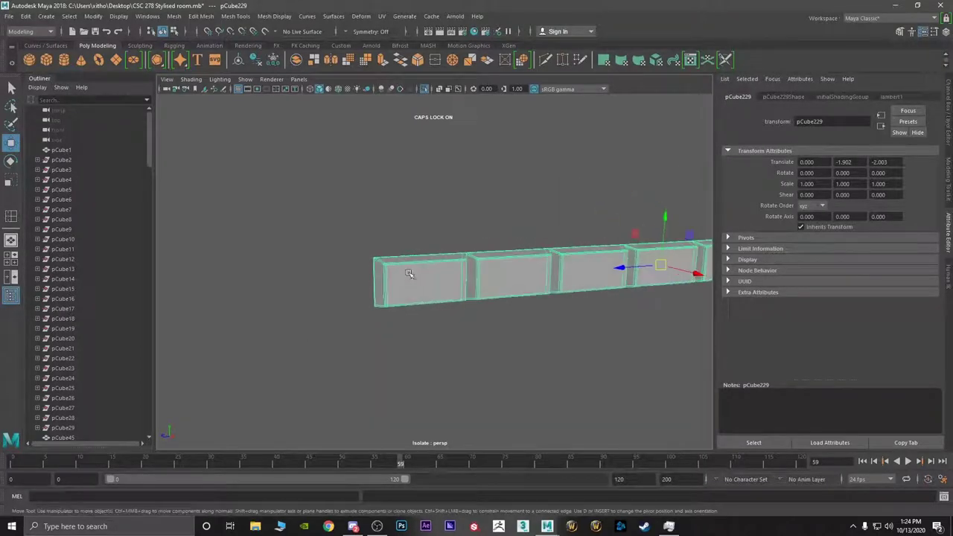
pyautogui.moveTo(410, 273); pyautogui.dragTo(409, 282, button='right')
pyautogui.doubleClick(410, 282)
pyautogui.keyDown('alt'); pyautogui.moveTo(417, 290); pyautogui.dragTo(317, 284); pyautogui.keyUp('alt')
pyautogui.hotkey('ctrl', 'z')
pyautogui.keyDown('alt'); pyautogui.moveTo(397, 296); pyautogui.dragTo(408, 303); pyautogui.keyUp('alt')
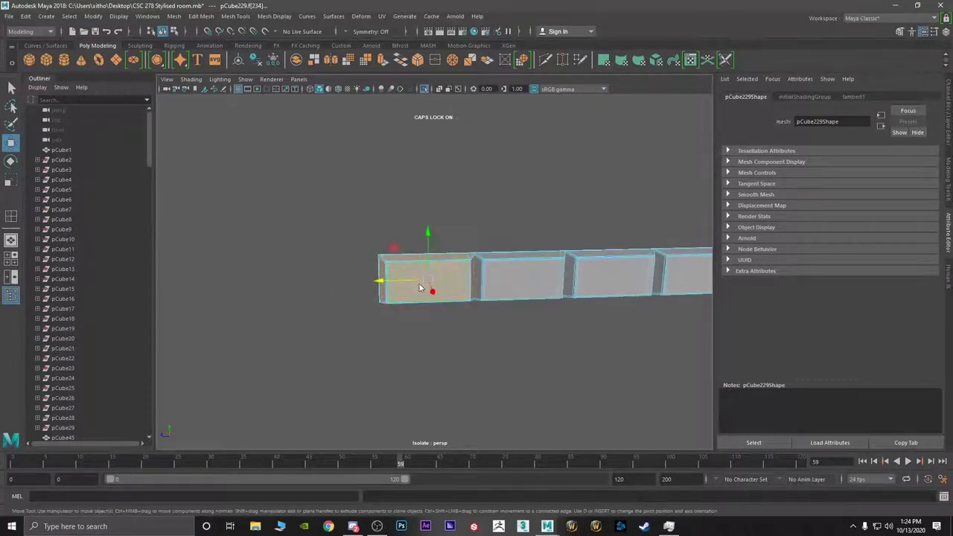
# - Detach the end brick's selected faces and separate the brick from the rest of the row
pyautogui.moveTo(421, 287); pyautogui.dragTo(420, 244, button='right')
pyautogui.keyDown('shift'); pyautogui.rightClick(426, 269); pyautogui.keyUp('shift')
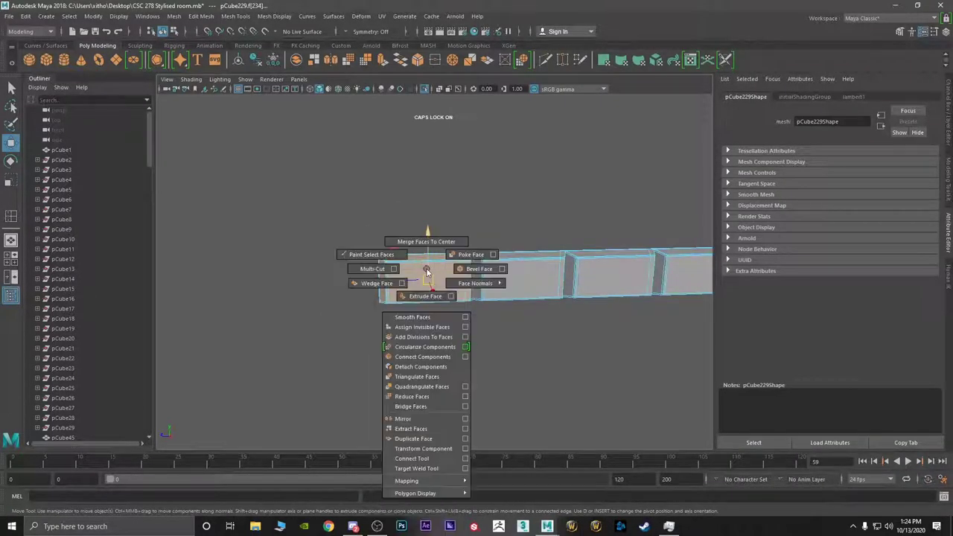
pyautogui.click(425, 295)
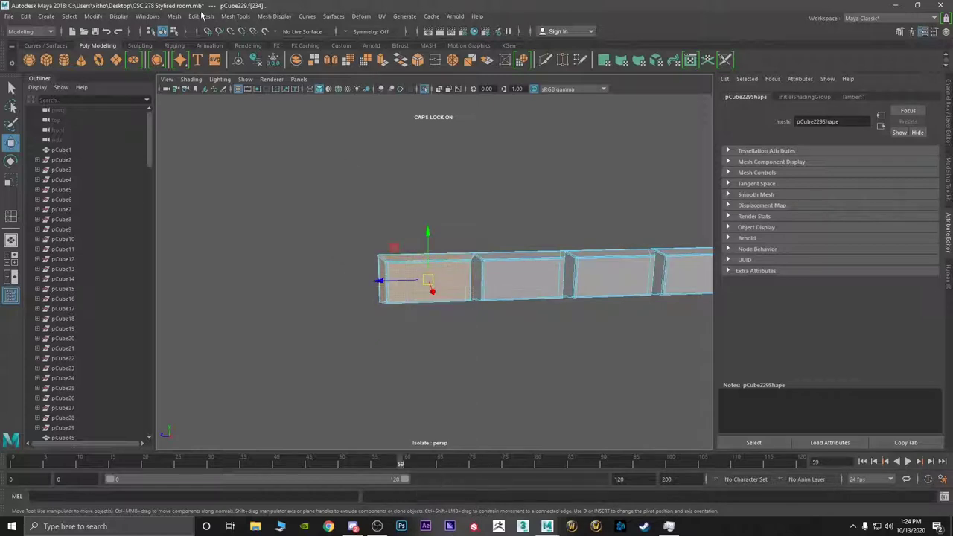
pyautogui.click(174, 16)
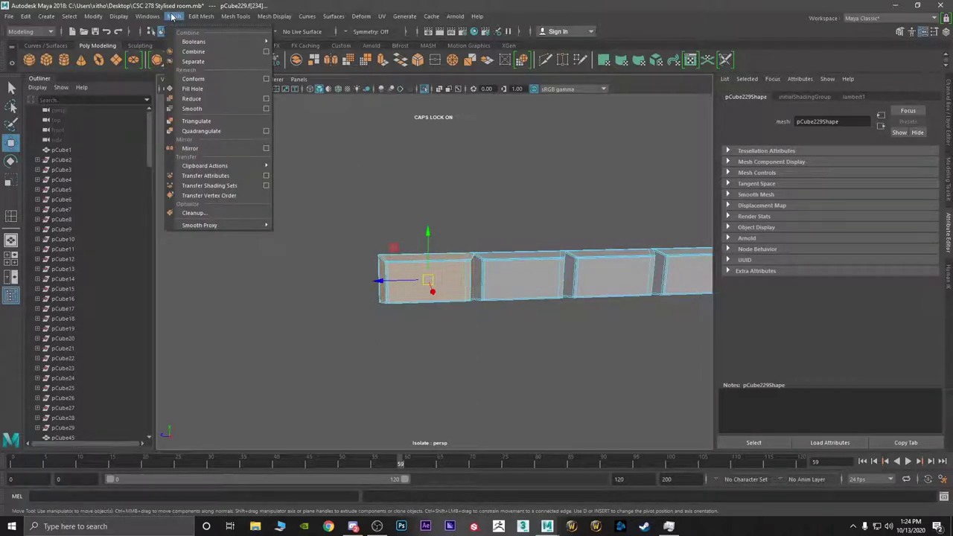
pyautogui.click(174, 17)
pyautogui.click(202, 17)
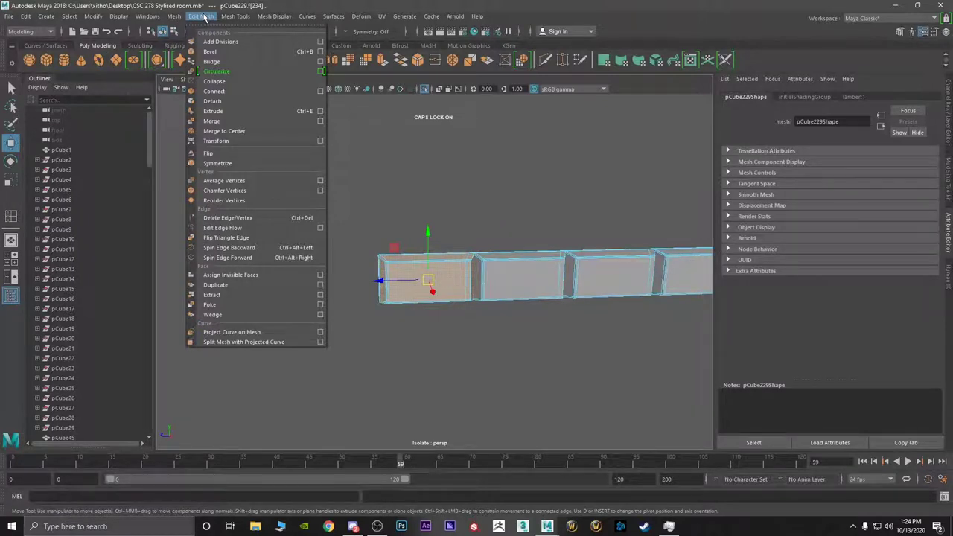
pyautogui.moveTo(222, 16)
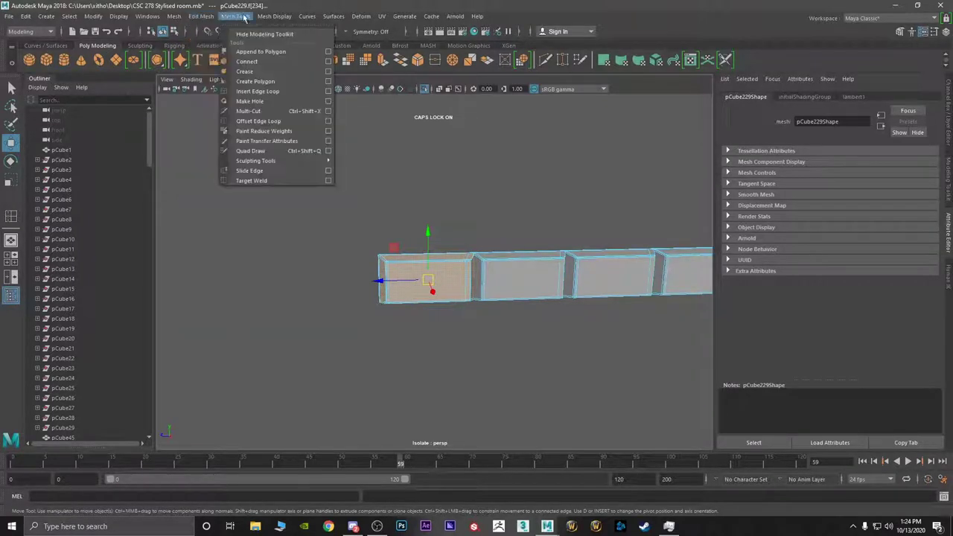
pyautogui.moveTo(175, 17)
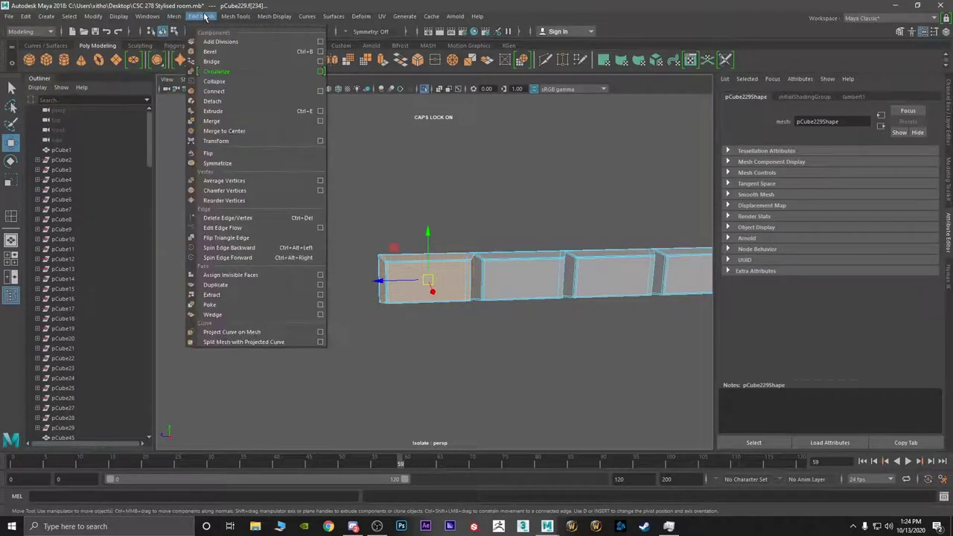
pyautogui.click(230, 103)
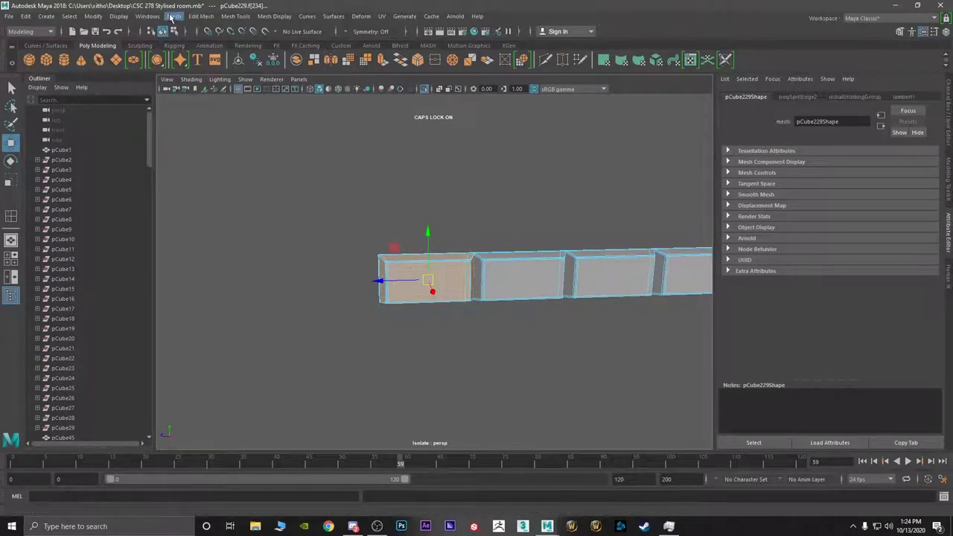
pyautogui.click(173, 17)
pyautogui.click(213, 62)
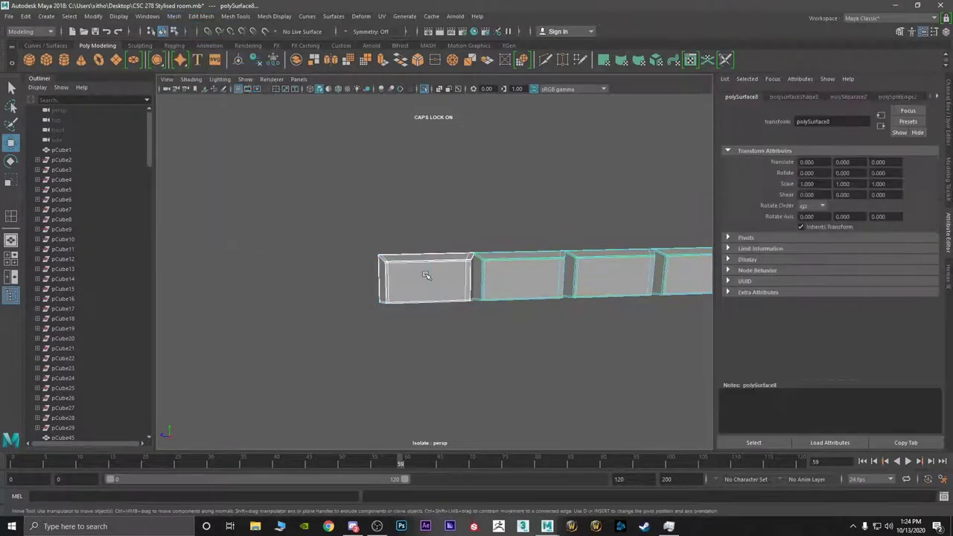
# - Bring back the full scene, duplicate the separated brick, and move the copy about 3.8 units along Z to extend the row
pyautogui.click(426, 275)
pyautogui.hotkey('ctrl', '1')
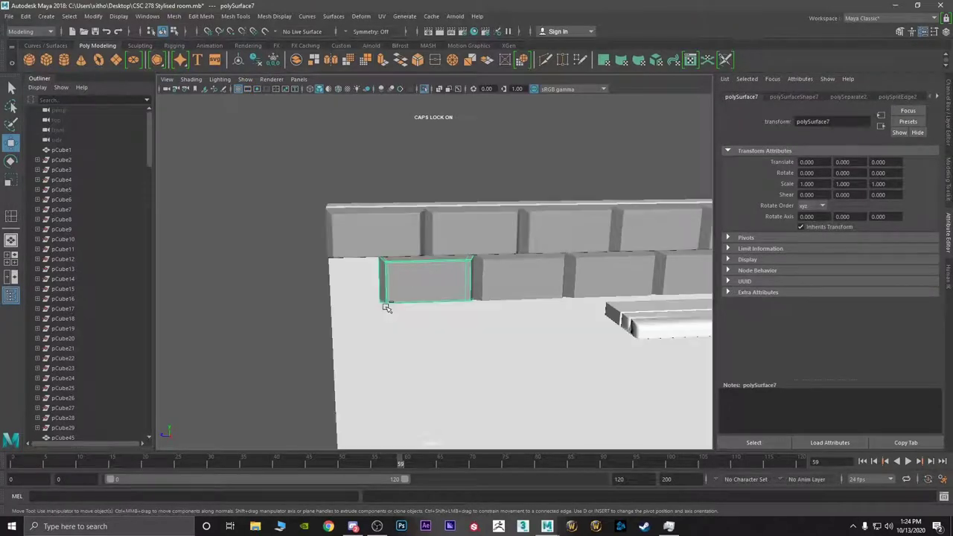
pyautogui.scroll(-3, 397, 305)
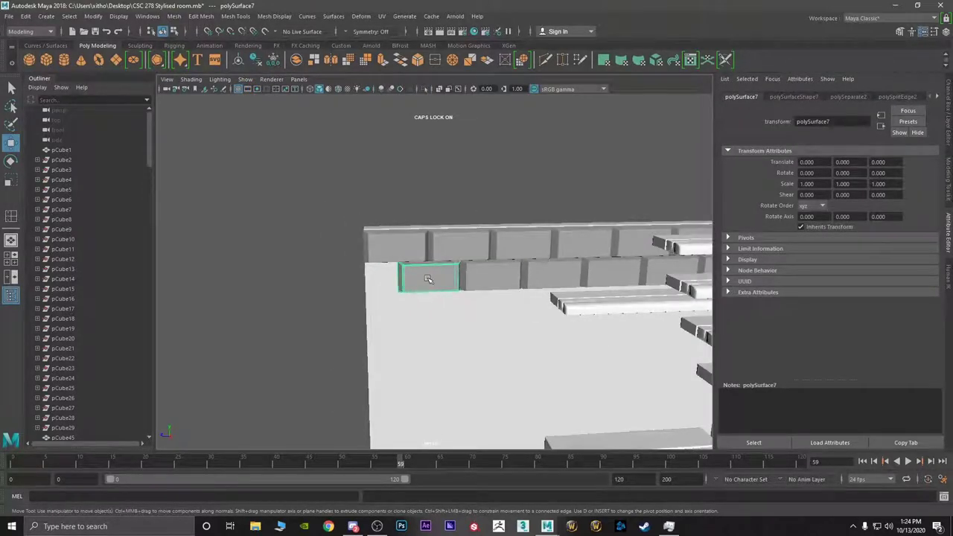
pyautogui.scroll(-6, 428, 279)
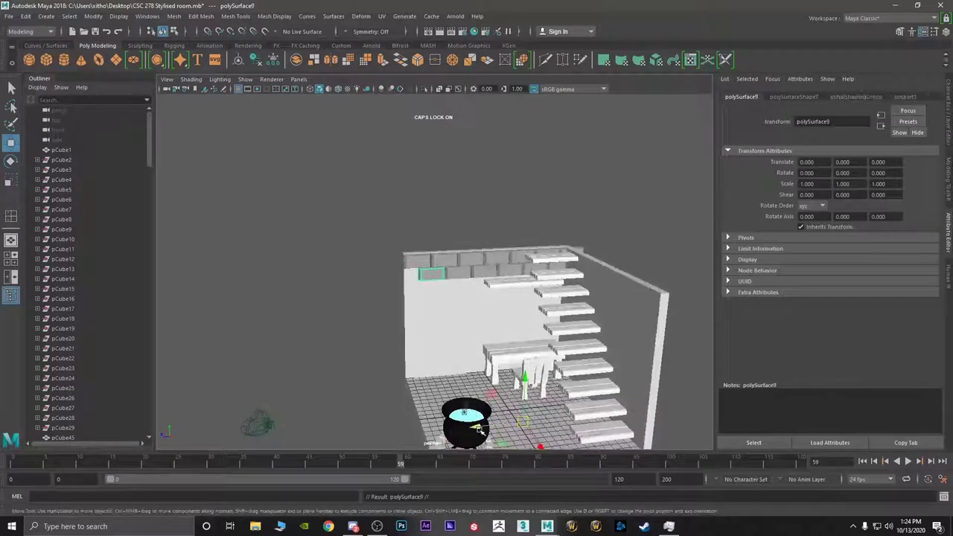
pyautogui.moveTo(480, 430); pyautogui.dragTo(467, 431)
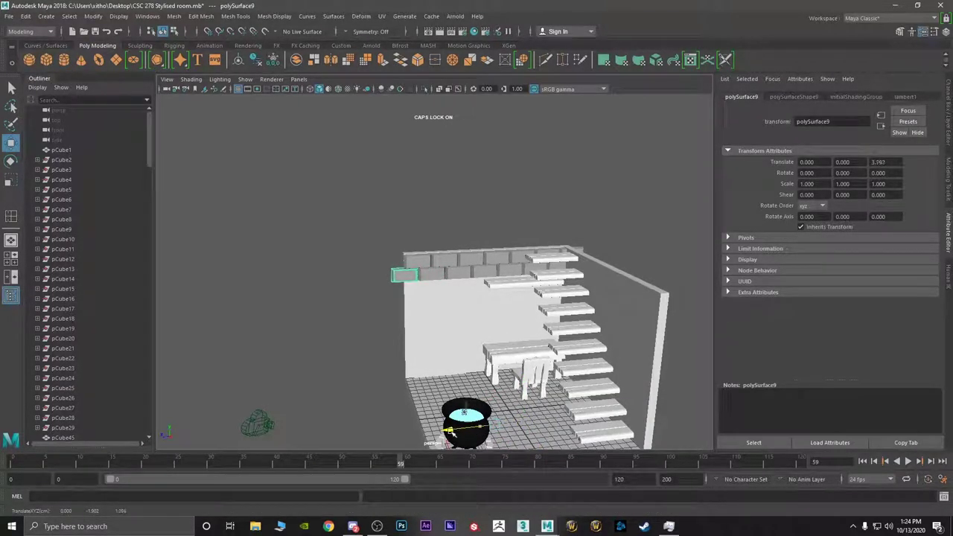
pyautogui.scroll(5, 417, 339)
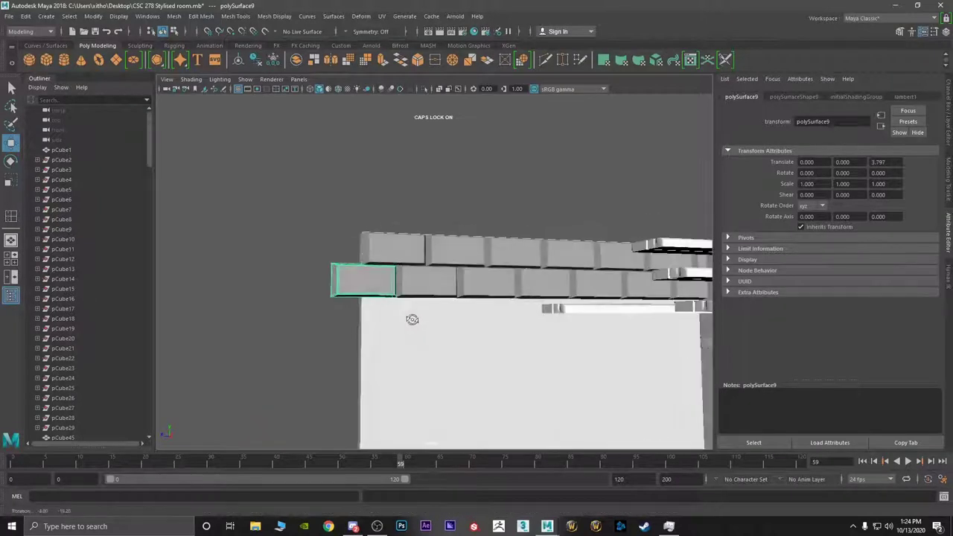
pyautogui.scroll(-8, 414, 320)
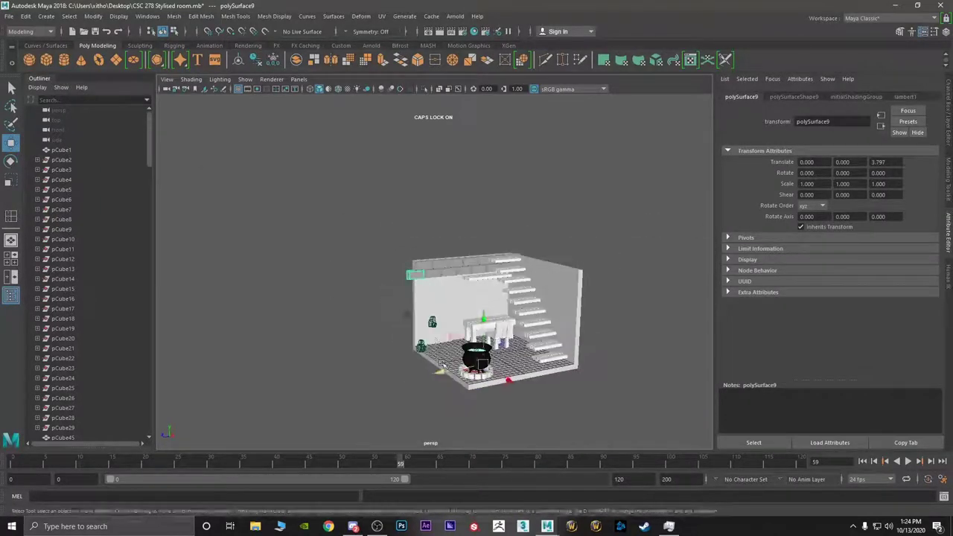
# - Combine the added brick, the separated end brick and the rest of the second row into one mesh
pyautogui.press('q')
pyautogui.scroll(4, 425, 273)
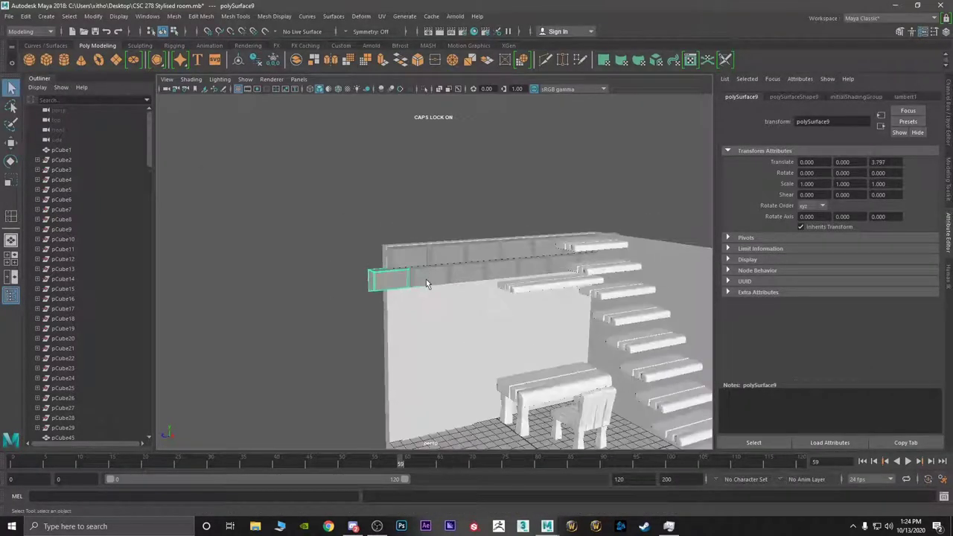
pyautogui.scroll(3, 426, 282)
pyautogui.click(475, 281)
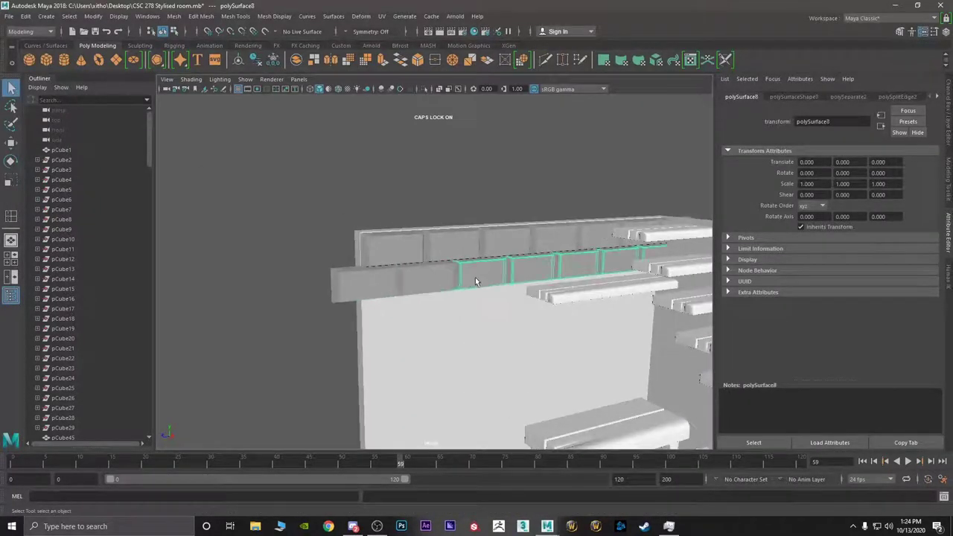
pyautogui.click(438, 284)
pyautogui.keyDown('shift'); pyautogui.moveTo(463, 273); pyautogui.dragTo(439, 452, button='right'); pyautogui.keyUp('shift')
pyautogui.press('w')
pyautogui.keyDown('alt'); pyautogui.moveTo(450, 355); pyautogui.dragTo(421, 347); pyautogui.keyUp('alt')
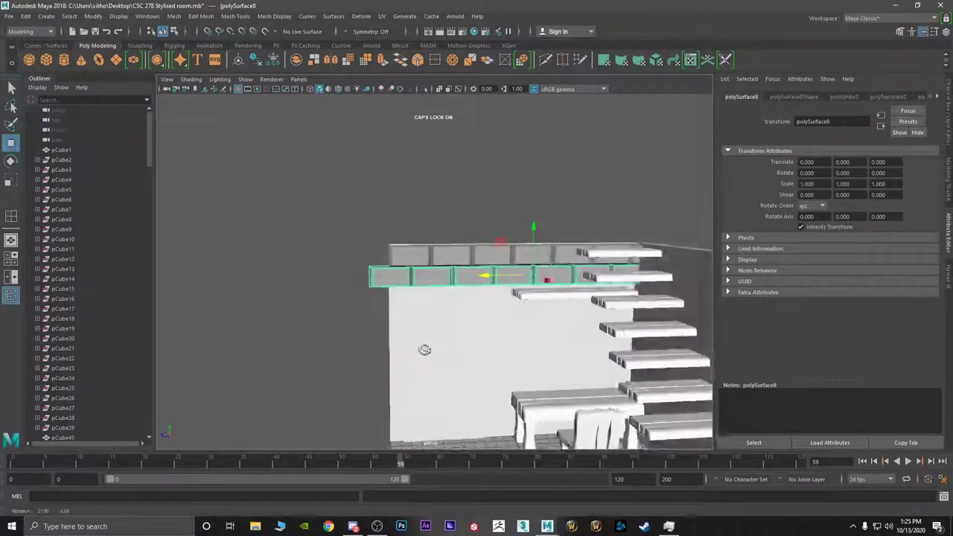
# - Duplicate the two top brick rows downward and repeat the duplication until the rows cover the wall down to the floor
pyautogui.scroll(2, 427, 324)
pyautogui.click(447, 253)
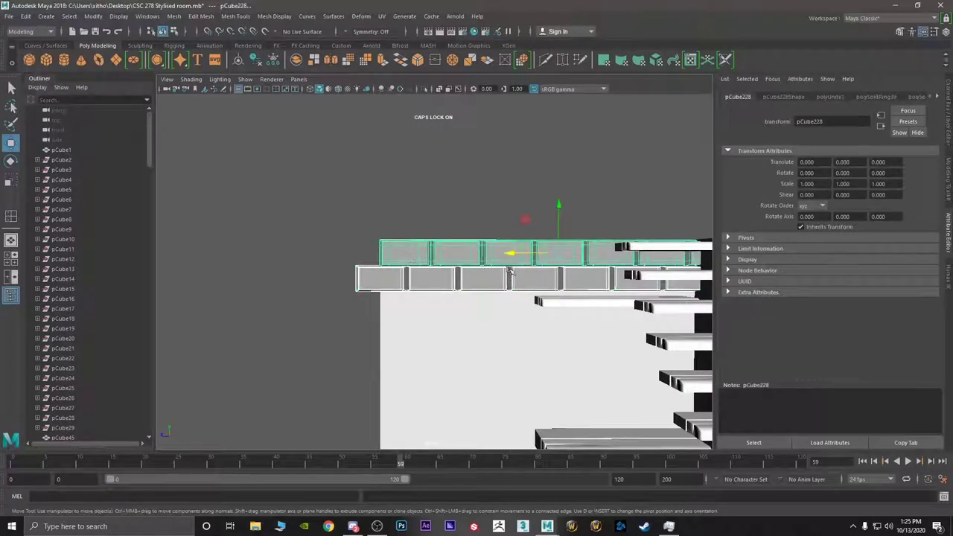
pyautogui.moveTo(561, 234)
pyautogui.keyDown('shift'); pyautogui.mouseDown()
pyautogui.moveTo(548, 279)
pyautogui.moveTo(406, 363)
pyautogui.mouseUp(); pyautogui.keyUp('shift')
pyautogui.hotkey('shift', 'd')
pyautogui.hotkey('shift', 'd')
pyautogui.hotkey('shift', 'd')
# - Select all the staggered brick rows and combine them into a single brick wall mesh
pyautogui.keyDown('shift'); pyautogui.click(380, 347); pyautogui.keyUp('shift')
pyautogui.keyDown('shift'); pyautogui.click(379, 328); pyautogui.keyUp('shift')
pyautogui.keyDown('shift'); pyautogui.click(378, 309); pyautogui.keyUp('shift')
pyautogui.keyDown('shift'); pyautogui.click(377, 288); pyautogui.keyUp('shift')
pyautogui.keyDown('shift'); pyautogui.click(375, 268); pyautogui.keyUp('shift')
pyautogui.keyDown('shift'); pyautogui.click(373, 248); pyautogui.keyUp('shift')
pyautogui.keyDown('shift'); pyautogui.click(370, 226); pyautogui.keyUp('shift')
pyautogui.keyDown('shift'); pyautogui.click(376, 205); pyautogui.keyUp('shift')
pyautogui.rightClick(385, 230)
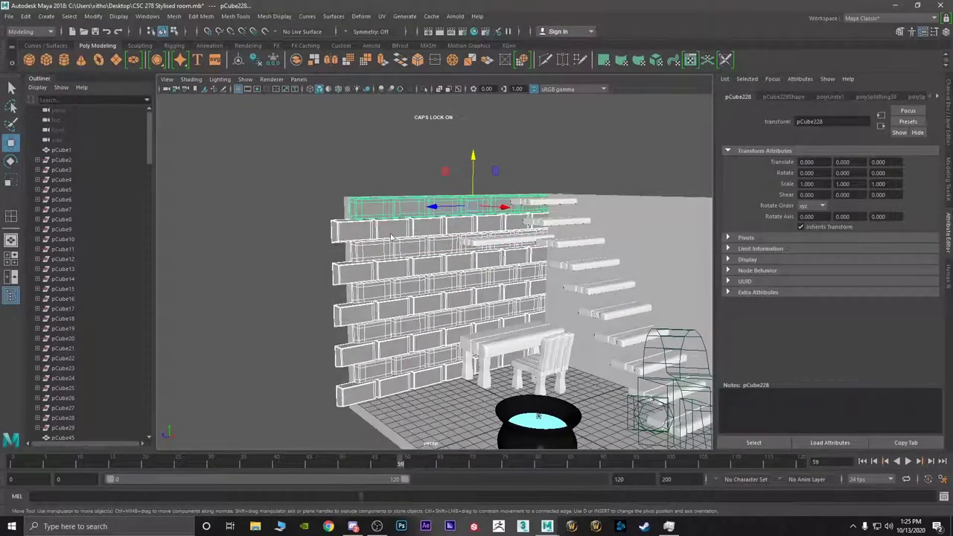
pyautogui.keyDown('shift'); pyautogui.moveTo(392, 239); pyautogui.dragTo(393, 403, button='right'); pyautogui.keyUp('shift')
# - Duplicate the brick wall, move the copy along X, and rotate it -90 degrees about Y
pyautogui.scroll(-5, 470, 324)
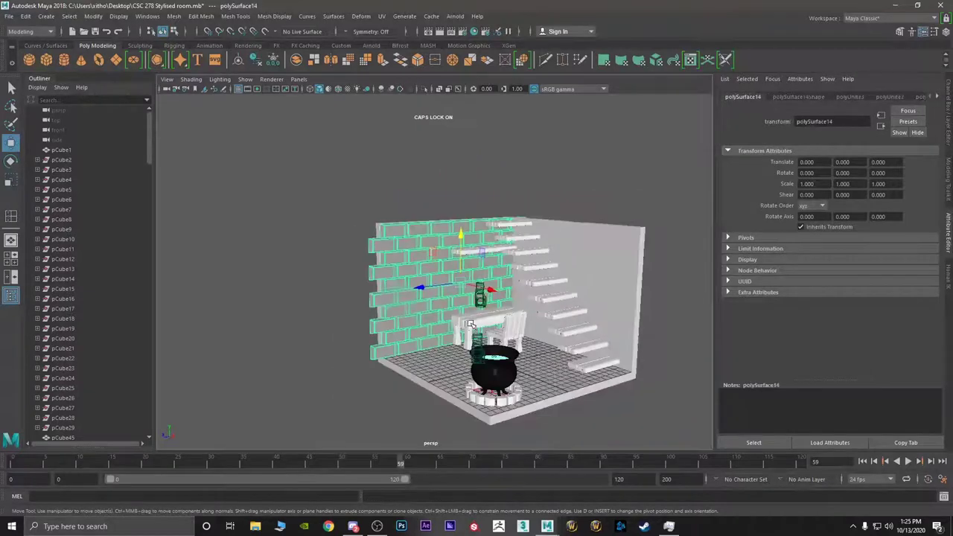
pyautogui.hotkey('ctrl', 'd')
pyautogui.moveTo(490, 293); pyautogui.dragTo(537, 281)
pyautogui.press('r')
pyautogui.press('e')
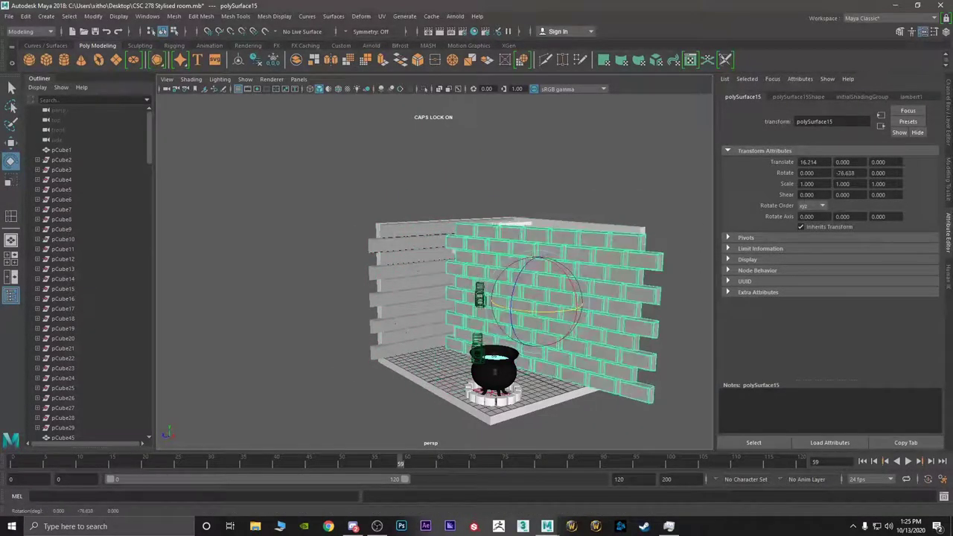
pyautogui.write('-90')
pyautogui.press('Return')
# - Position the rotated brick wall against the adjoining room wall behind the staircase
pyautogui.keyDown('alt'); pyautogui.moveTo(580, 239); pyautogui.dragTo(460, 239); pyautogui.keyUp('alt')
pyautogui.press('w')
pyautogui.moveTo(421, 272); pyautogui.dragTo(324, 262)
pyautogui.scroll(4, 387, 247)
pyautogui.scroll(4, 321, 264)
# - Turn on the smooth preview for both brick walls
pyautogui.click(321, 264)
pyautogui.press('3')
pyautogui.click(652, 203)
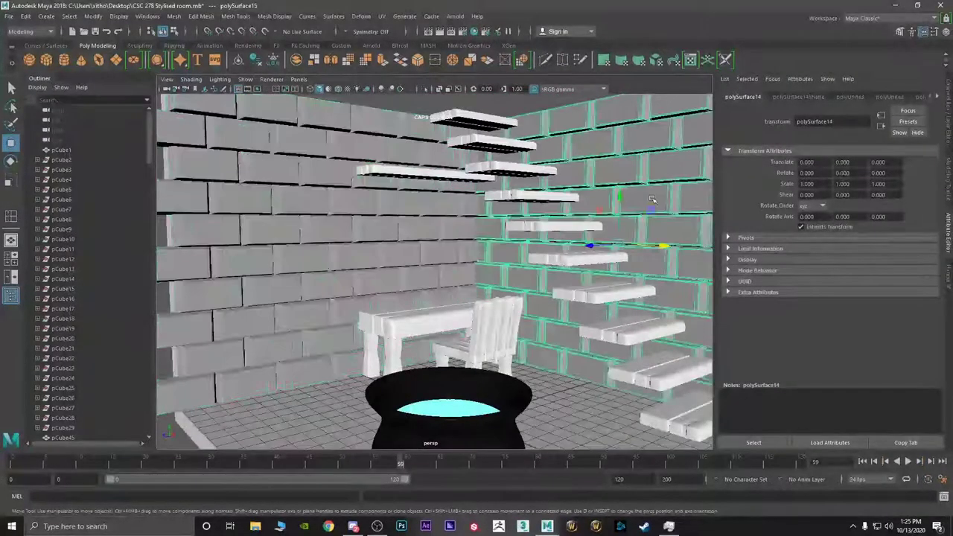
pyautogui.press('3')
# - Create a polygon cube and move it across the floor to the brick wall beside the table
pyautogui.keyDown('alt'); pyautogui.moveTo(650, 204); pyautogui.dragTo(677, 246); pyautogui.keyUp('alt')
pyautogui.scroll(-8, 610, 260)
pyautogui.keyDown('alt'); pyautogui.moveTo(417, 276); pyautogui.dragTo(403, 251); pyautogui.keyUp('alt')
pyautogui.scroll(3, 458, 285)
pyautogui.scroll(6, 459, 286)
pyautogui.scroll(3, 403, 251)
pyautogui.keyDown('alt'); pyautogui.moveTo(403, 251); pyautogui.dragTo(417, 282, button='middle'); pyautogui.keyUp('alt')
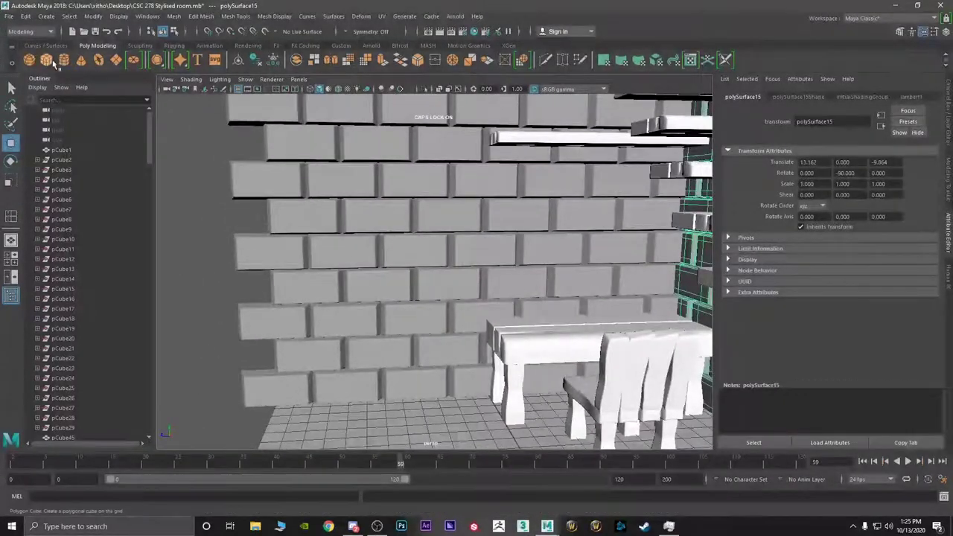
pyautogui.click(49, 63)
pyautogui.keyDown('alt'); pyautogui.moveTo(298, 249); pyautogui.dragTo(308, 323); pyautogui.keyUp('alt')
pyautogui.keyDown('alt'); pyautogui.moveTo(445, 371); pyautogui.dragTo(439, 346, button='middle'); pyautogui.keyUp('alt')
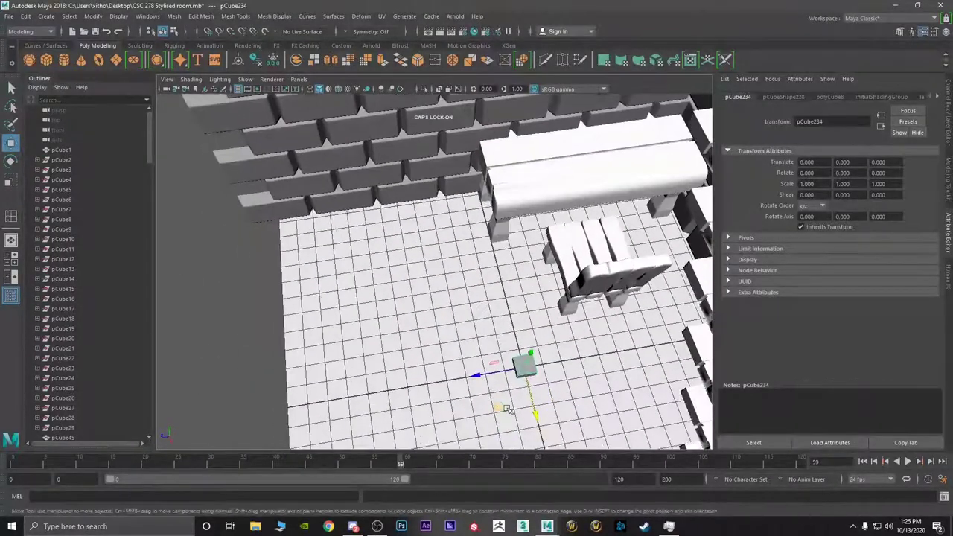
pyautogui.moveTo(504, 409); pyautogui.dragTo(367, 292)
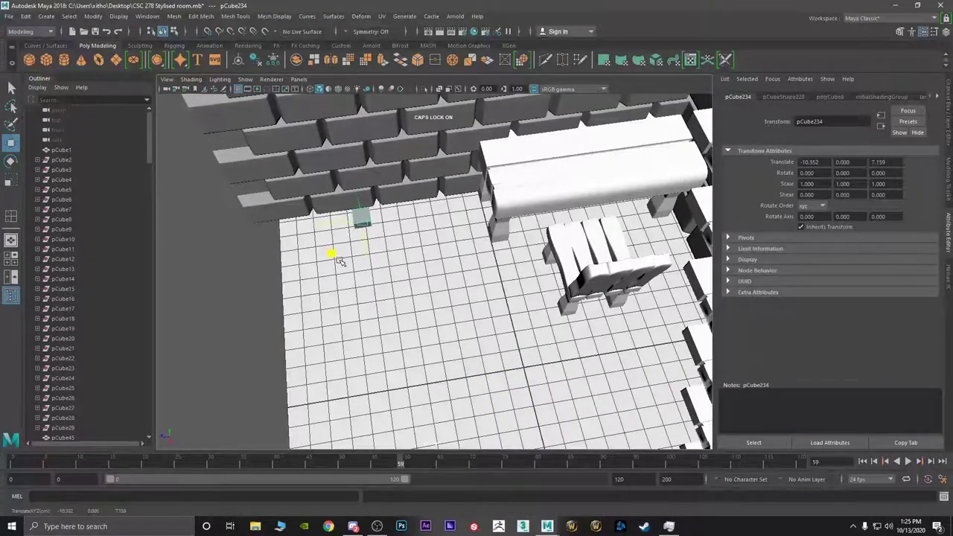
# - Stretch the cube to about 7.34 along Z and scale it up into a door-sized slab standing against the brick wall
pyautogui.press('r')
pyautogui.moveTo(315, 223); pyautogui.dragTo(347, 322)
pyautogui.press('w')
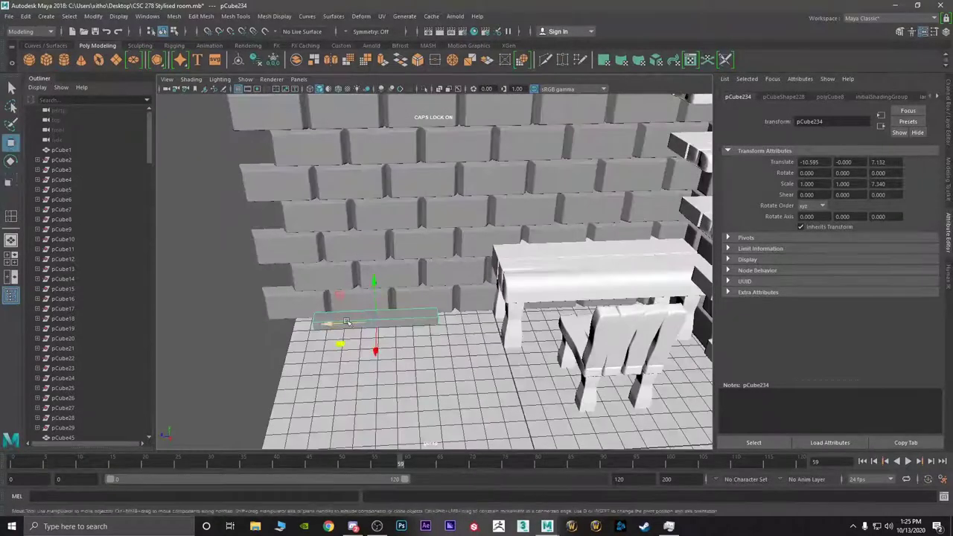
pyautogui.moveTo(389, 298); pyautogui.dragTo(372, 4)
pyautogui.press('r')
pyautogui.moveTo(382, 208); pyautogui.dragTo(382, 167)
pyautogui.scroll(-5, 379, 152)
pyautogui.press('w')
pyautogui.moveTo(398, 252); pyautogui.dragTo(371, 244)
# - Set the door slab's height subdivisions to 10 and its depth subdivisions to 6
pyautogui.scroll(5, 358, 229)
pyautogui.keyDown('alt'); pyautogui.moveTo(327, 212); pyautogui.dragTo(485, 252, button='middle'); pyautogui.keyUp('alt')
pyautogui.rightClick(417, 208)
pyautogui.click(794, 97)
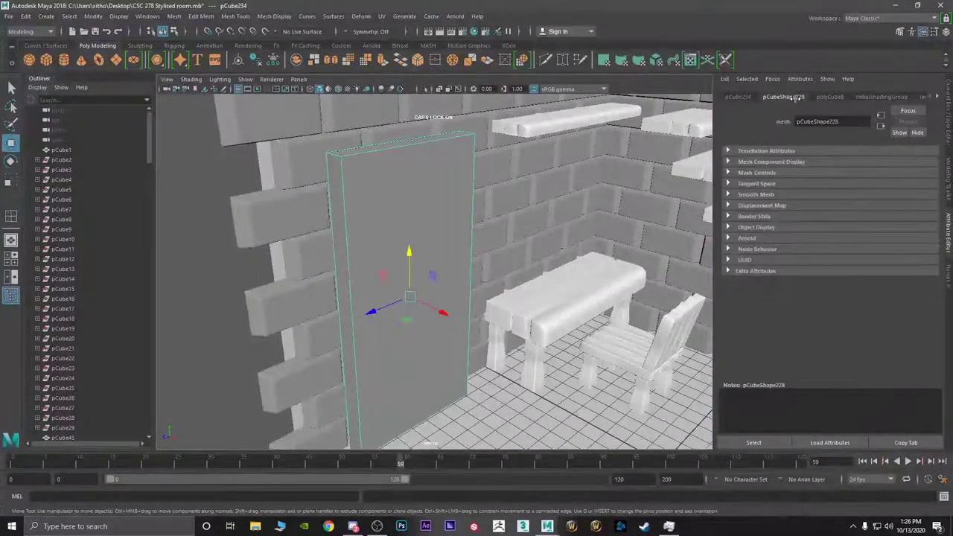
pyautogui.click(830, 97)
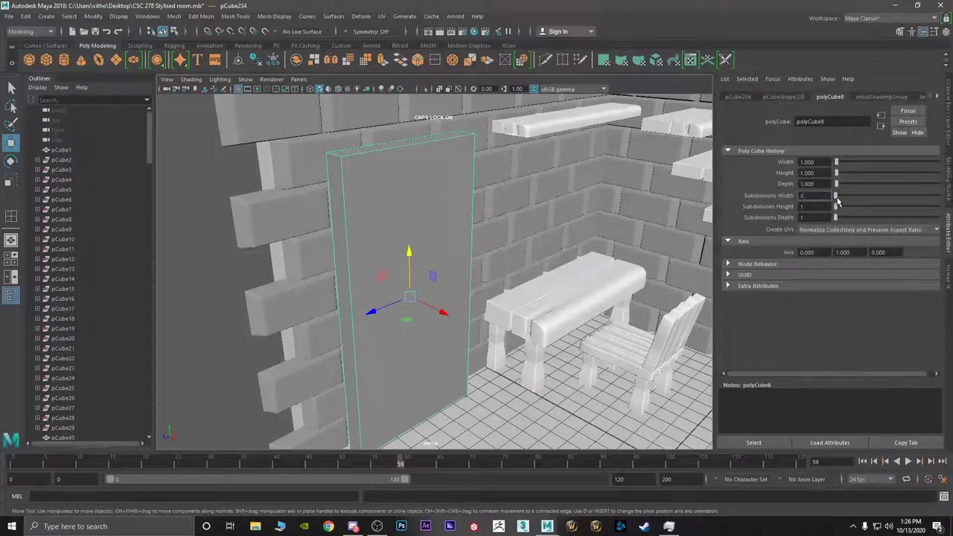
pyautogui.moveTo(838, 199); pyautogui.dragTo(839, 200)
pyautogui.moveTo(854, 213); pyautogui.dragTo(846, 220)
pyautogui.keyDown('alt'); pyautogui.moveTo(553, 184); pyautogui.dragTo(466, 176); pyautogui.keyUp('alt')
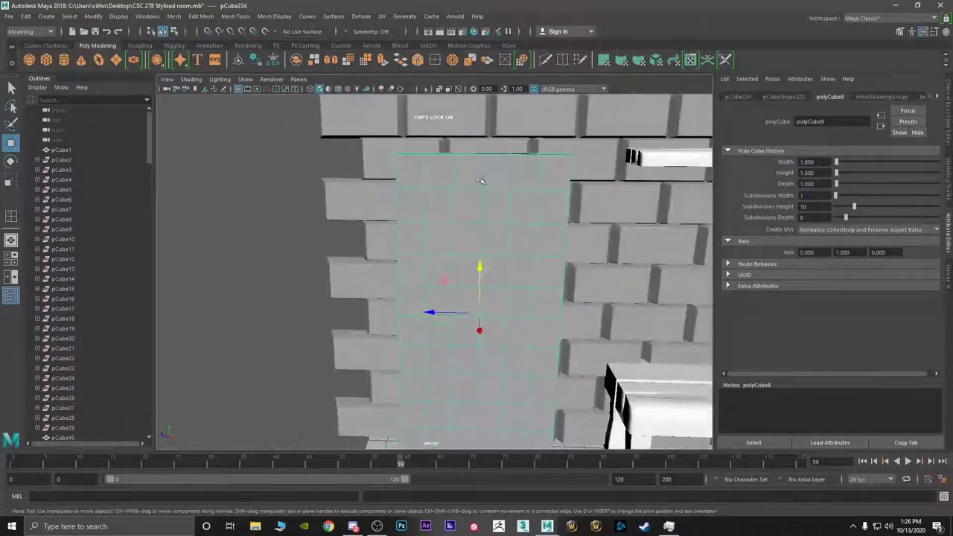
# - Select the six faces along the slab's top edge and extrude them upward
pyautogui.moveTo(481, 181); pyautogui.dragTo(481, 210, button='right')
pyautogui.keyDown('alt'); pyautogui.moveTo(449, 163); pyautogui.dragTo(457, 194); pyautogui.keyUp('alt')
pyautogui.click(392, 130)
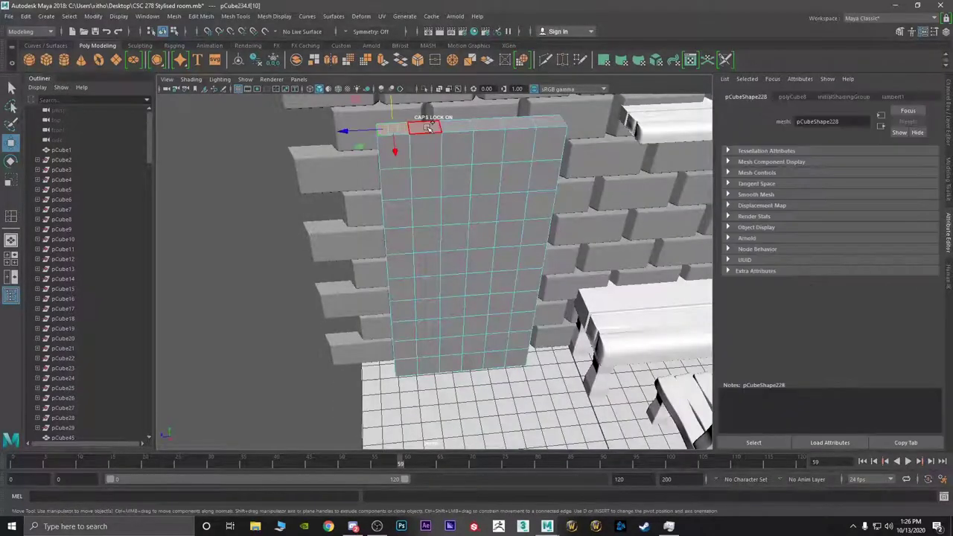
pyautogui.keyDown('shift'); pyautogui.click(425, 127); pyautogui.keyUp('shift')
pyautogui.keyDown('shift'); pyautogui.click(457, 126); pyautogui.keyUp('shift')
pyautogui.keyDown('shift'); pyautogui.click(488, 125); pyautogui.keyUp('shift')
pyautogui.keyDown('shift'); pyautogui.click(521, 123); pyautogui.keyUp('shift')
pyautogui.keyDown('shift'); pyautogui.click(549, 121); pyautogui.keyUp('shift')
pyautogui.keyDown('alt'); pyautogui.moveTo(509, 194); pyautogui.dragTo(516, 156); pyautogui.keyUp('alt')
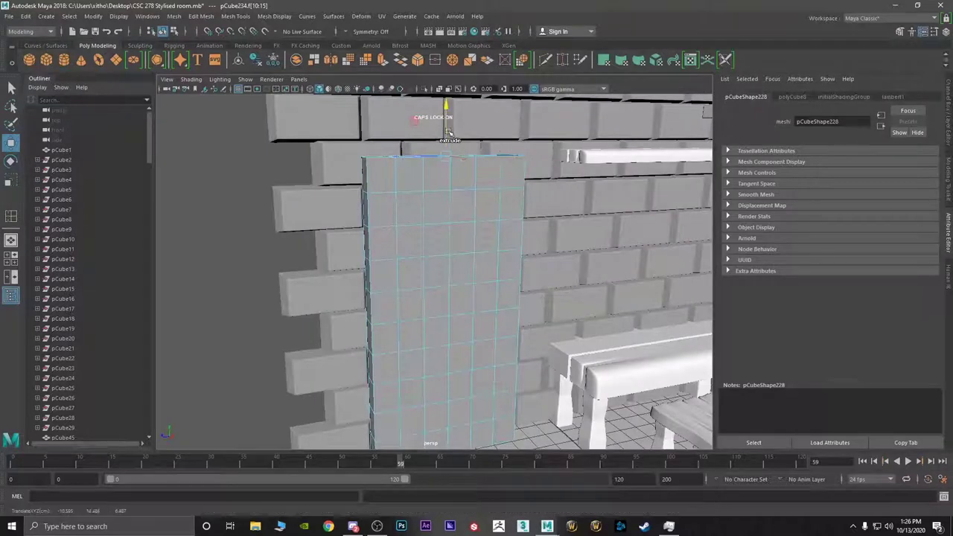
pyautogui.keyDown('shift'); pyautogui.moveTo(448, 131); pyautogui.dragTo(447, 72); pyautogui.keyUp('shift')
# - Lower the vertices along the slab's extruded top edge, leaving the centre pair raised as a peak
pyautogui.scroll(-4, 451, 162)
pyautogui.keyDown('alt'); pyautogui.moveTo(453, 173); pyautogui.dragTo(463, 240); pyautogui.keyUp('alt')
pyautogui.scroll(5, 459, 196)
pyautogui.moveTo(414, 197); pyautogui.dragTo(404, 135, button='right')
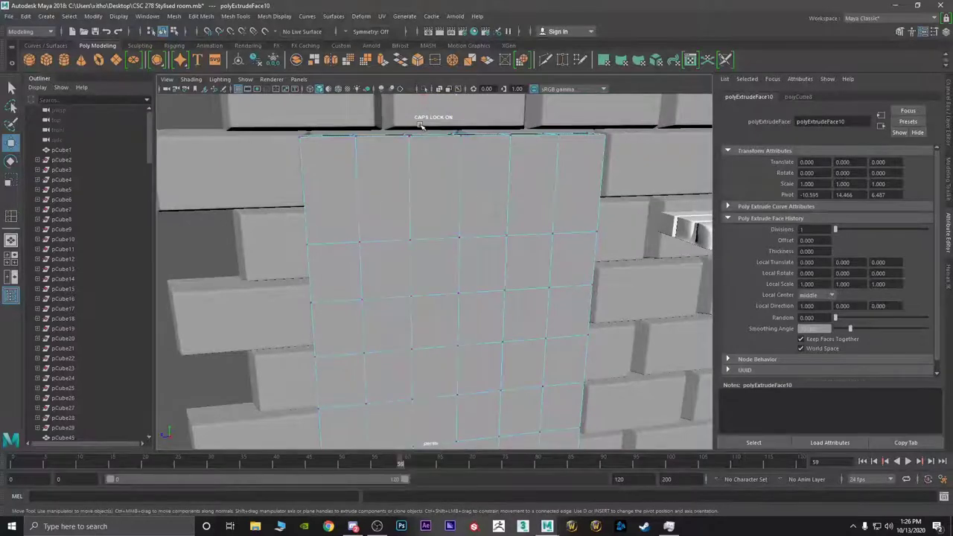
pyautogui.moveTo(421, 126); pyautogui.dragTo(291, 174)
pyautogui.keyDown('alt'); pyautogui.moveTo(632, 182); pyautogui.dragTo(611, 176); pyautogui.keyUp('alt')
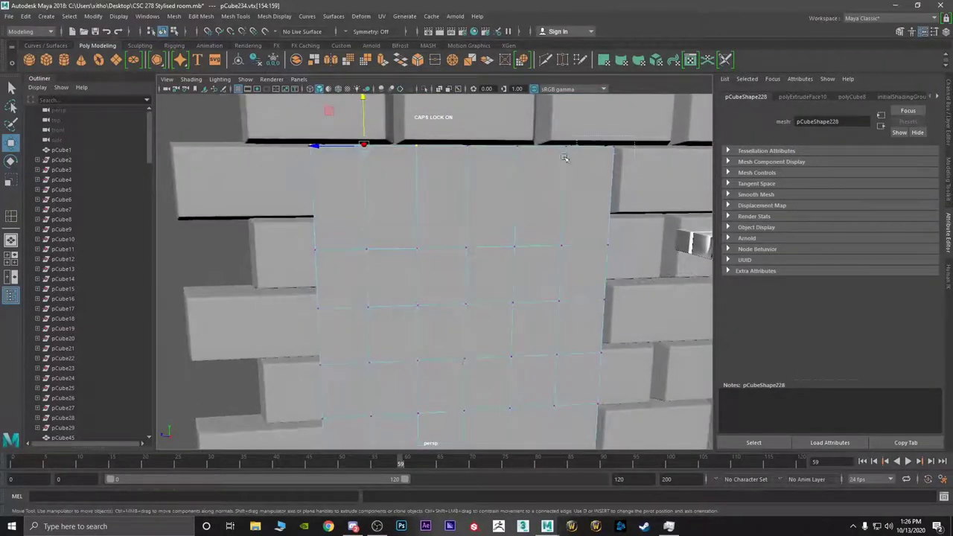
pyautogui.keyDown('shift'); pyautogui.moveTo(503, 178); pyautogui.dragTo(504, 178); pyautogui.keyUp('shift')
pyautogui.moveTo(462, 124); pyautogui.dragTo(461, 130)
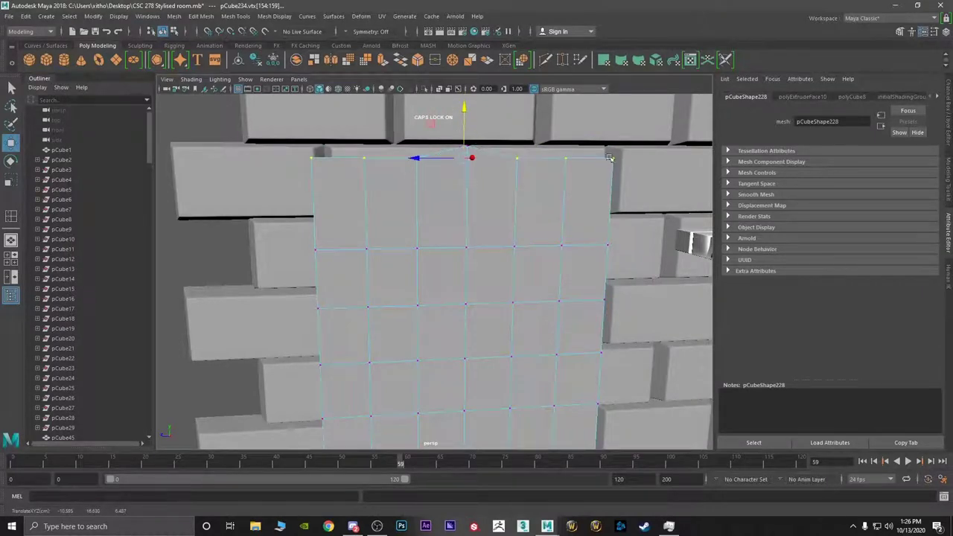
# - Lower only the two outermost vertex pairs on each side of the slab's top edge to continue the arch
pyautogui.moveTo(632, 146); pyautogui.dragTo(554, 193)
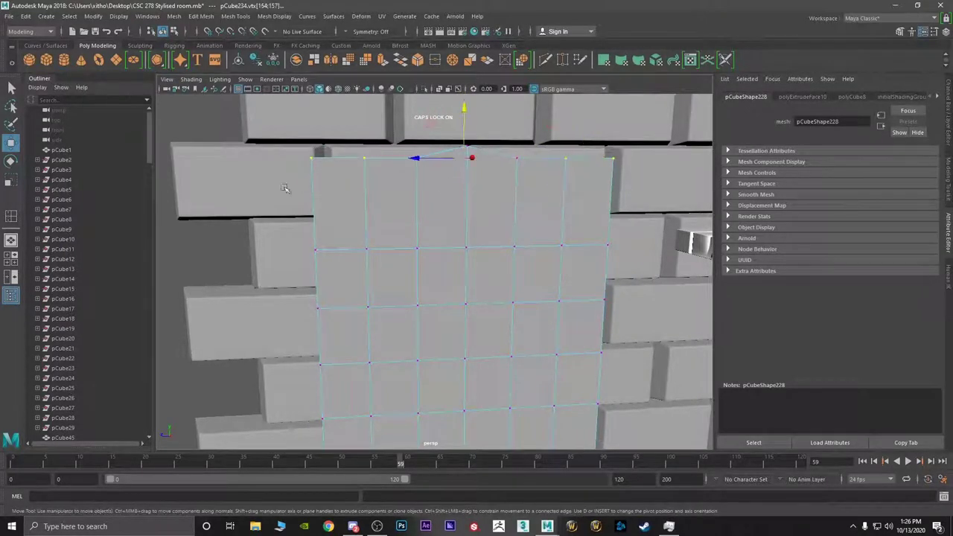
pyautogui.moveTo(490, 135); pyautogui.dragTo(460, 156, button='middle')
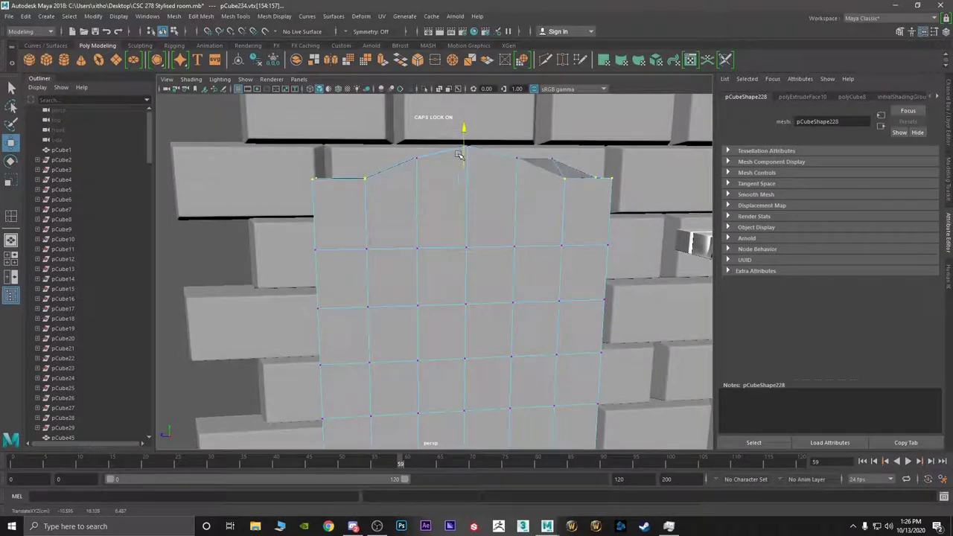
pyautogui.hotkey('ctrl', 'z')
pyautogui.keyDown('ctrl'); pyautogui.moveTo(614, 149); pyautogui.dragTo(570, 138); pyautogui.keyUp('ctrl')
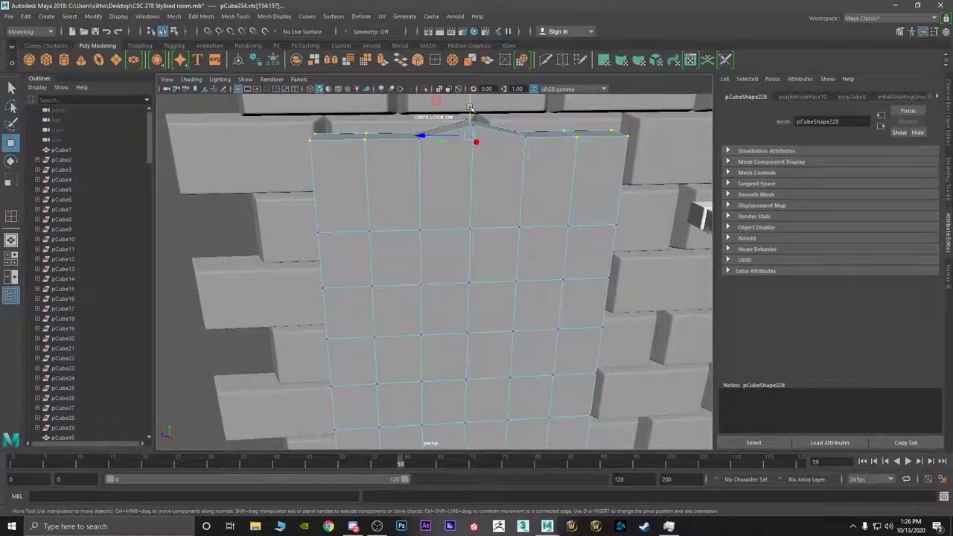
pyautogui.moveTo(469, 109); pyautogui.dragTo(466, 128)
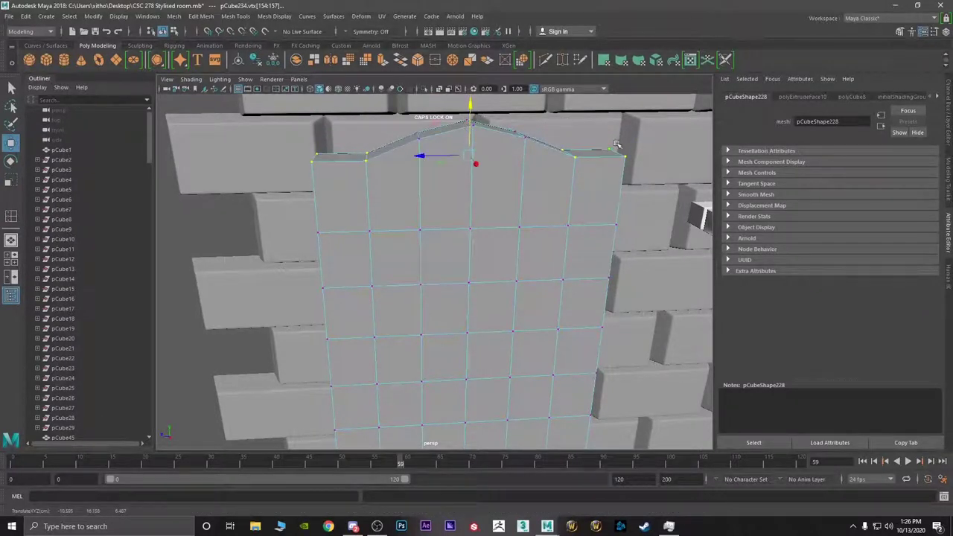
# - Lower the outer corner vertices on both sides of the slab's top to round off the arch
pyautogui.moveTo(630, 140); pyautogui.dragTo(600, 179)
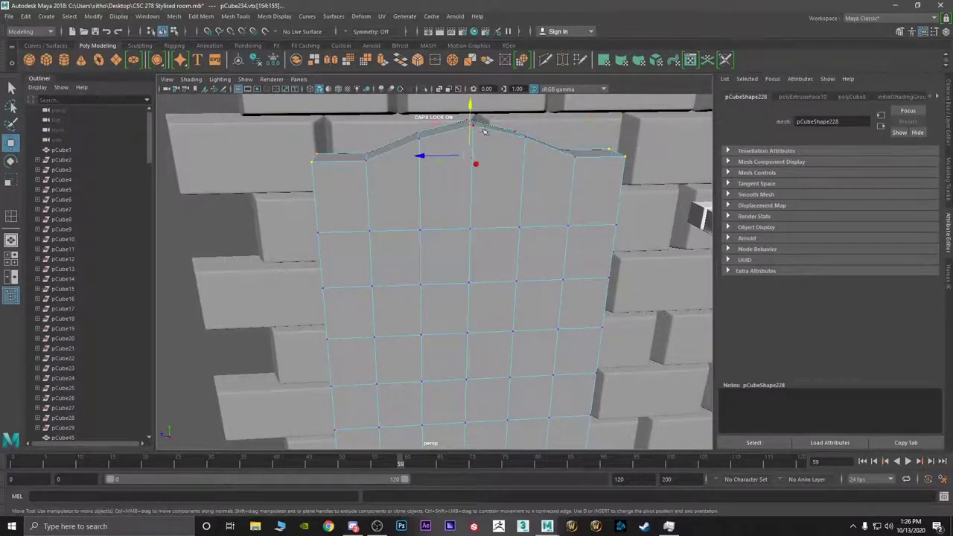
pyautogui.moveTo(471, 126); pyautogui.dragTo(341, 221)
pyautogui.scroll(-2, 465, 173)
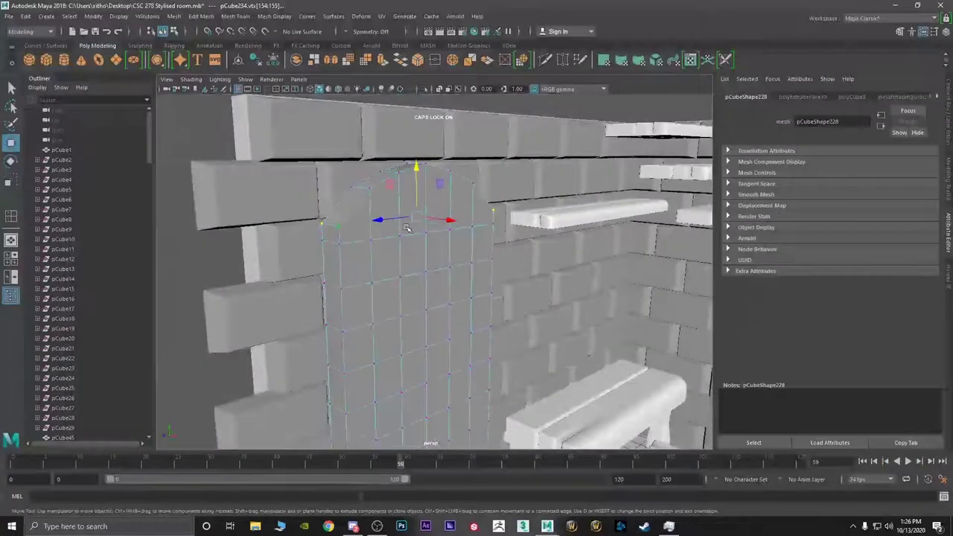
# - Select the loop of faces running around the arched slab's outer rim
pyautogui.keyDown('alt'); pyautogui.moveTo(407, 228); pyautogui.dragTo(436, 228); pyautogui.keyUp('alt')
pyautogui.scroll(-3, 408, 217)
pyautogui.moveTo(436, 228); pyautogui.dragTo(434, 253, button='right')
pyautogui.keyDown('alt'); pyautogui.moveTo(409, 219); pyautogui.dragTo(417, 234); pyautogui.keyUp('alt')
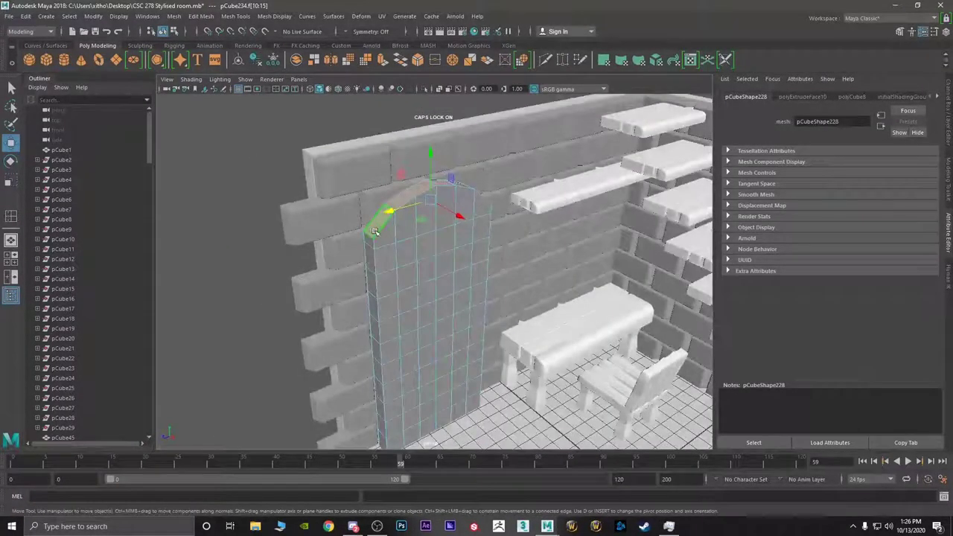
pyautogui.keyDown('shift'); pyautogui.doubleClick(369, 253); pyautogui.keyUp('shift')
pyautogui.keyDown('alt'); pyautogui.moveTo(448, 244); pyautogui.dragTo(520, 257); pyautogui.keyUp('alt')
pyautogui.keyDown('alt'); pyautogui.moveTo(553, 291); pyautogui.dragTo(443, 253); pyautogui.keyUp('alt')
# - Isolate the arched slab, delete the six faces on its underside, and bring the rest of the room back into view
pyautogui.moveTo(441, 239); pyautogui.dragTo(497, 224, button='right')
pyautogui.hotkey('ctrl', '1')
pyautogui.keyDown('alt'); pyautogui.moveTo(469, 259); pyautogui.dragTo(485, 191); pyautogui.keyUp('alt')
pyautogui.moveTo(480, 223); pyautogui.dragTo(465, 271, button='right')
pyautogui.click(388, 311)
pyautogui.keyDown('shift'); pyautogui.click(417, 323); pyautogui.keyUp('shift')
pyautogui.keyDown('shift'); pyautogui.click(449, 335); pyautogui.keyUp('shift')
pyautogui.keyDown('shift'); pyautogui.click(482, 345); pyautogui.keyUp('shift')
pyautogui.keyDown('shift'); pyautogui.click(514, 358); pyautogui.keyUp('shift')
pyautogui.keyDown('shift'); pyautogui.click(545, 372); pyautogui.keyUp('shift')
pyautogui.press('Delete')
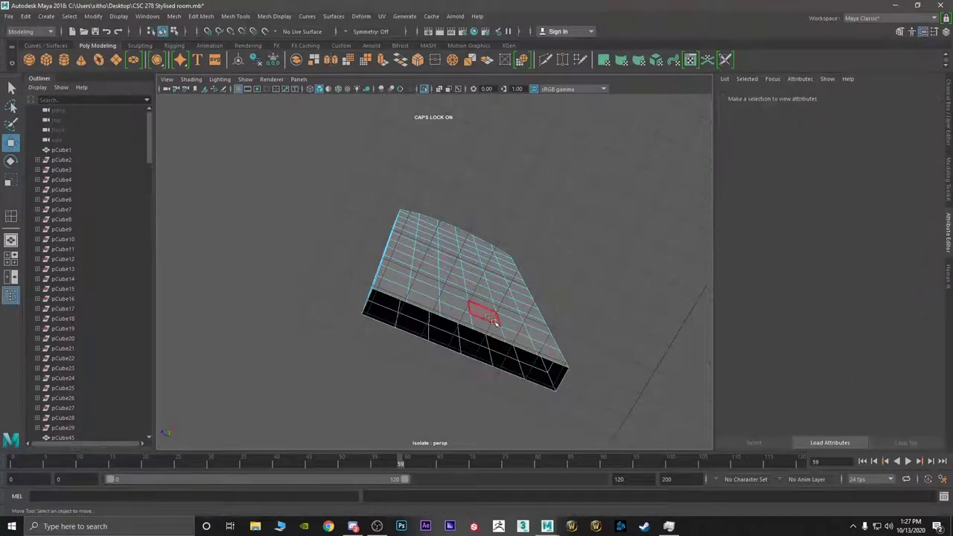
pyautogui.moveTo(489, 314); pyautogui.dragTo(512, 227, button='right')
pyautogui.hotkey('ctrl', '1')
pyautogui.keyDown('alt'); pyautogui.moveTo(492, 268); pyautogui.dragTo(455, 349); pyautogui.keyUp('alt')
# - Select the narrow side faces up the slab's edge and extend the selection around its rim
pyautogui.moveTo(425, 241); pyautogui.dragTo(419, 270, button='right')
pyautogui.keyDown('alt'); pyautogui.moveTo(419, 272); pyautogui.dragTo(441, 285); pyautogui.keyUp('alt')
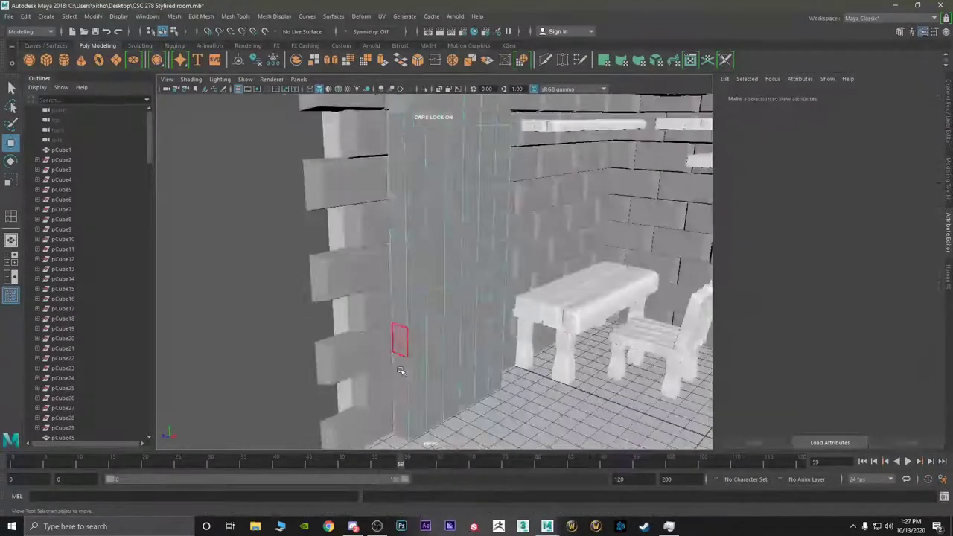
pyautogui.click(402, 419)
pyautogui.keyDown('shift'); pyautogui.moveTo(402, 392); pyautogui.dragTo(401, 363); pyautogui.keyUp('shift')
pyautogui.press('q')
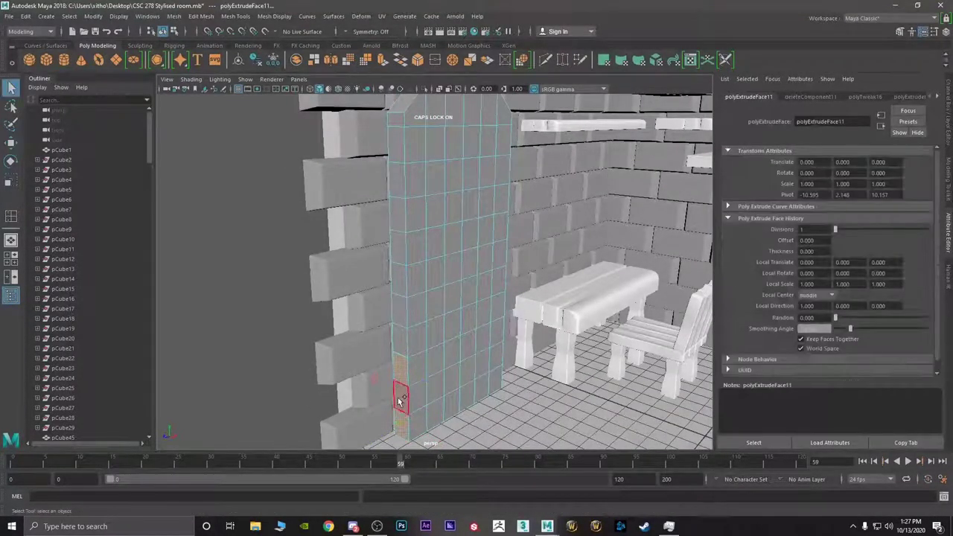
pyautogui.keyDown('shift'); pyautogui.click(399, 401); pyautogui.keyUp('shift')
pyautogui.keyDown('shift'); pyautogui.doubleClick(400, 318); pyautogui.keyUp('shift')
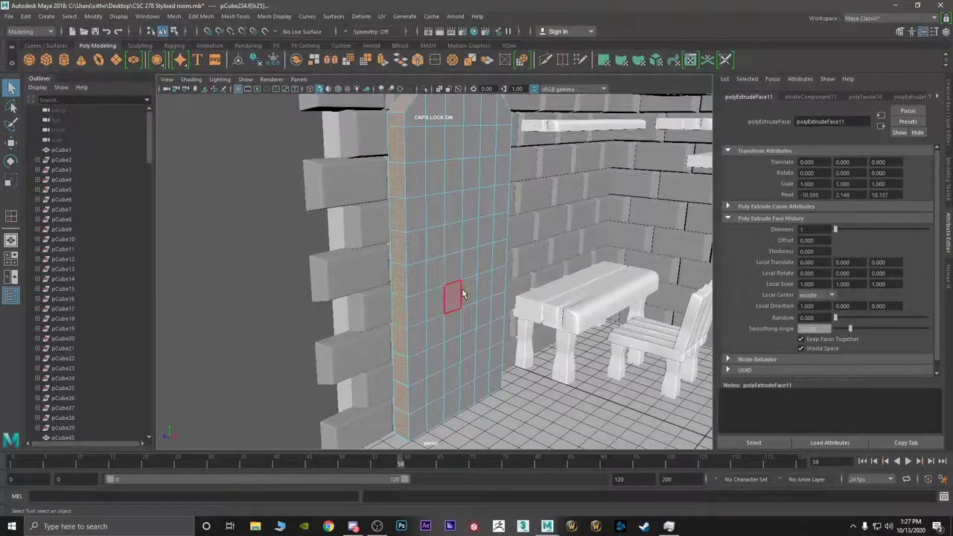
# - Try extruding the rim faces with a thickness of 1.2 as separate faces, and with 1.1 as joined faces
pyautogui.keyDown('alt'); pyautogui.moveTo(461, 290); pyautogui.dragTo(415, 260); pyautogui.keyUp('alt')
pyautogui.keyDown('shift'); pyautogui.moveTo(413, 241); pyautogui.dragTo(417, 270, button='right'); pyautogui.keyUp('shift')
pyautogui.keyDown('alt'); pyautogui.moveTo(419, 253); pyautogui.dragTo(466, 262); pyautogui.keyUp('alt')
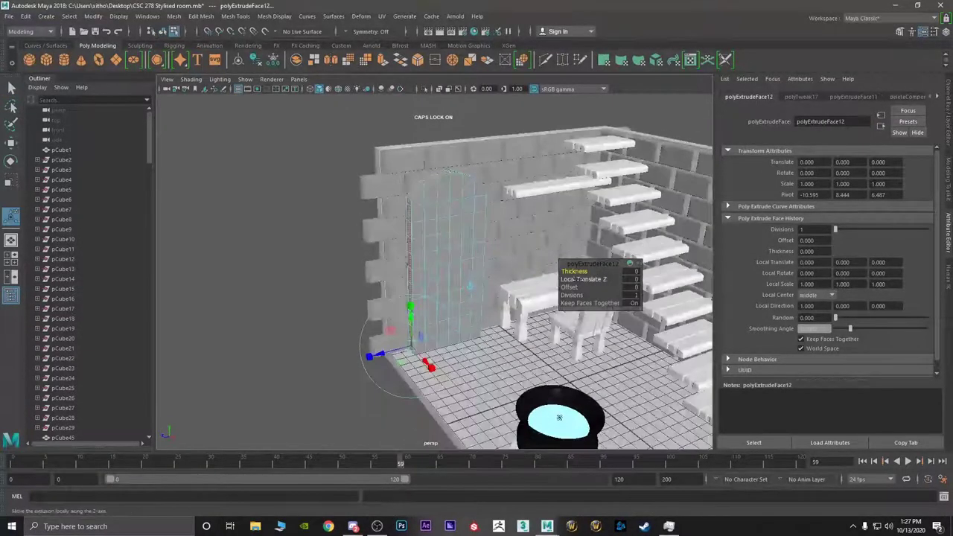
pyautogui.click(596, 303)
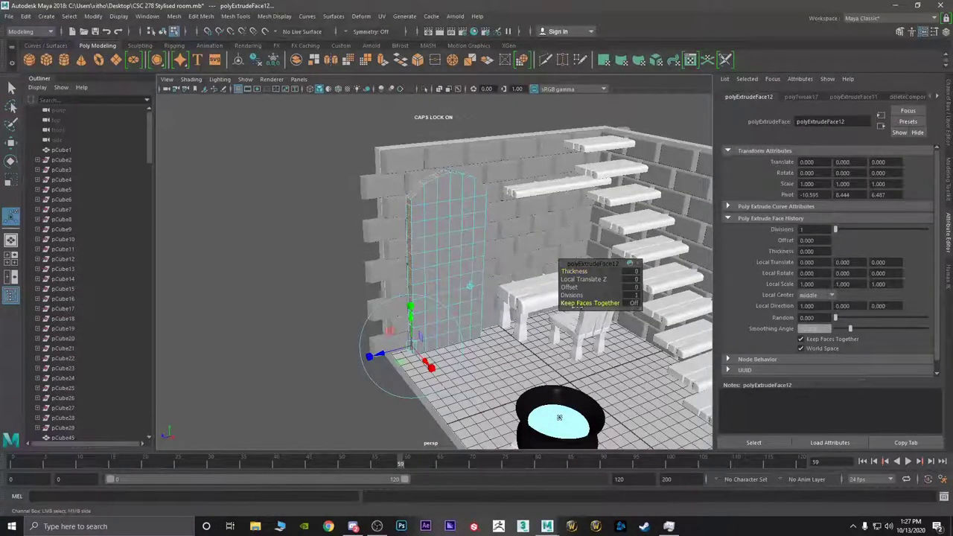
pyautogui.moveTo(574, 271); pyautogui.dragTo(585, 271)
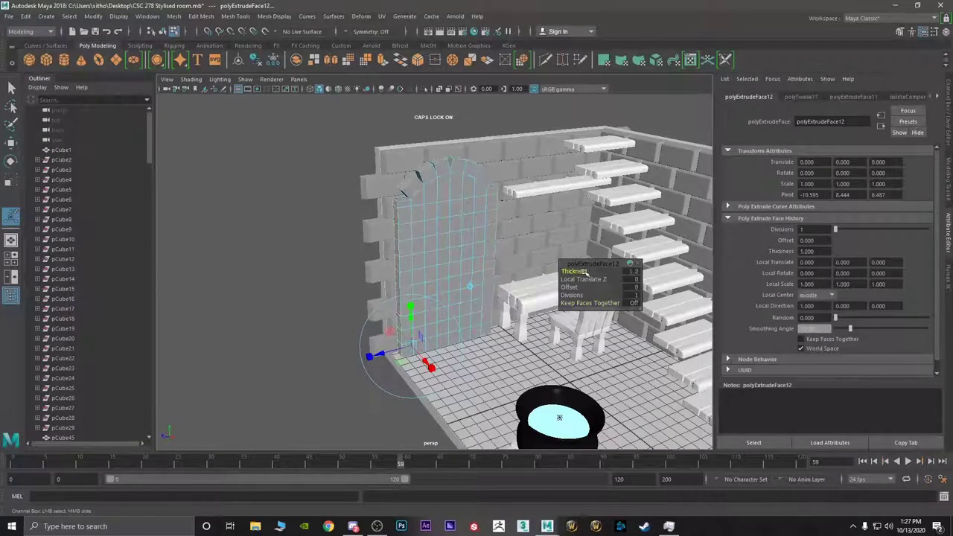
pyautogui.hotkey('ctrl', 'z')
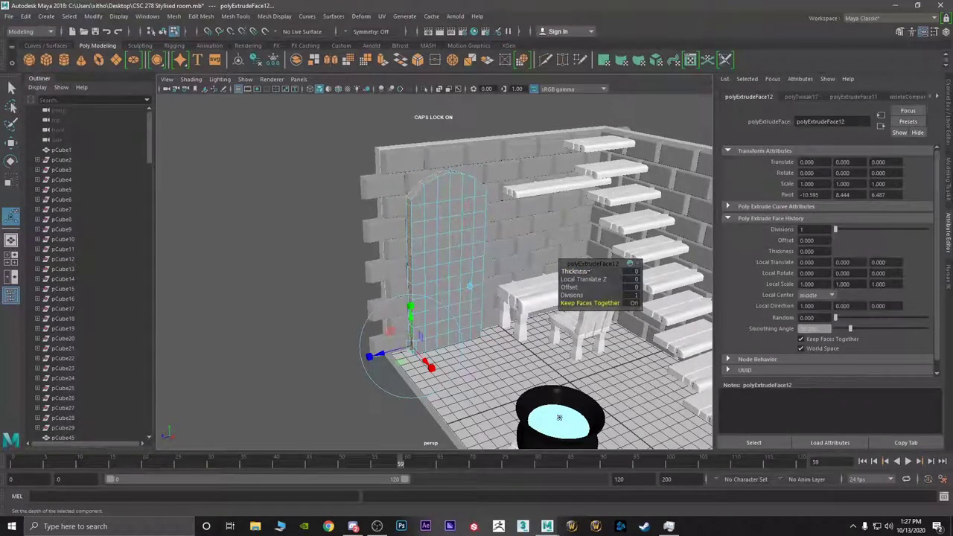
pyautogui.moveTo(585, 271); pyautogui.dragTo(590, 271)
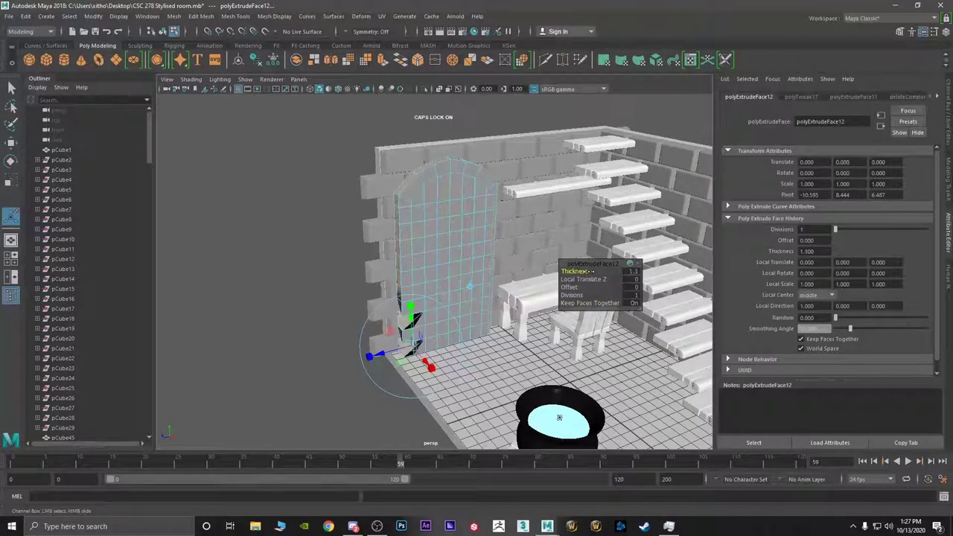
pyautogui.keyDown('alt'); pyautogui.moveTo(439, 339); pyautogui.dragTo(448, 364); pyautogui.keyUp('alt')
pyautogui.scroll(5, 372, 324)
pyautogui.hotkey('ctrl', 'z')
# - Isolate the slab, add the missed side faces to the rim selection and try extruding their thickness again
pyautogui.moveTo(449, 240); pyautogui.dragTo(486, 227, button='right')
pyautogui.hotkey('ctrl', '1')
pyautogui.keyDown('alt'); pyautogui.moveTo(438, 291); pyautogui.dragTo(466, 298); pyautogui.keyUp('alt')
pyautogui.moveTo(461, 239); pyautogui.dragTo(461, 267, button='right')
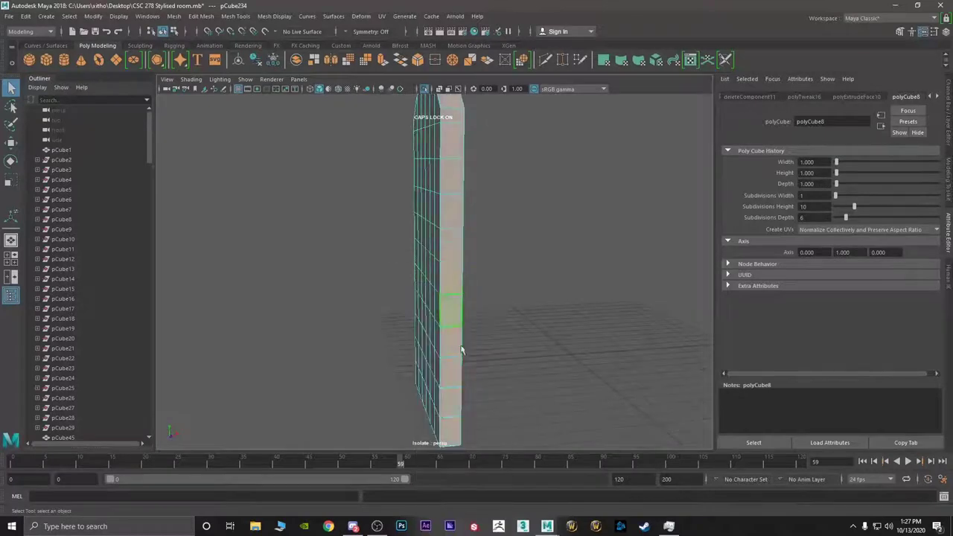
pyautogui.keyDown('shift'); pyautogui.click(452, 402); pyautogui.keyUp('shift')
pyautogui.keyDown('shift'); pyautogui.click(449, 381); pyautogui.keyUp('shift')
pyautogui.keyDown('shift'); pyautogui.click(447, 349); pyautogui.keyUp('shift')
pyautogui.keyDown('alt'); pyautogui.moveTo(448, 310); pyautogui.dragTo(486, 313); pyautogui.keyUp('alt')
pyautogui.keyDown('shift'); pyautogui.rightClick(530, 308); pyautogui.keyUp('shift')
pyautogui.click(524, 328)
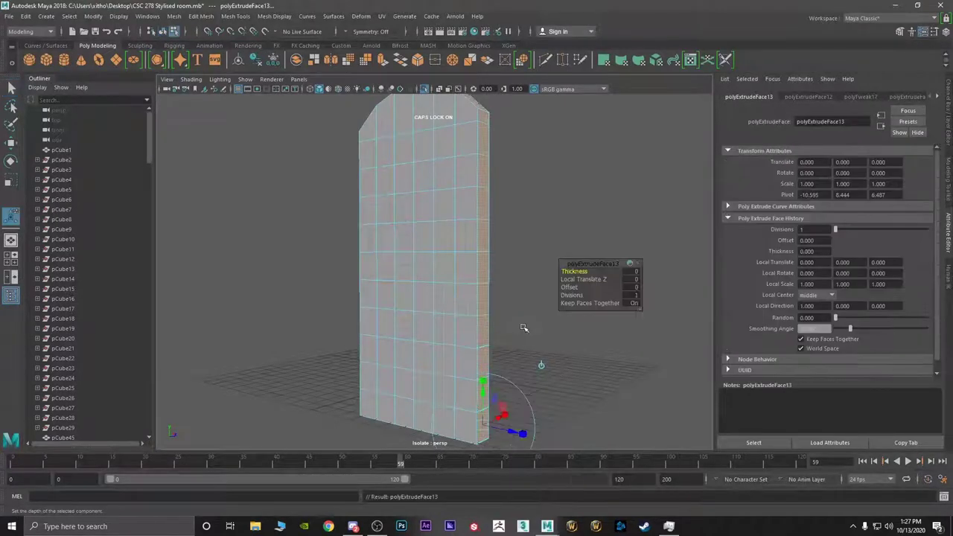
pyautogui.moveTo(577, 273); pyautogui.dragTo(584, 275)
pyautogui.hotkey('ctrl', 'z')
# - Undo the rim extrusions and stray face selections, returning to the arched slab with its underside removed
pyautogui.keyDown('alt'); pyautogui.moveTo(538, 346); pyautogui.dragTo(474, 351); pyautogui.keyUp('alt')
pyautogui.keyDown('alt'); pyautogui.moveTo(476, 351); pyautogui.dragTo(495, 282, button='middle'); pyautogui.keyUp('alt')
pyautogui.scroll(3, 514, 307)
pyautogui.keyDown('alt'); pyautogui.moveTo(519, 313); pyautogui.dragTo(436, 315); pyautogui.keyUp('alt')
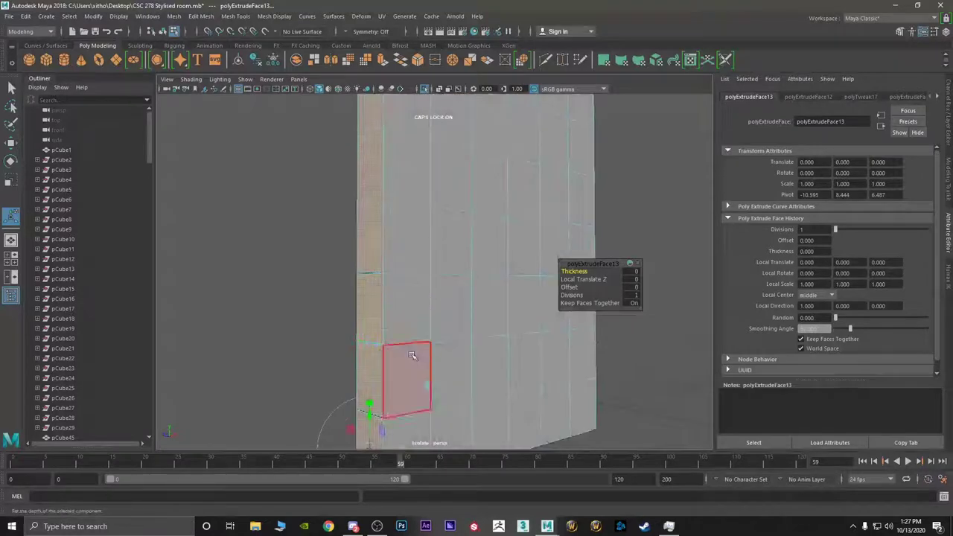
pyautogui.scroll(3, 421, 383)
pyautogui.scroll(-2, 373, 338)
pyautogui.keyDown('shift'); pyautogui.click(385, 337); pyautogui.keyUp('shift')
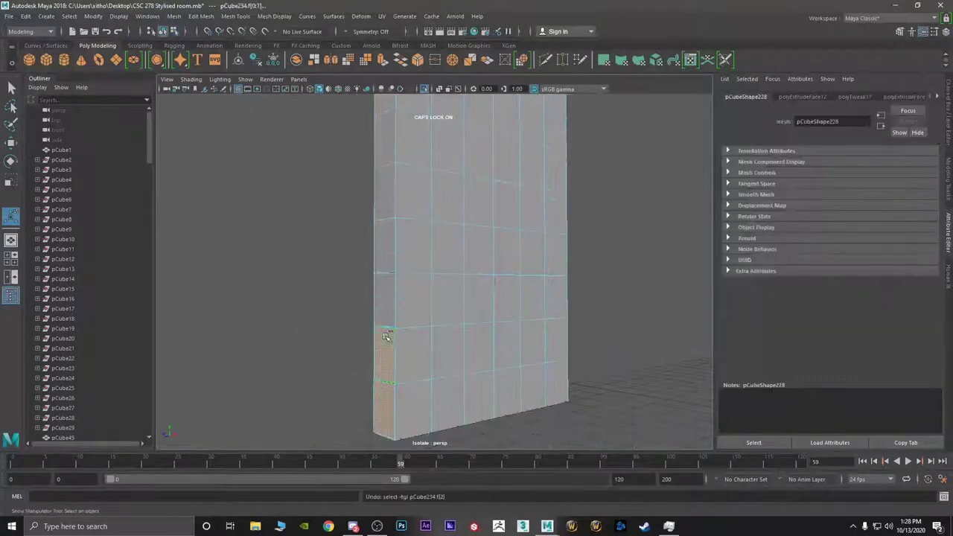
pyautogui.hotkey('ctrl', 'z')
pyautogui.hotkey('ctrl', 'z')
pyautogui.hotkey('ctrl', 'z')
pyautogui.hotkey('ctrl', 'z')
pyautogui.hotkey('ctrl', 'z')
pyautogui.hotkey('ctrl', 'z')
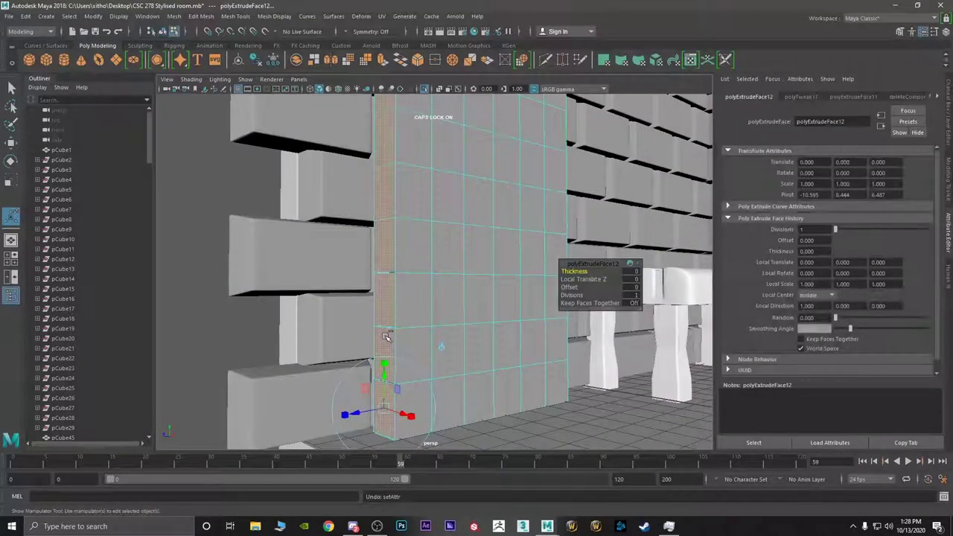
pyautogui.hotkey('ctrl', 'z')
pyautogui.hotkey('ctrl', 'z')
pyautogui.hotkey('ctrl', 'z')
pyautogui.hotkey('ctrl', 'z')
pyautogui.hotkey('ctrl', 'z')
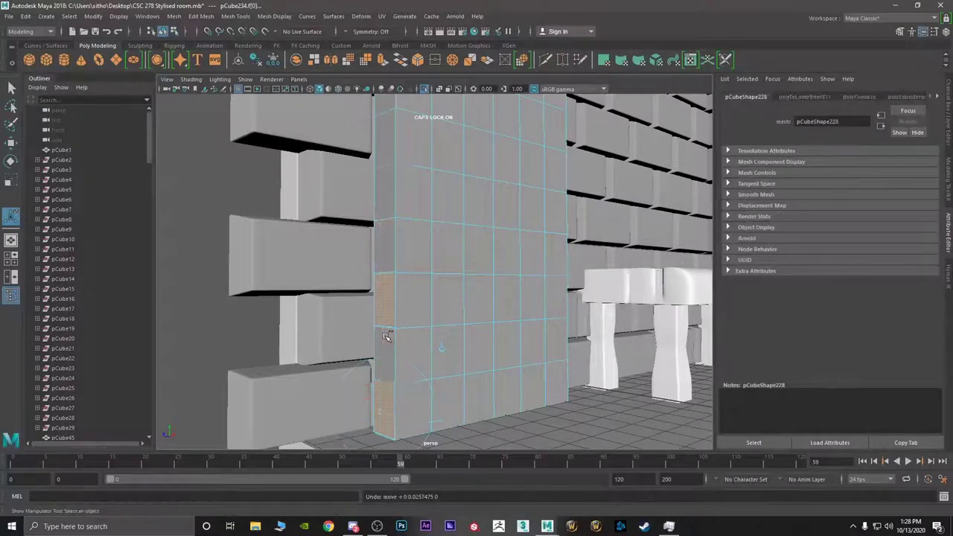
pyautogui.hotkey('ctrl', 'z')
pyautogui.hotkey('ctrl', 'z')
# - Select the loop of faces around the slab's outer rim and extrude it with a thickness of 1.2
pyautogui.keyDown('alt'); pyautogui.moveTo(387, 335); pyautogui.dragTo(427, 373); pyautogui.keyUp('alt')
pyautogui.click(428, 403)
pyautogui.keyDown('shift'); pyautogui.doubleClick(431, 362); pyautogui.keyUp('shift')
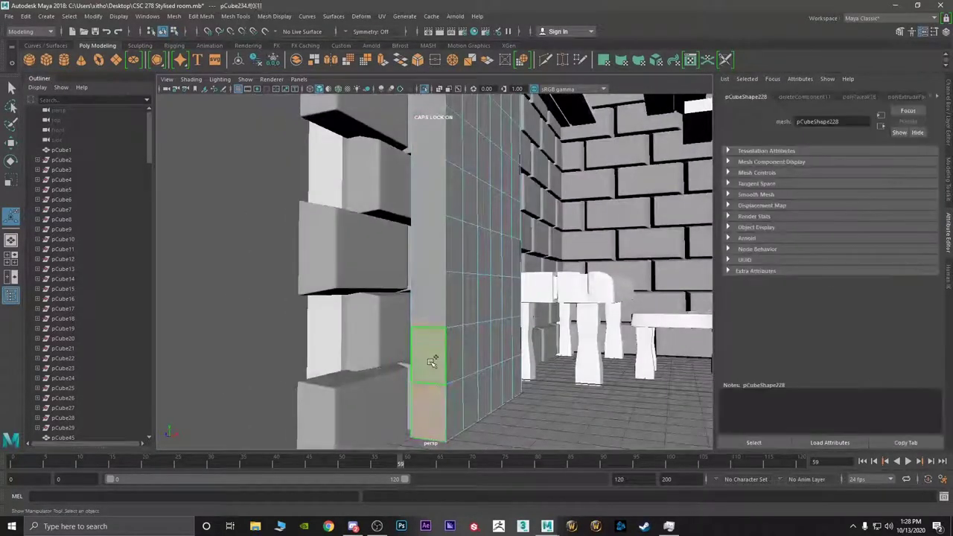
pyautogui.scroll(-3, 433, 362)
pyautogui.keyDown('shift'); pyautogui.moveTo(428, 316); pyautogui.dragTo(428, 333, button='right'); pyautogui.keyUp('shift')
pyautogui.moveTo(574, 273); pyautogui.dragTo(588, 273)
pyautogui.keyDown('alt'); pyautogui.moveTo(499, 270); pyautogui.dragTo(504, 269); pyautogui.keyUp('alt')
pyautogui.scroll(5, 503, 270)
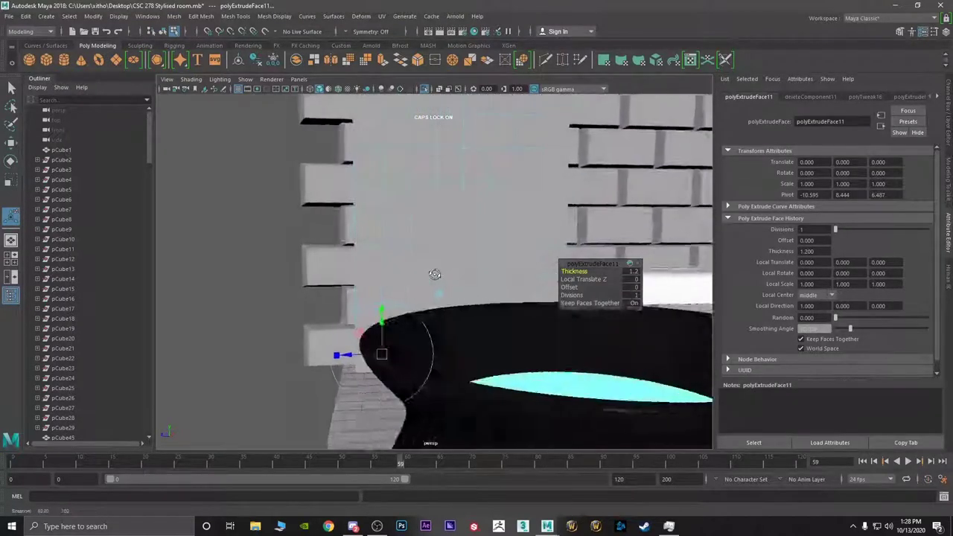
# - Select the full arched loop of front faces that forms the border around the door
pyautogui.press('q')
pyautogui.click(375, 359)
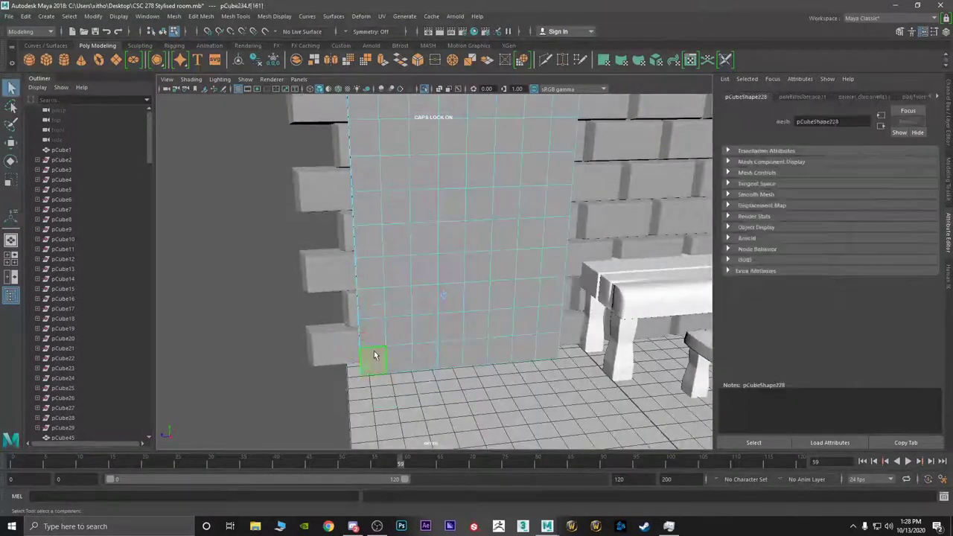
pyautogui.keyDown('shift'); pyautogui.click(374, 333); pyautogui.keyUp('shift')
pyautogui.keyDown('shift'); pyautogui.click(373, 302); pyautogui.keyUp('shift')
pyautogui.keyDown('shift'); pyautogui.click(372, 269); pyautogui.keyUp('shift')
pyautogui.keyDown('alt'); pyautogui.moveTo(372, 272); pyautogui.dragTo(391, 248); pyautogui.keyUp('alt')
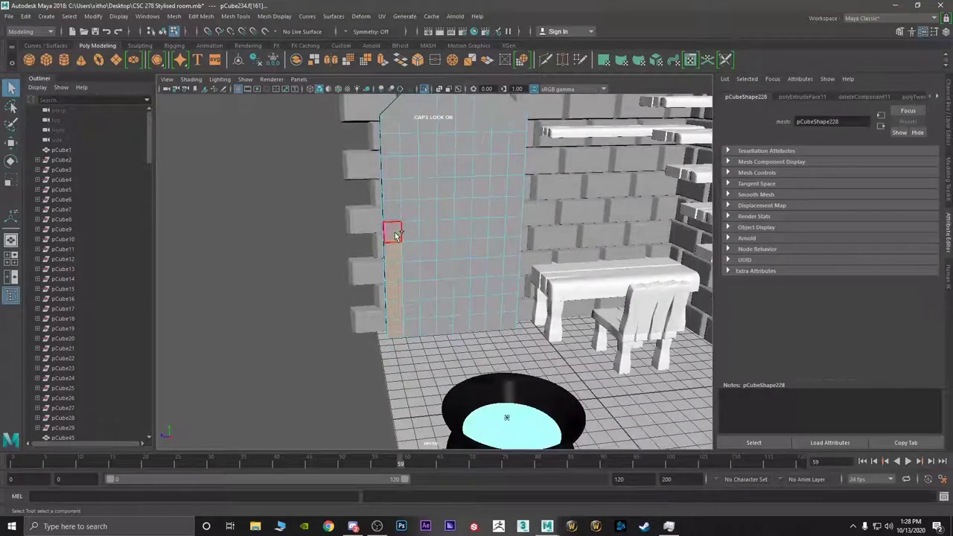
pyautogui.keyDown('shift'); pyautogui.doubleClick(396, 218); pyautogui.keyUp('shift')
pyautogui.scroll(-2, 408, 208)
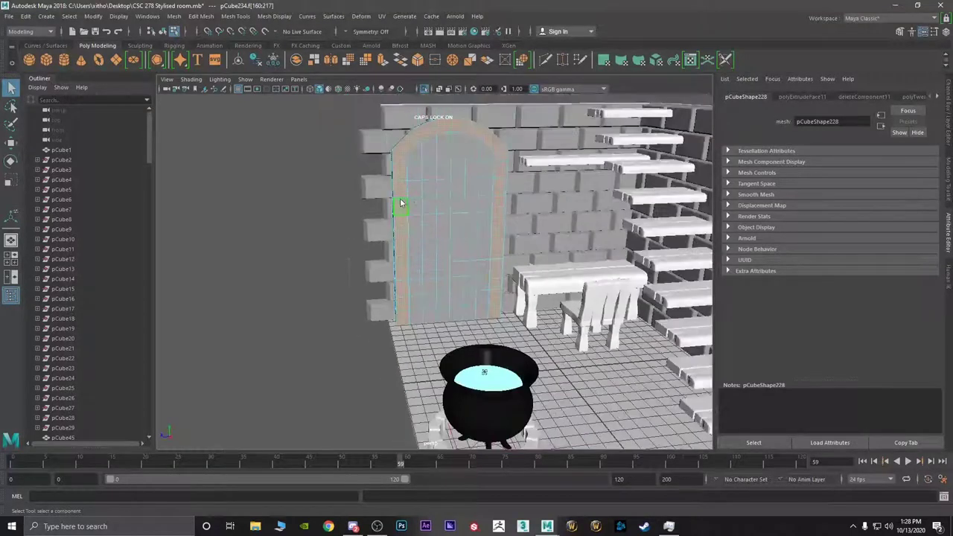
# - Extrude the arched border faces with a thickness of 0.7 and Keep Faces Together off to form a raised door frame
pyautogui.keyDown('shift'); pyautogui.moveTo(401, 203); pyautogui.dragTo(401, 225, button='right'); pyautogui.keyUp('shift')
pyautogui.keyDown('alt'); pyautogui.moveTo(405, 309); pyautogui.dragTo(449, 356); pyautogui.keyUp('alt')
pyautogui.hotkey('ctrl', 'z')
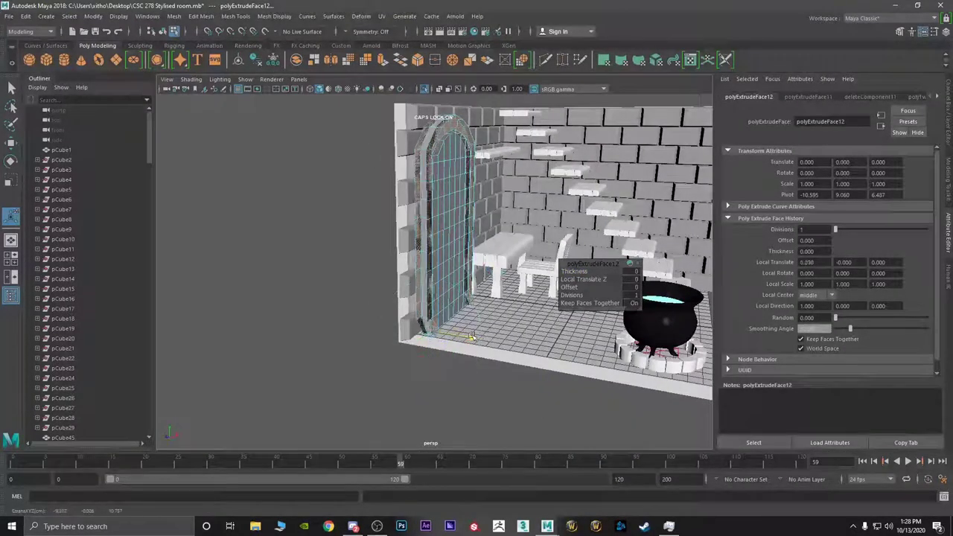
pyautogui.hotkey('ctrl', 'z')
pyautogui.moveTo(573, 272); pyautogui.dragTo(587, 272)
pyautogui.keyDown('alt'); pyautogui.moveTo(506, 274); pyautogui.dragTo(410, 372); pyautogui.keyUp('alt')
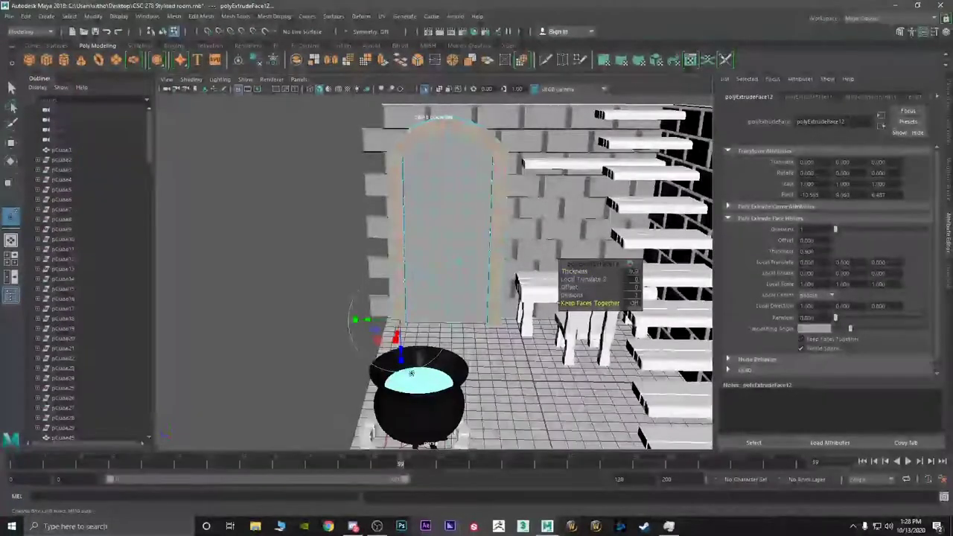
pyautogui.keyDown('alt'); pyautogui.moveTo(447, 280); pyautogui.dragTo(501, 279); pyautogui.keyUp('alt')
pyautogui.scroll(4, 492, 277)
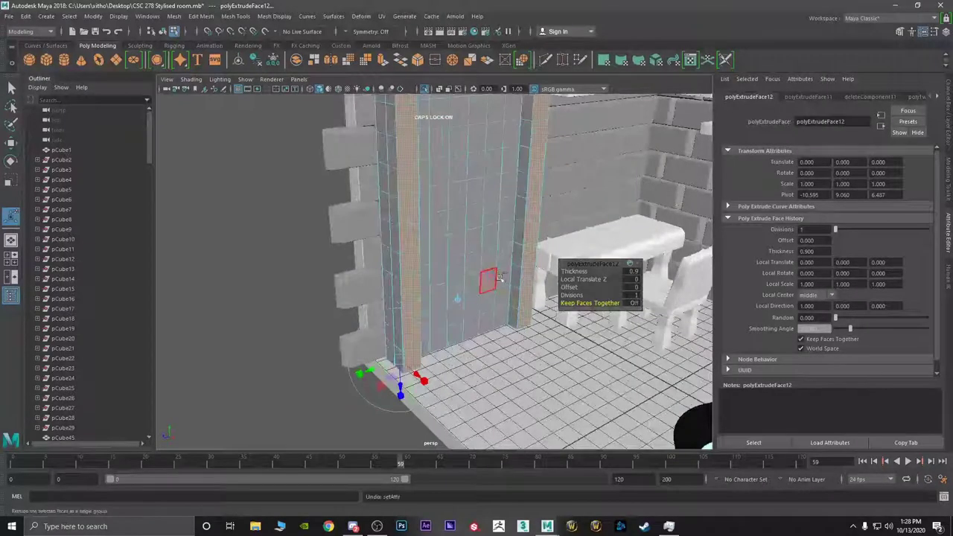
pyautogui.hotkey('ctrl', 'z')
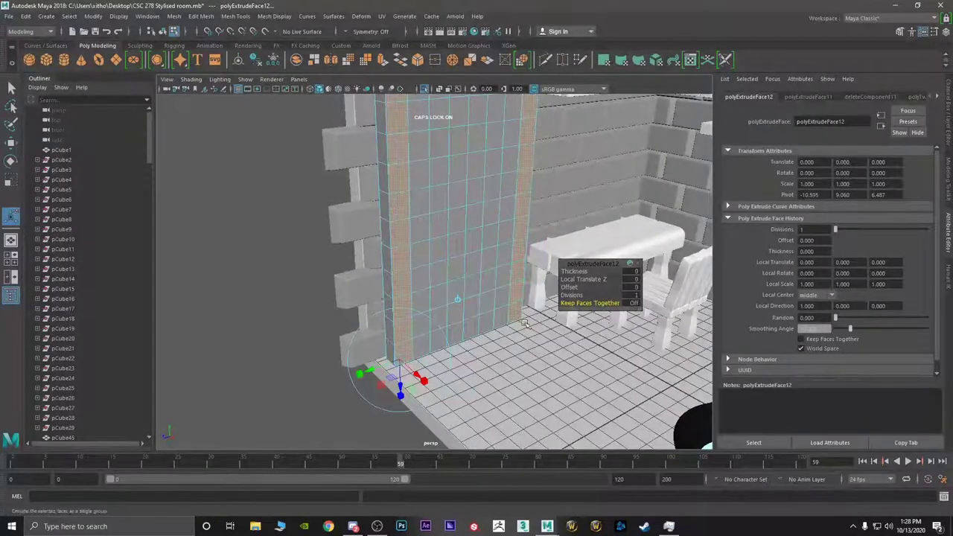
pyautogui.moveTo(573, 272); pyautogui.dragTo(560, 242)
pyautogui.keyDown('alt'); pyautogui.moveTo(560, 242); pyautogui.dragTo(579, 298, button='middle'); pyautogui.keyUp('alt')
pyautogui.press('r')
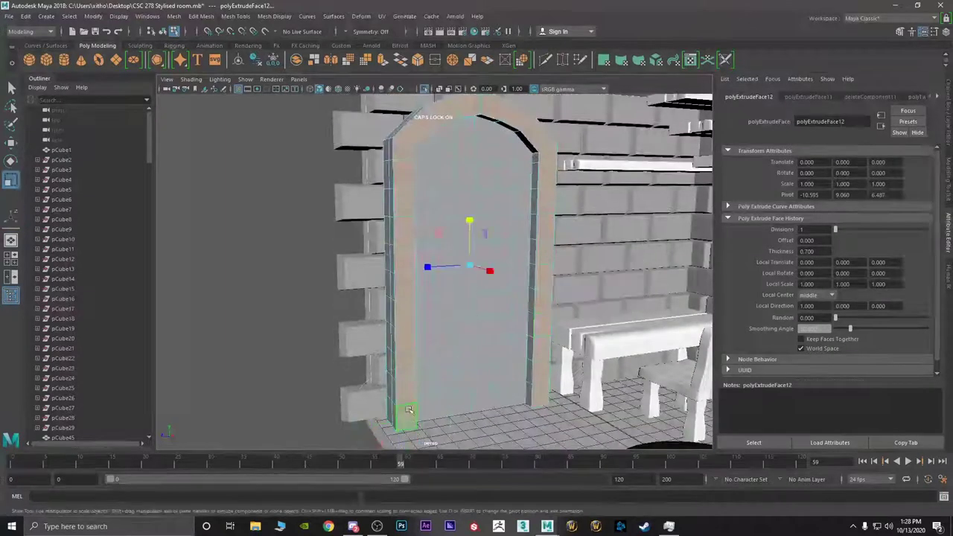
# - Try scaling the raised door frame faces, and undo the scaling and frame extrusion back to the flat arched border
pyautogui.press('r')
pyautogui.moveTo(469, 266); pyautogui.dragTo(468, 271)
pyautogui.hotkey('ctrl', 'z')
pyautogui.hotkey('ctrl', 'z')
pyautogui.hotkey('ctrl', 'z')
pyautogui.hotkey('ctrl', 'z')
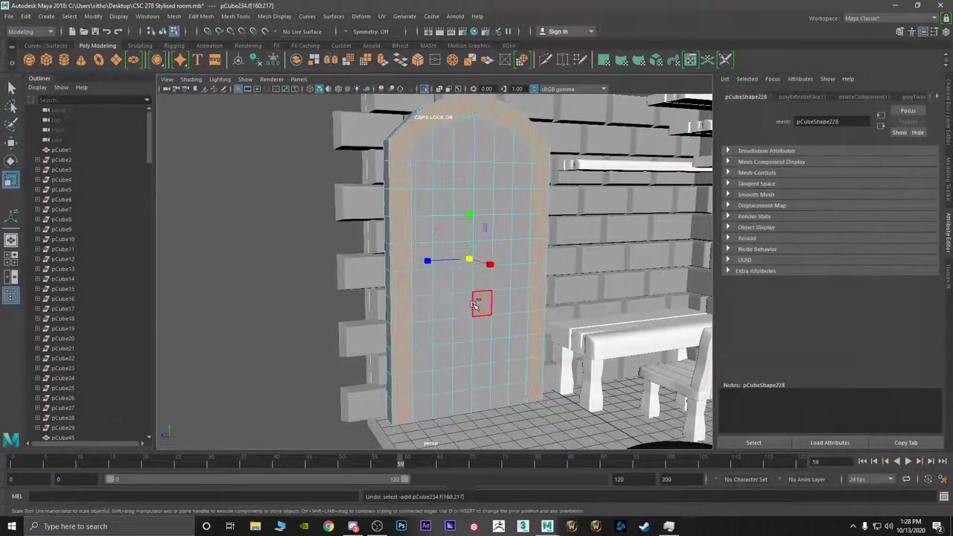
# - Complete the arched border face selection and extrude it with thickness 0.7, offset 0.1 and Keep Faces Together off to form separate frame blocks
pyautogui.keyDown('alt'); pyautogui.moveTo(440, 304); pyautogui.dragTo(462, 309); pyautogui.keyUp('alt')
pyautogui.keyDown('shift'); pyautogui.click(420, 235); pyautogui.keyUp('shift')
pyautogui.keyDown('shift'); pyautogui.doubleClick(418, 216); pyautogui.keyUp('shift')
pyautogui.keyDown('shift'); pyautogui.moveTo(420, 216); pyautogui.dragTo(415, 238, button='right'); pyautogui.keyUp('shift')
pyautogui.click(600, 304)
pyautogui.moveTo(580, 272)
pyautogui.mouseDown()
pyautogui.moveTo(592, 272)
pyautogui.moveTo(580, 288)
pyautogui.mouseUp()
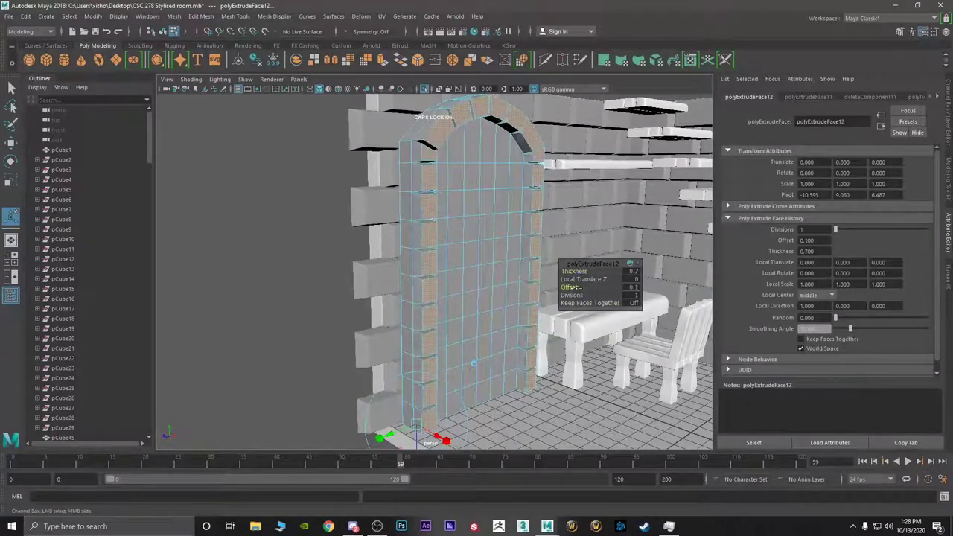
pyautogui.keyDown('alt'); pyautogui.moveTo(510, 292); pyautogui.dragTo(445, 284); pyautogui.keyUp('alt')
pyautogui.rightClick(375, 233)
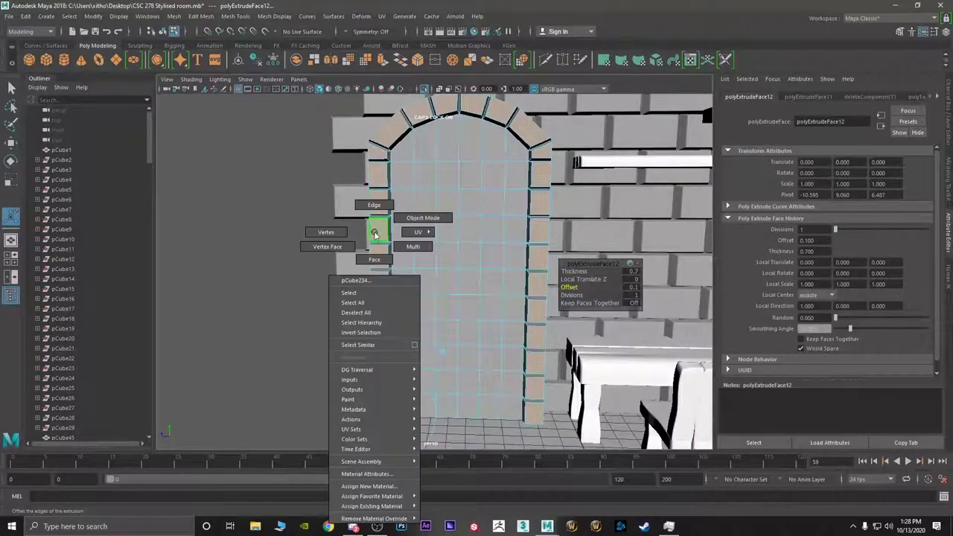
pyautogui.moveTo(394, 239); pyautogui.dragTo(420, 216, button='right')
# - Insert supporting edge loops near the vertical edges of the blocks along the door frame's side
pyautogui.scroll(-5, 421, 226)
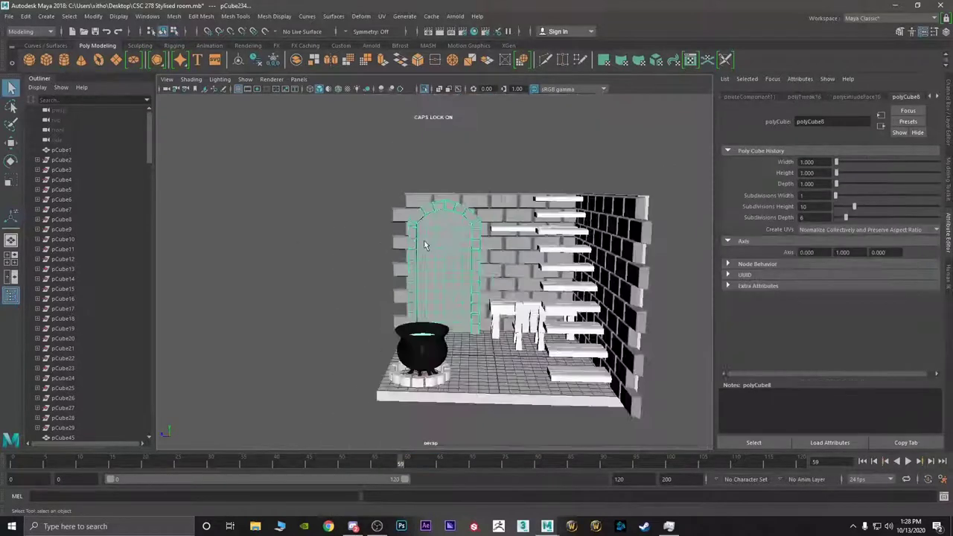
pyautogui.keyDown('alt'); pyautogui.moveTo(424, 243); pyautogui.dragTo(474, 284); pyautogui.keyUp('alt')
pyautogui.scroll(2, 454, 262)
pyautogui.press('w')
pyautogui.press('f')
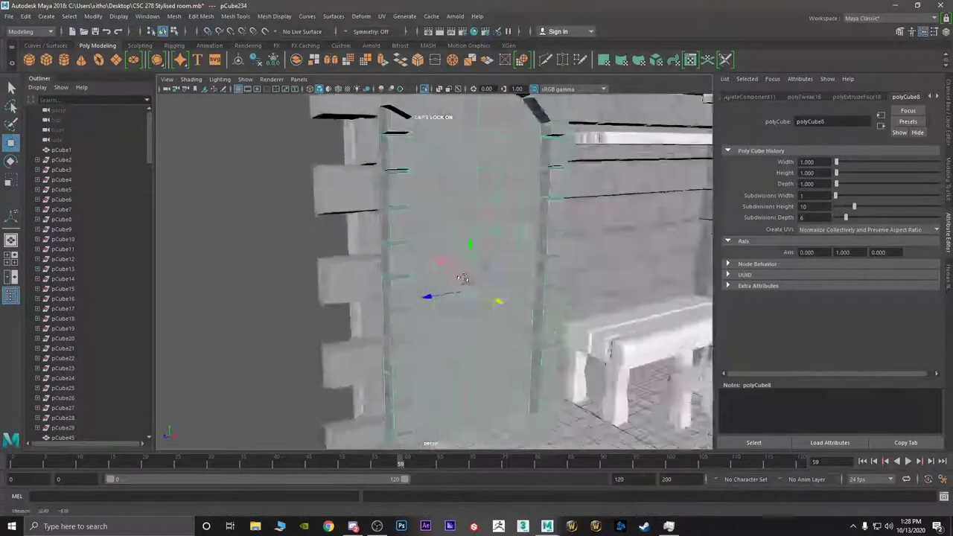
pyautogui.moveTo(406, 232); pyautogui.dragTo(362, 250, button='right')
pyautogui.scroll(3, 391, 239)
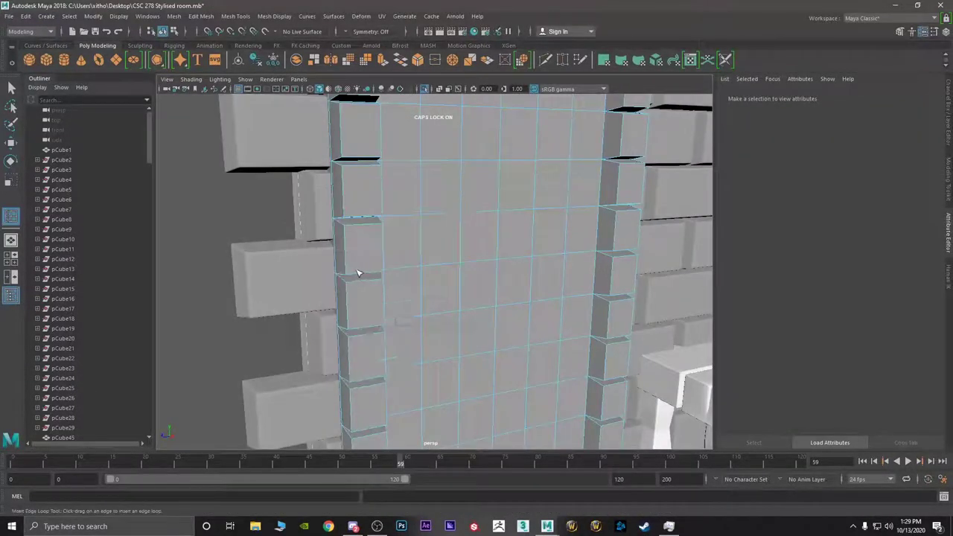
pyautogui.click(348, 218)
pyautogui.keyDown('alt'); pyautogui.moveTo(413, 221); pyautogui.dragTo(378, 219); pyautogui.keyUp('alt')
pyautogui.click(354, 216)
pyautogui.scroll(-5, 390, 240)
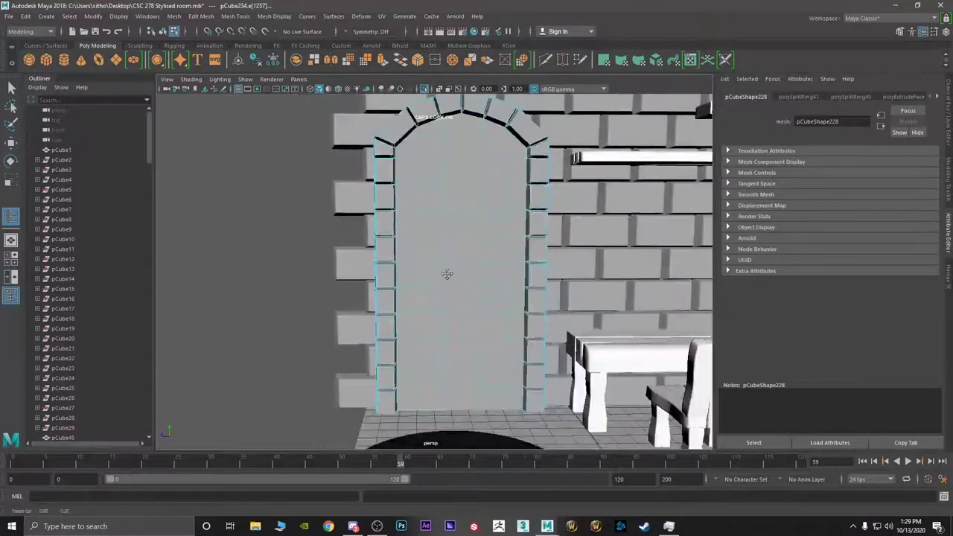
# - Insert edge loops close to the upper and lower edges of each frame block, working up from the floor
pyautogui.scroll(3, 419, 264)
pyautogui.keyDown('alt'); pyautogui.moveTo(446, 264); pyautogui.dragTo(385, 344); pyautogui.keyUp('alt')
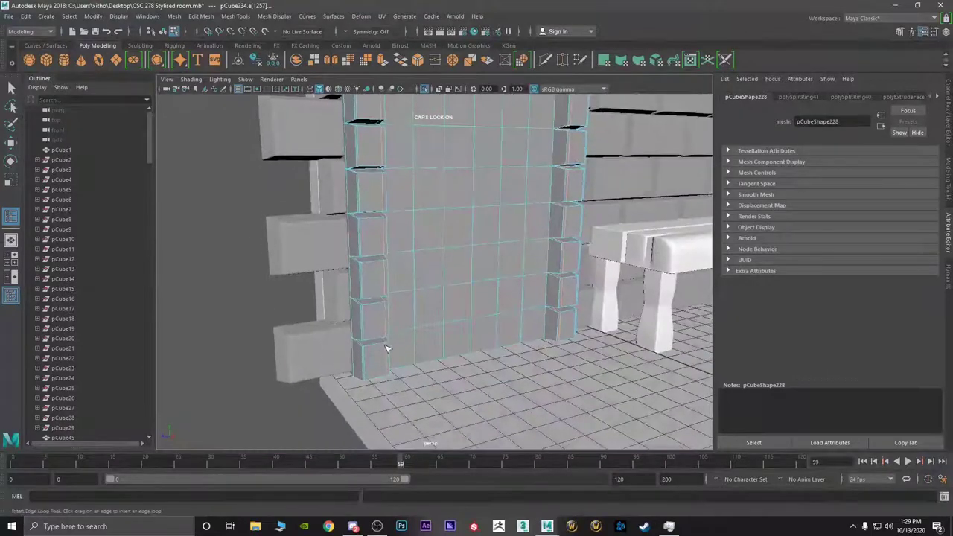
pyautogui.click(385, 361)
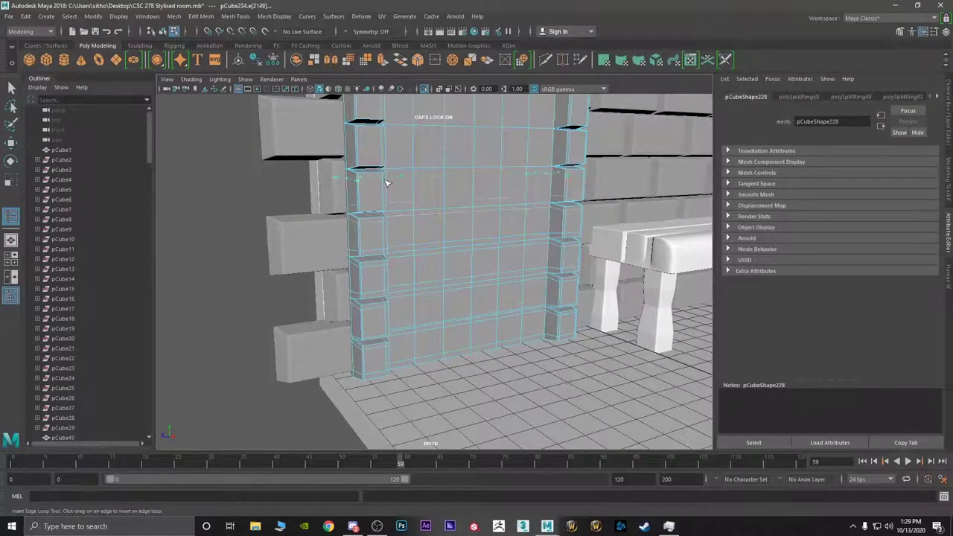
pyautogui.keyDown('alt'); pyautogui.moveTo(400, 145); pyautogui.dragTo(408, 223); pyautogui.keyUp('alt')
pyautogui.click(402, 213)
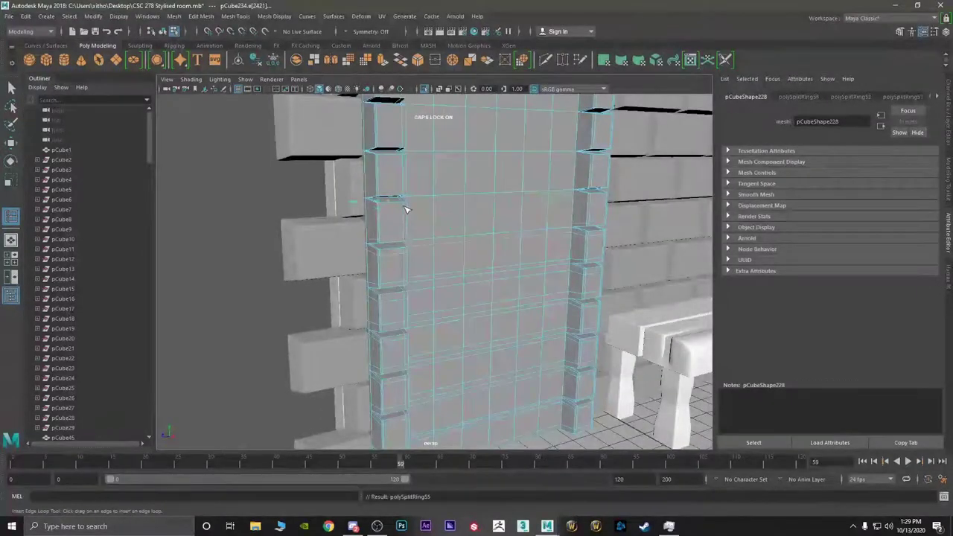
pyautogui.keyDown('alt'); pyautogui.moveTo(402, 116); pyautogui.dragTo(421, 198); pyautogui.keyUp('alt')
pyautogui.click(409, 123)
# - Insert supporting edge loops around the uppermost side blocks and the arch blocks, and return to object mode with nothing selected
pyautogui.keyDown('alt'); pyautogui.moveTo(410, 121); pyautogui.dragTo(394, 176); pyautogui.keyUp('alt')
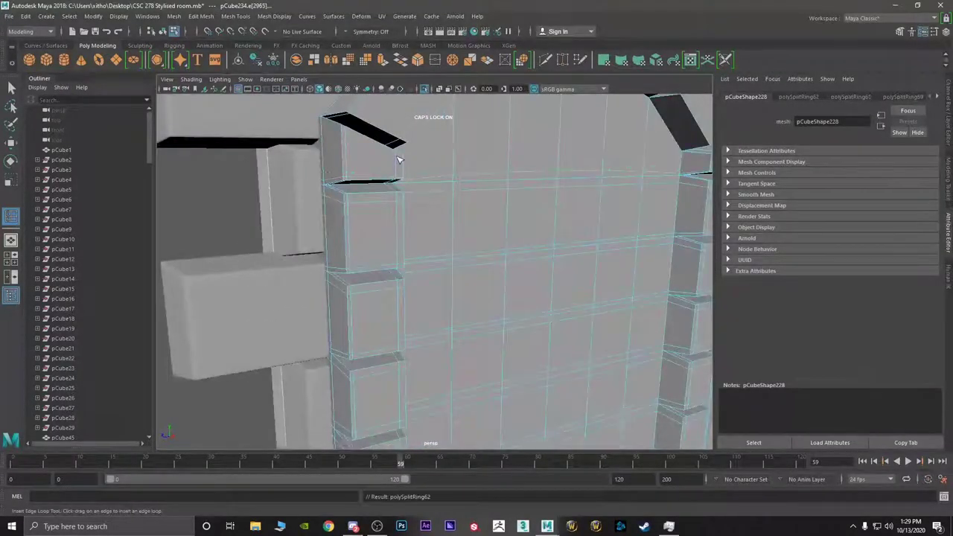
pyautogui.scroll(-4, 428, 149)
pyautogui.keyDown('alt'); pyautogui.moveTo(428, 149); pyautogui.dragTo(398, 201, button='middle'); pyautogui.keyUp('alt')
pyautogui.scroll(2, 397, 201)
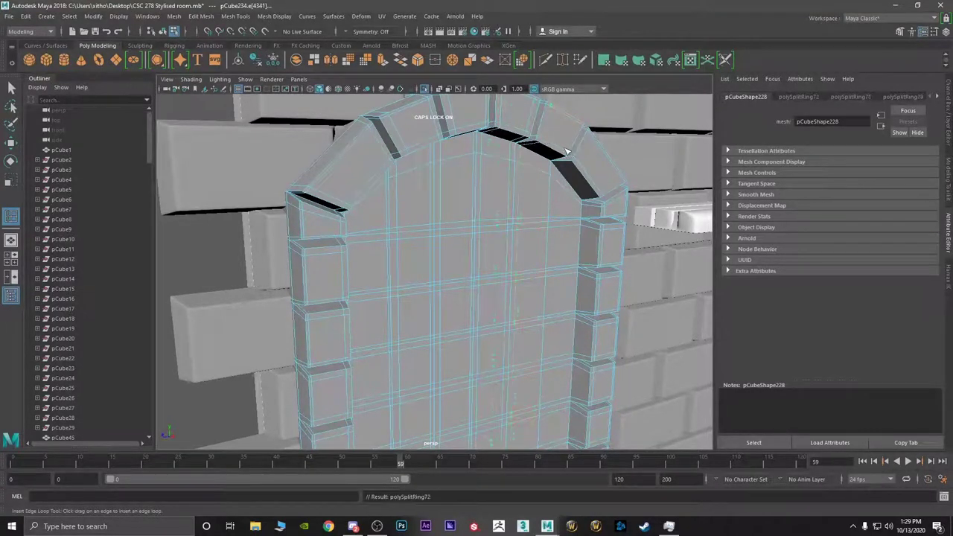
pyautogui.click(600, 195)
pyautogui.keyDown('alt'); pyautogui.moveTo(600, 195); pyautogui.dragTo(544, 236, button='right'); pyautogui.keyUp('alt')
pyautogui.keyDown('alt'); pyautogui.moveTo(465, 282); pyautogui.dragTo(449, 222, button='middle'); pyautogui.keyUp('alt')
pyautogui.moveTo(446, 222); pyautogui.dragTo(506, 198, button='right')
pyautogui.click(275, 235)
# - Examine the room from several angles, checking the walls, floating steps and table area
pyautogui.scroll(-5, 312, 263)
pyautogui.keyDown('alt'); pyautogui.moveTo(410, 279); pyautogui.dragTo(430, 290); pyautogui.keyUp('alt')
pyautogui.scroll(3, 489, 275)
pyautogui.scroll(-3, 429, 290)
pyautogui.scroll(10, 462, 305)
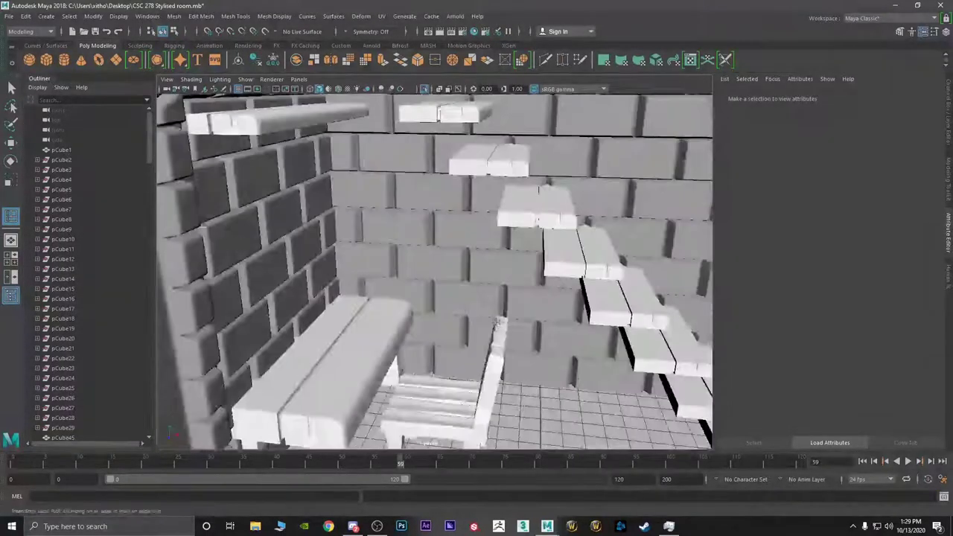
pyautogui.keyDown('alt'); pyautogui.moveTo(500, 322); pyautogui.dragTo(534, 277, button='middle'); pyautogui.keyUp('alt')
pyautogui.keyDown('alt'); pyautogui.moveTo(530, 282); pyautogui.dragTo(439, 297); pyautogui.keyUp('alt')
pyautogui.keyDown('alt'); pyautogui.moveTo(414, 237); pyautogui.dragTo(434, 236, button='middle'); pyautogui.keyUp('alt')
pyautogui.scroll(5, 434, 236)
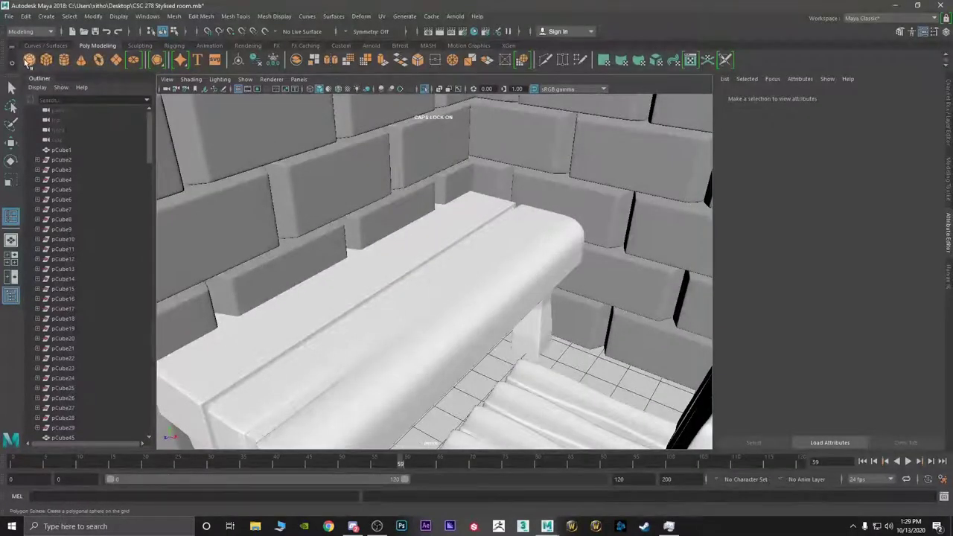
pyautogui.press('g')
pyautogui.scroll(-5, 342, 218)
pyautogui.scroll(-5, 341, 218)
pyautogui.moveTo(480, 371); pyautogui.dragTo(457, 327, button='right')
pyautogui.moveTo(480, 246); pyautogui.dragTo(513, 225, button='right')
pyautogui.press('Delete')
# - Create a polygon cube and move it across the floor to the open area between the cauldron and the door
pyautogui.scroll(-6, 477, 374)
pyautogui.keyDown('alt'); pyautogui.moveTo(447, 316); pyautogui.dragTo(307, 265); pyautogui.keyUp('alt')
pyautogui.scroll(6, 307, 266)
pyautogui.keyDown('alt'); pyautogui.moveTo(311, 236); pyautogui.dragTo(437, 334, button='middle'); pyautogui.keyUp('alt')
pyautogui.scroll(2, 434, 333)
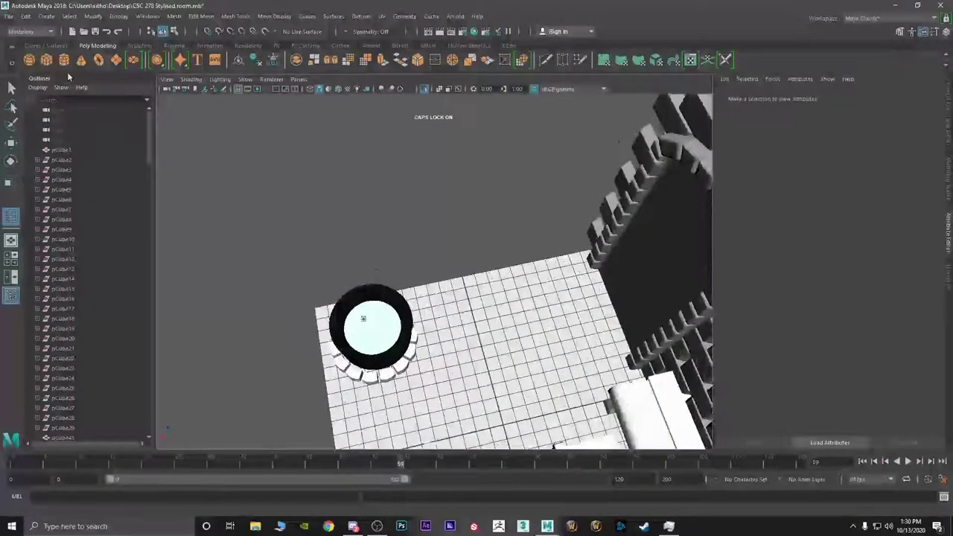
pyautogui.scroll(-4, 504, 421)
pyautogui.press('w')
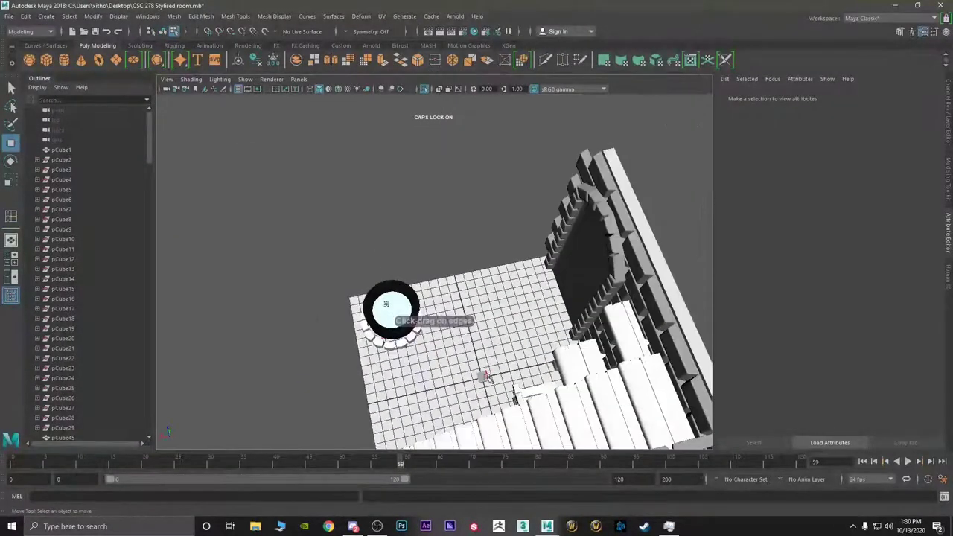
pyautogui.moveTo(486, 377); pyautogui.dragTo(524, 227, button='right')
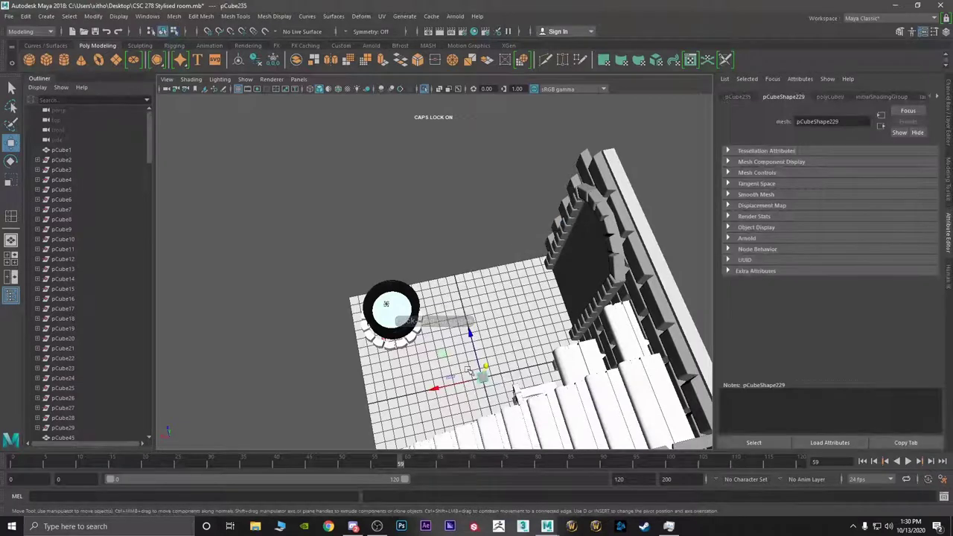
pyautogui.moveTo(441, 352); pyautogui.dragTo(443, 264)
# - Scale the cube into a long rectangular box for the body of a chest
pyautogui.scroll(5, 486, 297)
pyautogui.keyDown('alt'); pyautogui.moveTo(490, 313); pyautogui.dragTo(483, 289); pyautogui.keyUp('alt')
pyautogui.press('r')
pyautogui.moveTo(478, 384); pyautogui.dragTo(488, 391)
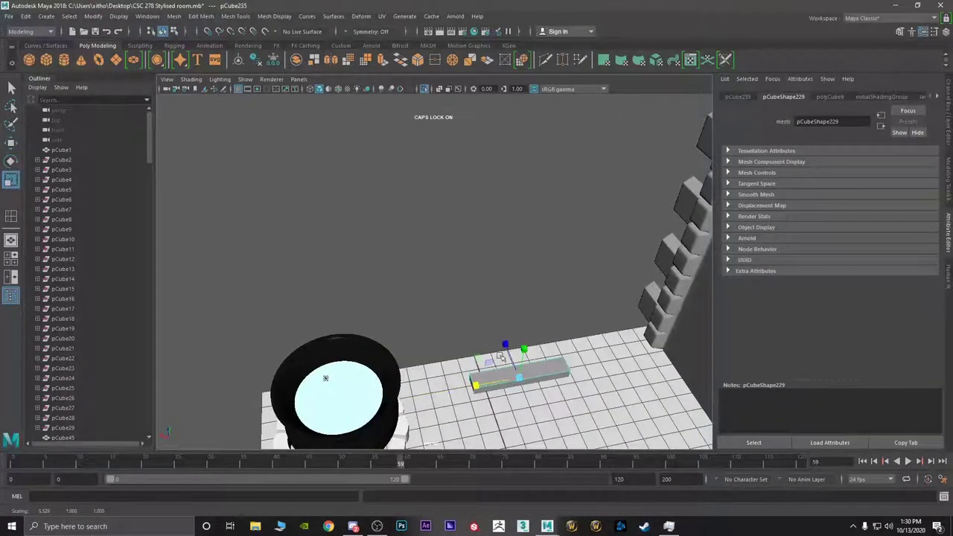
pyautogui.moveTo(503, 353); pyautogui.dragTo(480, 256)
pyautogui.moveTo(477, 386)
pyautogui.mouseDown()
pyautogui.moveTo(451, 391)
pyautogui.moveTo(459, 388)
pyautogui.mouseUp()
pyautogui.moveTo(508, 345); pyautogui.dragTo(533, 284)
pyautogui.press('w')
pyautogui.press('r')
# - Extrude the box's top face upward to add a lid section to the chest
pyautogui.keyDown('alt'); pyautogui.moveTo(453, 291); pyautogui.dragTo(543, 273); pyautogui.keyUp('alt')
pyautogui.keyDown('alt'); pyautogui.moveTo(480, 332); pyautogui.dragTo(511, 261, button='middle'); pyautogui.keyUp('alt')
pyautogui.keyDown('alt'); pyautogui.moveTo(473, 361); pyautogui.dragTo(391, 311); pyautogui.keyUp('alt')
pyautogui.press('w')
pyautogui.moveTo(419, 302); pyautogui.dragTo(418, 271, button='right')
pyautogui.click(433, 305)
pyautogui.keyDown('alt'); pyautogui.moveTo(434, 308); pyautogui.dragTo(448, 244); pyautogui.keyUp('alt')
pyautogui.moveTo(407, 283); pyautogui.dragTo(452, 225, button='right')
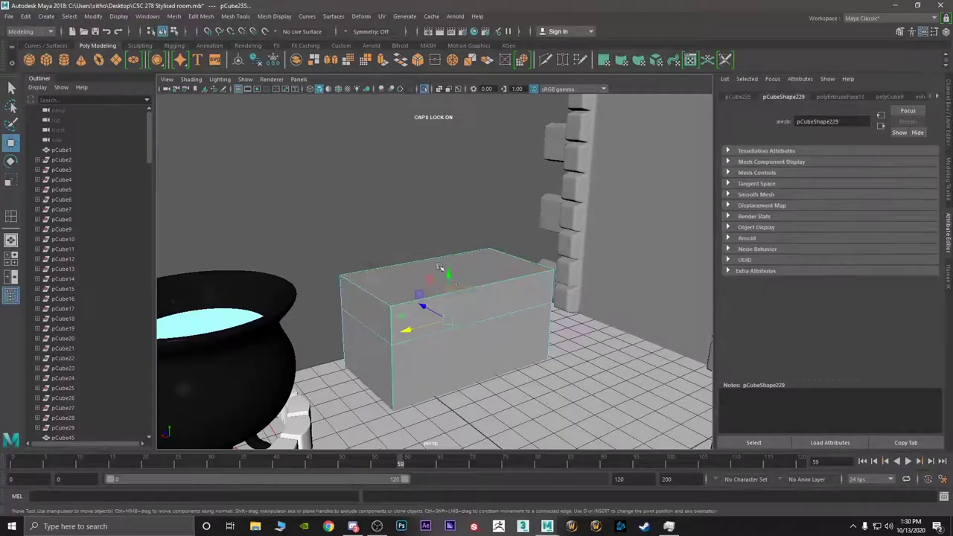
# - Try raising the box's Subdivisions Width in its cube history, and undo the change
pyautogui.click(736, 97)
pyautogui.click(840, 96)
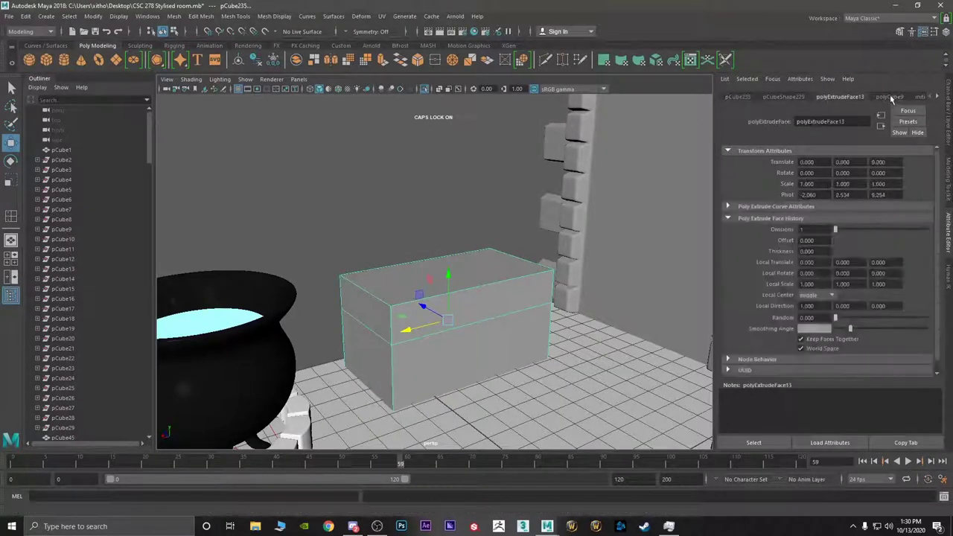
pyautogui.click(890, 96)
pyautogui.moveTo(837, 196); pyautogui.dragTo(842, 196)
pyautogui.hotkey('ctrl', 'z')
pyautogui.hotkey('ctrl', 'z')
pyautogui.keyDown('alt'); pyautogui.moveTo(610, 250); pyautogui.dragTo(452, 385); pyautogui.keyUp('alt')
pyautogui.moveTo(460, 240); pyautogui.dragTo(461, 214, button='right')
pyautogui.keyDown('alt'); pyautogui.moveTo(461, 223); pyautogui.dragTo(457, 390); pyautogui.keyUp('alt')
pyautogui.keyDown('shift'); pyautogui.moveTo(428, 290); pyautogui.dragTo(427, 216, button='right'); pyautogui.keyUp('shift')
pyautogui.moveTo(419, 299)
pyautogui.keyDown('shift'); pyautogui.mouseDown(button='right')
pyautogui.moveTo(410, 370)
pyautogui.moveTo(414, 289)
pyautogui.mouseUp(button='right'); pyautogui.keyUp('shift')
pyautogui.moveTo(417, 287); pyautogui.dragTo(465, 227, button='right')
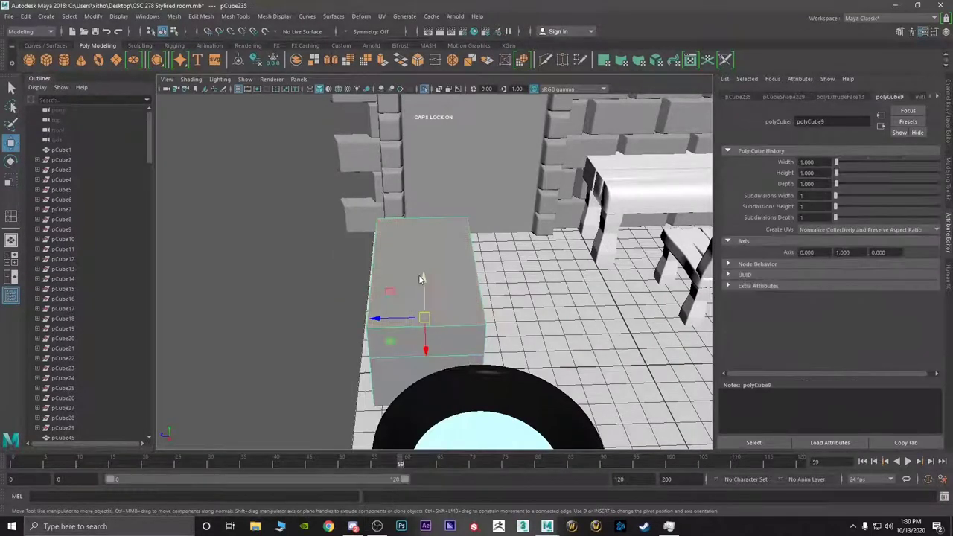
# - Insert three lengthwise edge loops along the chest, one down the centre and one on each side of it
pyautogui.moveTo(421, 280); pyautogui.dragTo(424, 211, button='right')
pyautogui.keyDown('shift'); pyautogui.moveTo(422, 288); pyautogui.dragTo(459, 340, button='right'); pyautogui.keyUp('shift')
pyautogui.click(427, 328)
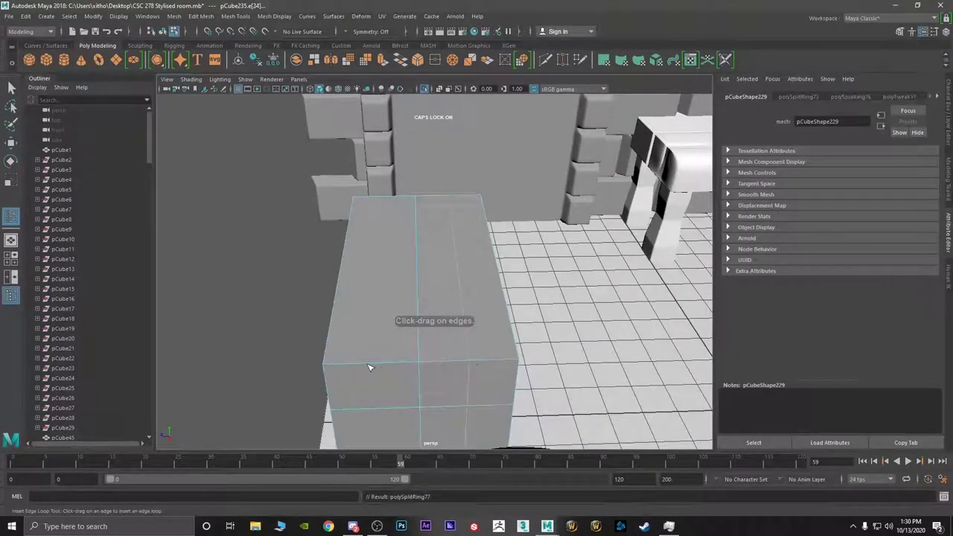
pyautogui.click(365, 367)
pyautogui.click(367, 366)
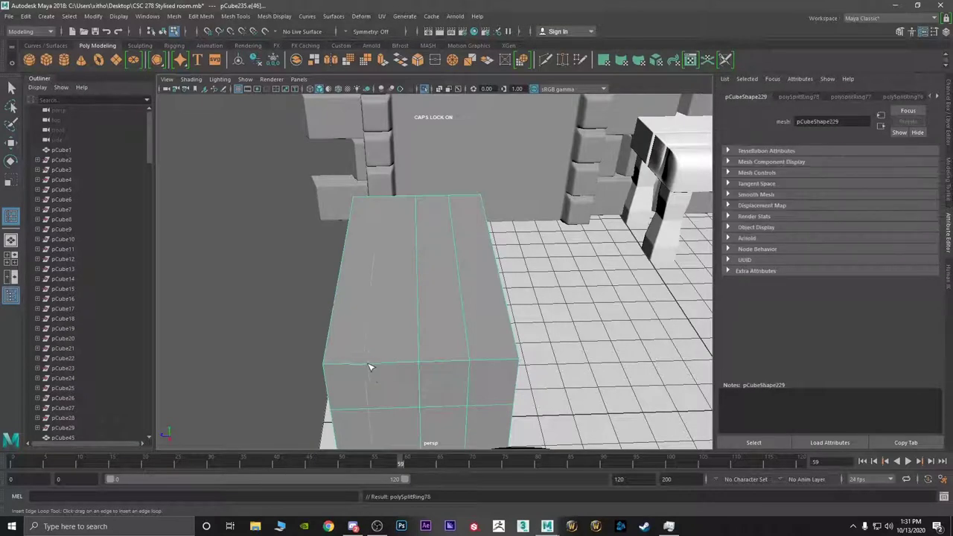
pyautogui.keyDown('alt'); pyautogui.moveTo(440, 366); pyautogui.dragTo(440, 321); pyautogui.keyUp('alt')
# - Raise the centre edge and the two neighbouring lengthwise edges of the chest's top to shape an arched lid
pyautogui.moveTo(424, 240); pyautogui.dragTo(400, 218, button='right')
pyautogui.press('q')
pyautogui.keyDown('alt'); pyautogui.moveTo(421, 260); pyautogui.dragTo(415, 195); pyautogui.keyUp('alt')
pyautogui.press('w')
pyautogui.click(450, 231)
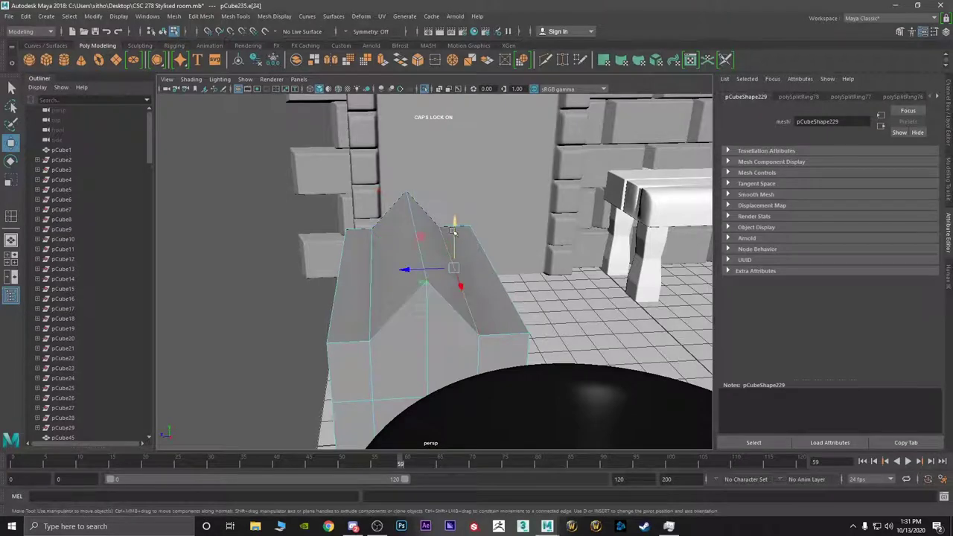
pyautogui.keyDown('shift'); pyautogui.click(375, 276); pyautogui.keyUp('shift')
pyautogui.moveTo(414, 243); pyautogui.dragTo(449, 273)
# - Cut across both ends of the chest with Multi-Cut, joining the lower corners of the arched lid
pyautogui.rightClick(445, 277)
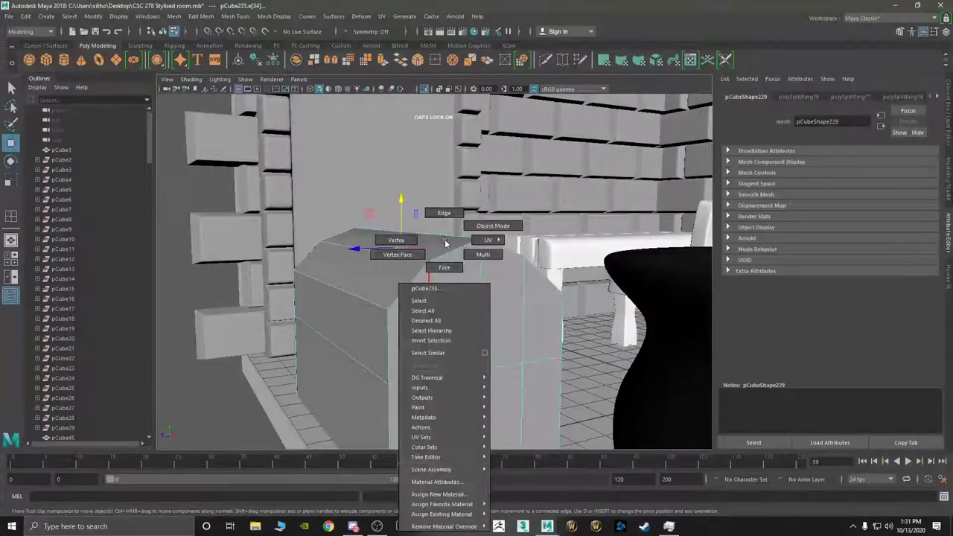
pyautogui.click(447, 254)
pyautogui.rightClick(456, 274)
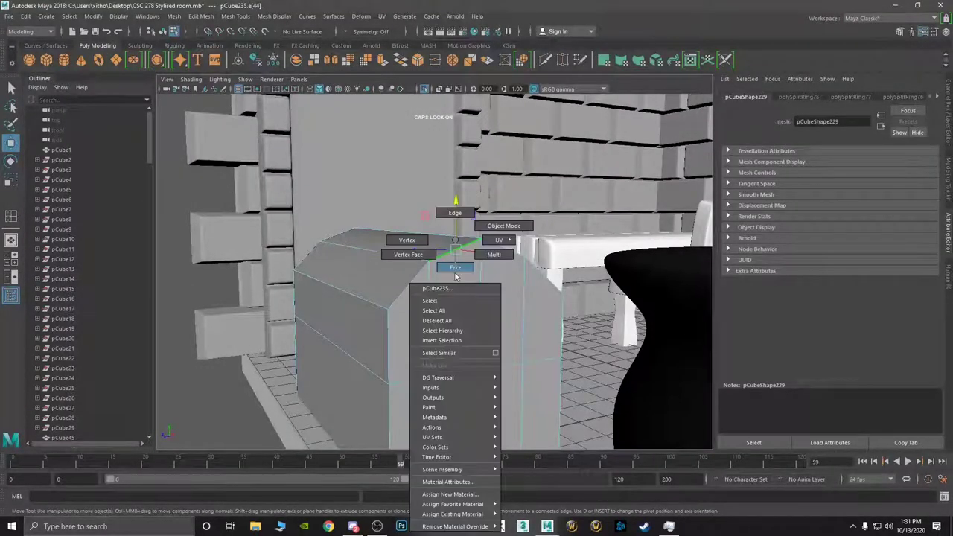
pyautogui.moveTo(456, 277); pyautogui.dragTo(387, 286, button='right')
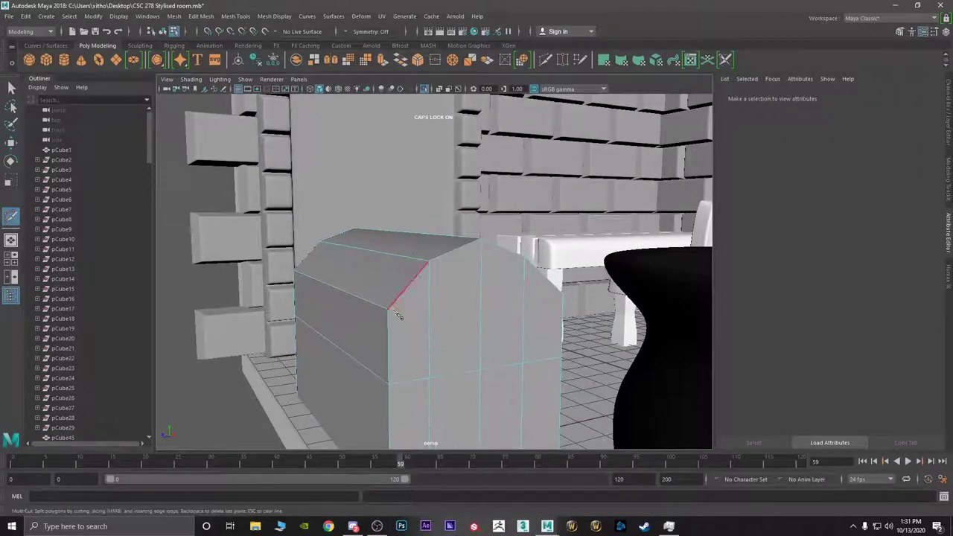
pyautogui.click(388, 309)
pyautogui.click(563, 294)
pyautogui.keyDown('alt'); pyautogui.moveTo(552, 274); pyautogui.dragTo(338, 283); pyautogui.keyUp('alt')
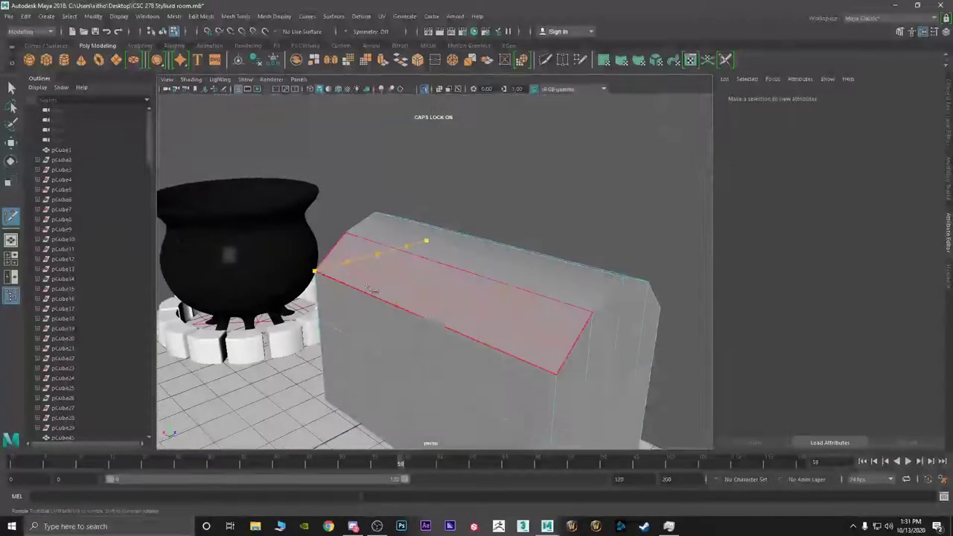
pyautogui.click(557, 376)
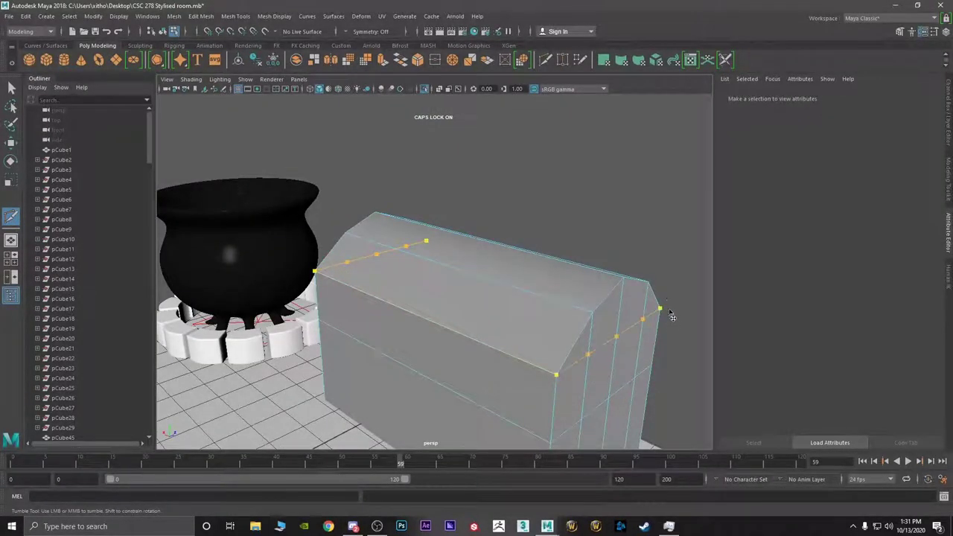
pyautogui.press('q')
# - Select all the sloping top faces of the chest's lid together with its end faces
pyautogui.keyDown('alt'); pyautogui.moveTo(519, 307); pyautogui.dragTo(578, 295); pyautogui.keyUp('alt')
pyautogui.moveTo(458, 241); pyautogui.dragTo(453, 275, button='right')
pyautogui.click(380, 295)
pyautogui.keyDown('shift'); pyautogui.click(419, 257); pyautogui.keyUp('shift')
pyautogui.keyDown('alt'); pyautogui.moveTo(495, 261); pyautogui.dragTo(414, 283); pyautogui.keyUp('alt')
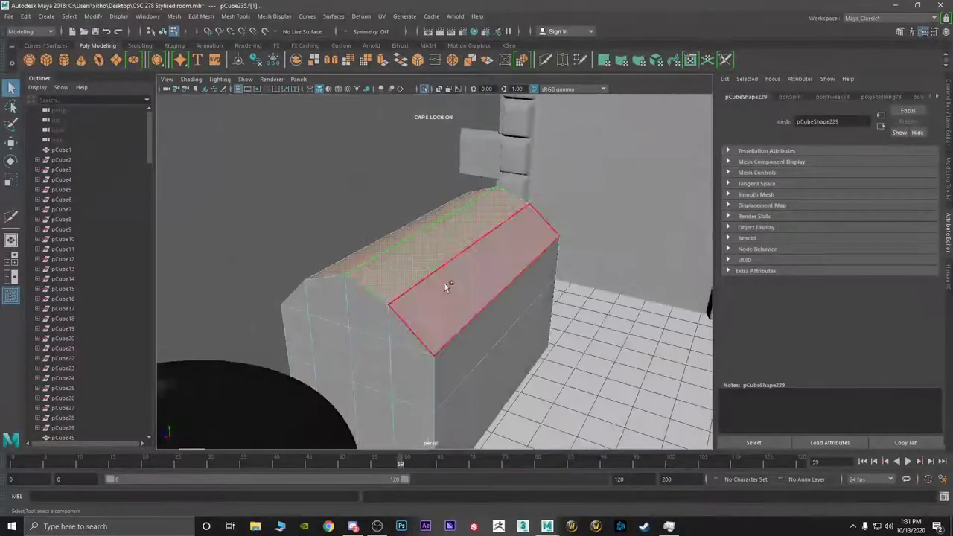
pyautogui.keyDown('shift'); pyautogui.click(447, 288); pyautogui.keyUp('shift')
pyautogui.keyDown('alt'); pyautogui.moveTo(298, 298); pyautogui.dragTo(338, 318); pyautogui.keyUp('alt')
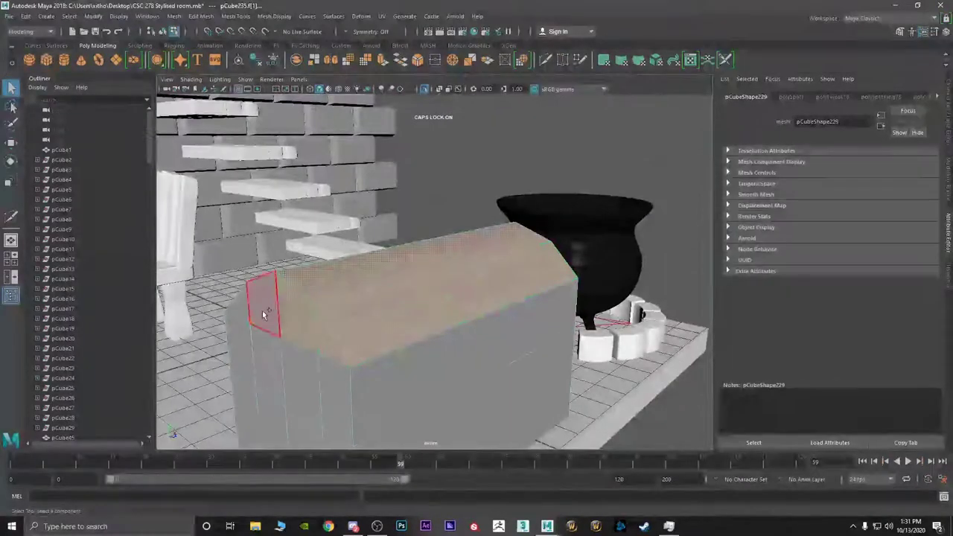
# - Try extruding the selected lid faces outward, undo the thickness and offset adjustments, and return to object mode
pyautogui.keyDown('shift'); pyautogui.moveTo(323, 303); pyautogui.dragTo(319, 329, button='right'); pyautogui.keyUp('shift')
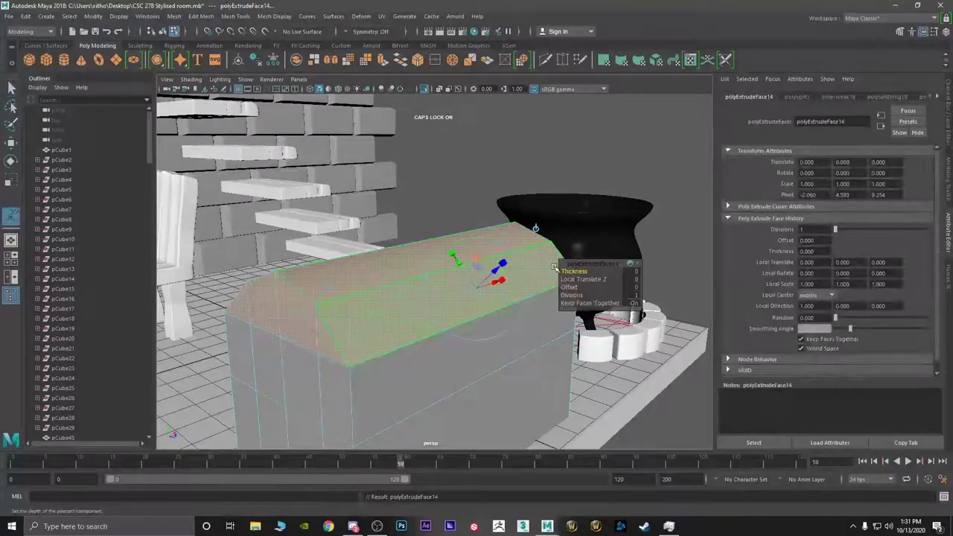
pyautogui.moveTo(567, 270); pyautogui.dragTo(570, 270)
pyautogui.keyDown('alt'); pyautogui.moveTo(474, 310); pyautogui.dragTo(189, 288); pyautogui.keyUp('alt')
pyautogui.hotkey('ctrl', 'z')
pyautogui.hotkey('ctrl', 'z')
pyautogui.keyDown('alt'); pyautogui.moveTo(350, 313); pyautogui.dragTo(376, 291); pyautogui.keyUp('alt')
pyautogui.moveTo(369, 240); pyautogui.dragTo(370, 267, button='right')
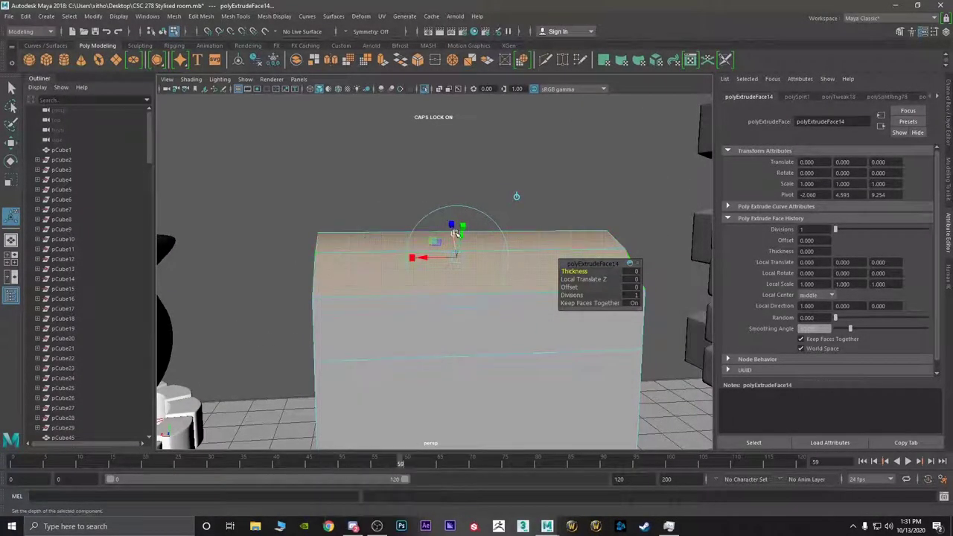
pyautogui.moveTo(455, 234); pyautogui.dragTo(453, 227)
pyautogui.hotkey('ctrl', 'z')
pyautogui.moveTo(405, 258)
pyautogui.keyDown('alt'); pyautogui.mouseDown()
pyautogui.moveTo(437, 258)
pyautogui.moveTo(405, 247)
pyautogui.moveTo(394, 269)
pyautogui.mouseUp(); pyautogui.keyUp('alt')
pyautogui.moveTo(382, 241); pyautogui.dragTo(425, 227, button='right')
# - Insert an edge loop around the chest just below the lower edge of the arched lid
pyautogui.keyDown('alt'); pyautogui.moveTo(429, 289); pyautogui.dragTo(442, 306); pyautogui.keyUp('alt')
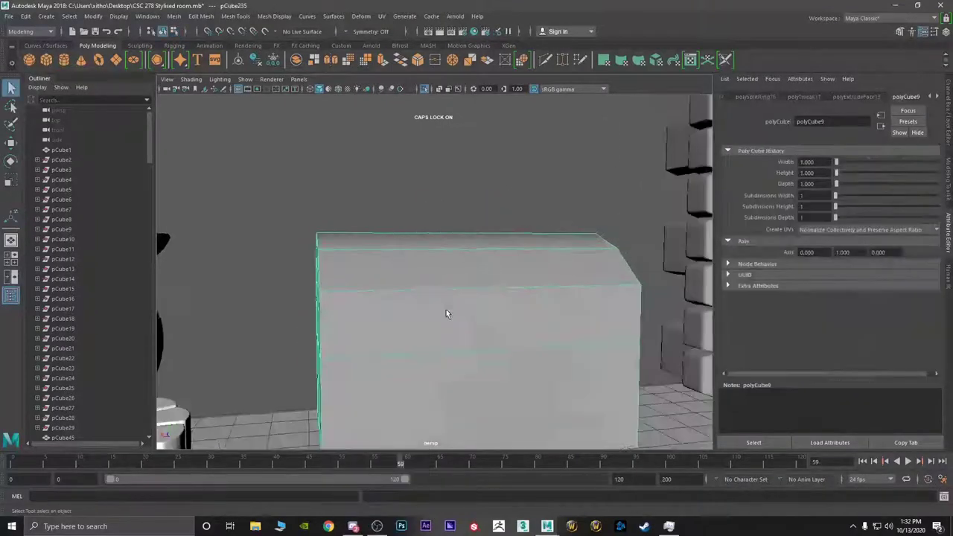
pyautogui.moveTo(422, 239); pyautogui.dragTo(421, 213, button='right')
pyautogui.click(405, 292)
pyautogui.moveTo(405, 295)
pyautogui.keyDown('shift'); pyautogui.mouseDown(button='right')
pyautogui.moveTo(401, 381)
pyautogui.moveTo(404, 296)
pyautogui.mouseUp(button='right'); pyautogui.keyUp('shift')
pyautogui.moveTo(405, 241); pyautogui.dragTo(402, 323, button='right')
pyautogui.keyDown('alt'); pyautogui.moveTo(344, 325); pyautogui.dragTo(463, 274); pyautogui.keyUp('alt')
# - Cut a central crosswise edge loop into the chest and duplicate it twice to outline a narrow strap on each side
pyautogui.click(462, 260)
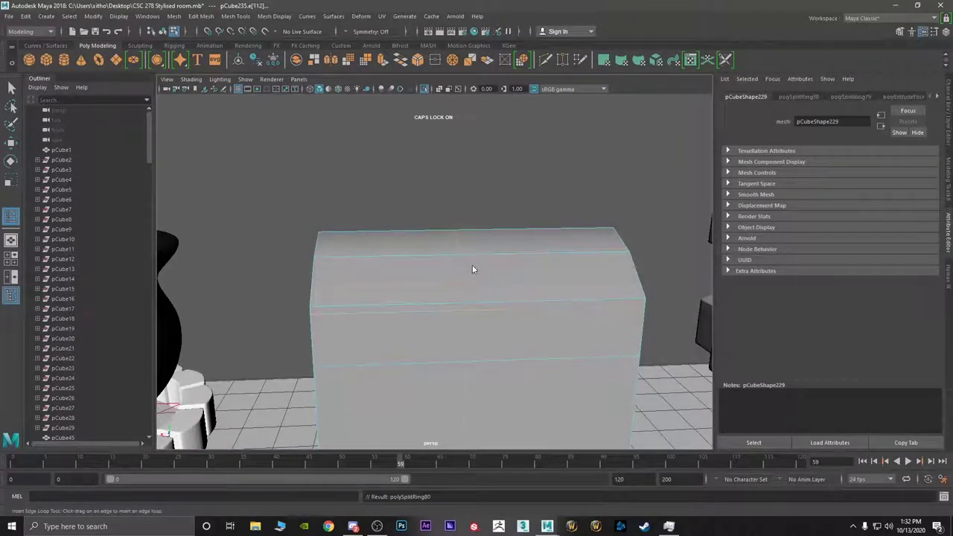
pyautogui.keyDown('shift'); pyautogui.moveTo(472, 269); pyautogui.dragTo(457, 321, button='right'); pyautogui.keyUp('shift')
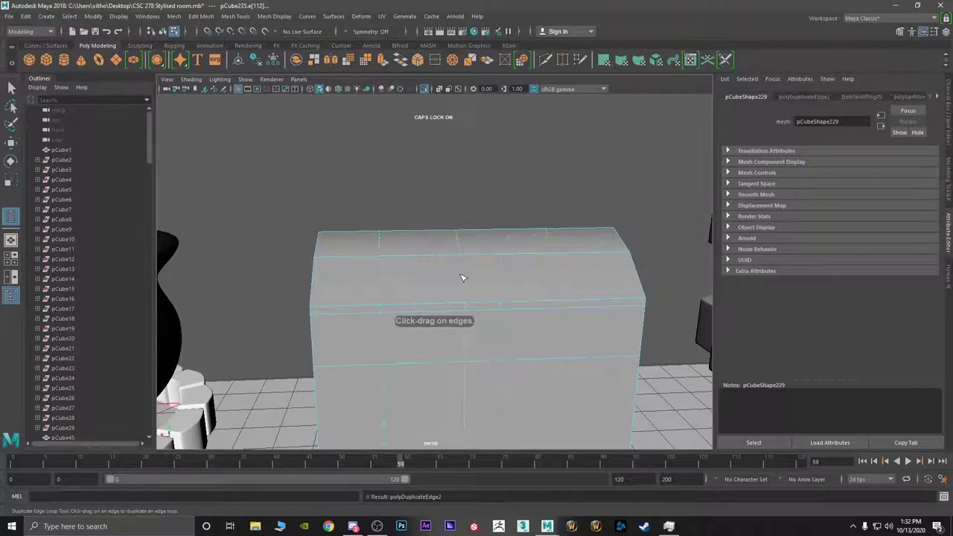
pyautogui.moveTo(464, 276); pyautogui.dragTo(467, 267)
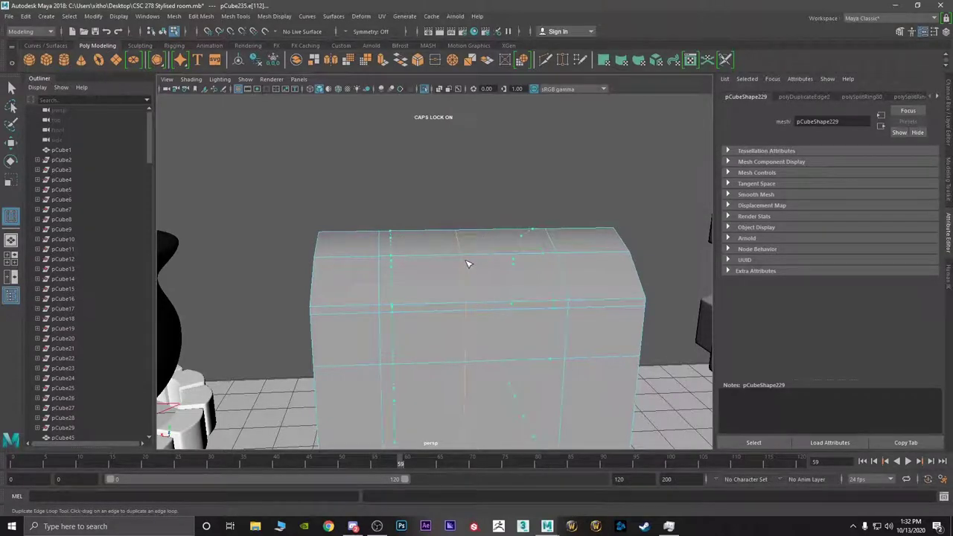
# - Try duplicating the edge loop at the chest's end corner, then undo the duplicate
pyautogui.moveTo(435, 293)
pyautogui.keyDown('alt'); pyautogui.mouseDown()
pyautogui.moveTo(452, 279)
pyautogui.moveTo(428, 279)
pyautogui.moveTo(419, 300)
pyautogui.mouseUp(); pyautogui.keyUp('alt')
pyautogui.moveTo(419, 240); pyautogui.dragTo(421, 287, button='right')
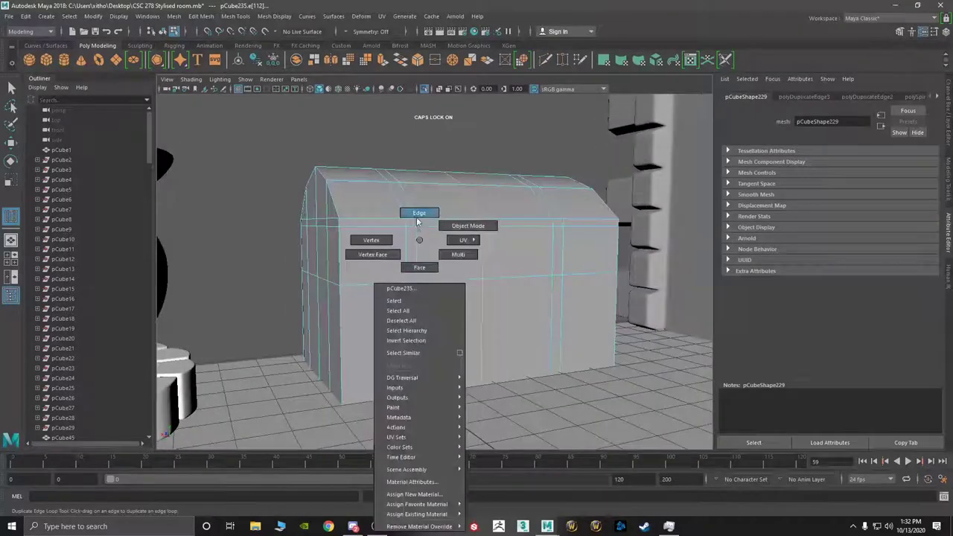
pyautogui.moveTo(417, 221); pyautogui.dragTo(418, 216, button='right')
pyautogui.doubleClick(419, 383)
pyautogui.doubleClick(410, 382)
pyautogui.doubleClick(366, 391)
pyautogui.click(342, 392)
pyautogui.rightClick(360, 348)
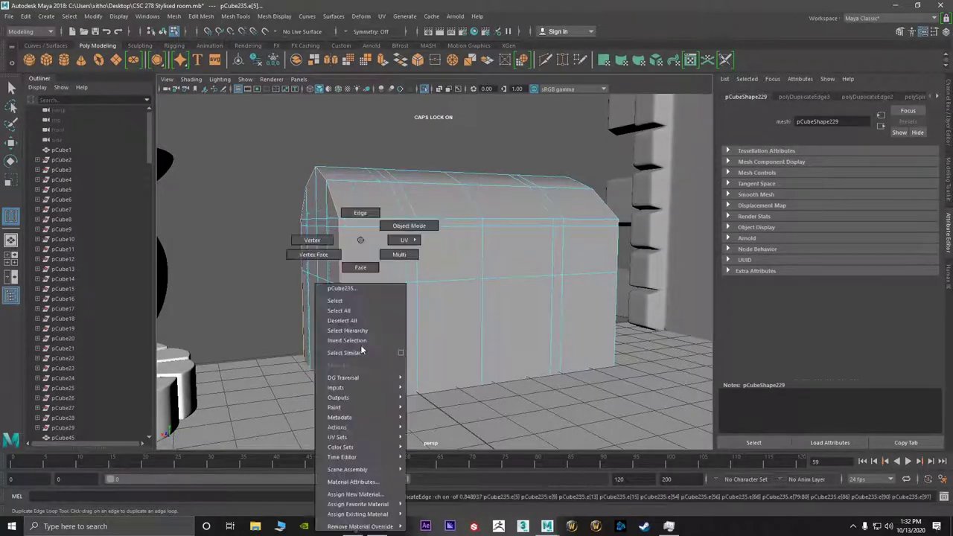
pyautogui.moveTo(361, 345); pyautogui.dragTo(362, 282, button='right')
pyautogui.press('q')
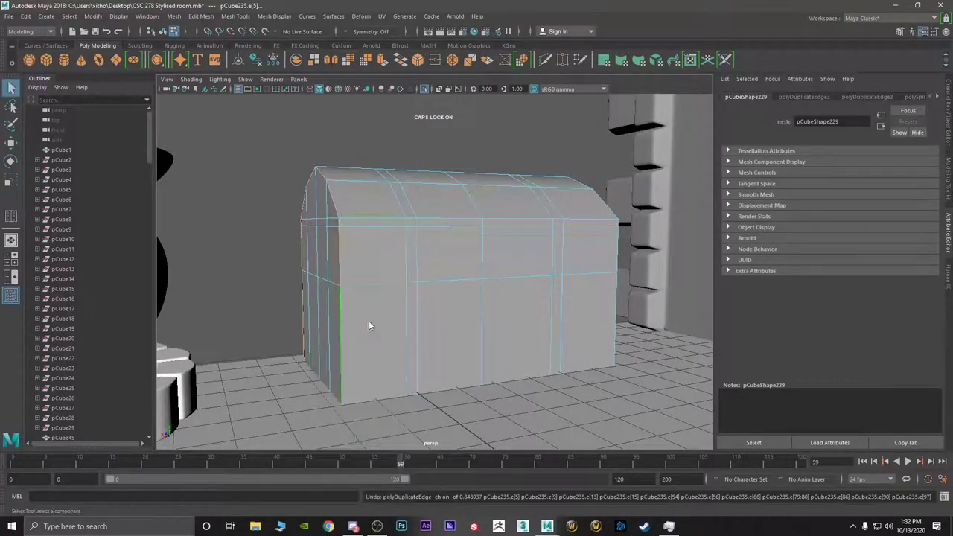
# - Insert an edge loop around the chest body just above its bottom edge
pyautogui.moveTo(368, 321); pyautogui.dragTo(367, 214, button='right')
pyautogui.keyDown('shift'); pyautogui.moveTo(368, 299); pyautogui.dragTo(358, 368, button='right'); pyautogui.keyUp('shift')
pyautogui.moveTo(343, 382); pyautogui.dragTo(343, 399)
# - Isolate the chest and switch to face selection facing its underside
pyautogui.keyDown('alt'); pyautogui.moveTo(428, 378); pyautogui.dragTo(402, 327); pyautogui.keyUp('alt')
pyautogui.moveTo(401, 326); pyautogui.dragTo(429, 234, button='right')
pyautogui.keyDown('alt'); pyautogui.moveTo(436, 293); pyautogui.dragTo(440, 306); pyautogui.keyUp('alt')
pyautogui.moveTo(419, 306); pyautogui.dragTo(417, 267, button='right')
pyautogui.keyDown('alt'); pyautogui.moveTo(426, 287); pyautogui.dragTo(431, 306); pyautogui.keyUp('alt')
# - Try selecting the chest's underside faces, then undo the partial selection and the stray edge loop
pyautogui.click(339, 283)
pyautogui.press('q')
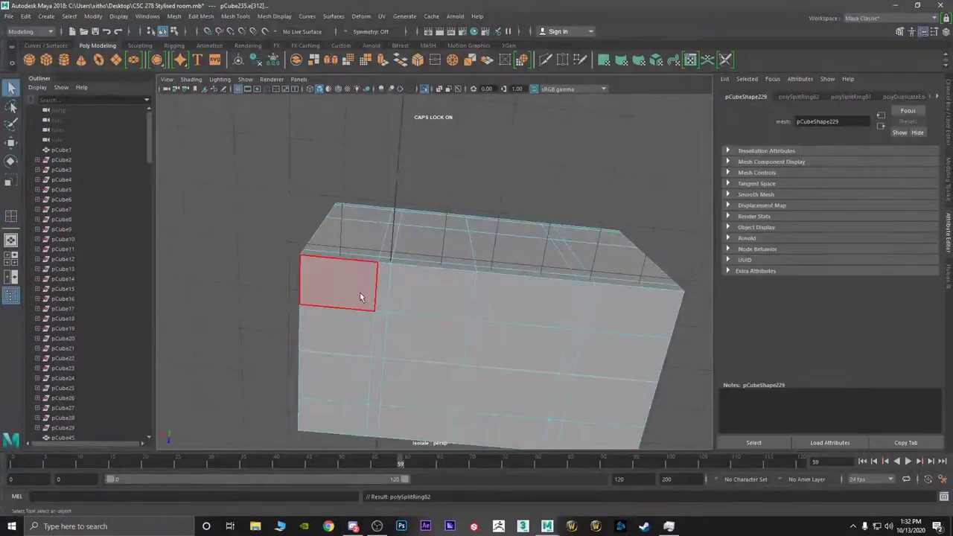
pyautogui.click(360, 292)
pyautogui.keyDown('shift'); pyautogui.click(405, 291); pyautogui.keyUp('shift')
pyautogui.moveTo(470, 311)
pyautogui.mouseDown()
pyautogui.moveTo(485, 300)
pyautogui.moveTo(591, 314)
pyautogui.moveTo(616, 350)
pyautogui.mouseUp()
pyautogui.keyDown('shift'); pyautogui.click(571, 351); pyautogui.keyUp('shift')
pyautogui.keyDown('shift'); pyautogui.click(540, 352); pyautogui.keyUp('shift')
pyautogui.keyDown('shift'); pyautogui.click(447, 345); pyautogui.keyUp('shift')
pyautogui.keyDown('shift'); pyautogui.click(363, 342); pyautogui.keyUp('shift')
pyautogui.keyDown('shift'); pyautogui.click(381, 347); pyautogui.keyUp('shift')
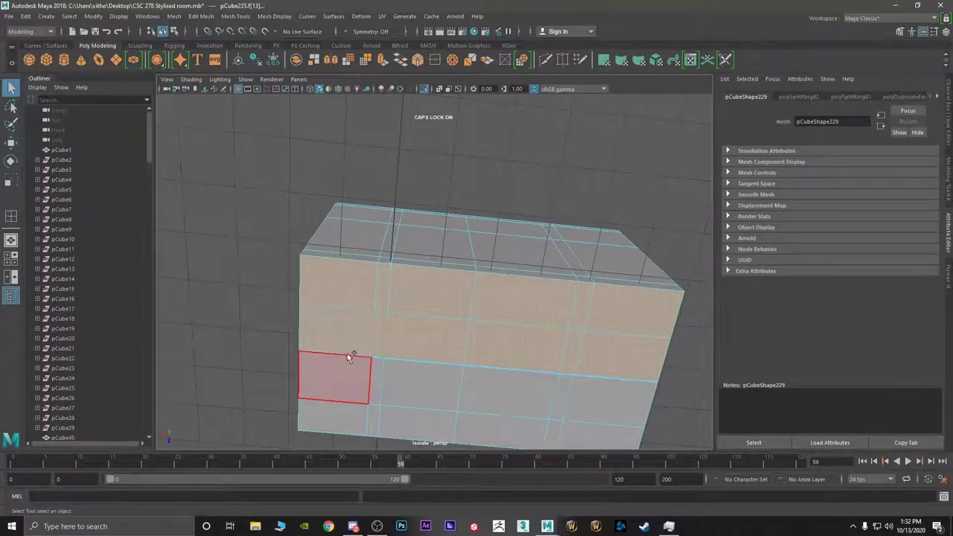
pyautogui.hotkey('ctrl', 'z')
pyautogui.hotkey('ctrl', 'z')
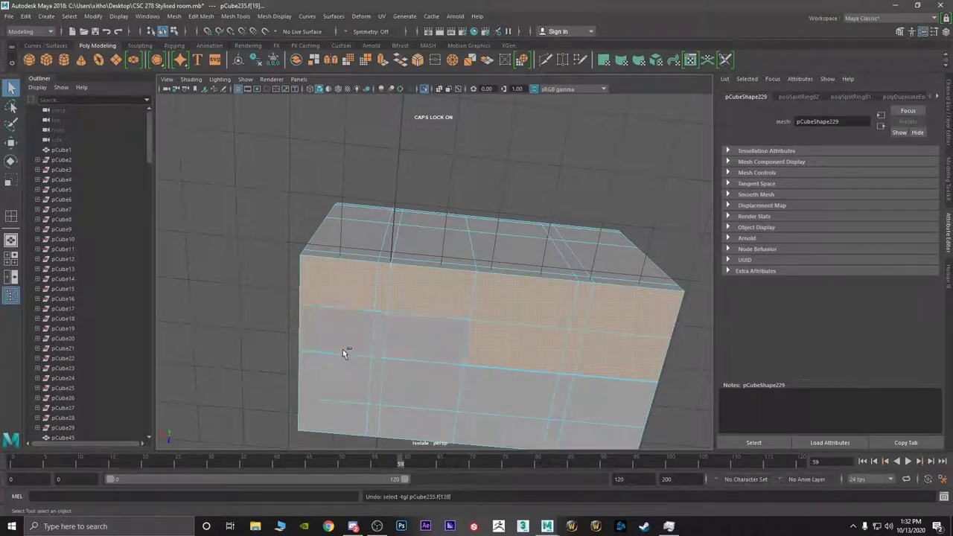
pyautogui.hotkey('ctrl', 'z')
pyautogui.hotkey('ctrl', 'z')
pyautogui.hotkey('ctrl', 'z')
pyautogui.hotkey('ctrl', 'z')
pyautogui.hotkey('ctrl', 'z')
pyautogui.hotkey('ctrl', 'z')
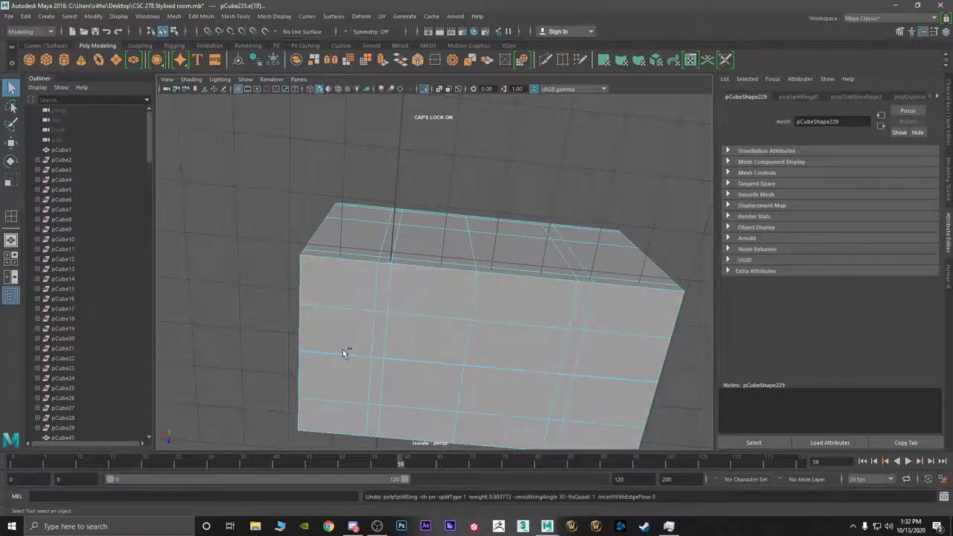
# - Select all the faces on the chest's underside and delete them
pyautogui.moveTo(353, 284); pyautogui.dragTo(355, 274, button='right')
pyautogui.click(356, 275)
pyautogui.keyDown('shift'); pyautogui.click(428, 294); pyautogui.keyUp('shift')
pyautogui.keyDown('shift'); pyautogui.click(611, 313); pyautogui.keyUp('shift')
pyautogui.keyDown('shift'); pyautogui.click(550, 352); pyautogui.keyUp('shift')
pyautogui.keyDown('shift'); pyautogui.click(458, 342); pyautogui.keyUp('shift')
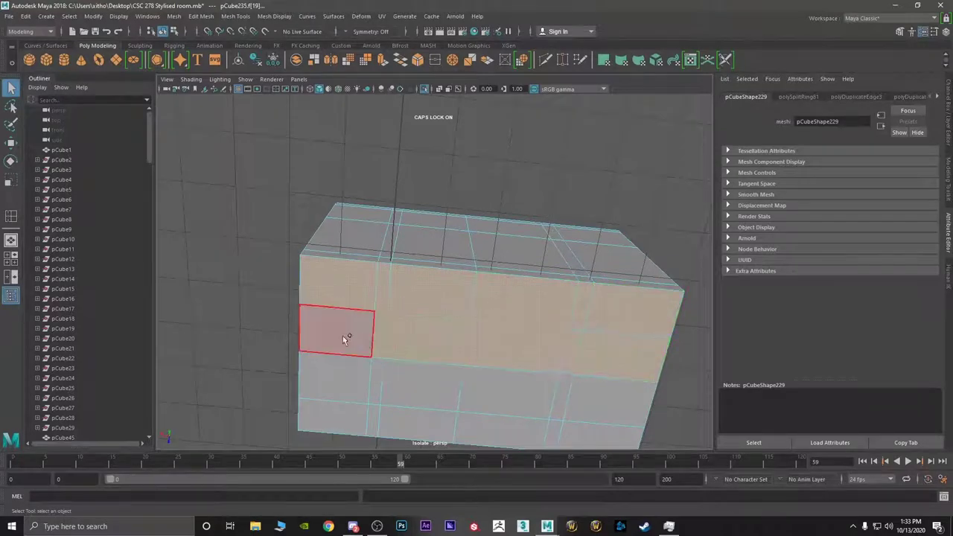
pyautogui.keyDown('shift'); pyautogui.click(343, 339); pyautogui.keyUp('shift')
pyautogui.keyDown('shift'); pyautogui.click(368, 374); pyautogui.keyUp('shift')
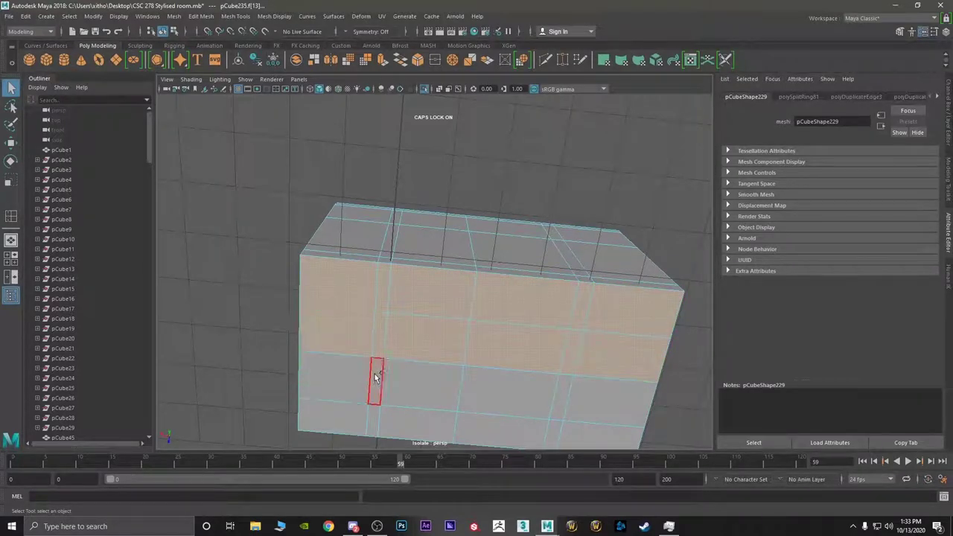
pyautogui.keyDown('shift'); pyautogui.click(513, 383); pyautogui.keyUp('shift')
pyautogui.keyDown('shift'); pyautogui.click(588, 413); pyautogui.keyUp('shift')
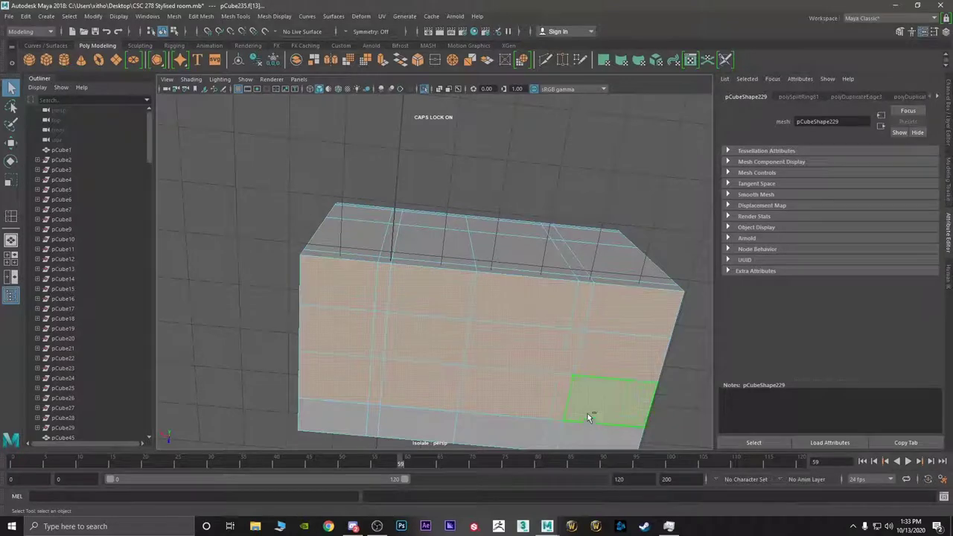
pyautogui.keyDown('shift'); pyautogui.click(510, 436); pyautogui.keyUp('shift')
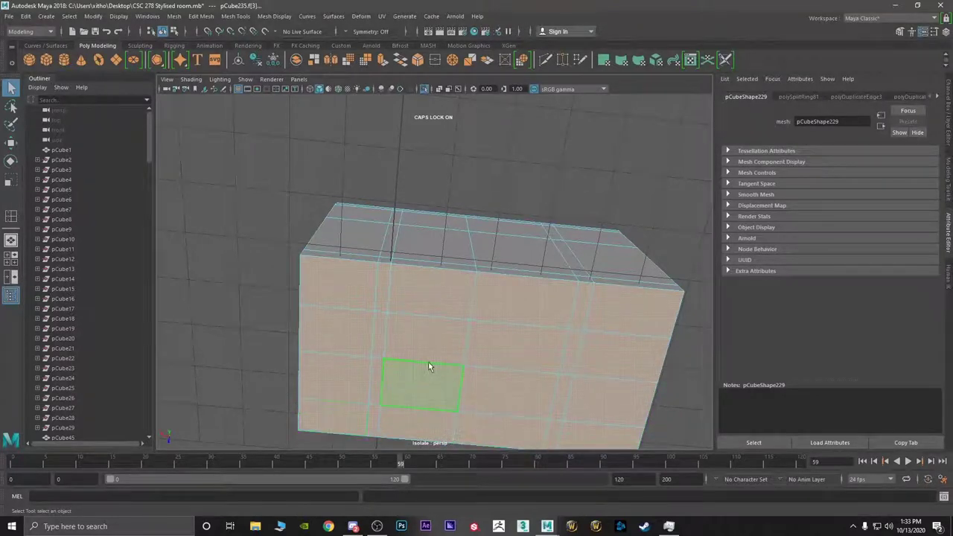
pyautogui.press('Delete')
# - Select the faces of both vertical straps, the lid seam band and the bottom band, and extrude them with a thickness of 0.2
pyautogui.keyDown('alt'); pyautogui.moveTo(448, 329); pyautogui.dragTo(484, 353); pyautogui.keyUp('alt')
pyautogui.scroll(4, 439, 270)
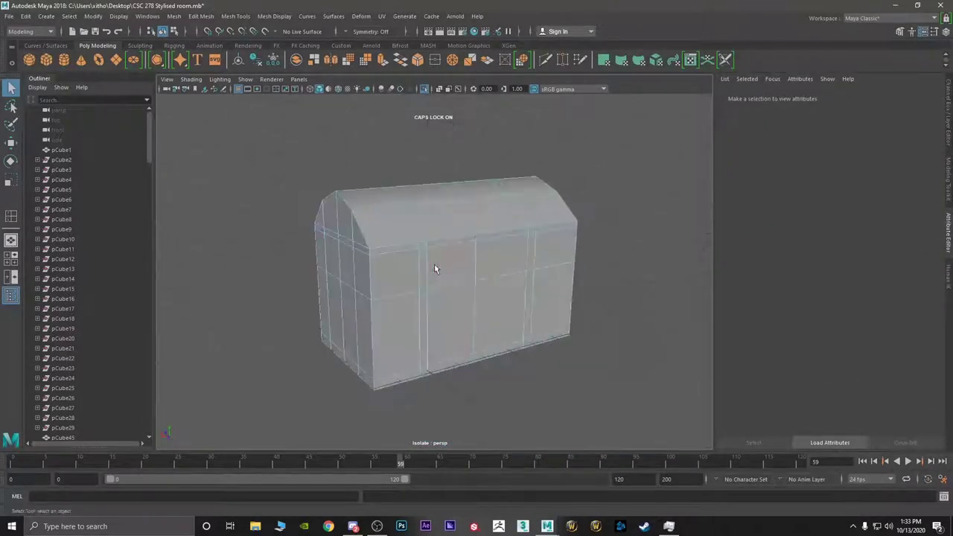
pyautogui.keyDown('alt'); pyautogui.moveTo(434, 263); pyautogui.dragTo(384, 278); pyautogui.keyUp('alt')
pyautogui.click(385, 279)
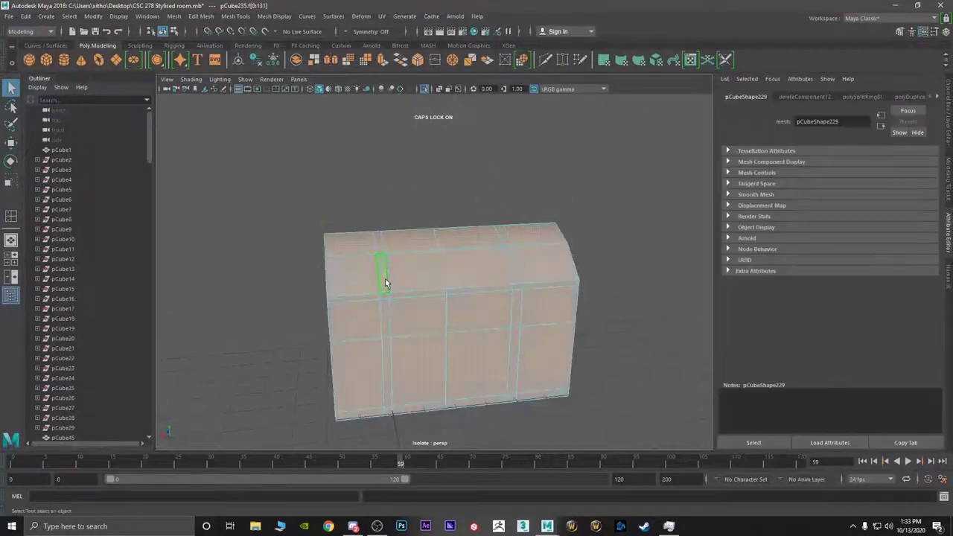
pyautogui.keyDown('shift'); pyautogui.click(377, 252); pyautogui.keyUp('shift')
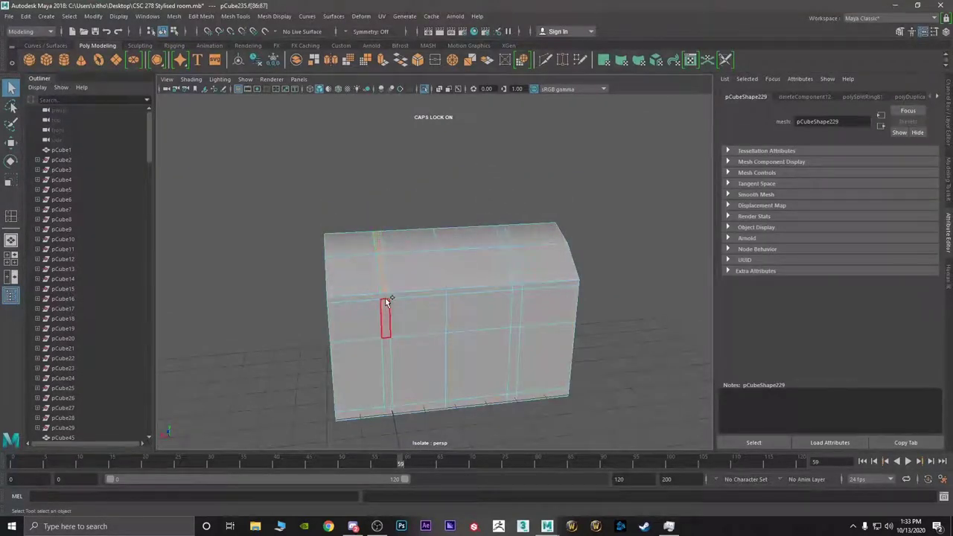
pyautogui.keyDown('shift'); pyautogui.doubleClick(387, 313); pyautogui.keyUp('shift')
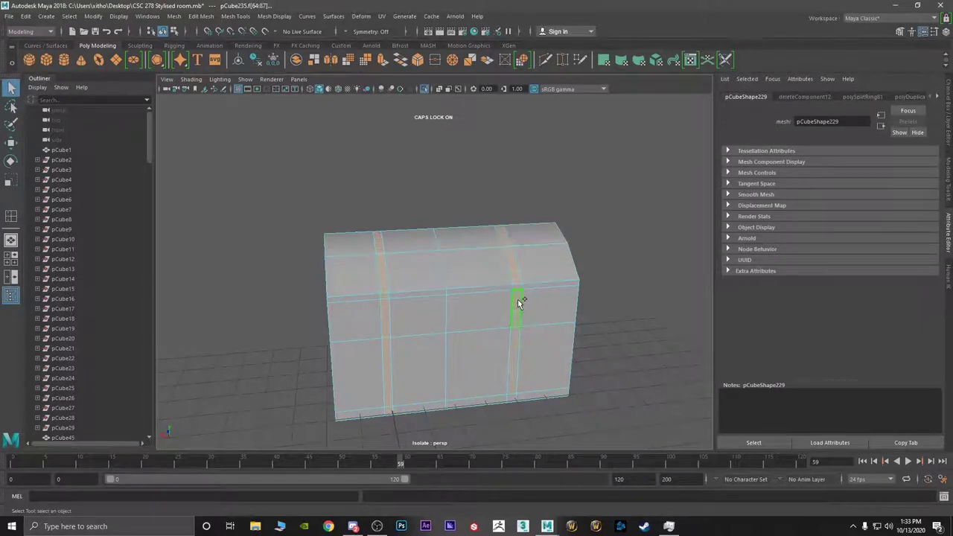
pyautogui.keyDown('alt'); pyautogui.moveTo(416, 298); pyautogui.dragTo(425, 304); pyautogui.keyUp('alt')
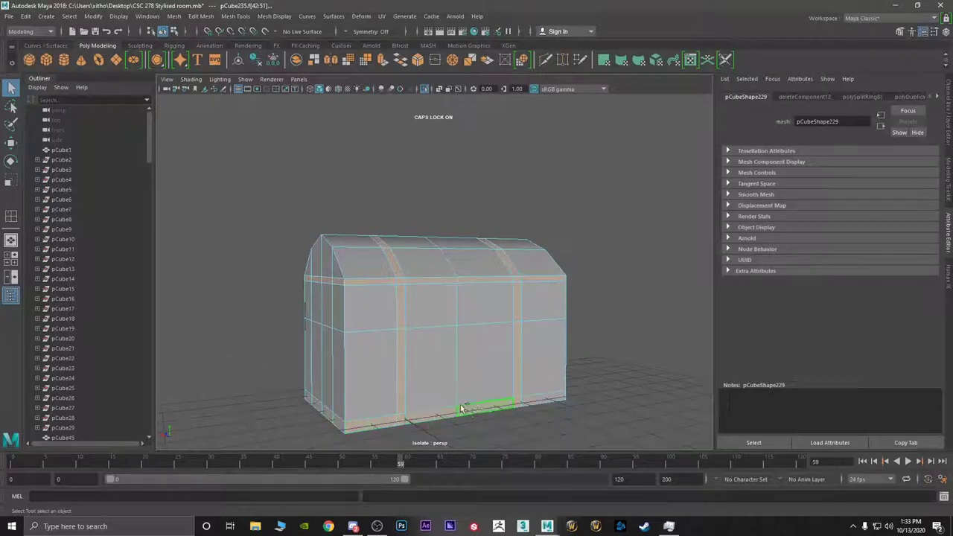
pyautogui.keyDown('alt'); pyautogui.moveTo(440, 397); pyautogui.dragTo(452, 310); pyautogui.keyUp('alt')
pyautogui.keyDown('shift'); pyautogui.moveTo(444, 302); pyautogui.dragTo(440, 325, button='right'); pyautogui.keyUp('shift')
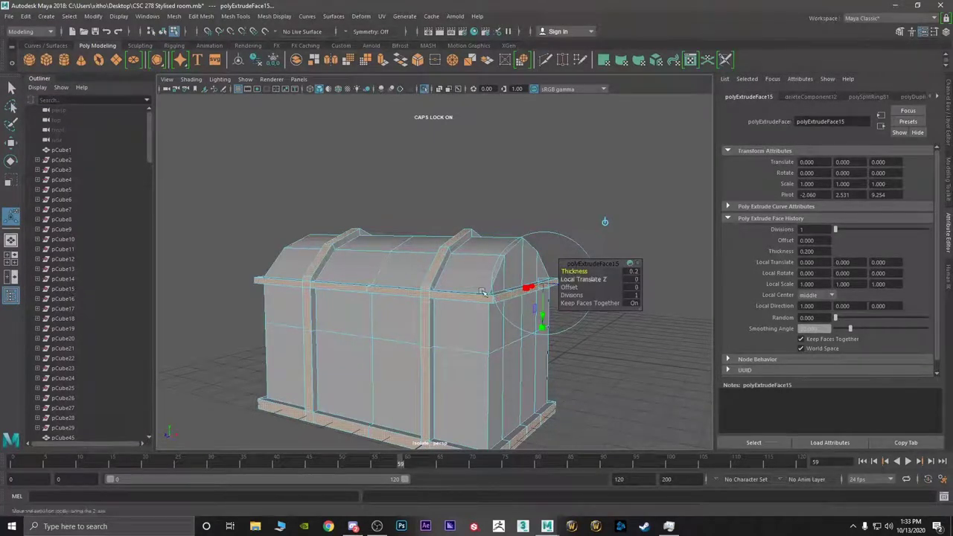
# - Try adding an edge loop on the chest's end, undo back through the extrusion thickness, and preview the mesh in wireframe and smoothed
pyautogui.keyDown('alt'); pyautogui.moveTo(466, 292); pyautogui.dragTo(384, 271); pyautogui.keyUp('alt')
pyautogui.moveTo(383, 268); pyautogui.dragTo(381, 224, button='right')
pyautogui.click(399, 267)
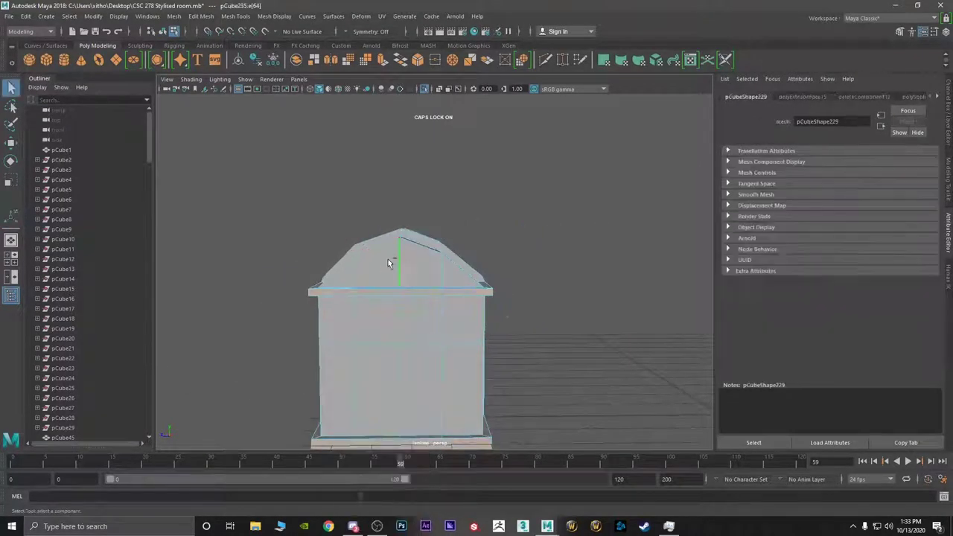
pyautogui.keyDown('shift'); pyautogui.moveTo(388, 263); pyautogui.dragTo(390, 327, button='right'); pyautogui.keyUp('shift')
pyautogui.scroll(2, 365, 302)
pyautogui.keyDown('alt'); pyautogui.moveTo(366, 302); pyautogui.dragTo(396, 287); pyautogui.keyUp('alt')
pyautogui.hotkey('ctrl', 'z')
pyautogui.hotkey('ctrl', 'z')
pyautogui.press('4')
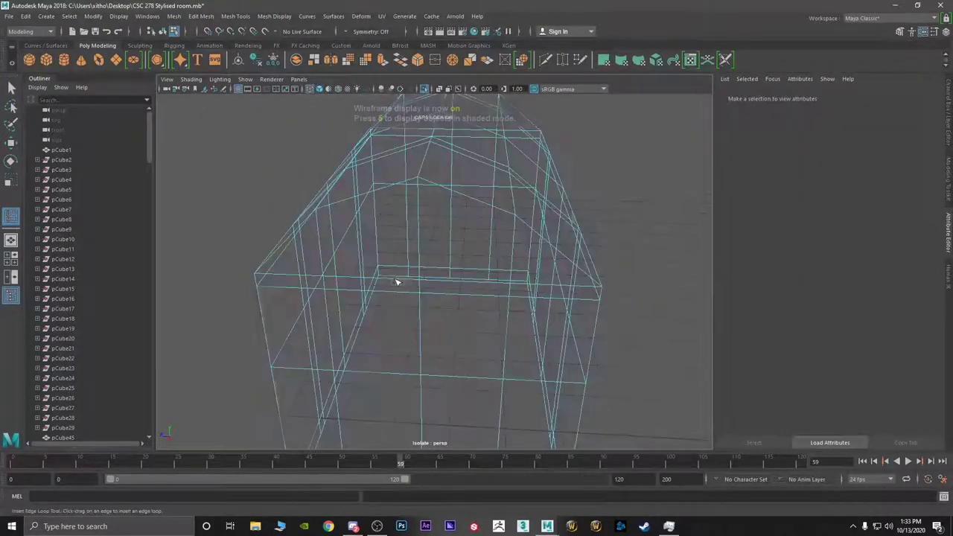
pyautogui.press('3')
pyautogui.press('5')
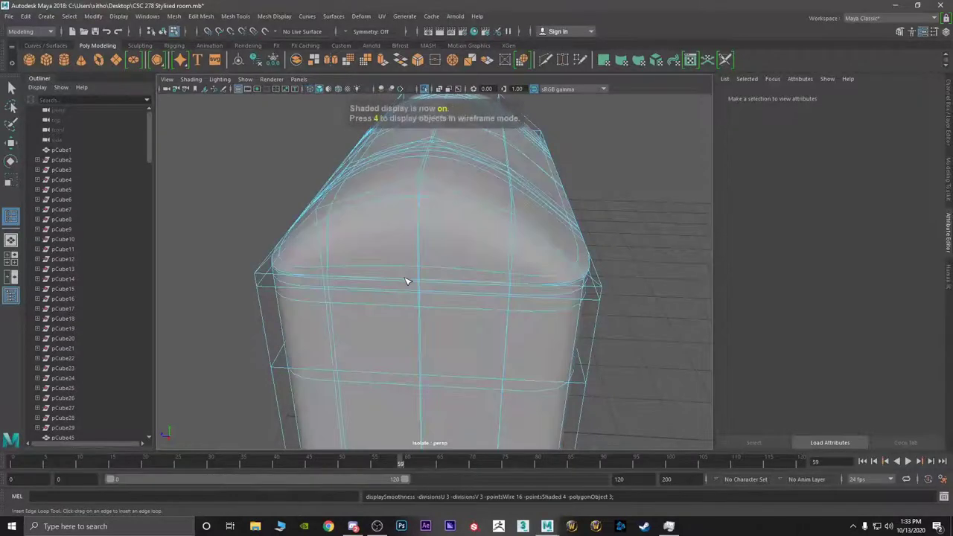
pyautogui.press('1')
# - Reselect the face loops of the two vertical straps, the lid seam band and the bottom band
pyautogui.moveTo(407, 279); pyautogui.dragTo(415, 268, button='right')
pyautogui.keyDown('alt'); pyautogui.moveTo(415, 268); pyautogui.dragTo(371, 270); pyautogui.keyUp('alt')
pyautogui.press('q')
pyautogui.click(393, 271)
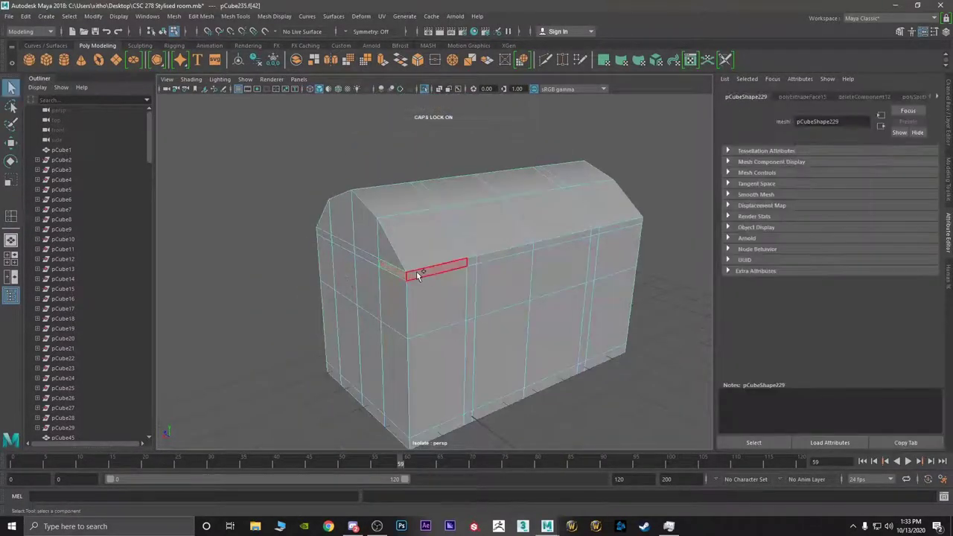
pyautogui.keyDown('shift'); pyautogui.doubleClick(416, 274); pyautogui.keyUp('shift')
pyautogui.doubleClick(460, 238)
pyautogui.click(461, 247)
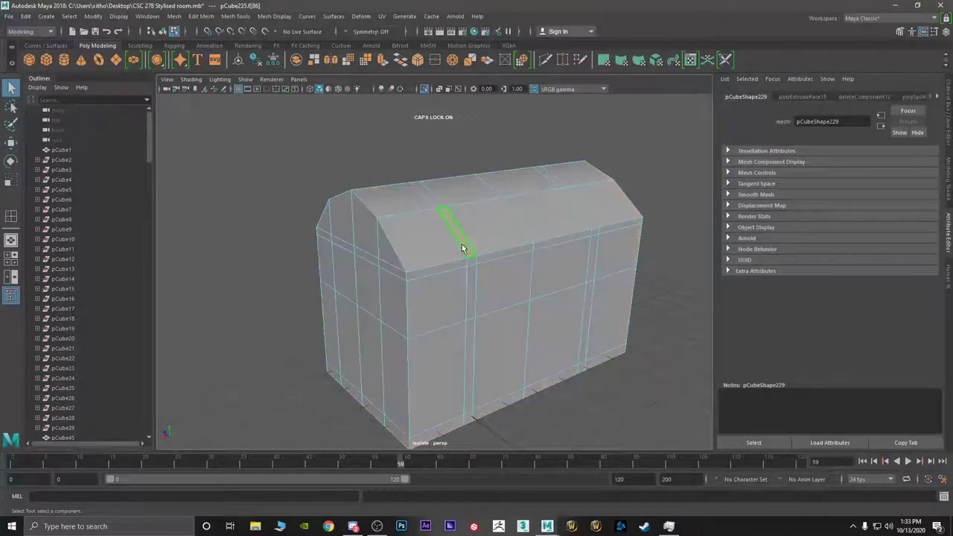
pyautogui.keyDown('shift'); pyautogui.click(472, 259); pyautogui.keyUp('shift')
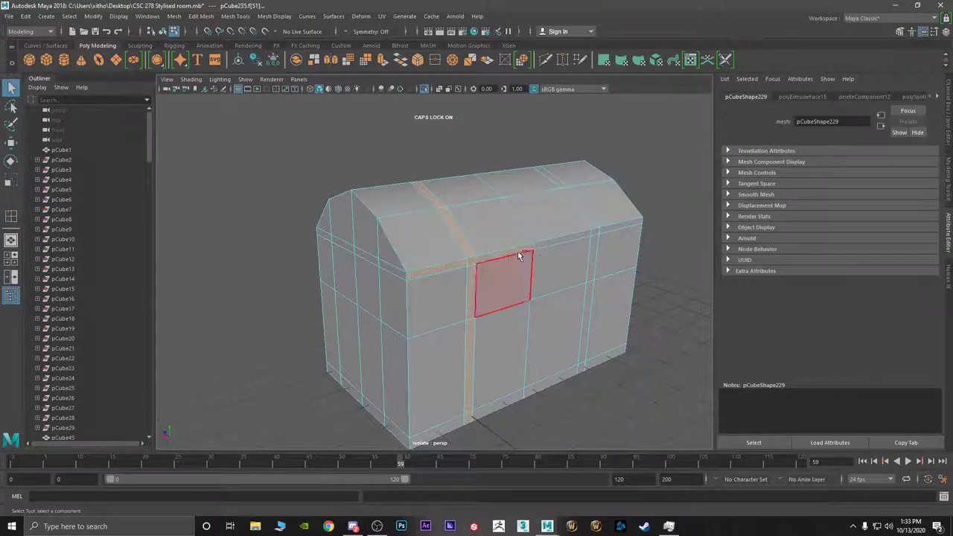
pyautogui.doubleClick(541, 242)
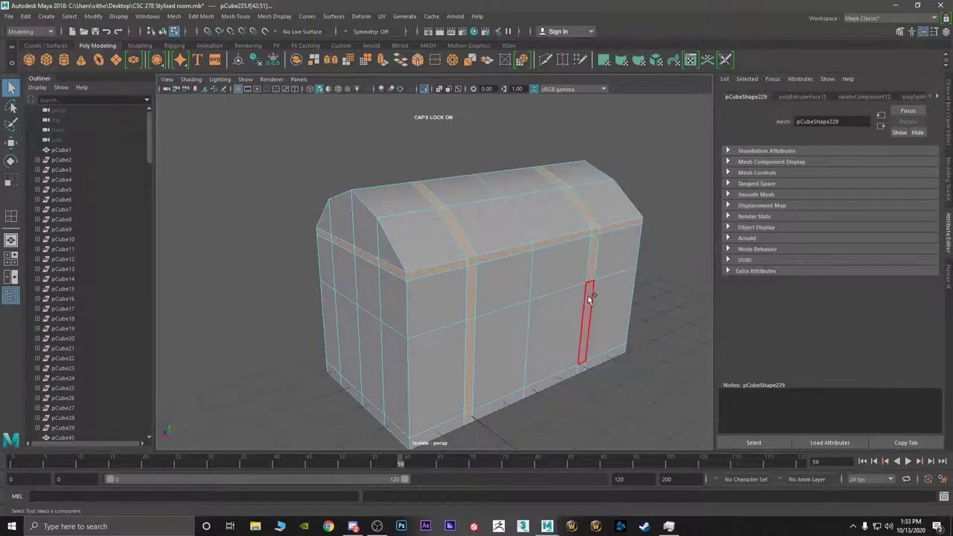
pyautogui.keyDown('alt'); pyautogui.moveTo(568, 328); pyautogui.dragTo(330, 315); pyautogui.keyUp('alt')
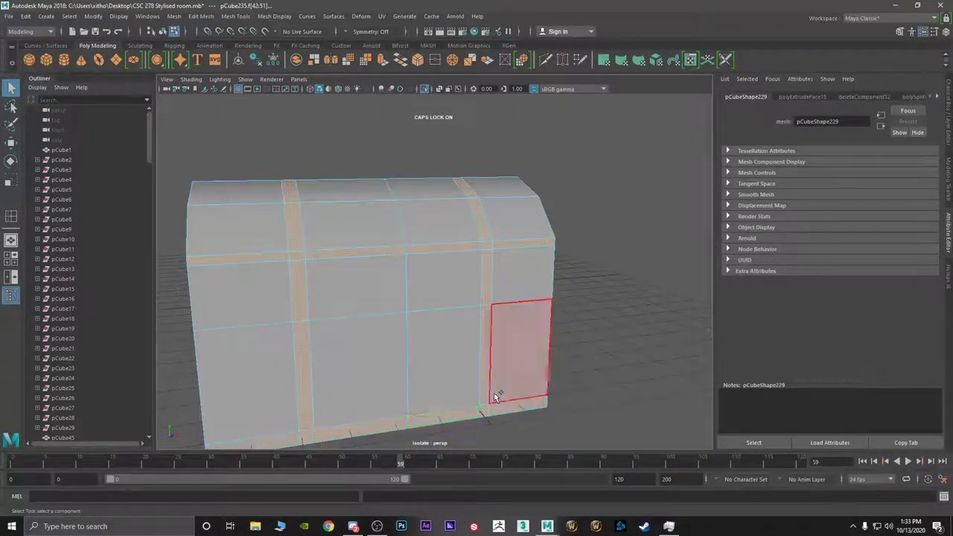
pyautogui.keyDown('alt'); pyautogui.moveTo(489, 383); pyautogui.dragTo(568, 273); pyautogui.keyUp('alt')
# - Extrude the selected band faces outward in repeated passes, using a local Z translation of about 0.068, and preview the chest smoothed
pyautogui.keyDown('shift'); pyautogui.rightClick(575, 269); pyautogui.keyUp('shift')
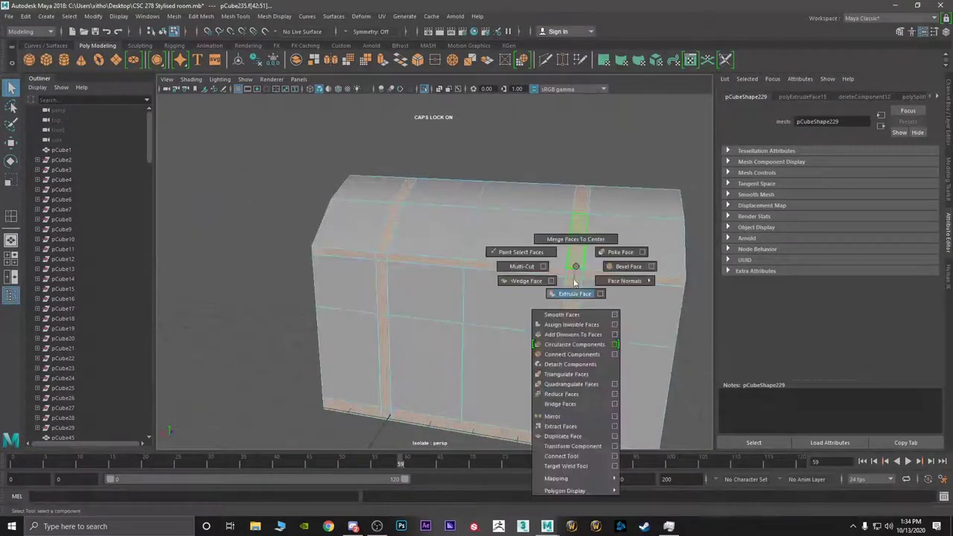
pyautogui.click(574, 293)
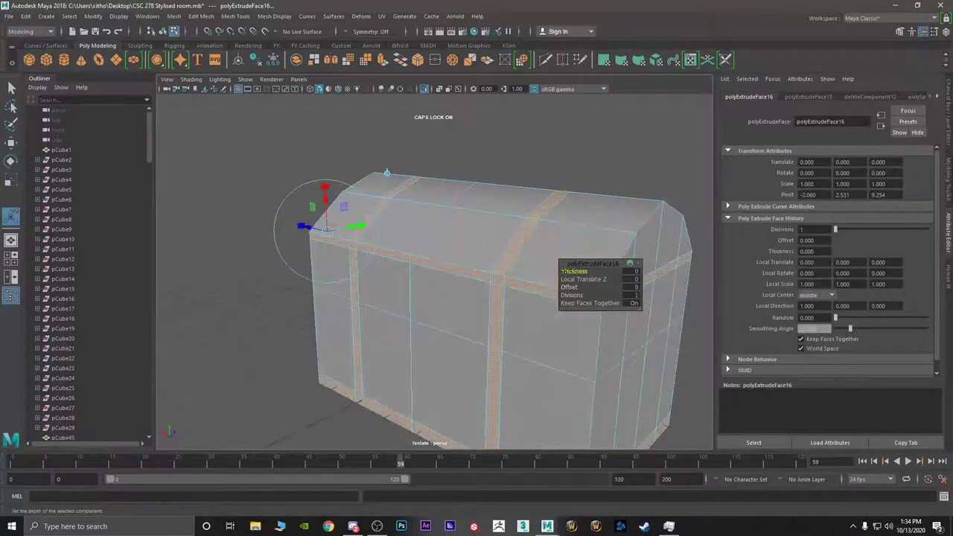
pyautogui.moveTo(569, 271); pyautogui.dragTo(569, 271)
pyautogui.hotkey('shift', 'z')
pyautogui.hotkey('ctrl', 'z')
pyautogui.keyDown('alt'); pyautogui.moveTo(382, 241); pyautogui.dragTo(415, 256); pyautogui.keyUp('alt')
pyautogui.moveTo(294, 245); pyautogui.dragTo(284, 244)
pyautogui.hotkey('ctrl', 'e')
pyautogui.hotkey('ctrl', 'e')
pyautogui.press('3')
pyautogui.press('1')
# - Insert supporting edge loops close to the edges of a raised vertical strap where it crosses the seam band, and check the smoothed preview
pyautogui.keyDown('alt'); pyautogui.moveTo(366, 267); pyautogui.dragTo(394, 260); pyautogui.keyUp('alt')
pyautogui.moveTo(419, 263); pyautogui.dragTo(419, 264, button='right')
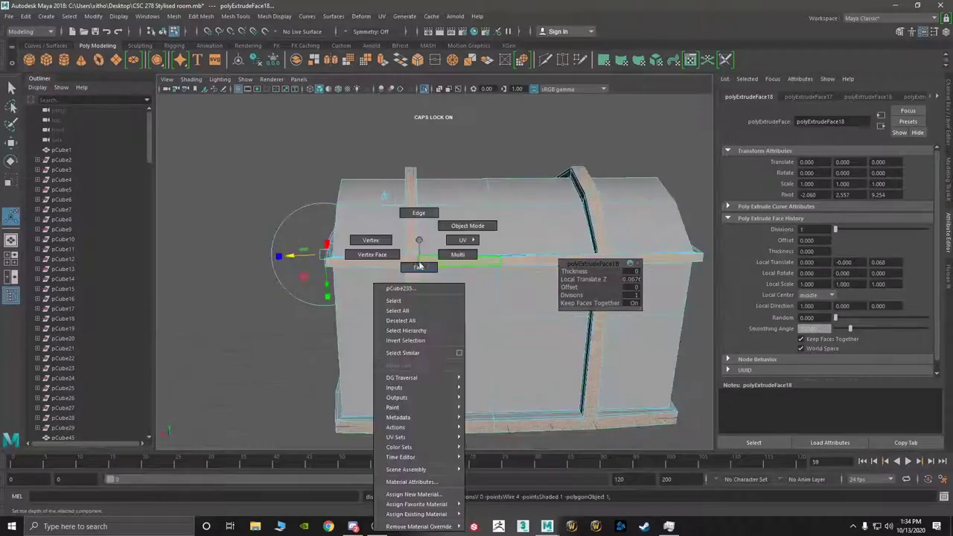
pyautogui.moveTo(418, 214); pyautogui.dragTo(431, 292, button='right')
pyautogui.scroll(10, 496, 247)
pyautogui.scroll(4, 446, 268)
pyautogui.click(435, 224)
pyautogui.click(422, 228)
pyautogui.click(422, 227)
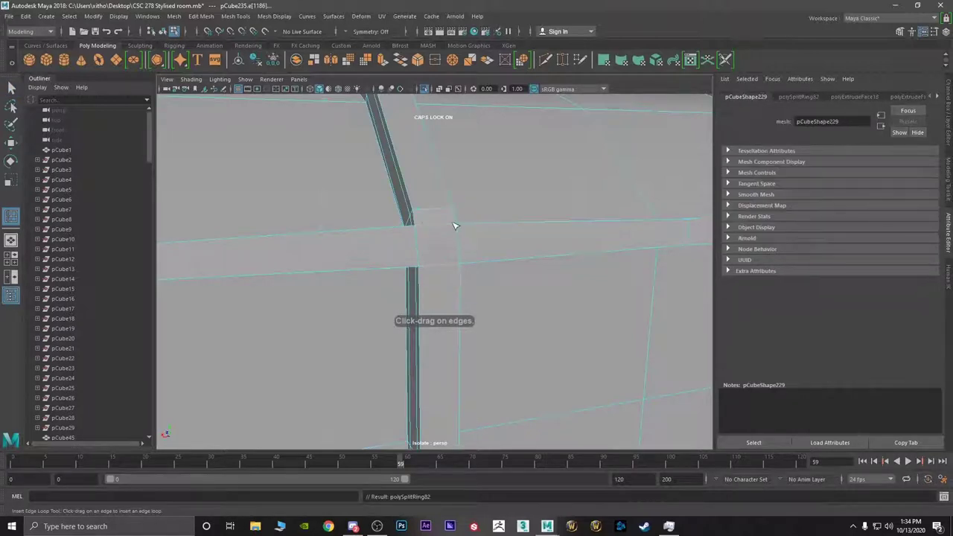
pyautogui.click(429, 237)
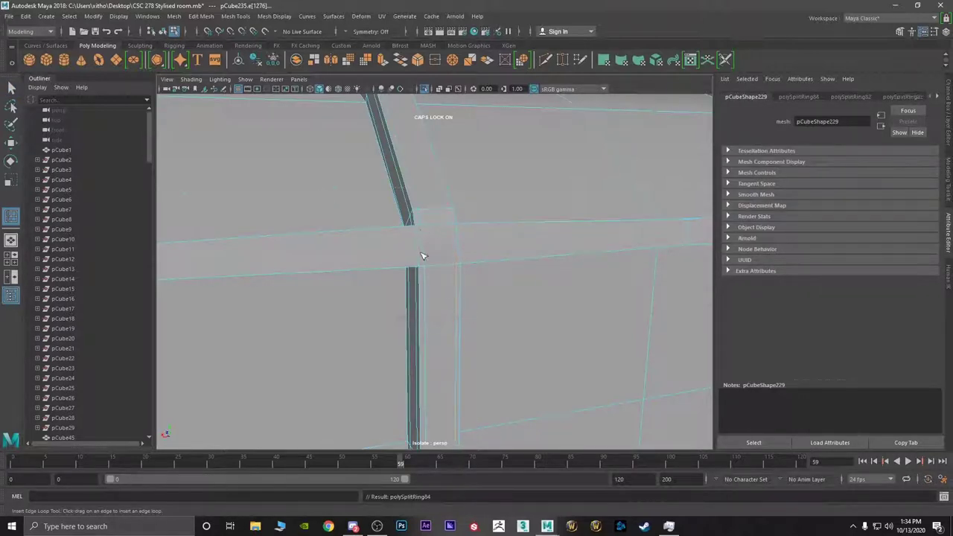
pyautogui.scroll(-4, 497, 259)
pyautogui.press('3')
pyautogui.press('1')
pyautogui.scroll(-3, 484, 268)
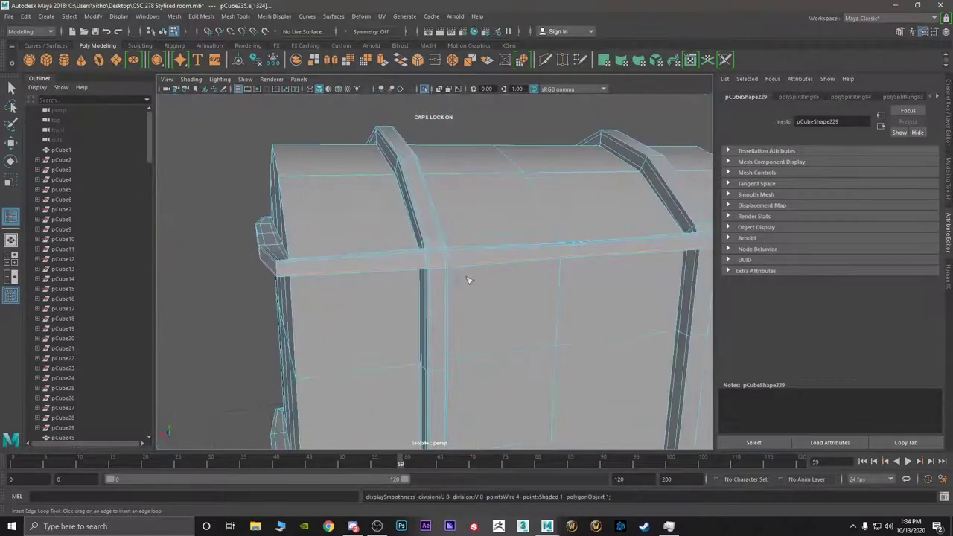
# - Insert supporting edge loops beside the first vertical strap and beneath the lid seam band, and check the smoothed preview
pyautogui.keyDown('alt'); pyautogui.moveTo(466, 280); pyautogui.dragTo(460, 246); pyautogui.keyUp('alt')
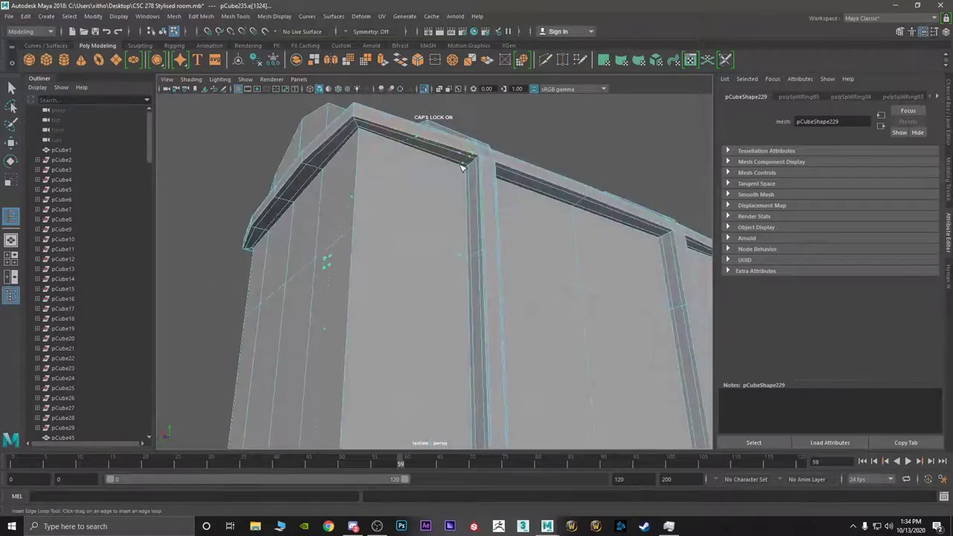
pyautogui.keyDown('alt'); pyautogui.moveTo(480, 176); pyautogui.dragTo(408, 196); pyautogui.keyUp('alt')
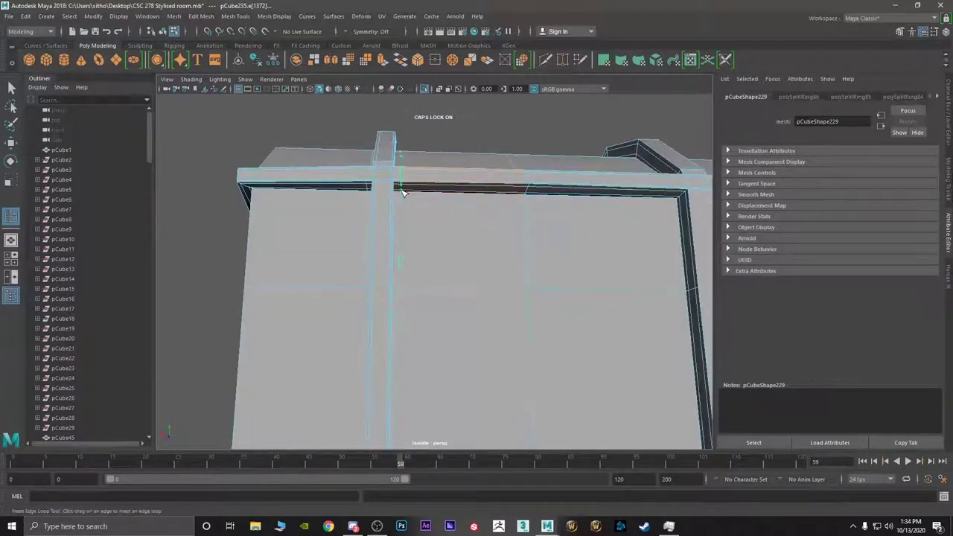
pyautogui.click(399, 193)
pyautogui.press('3')
pyautogui.scroll(-2, 432, 234)
pyautogui.press('1')
# - Insert matching supporting edge loops around the other strap's crossing with the seam band, preview the smoothing, and undo the stray loop below it
pyautogui.keyDown('alt'); pyautogui.moveTo(432, 234); pyautogui.dragTo(502, 153); pyautogui.keyUp('alt')
pyautogui.scroll(3, 425, 215)
pyautogui.keyDown('alt'); pyautogui.moveTo(501, 153); pyautogui.dragTo(505, 170, button='middle'); pyautogui.keyUp('alt')
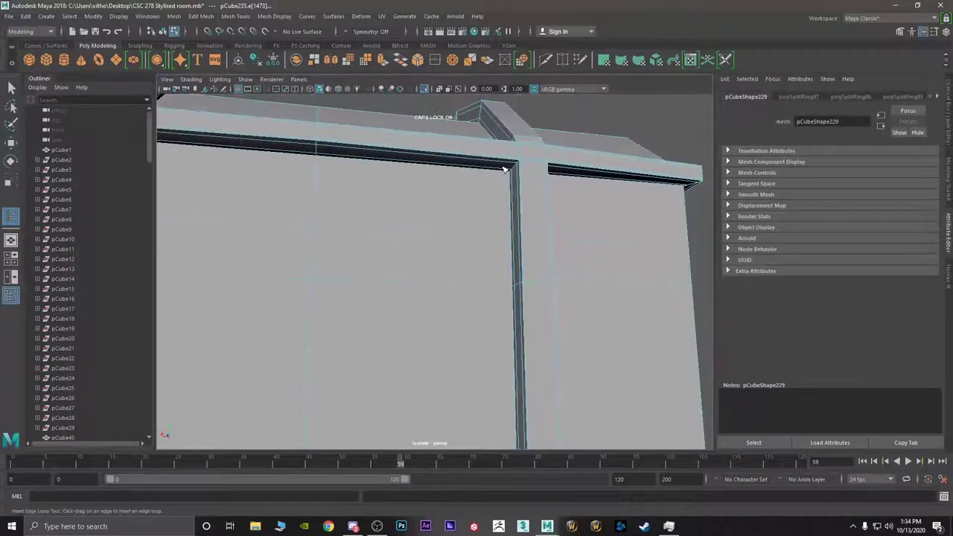
pyautogui.keyDown('alt'); pyautogui.moveTo(512, 164); pyautogui.dragTo(514, 216); pyautogui.keyUp('alt')
pyautogui.keyDown('alt'); pyautogui.moveTo(519, 258); pyautogui.dragTo(532, 271); pyautogui.keyUp('alt')
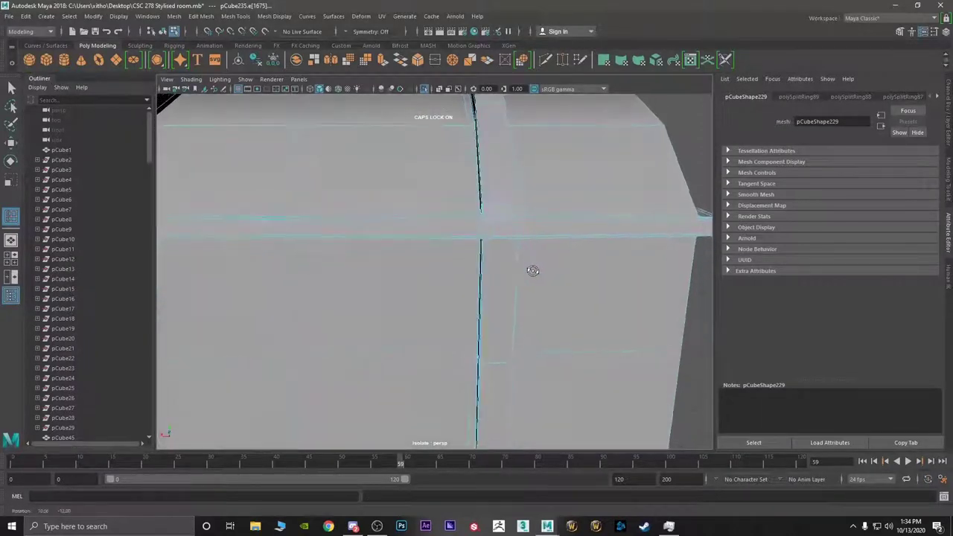
pyautogui.click(512, 220)
pyautogui.scroll(-5, 517, 232)
pyautogui.press('2')
pyautogui.moveTo(460, 318); pyautogui.dragTo(461, 299)
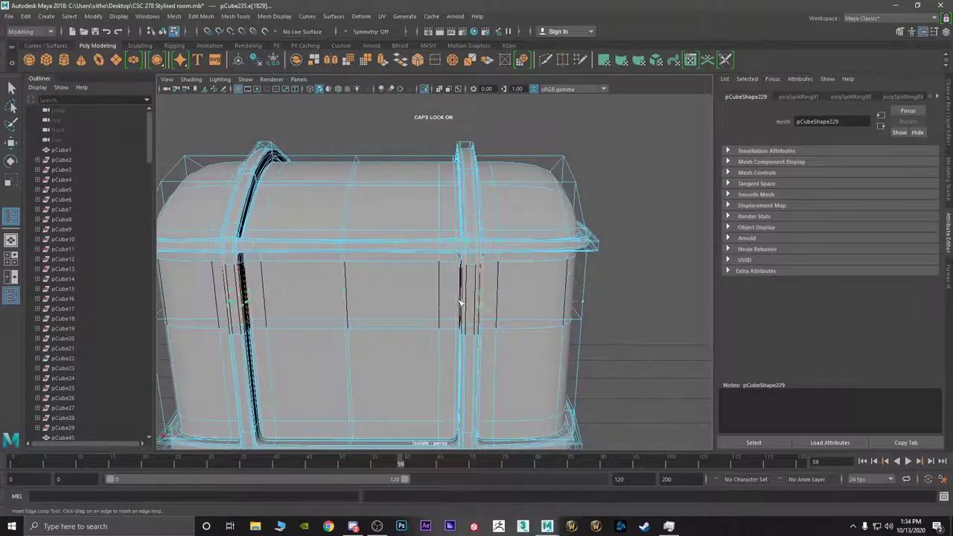
pyautogui.hotkey('ctrl', 'z')
# - Insert supporting edge loops where the vertical strap meets the chest's bottom band, undoing the misplaced loop made in smoothed preview
pyautogui.keyDown('alt'); pyautogui.moveTo(505, 327); pyautogui.dragTo(532, 242, button='middle'); pyautogui.keyUp('alt')
pyautogui.scroll(5, 527, 257)
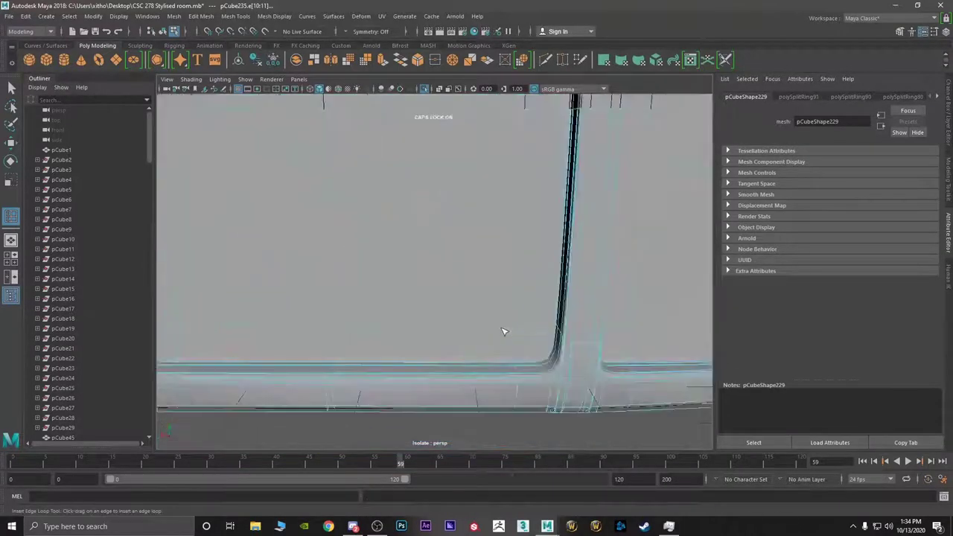
pyautogui.keyDown('alt'); pyautogui.moveTo(504, 332); pyautogui.dragTo(497, 255, button='middle'); pyautogui.keyUp('alt')
pyautogui.click(522, 283)
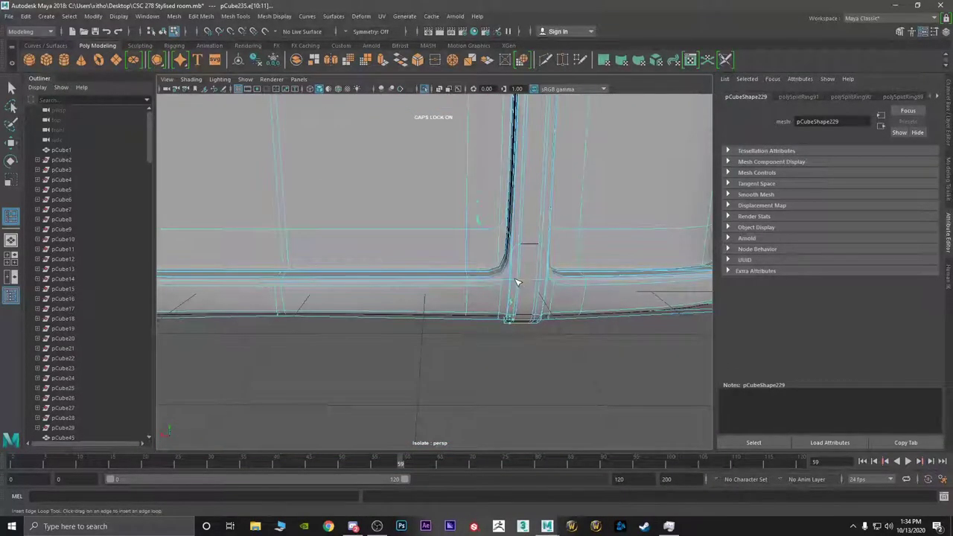
pyautogui.hotkey('ctrl', 'z')
pyautogui.press('1')
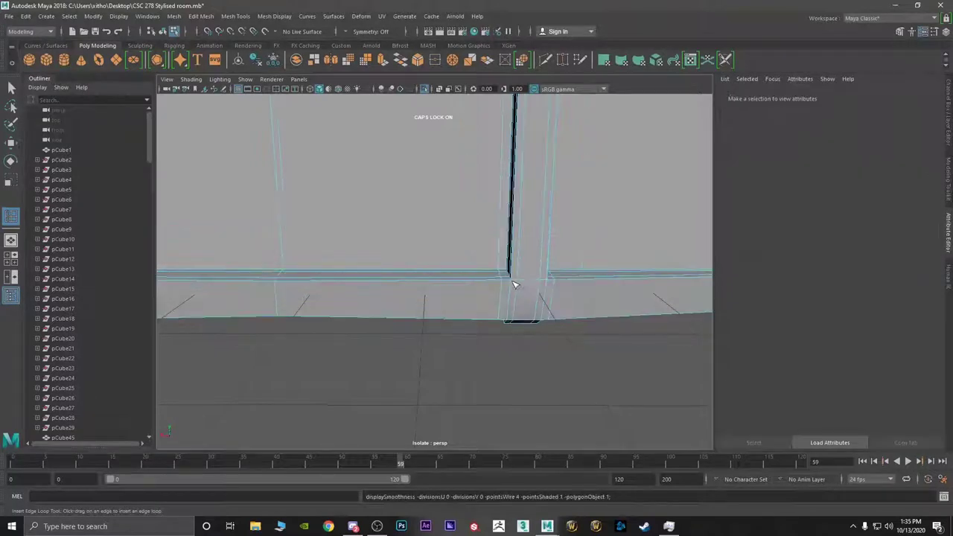
pyautogui.moveTo(513, 286)
pyautogui.keyDown('alt'); pyautogui.mouseDown()
pyautogui.moveTo(472, 274)
pyautogui.moveTo(504, 269)
pyautogui.mouseUp(); pyautogui.keyUp('alt')
pyautogui.click(505, 271)
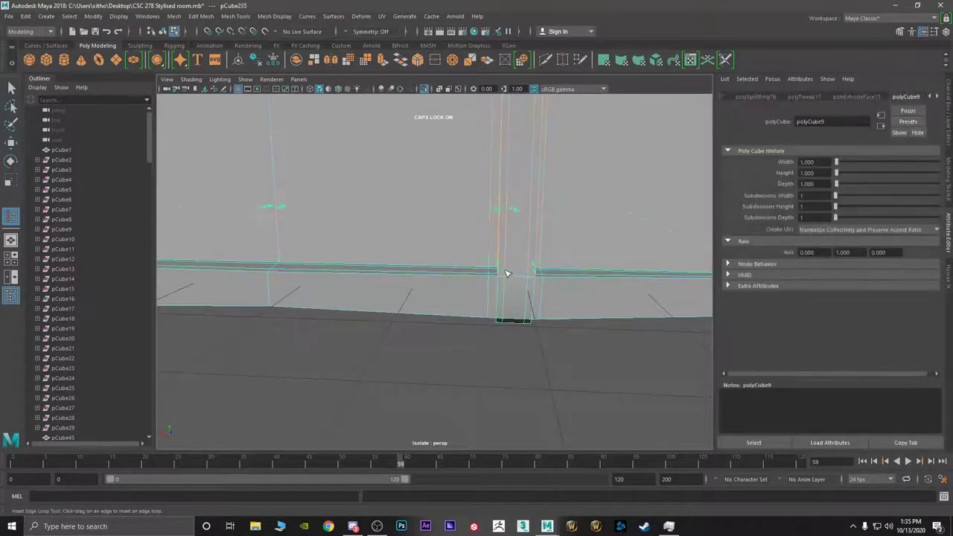
pyautogui.click(507, 317)
pyautogui.scroll(-5, 503, 316)
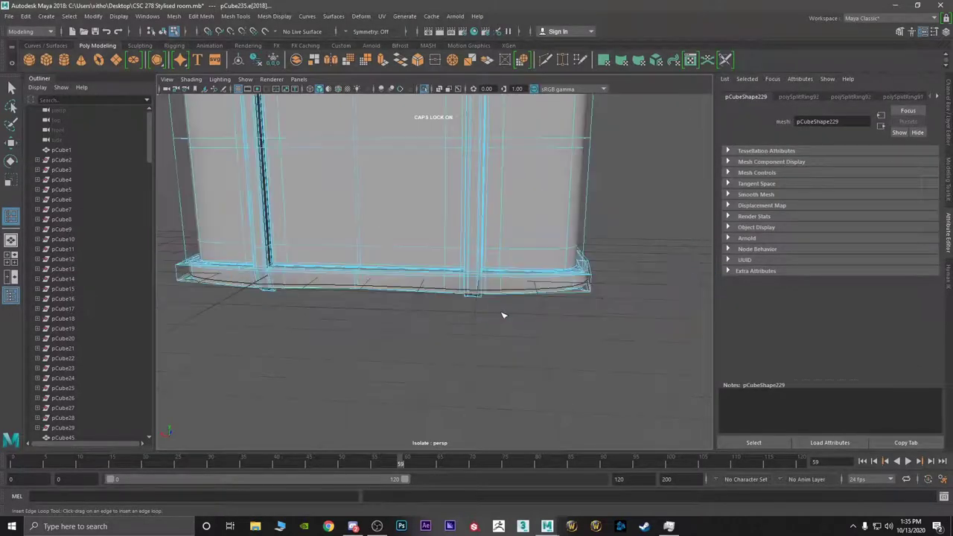
# - Return to object mode, deselect the chest, inspect its smoothed form, and turn off isolation to show the whole room
pyautogui.keyDown('alt'); pyautogui.moveTo(439, 293); pyautogui.dragTo(447, 386, button='middle'); pyautogui.keyUp('alt')
pyautogui.scroll(-5, 404, 321)
pyautogui.keyDown('alt'); pyautogui.moveTo(404, 321); pyautogui.dragTo(471, 320); pyautogui.keyUp('alt')
pyautogui.moveTo(424, 241); pyautogui.dragTo(470, 223, button='right')
pyautogui.click(513, 242)
pyautogui.keyDown('alt'); pyautogui.moveTo(562, 279); pyautogui.dragTo(618, 280); pyautogui.keyUp('alt')
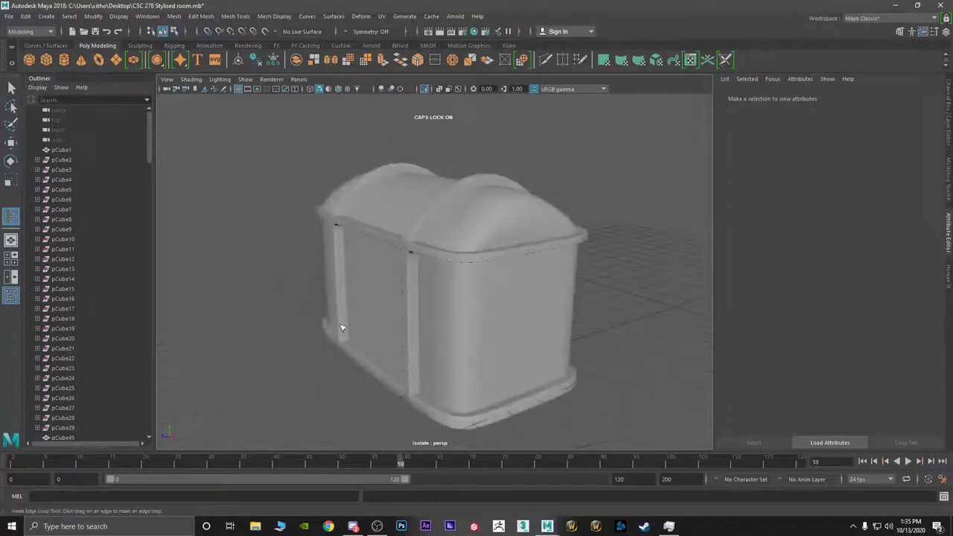
pyautogui.scroll(-5, 350, 318)
pyautogui.keyDown('alt'); pyautogui.moveTo(484, 292); pyautogui.dragTo(408, 337); pyautogui.keyUp('alt')
pyautogui.hotkey('ctrl', '1')
# - Examine the room's brick walls, table, shelf and stairs around the placed chest
pyautogui.keyDown('alt'); pyautogui.moveTo(299, 362); pyautogui.dragTo(549, 327); pyautogui.keyUp('alt')
pyautogui.keyDown('alt'); pyautogui.moveTo(661, 206); pyautogui.dragTo(533, 293, button='middle'); pyautogui.keyUp('alt')
pyautogui.scroll(3, 533, 293)
pyautogui.keyDown('alt'); pyautogui.moveTo(606, 269); pyautogui.dragTo(701, 282); pyautogui.keyUp('alt')
pyautogui.keyDown('alt'); pyautogui.moveTo(449, 294); pyautogui.dragTo(419, 324, button='middle'); pyautogui.keyUp('alt')
pyautogui.scroll(5, 435, 289)
pyautogui.keyDown('alt'); pyautogui.moveTo(496, 294); pyautogui.dragTo(449, 288); pyautogui.keyUp('alt')
pyautogui.keyDown('alt'); pyautogui.moveTo(444, 280); pyautogui.dragTo(470, 292, button='middle'); pyautogui.keyUp('alt')
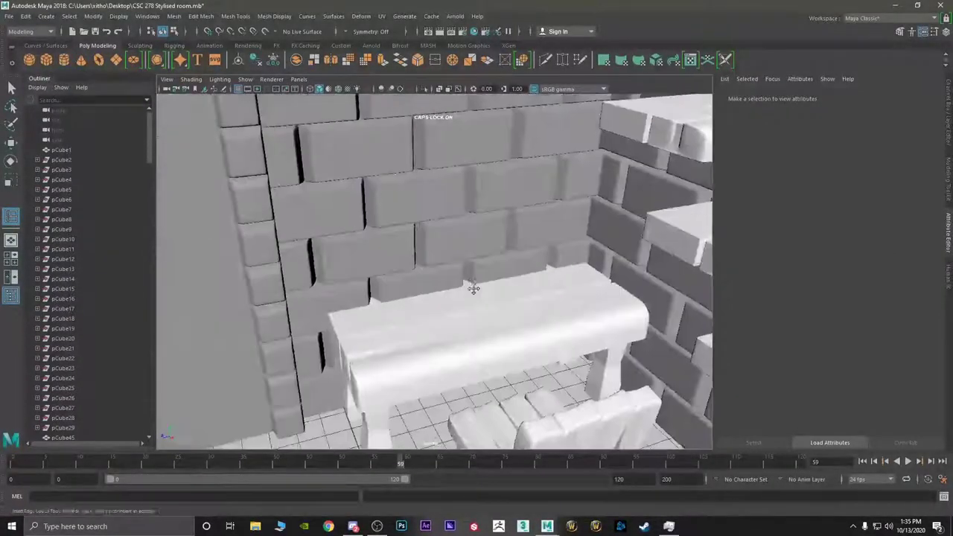
pyautogui.keyDown('alt'); pyautogui.moveTo(471, 293); pyautogui.dragTo(421, 352); pyautogui.keyUp('alt')
pyautogui.scroll(-4, 449, 299)
pyautogui.scroll(-6, 395, 304)
# - Create a polygon cube and move it up onto the wall shelf above the table
pyautogui.press('g')
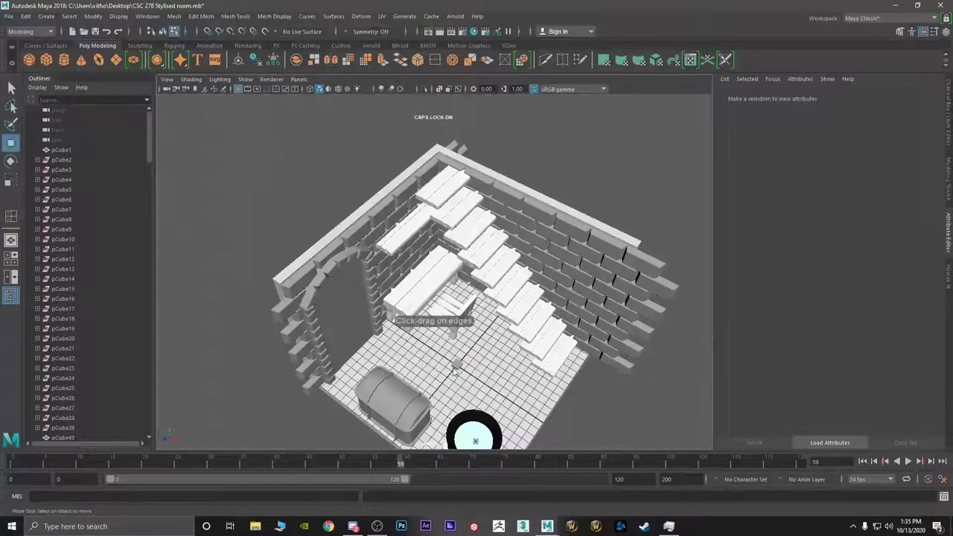
pyautogui.moveTo(455, 368); pyautogui.dragTo(497, 226, button='right')
pyautogui.click(457, 365)
pyautogui.keyDown('alt'); pyautogui.moveTo(457, 363); pyautogui.dragTo(420, 280); pyautogui.keyUp('alt')
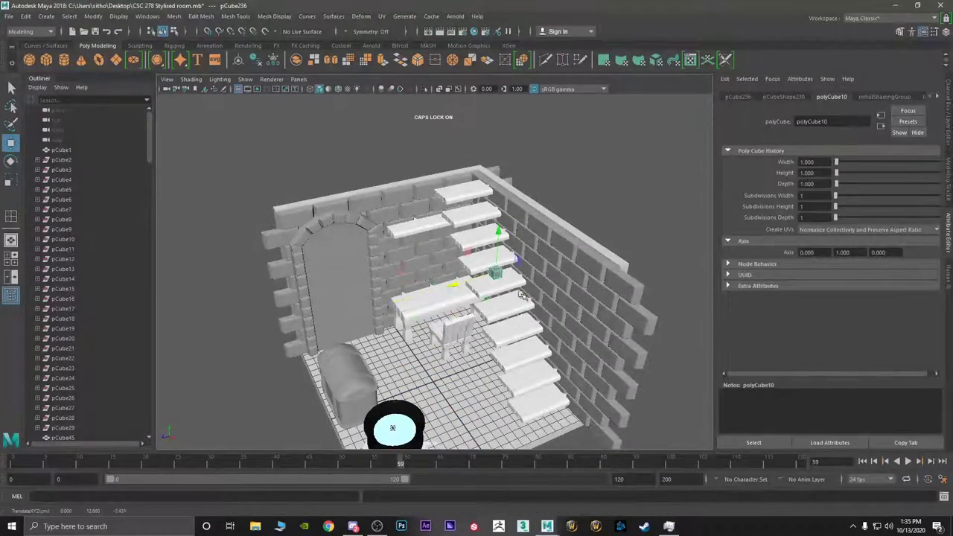
pyautogui.scroll(5, 455, 221)
pyautogui.keyDown('alt'); pyautogui.moveTo(447, 220); pyautogui.dragTo(481, 199); pyautogui.keyUp('alt')
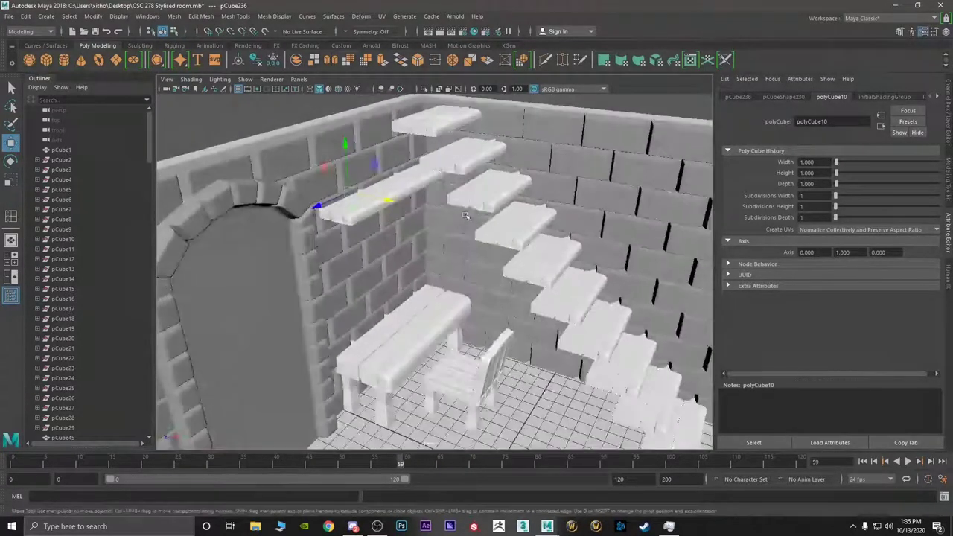
pyautogui.moveTo(393, 200); pyautogui.dragTo(448, 208)
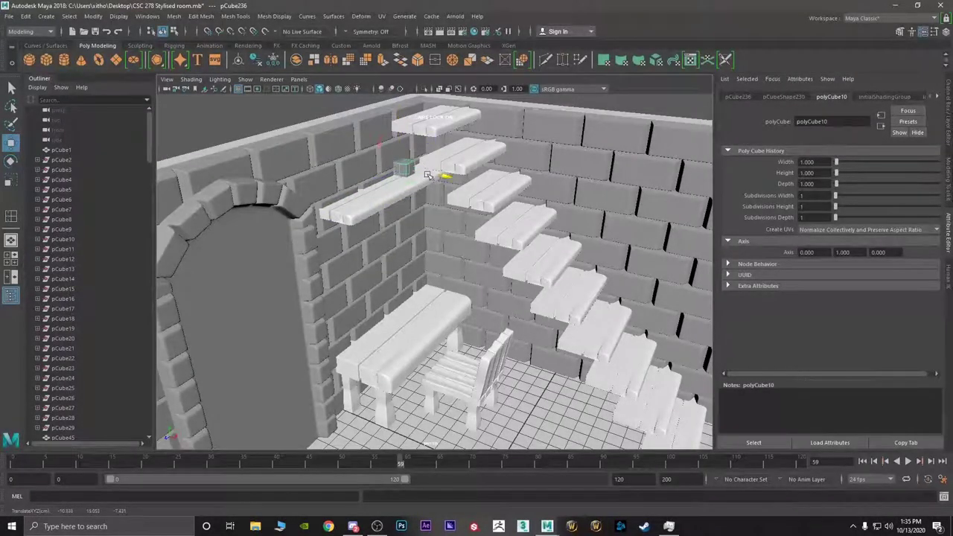
pyautogui.moveTo(412, 140); pyautogui.dragTo(412, 137)
# - Scale the cube to about 1.96 in X, stretch it taller into an upright book block, and reposition it on the shelf
pyautogui.keyDown('alt'); pyautogui.moveTo(412, 137); pyautogui.dragTo(441, 145); pyautogui.keyUp('alt')
pyautogui.scroll(5, 402, 156)
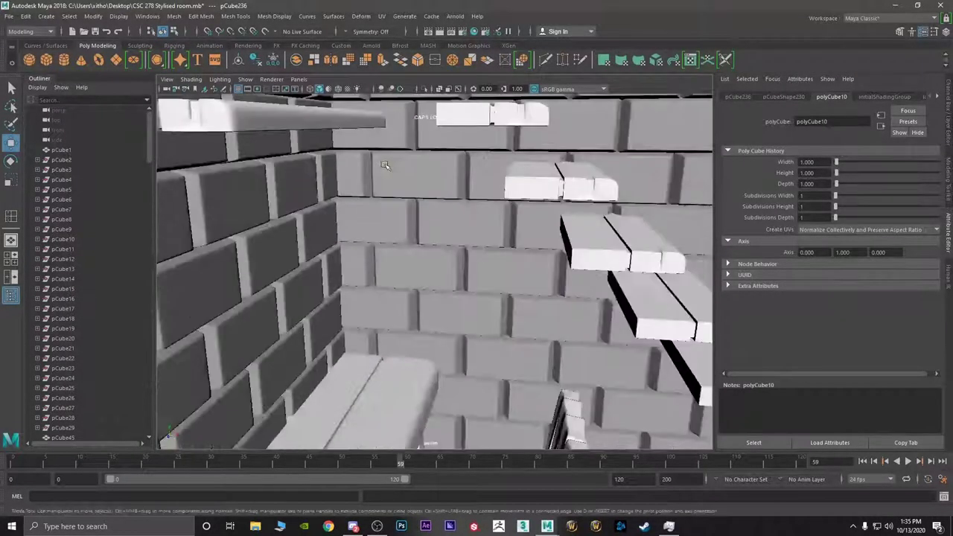
pyautogui.keyDown('alt'); pyautogui.moveTo(358, 167); pyautogui.dragTo(375, 160); pyautogui.keyUp('alt')
pyautogui.keyDown('alt'); pyautogui.moveTo(373, 159); pyautogui.dragTo(401, 294, button='middle'); pyautogui.keyUp('alt')
pyautogui.scroll(3, 401, 294)
pyautogui.keyDown('alt'); pyautogui.moveTo(400, 293); pyautogui.dragTo(372, 166); pyautogui.keyUp('alt')
pyautogui.press('r')
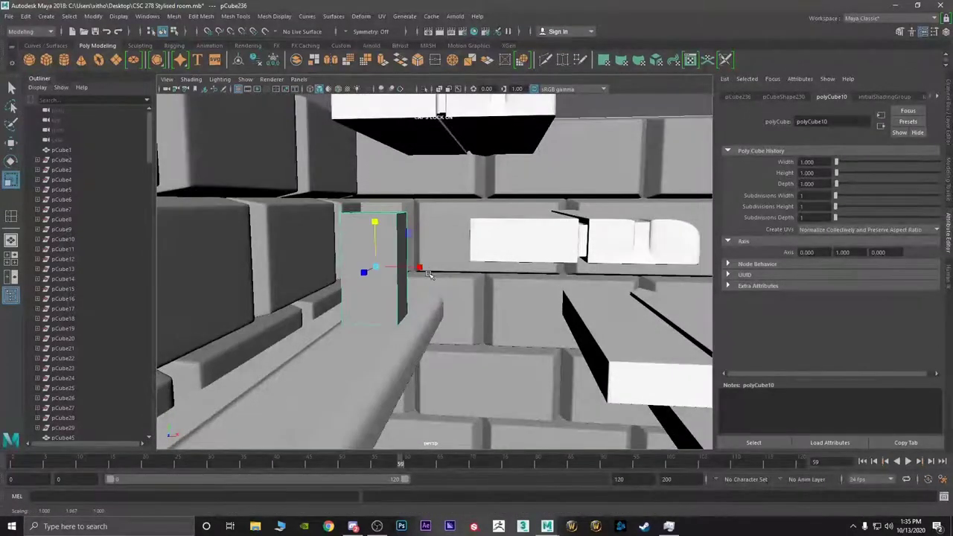
pyautogui.moveTo(422, 269)
pyautogui.mouseDown()
pyautogui.moveTo(466, 268)
pyautogui.moveTo(429, 255)
pyautogui.mouseUp()
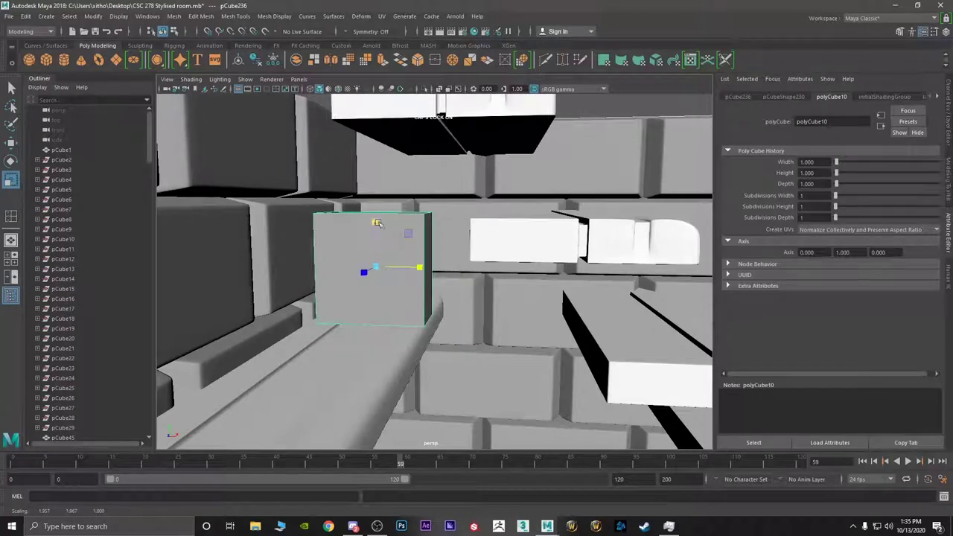
pyautogui.moveTo(376, 224); pyautogui.dragTo(376, 214)
pyautogui.press('w')
pyautogui.moveTo(377, 250); pyautogui.dragTo(398, 226)
pyautogui.press('r')
# - Isolate and frame the book block, switch to face mode and select one of its faces
pyautogui.scroll(3, 468, 233)
pyautogui.hotkey('ctrl', '1')
pyautogui.press('f')
pyautogui.rightClick(398, 227)
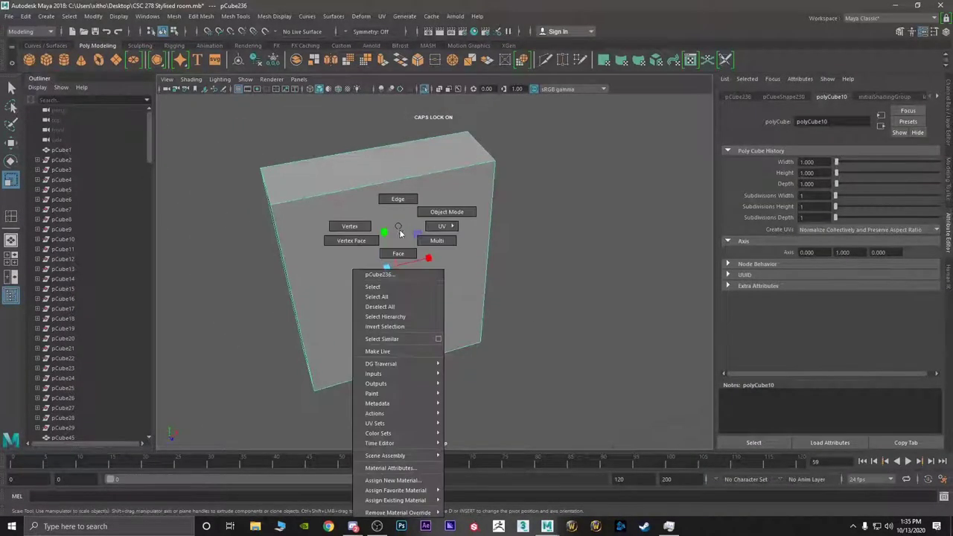
pyautogui.click(400, 254)
pyautogui.click(315, 228)
pyautogui.keyDown('alt'); pyautogui.moveTo(314, 227); pyautogui.dragTo(394, 291); pyautogui.keyUp('alt')
# - Insert three edge loops across the book block's thickness, one at the centre and one on each side of it
pyautogui.rightClick(479, 238)
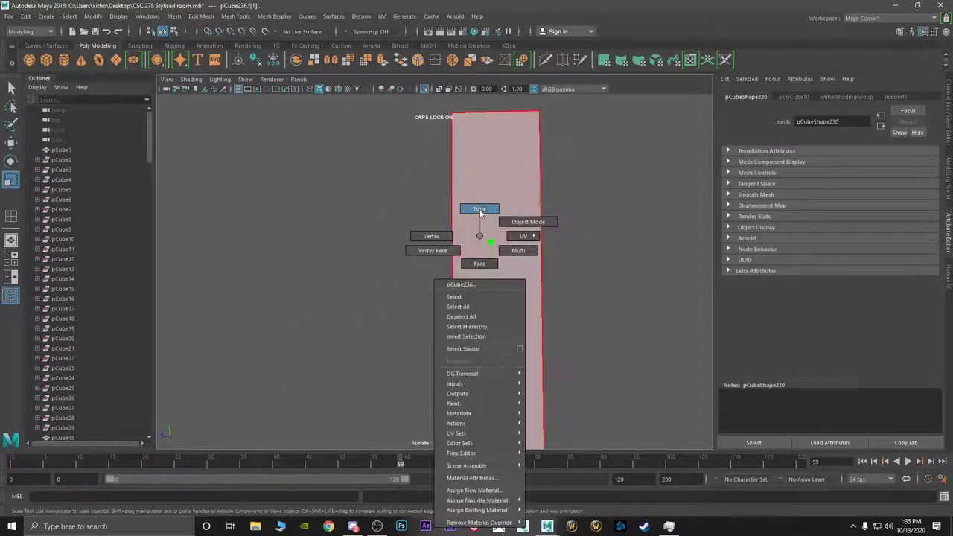
pyautogui.click(481, 209)
pyautogui.keyDown('alt'); pyautogui.moveTo(472, 226); pyautogui.dragTo(452, 302); pyautogui.keyUp('alt')
pyautogui.click(436, 206)
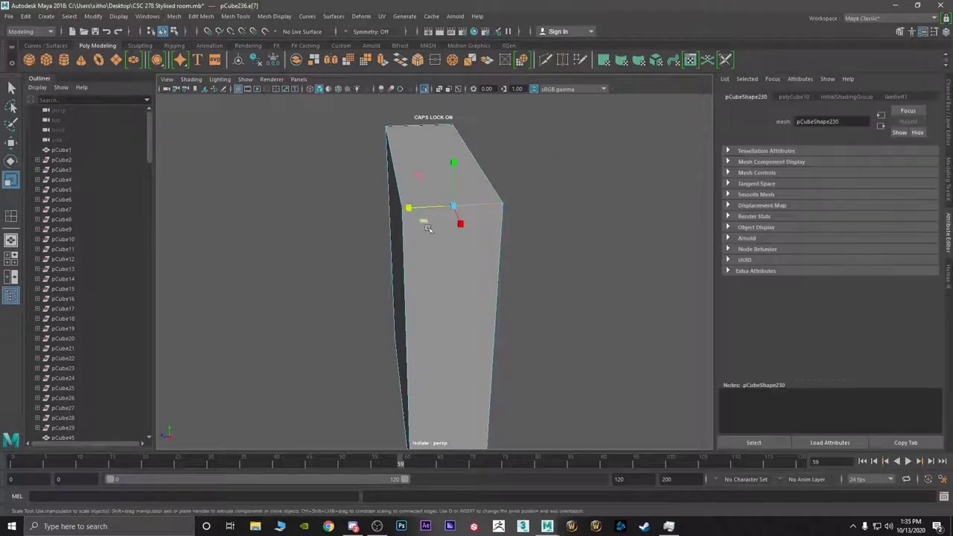
pyautogui.keyDown('alt'); pyautogui.moveTo(428, 238); pyautogui.dragTo(441, 202); pyautogui.keyUp('alt')
pyautogui.keyDown('shift'); pyautogui.moveTo(441, 202); pyautogui.dragTo(439, 268, button='right'); pyautogui.keyUp('shift')
pyautogui.click(445, 201)
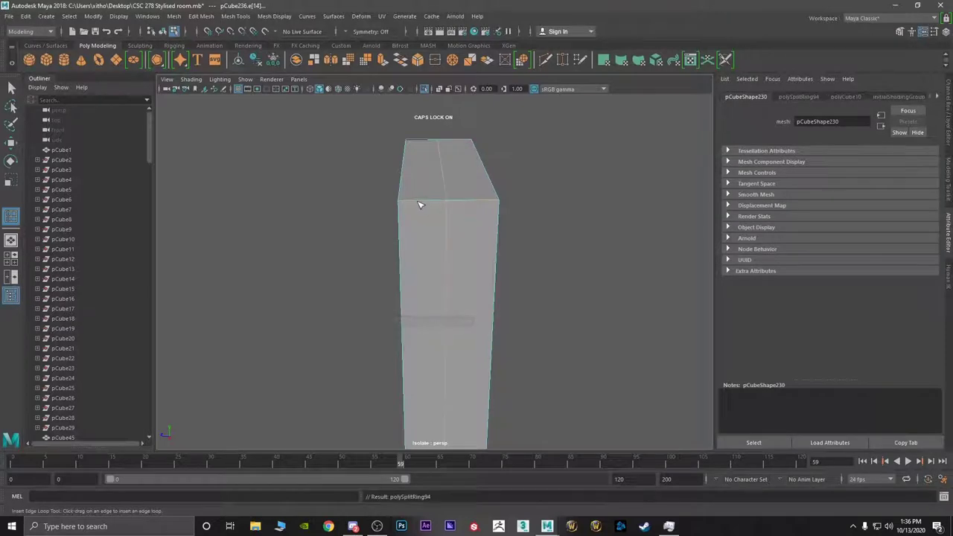
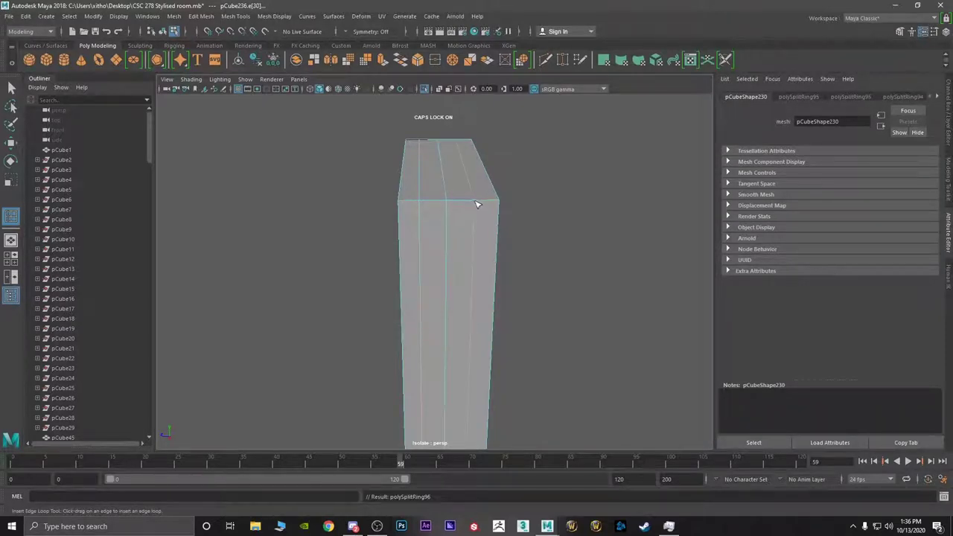
# - Insert supporting edge loops close to the block's spine edge and next to both of its broad faces
pyautogui.keyDown('alt'); pyautogui.moveTo(451, 252); pyautogui.dragTo(511, 250); pyautogui.keyUp('alt')
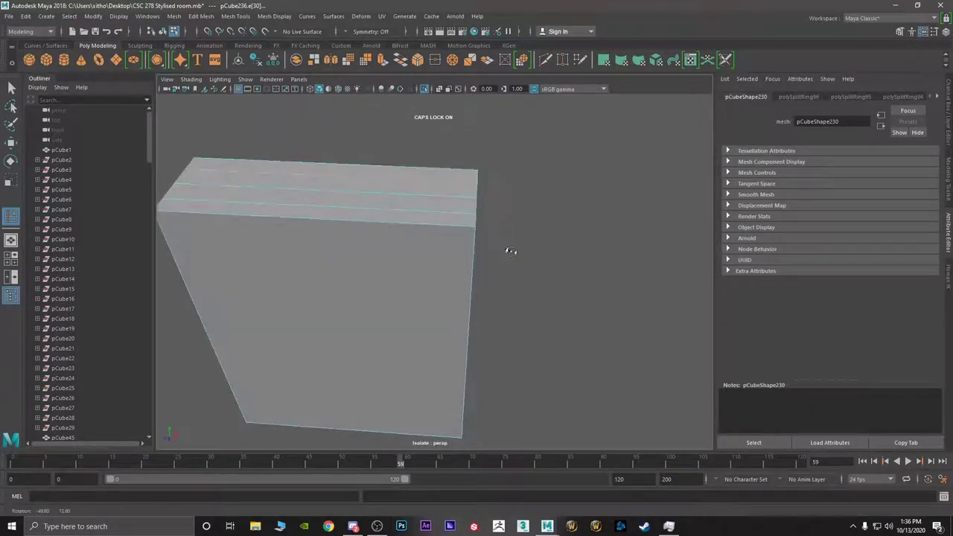
pyautogui.click(466, 218)
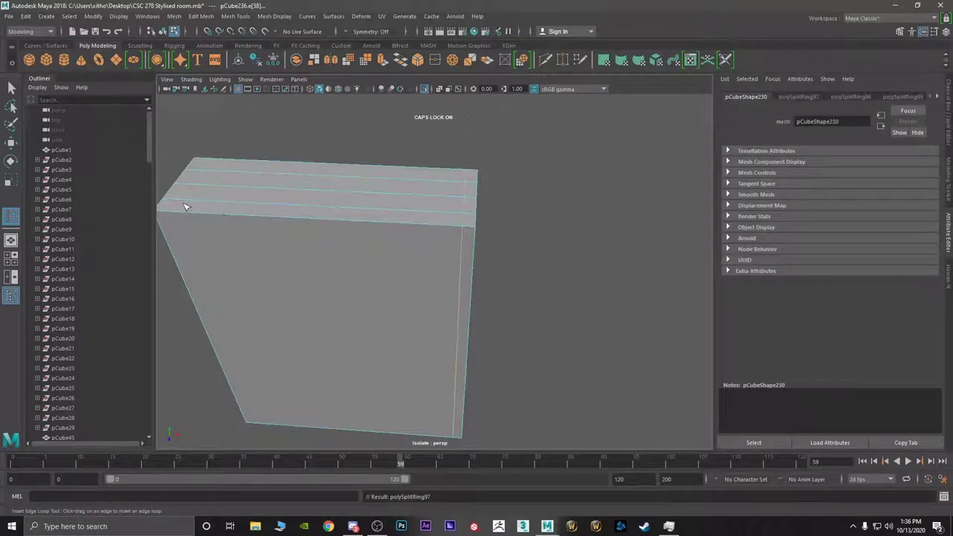
pyautogui.keyDown('alt'); pyautogui.moveTo(269, 226); pyautogui.dragTo(424, 200); pyautogui.keyUp('alt')
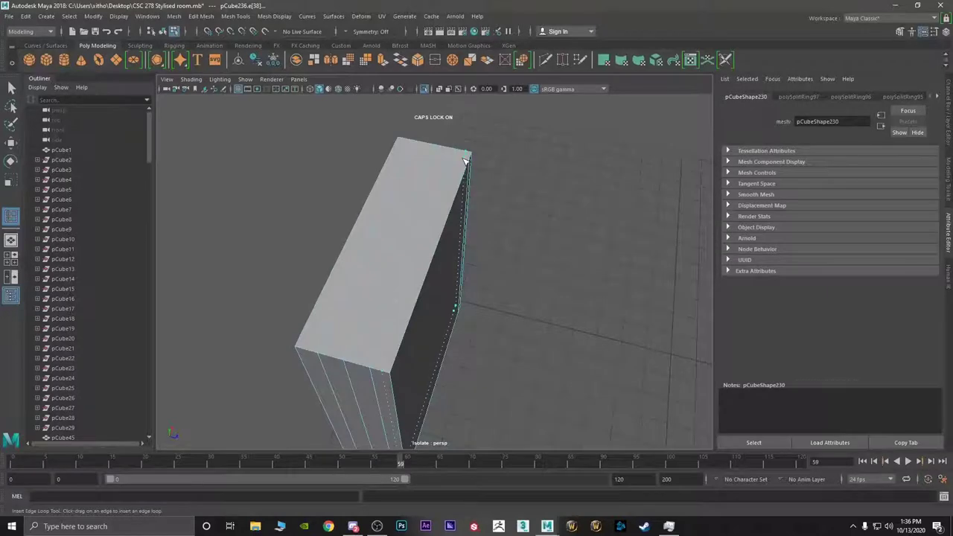
pyautogui.click(402, 149)
pyautogui.keyDown('alt'); pyautogui.moveTo(402, 149); pyautogui.dragTo(314, 207); pyautogui.keyUp('alt')
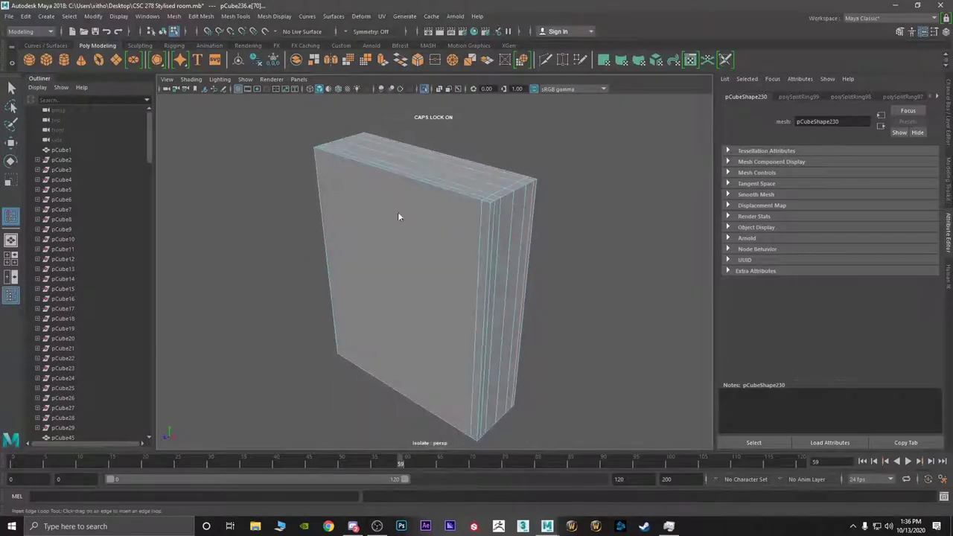
# - Select the inner vertical edges of the book's spine and move them slightly outward
pyautogui.rightClick(398, 215)
pyautogui.moveTo(385, 181); pyautogui.dragTo(385, 180, button='right')
pyautogui.keyDown('alt'); pyautogui.moveTo(559, 231); pyautogui.dragTo(492, 301); pyautogui.keyUp('alt')
pyautogui.click(461, 243)
pyautogui.press('w')
pyautogui.keyDown('shift'); pyautogui.click(467, 266); pyautogui.keyUp('shift')
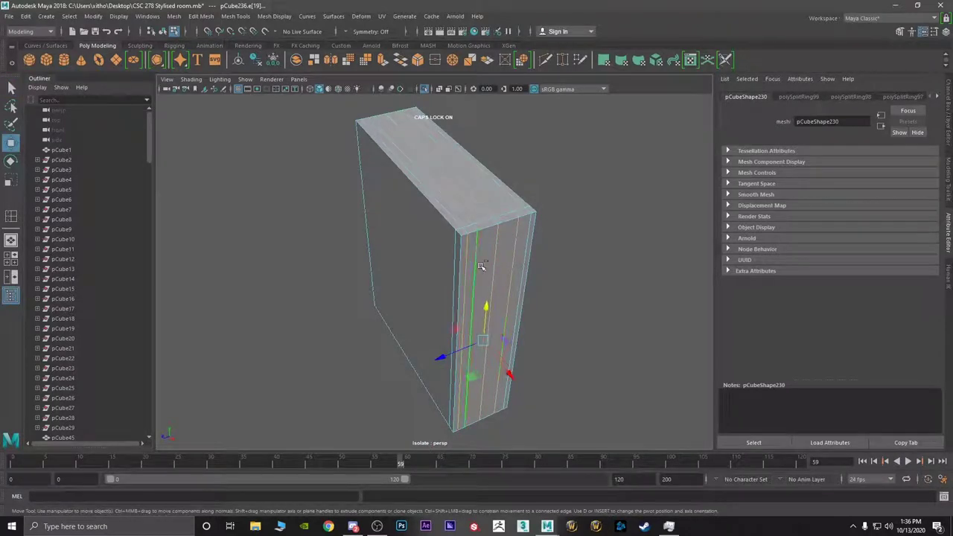
pyautogui.keyDown('shift'); pyautogui.click(526, 248); pyautogui.keyUp('shift')
pyautogui.moveTo(513, 370); pyautogui.dragTo(518, 373, button='middle')
# - Select the three central vertical edges of the spine and move them further outward
pyautogui.click(477, 273)
pyautogui.keyDown('shift'); pyautogui.click(520, 258); pyautogui.keyUp('shift')
pyautogui.keyDown('shift'); pyautogui.click(503, 261); pyautogui.keyUp('shift')
pyautogui.keyDown('alt'); pyautogui.moveTo(529, 259); pyautogui.dragTo(509, 273); pyautogui.keyUp('alt')
pyautogui.keyDown('shift'); pyautogui.click(510, 274); pyautogui.keyUp('shift')
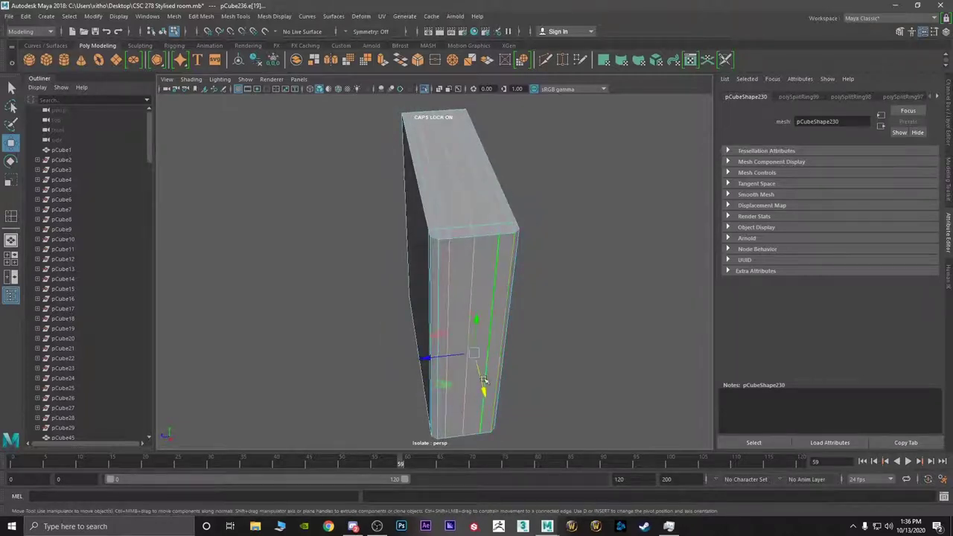
pyautogui.moveTo(482, 381); pyautogui.dragTo(482, 386, button='middle')
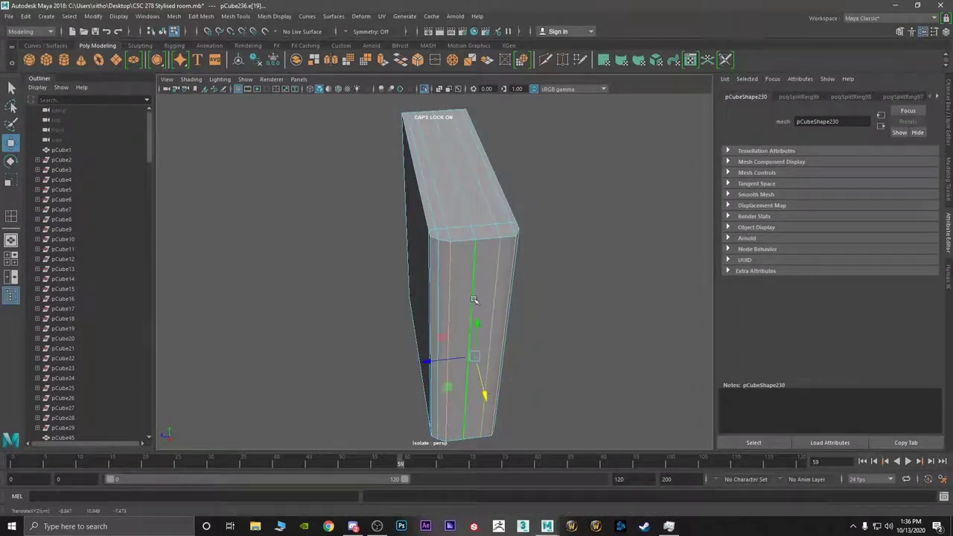
# - Pull the spine's centre edge outward and shift the edges on either side of it to shape a rounded curve
pyautogui.keyDown('alt'); pyautogui.moveTo(491, 312); pyautogui.dragTo(476, 345); pyautogui.keyUp('alt')
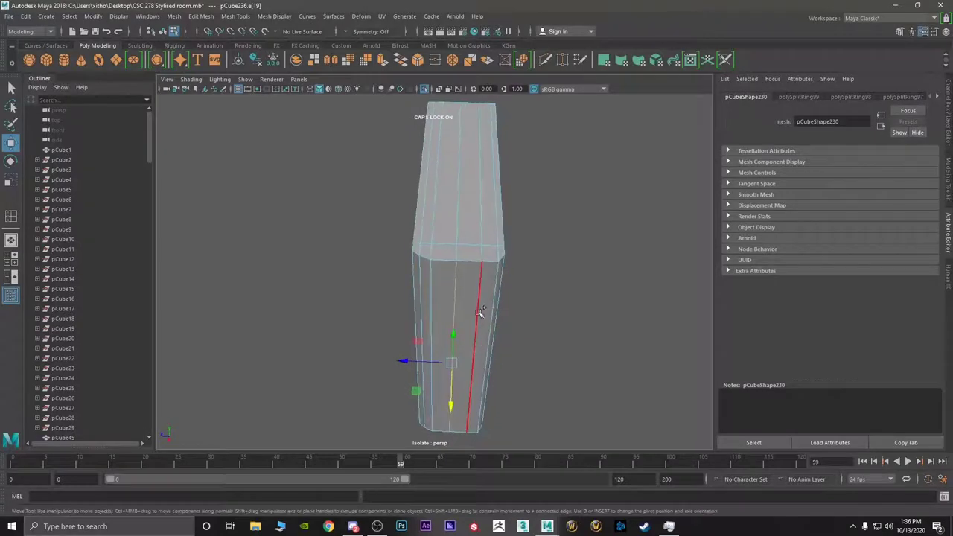
pyautogui.moveTo(451, 396); pyautogui.dragTo(449, 403)
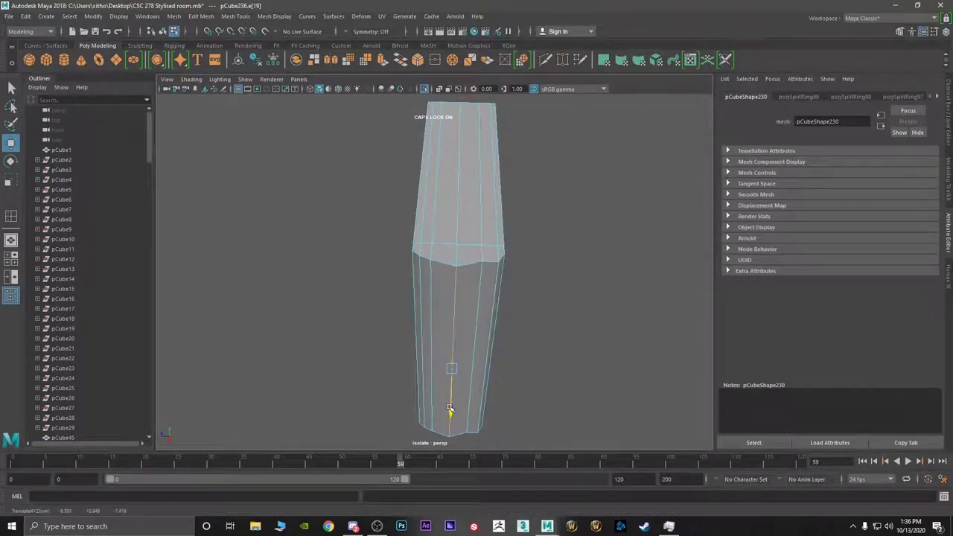
pyautogui.click(479, 304)
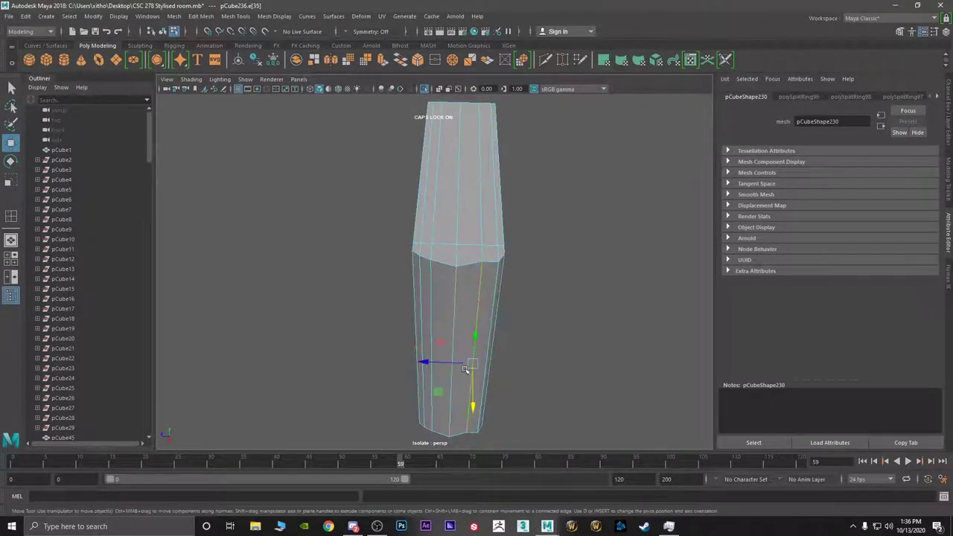
pyautogui.moveTo(473, 400); pyautogui.dragTo(474, 402)
pyautogui.moveTo(437, 320)
pyautogui.keyDown('alt'); pyautogui.mouseDown()
pyautogui.moveTo(437, 348)
pyautogui.moveTo(434, 338)
pyautogui.mouseUp(); pyautogui.keyUp('alt')
pyautogui.click(435, 334)
pyautogui.moveTo(431, 393); pyautogui.dragTo(431, 408)
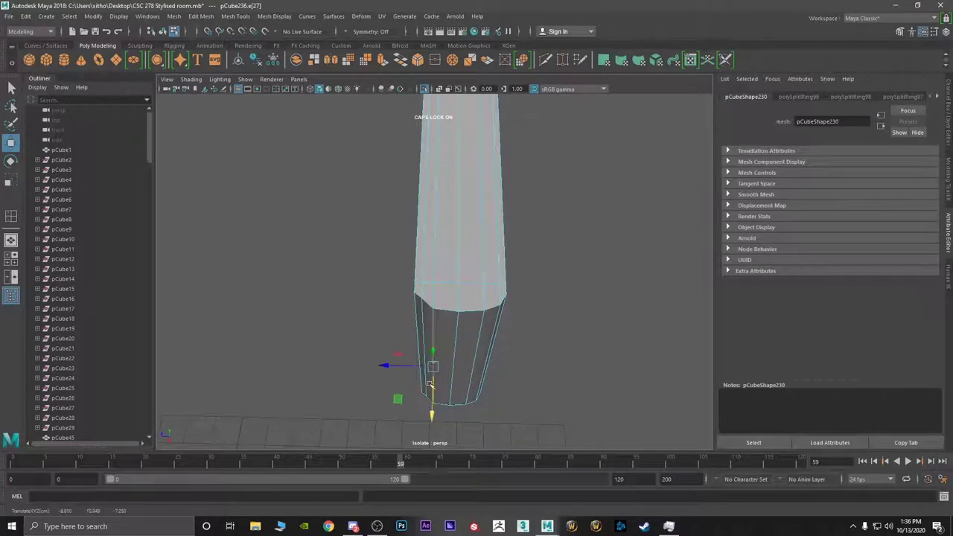
# - Select all the narrow faces across the book's top end, including those at the rounded spine
pyautogui.click(434, 379)
pyautogui.moveTo(423, 400); pyautogui.dragTo(490, 313)
pyautogui.moveTo(488, 194); pyautogui.dragTo(489, 222, button='right')
pyautogui.scroll(3, 503, 230)
pyautogui.click(552, 201)
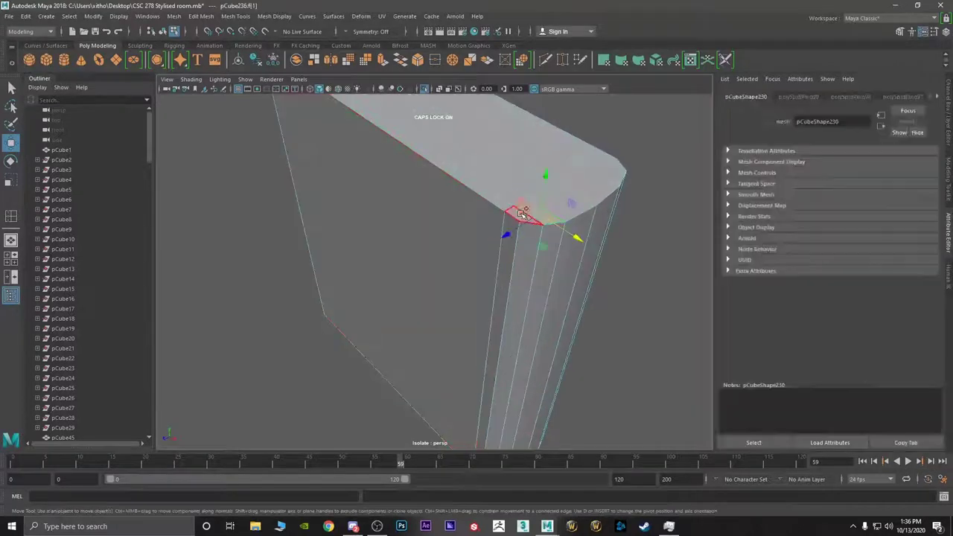
pyautogui.keyDown('shift'); pyautogui.click(555, 200); pyautogui.keyUp('shift')
pyautogui.keyDown('shift'); pyautogui.click(581, 184); pyautogui.keyUp('shift')
pyautogui.keyDown('shift'); pyautogui.click(603, 169); pyautogui.keyUp('shift')
pyautogui.keyDown('shift'); pyautogui.click(602, 157); pyautogui.keyUp('shift')
pyautogui.keyDown('shift'); pyautogui.click(586, 148); pyautogui.keyUp('shift')
pyautogui.keyDown('shift'); pyautogui.click(563, 145); pyautogui.keyUp('shift')
pyautogui.keyDown('shift'); pyautogui.click(540, 153); pyautogui.keyUp('shift')
pyautogui.keyDown('shift'); pyautogui.click(515, 167); pyautogui.keyUp('shift')
pyautogui.keyDown('shift'); pyautogui.click(495, 179); pyautogui.keyUp('shift')
pyautogui.keyDown('shift'); pyautogui.click(482, 191); pyautogui.keyUp('shift')
# - Add the faces of the book's fore-edge and its bottom end to the selection
pyautogui.scroll(-5, 458, 195)
pyautogui.keyDown('alt'); pyautogui.moveTo(453, 196); pyautogui.dragTo(516, 174); pyautogui.keyUp('alt')
pyautogui.scroll(3, 376, 253)
pyautogui.keyDown('shift'); pyautogui.click(297, 242); pyautogui.keyUp('shift')
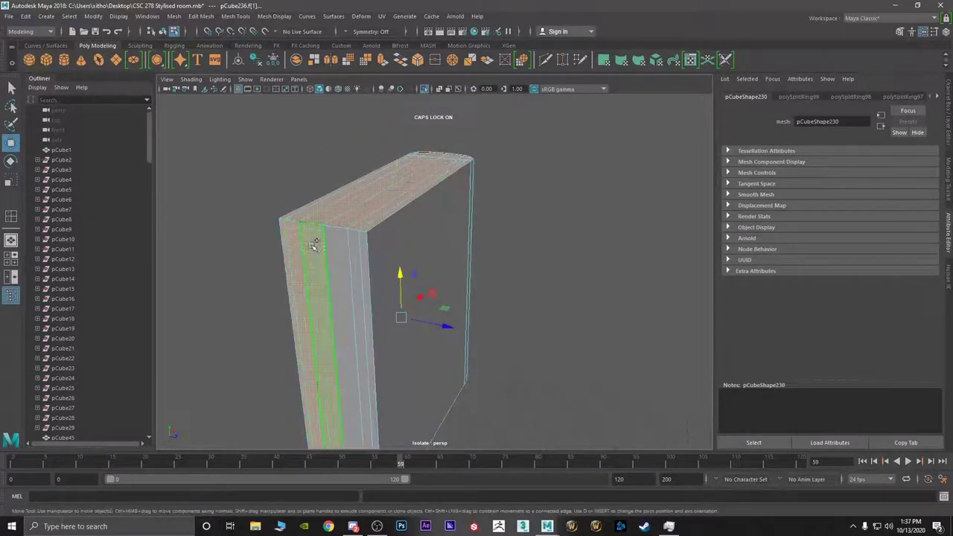
pyautogui.scroll(-4, 362, 253)
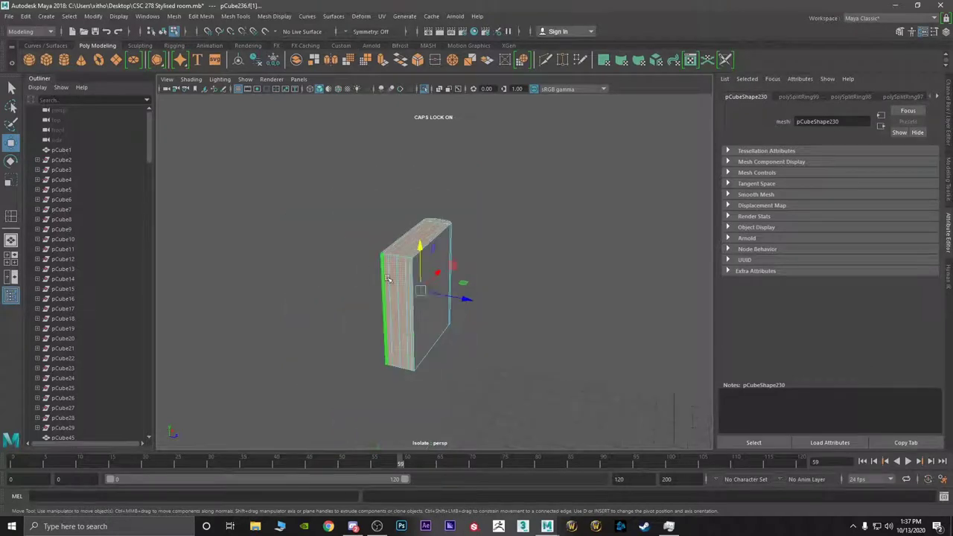
pyautogui.keyDown('alt'); pyautogui.moveTo(361, 253); pyautogui.dragTo(434, 232); pyautogui.keyUp('alt')
pyautogui.press('f')
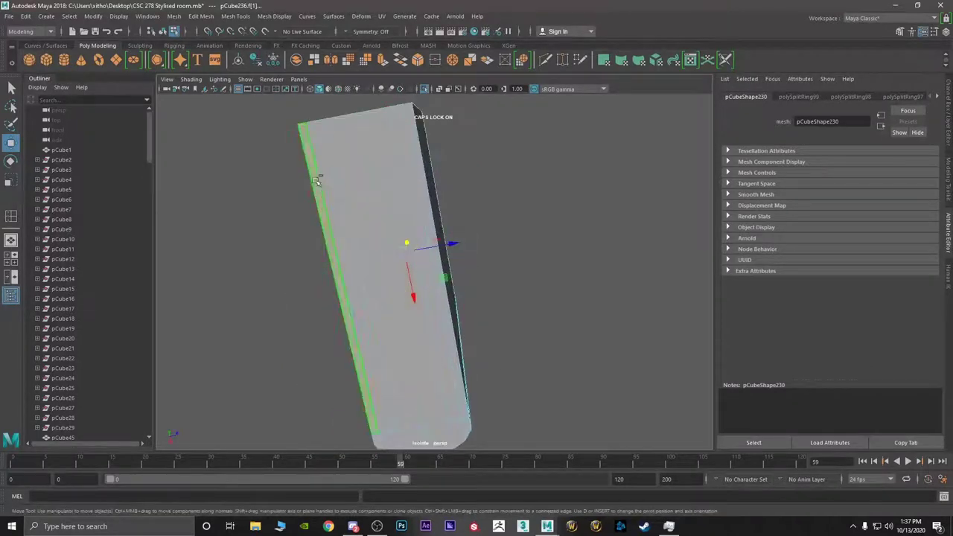
pyautogui.keyDown('shift'); pyautogui.click(359, 182); pyautogui.keyUp('shift')
pyautogui.keyDown('shift'); pyautogui.click(385, 184); pyautogui.keyUp('shift')
pyautogui.keyDown('shift'); pyautogui.click(408, 184); pyautogui.keyUp('shift')
pyautogui.keyDown('shift'); pyautogui.click(422, 182); pyautogui.keyUp('shift')
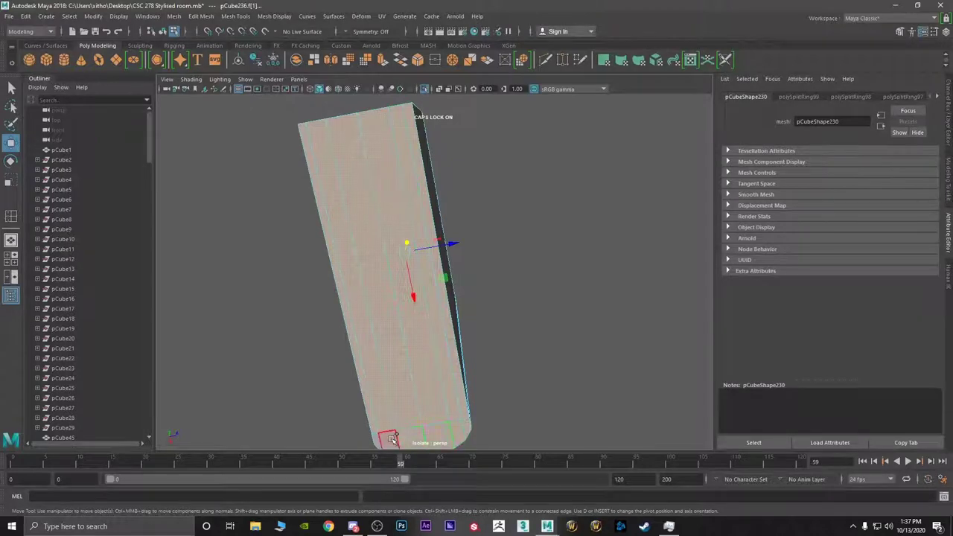
# - Extrude the selected page-side faces and scale the extrusion inward to leave a thin border for the covers
pyautogui.keyDown('alt'); pyautogui.moveTo(521, 313); pyautogui.dragTo(456, 298); pyautogui.keyUp('alt')
pyautogui.scroll(-5, 438, 266)
pyautogui.scroll(4, 372, 260)
pyautogui.keyDown('shift'); pyautogui.moveTo(368, 242); pyautogui.dragTo(362, 265, button='right'); pyautogui.keyUp('shift')
pyautogui.keyDown('alt'); pyautogui.moveTo(363, 258); pyautogui.dragTo(406, 198); pyautogui.keyUp('alt')
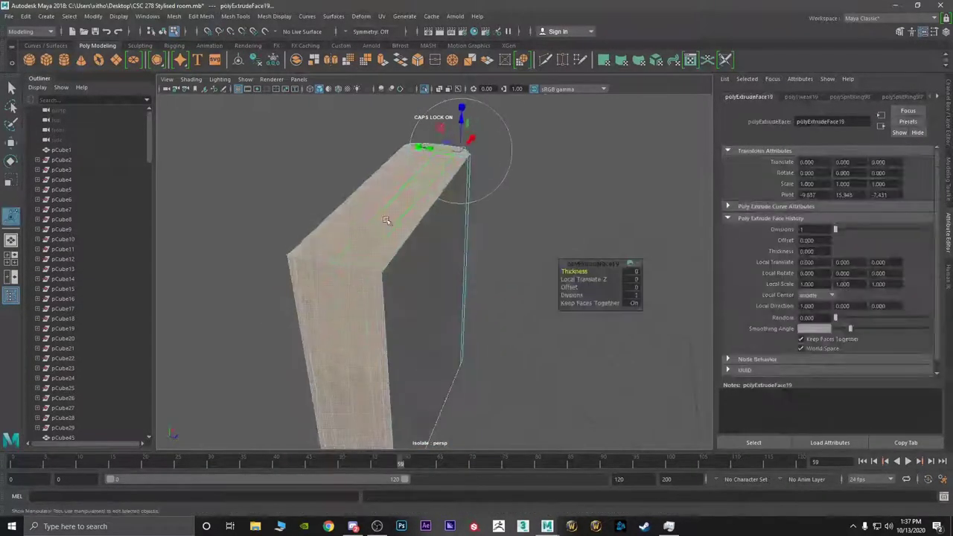
pyautogui.moveTo(418, 149); pyautogui.dragTo(506, 156)
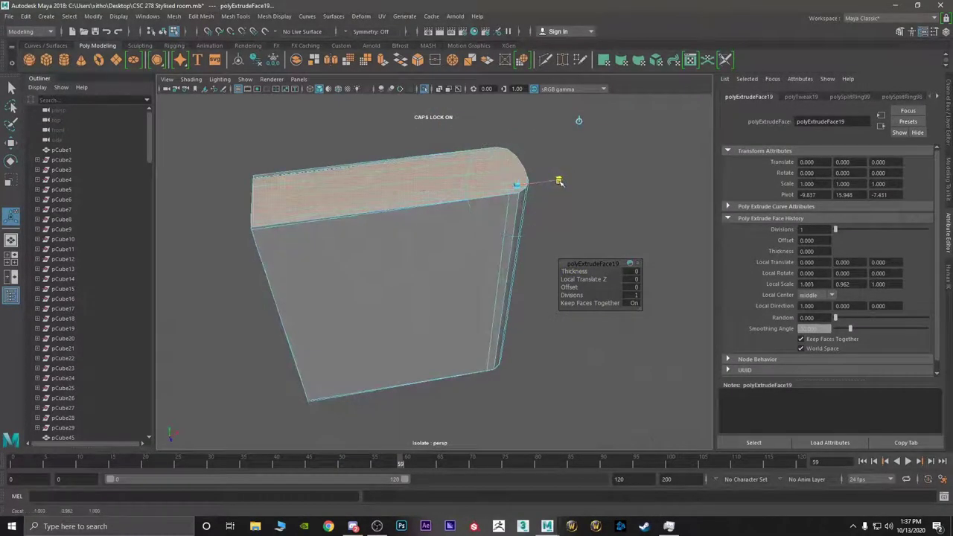
pyautogui.keyDown('alt'); pyautogui.moveTo(553, 180); pyautogui.dragTo(456, 180); pyautogui.keyUp('alt')
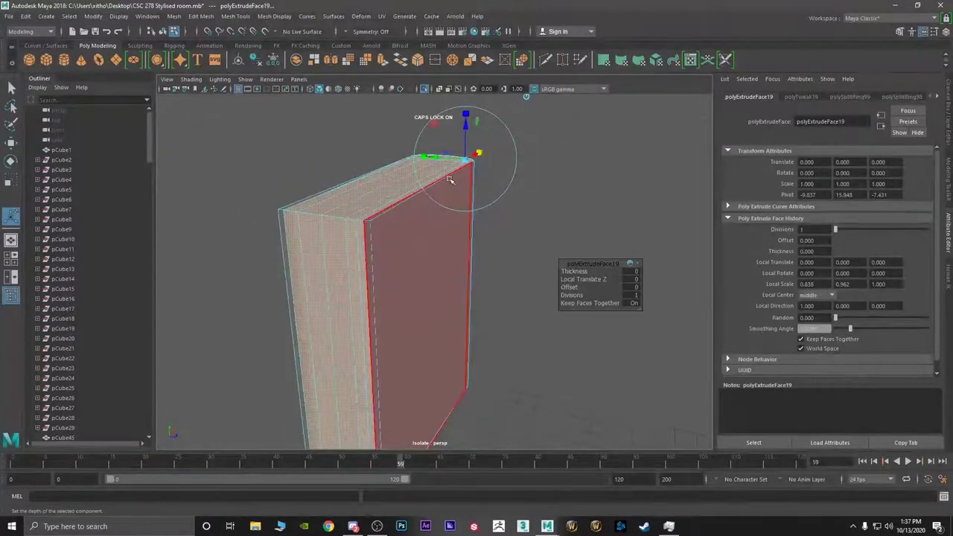
# - Extrude the narrowed page faces again and sink them between the covers, checking the book in smooth preview
pyautogui.hotkey('ctrl', 'e')
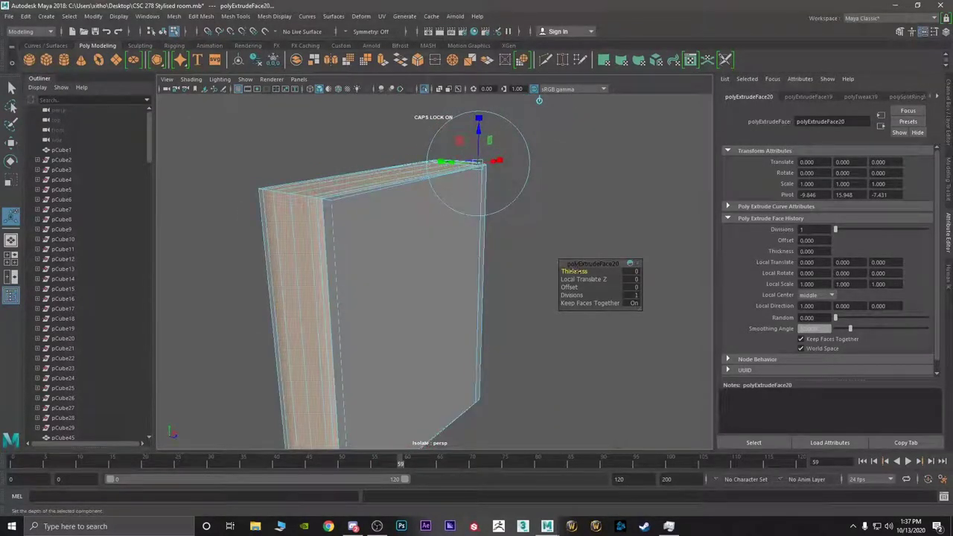
pyautogui.moveTo(577, 271)
pyautogui.mouseDown()
pyautogui.moveTo(587, 271)
pyautogui.moveTo(569, 271)
pyautogui.mouseUp()
pyautogui.moveTo(417, 239); pyautogui.dragTo(467, 223, button='right')
pyautogui.scroll(-3, 419, 225)
pyautogui.keyDown('alt'); pyautogui.moveTo(468, 257); pyautogui.dragTo(385, 236); pyautogui.keyUp('alt')
pyautogui.press('3')
pyautogui.press('1')
# - Insert supporting edge loops near the book's borders and finish in object mode with the mesh smoothed
pyautogui.moveTo(385, 236); pyautogui.dragTo(395, 307, button='right')
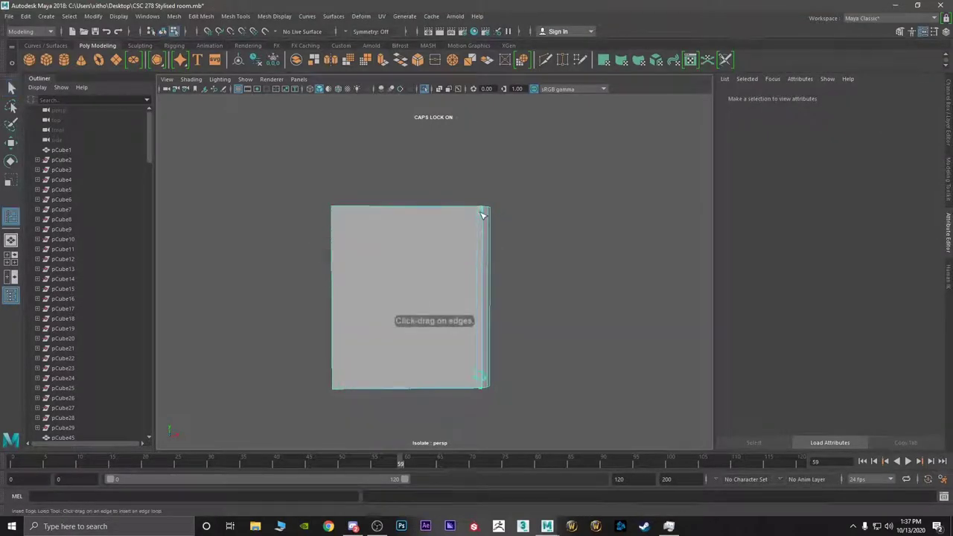
pyautogui.click(482, 219)
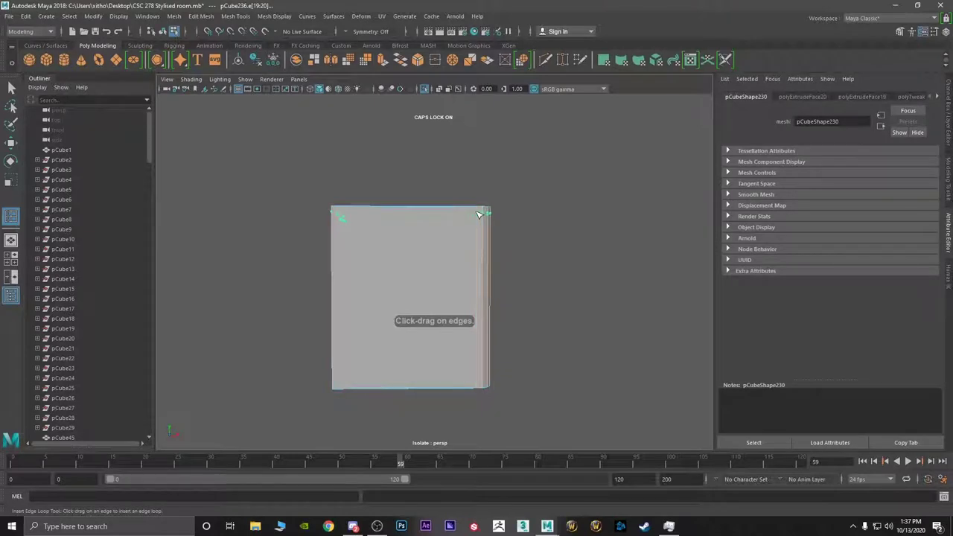
pyautogui.click(483, 213)
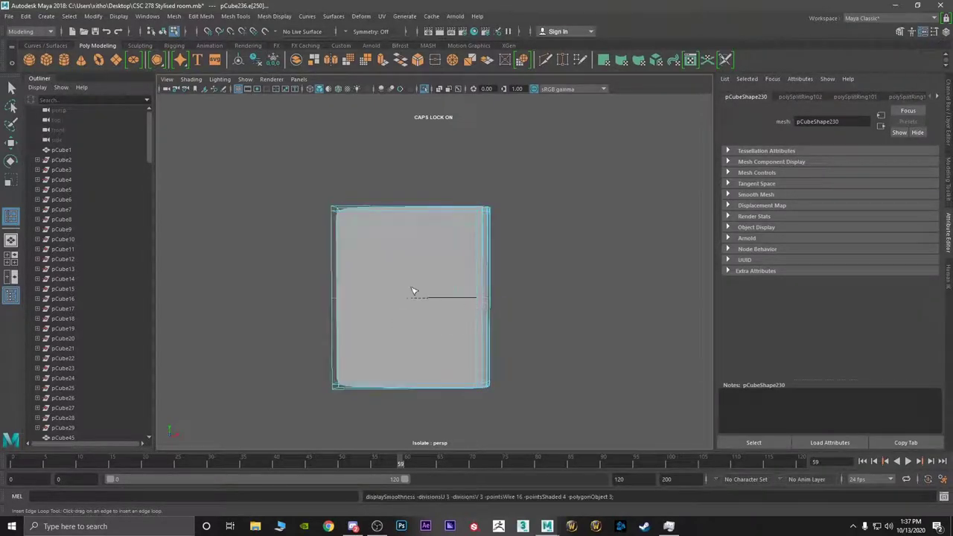
pyautogui.keyDown('alt'); pyautogui.moveTo(402, 283); pyautogui.dragTo(468, 293); pyautogui.keyUp('alt')
pyautogui.moveTo(416, 240); pyautogui.dragTo(467, 226, button='right')
pyautogui.keyDown('alt'); pyautogui.moveTo(504, 264); pyautogui.dragTo(417, 216); pyautogui.keyUp('alt')
# - Show the full room again and line up copies of the book side by side on the wall shelf
pyautogui.click(427, 263)
pyautogui.hotkey('ctrl', '1')
pyautogui.scroll(-4, 430, 254)
pyautogui.press('capslock')
pyautogui.press('w')
pyautogui.keyDown('alt'); pyautogui.moveTo(417, 215); pyautogui.dragTo(446, 275, button='middle'); pyautogui.keyUp('alt')
pyautogui.scroll(-1, 67, 64)
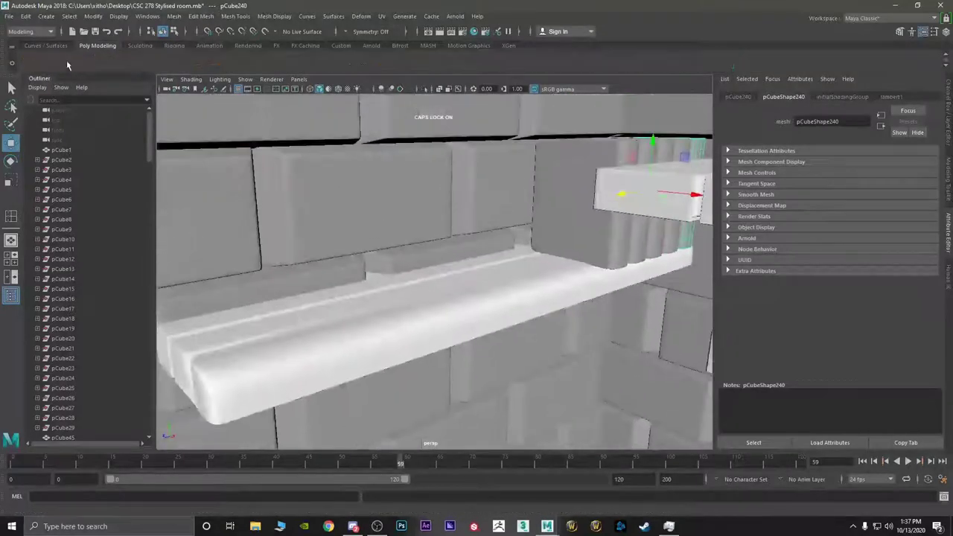
# - Create a polygon cylinder and move it up onto the empty part of the wall shelf
pyautogui.click(96, 46)
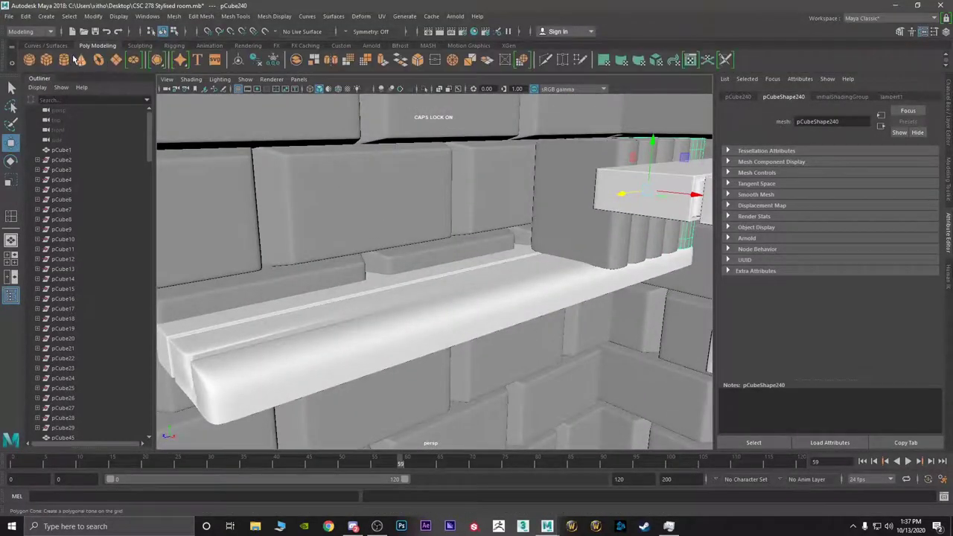
pyautogui.click(64, 60)
pyautogui.scroll(-8, 410, 223)
pyautogui.keyDown('alt'); pyautogui.moveTo(411, 224); pyautogui.dragTo(472, 309); pyautogui.keyUp('alt')
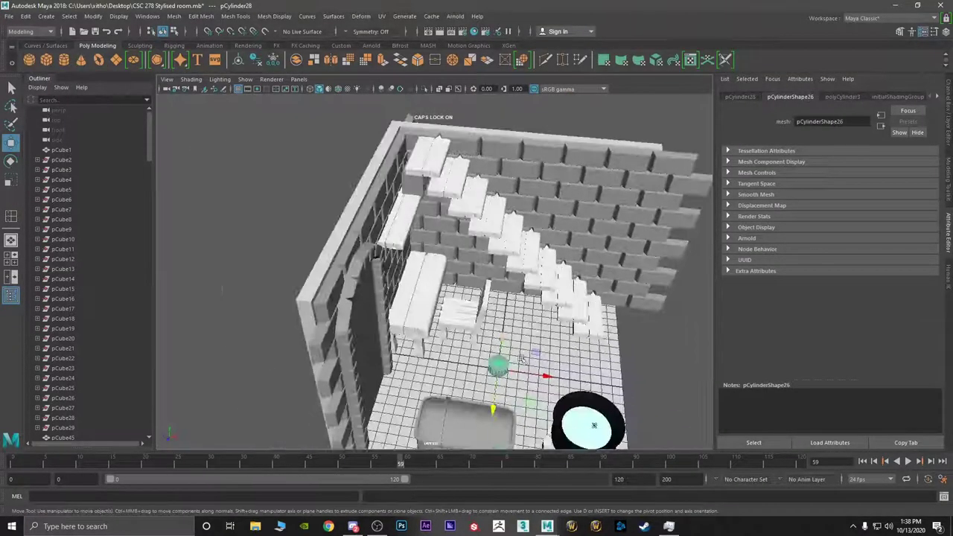
pyautogui.moveTo(544, 376); pyautogui.dragTo(381, 203)
pyautogui.click(500, 370)
pyautogui.press('Delete')
pyautogui.click(429, 358)
pyautogui.scroll(5, 380, 165)
pyautogui.scroll(4, 439, 195)
pyautogui.scroll(-5, 438, 195)
pyautogui.keyDown('alt'); pyautogui.moveTo(439, 257); pyautogui.dragTo(395, 189); pyautogui.keyUp('alt')
pyautogui.scroll(6, 393, 154)
pyautogui.keyDown('alt'); pyautogui.moveTo(396, 189); pyautogui.dragTo(374, 291, button='middle'); pyautogui.keyUp('alt')
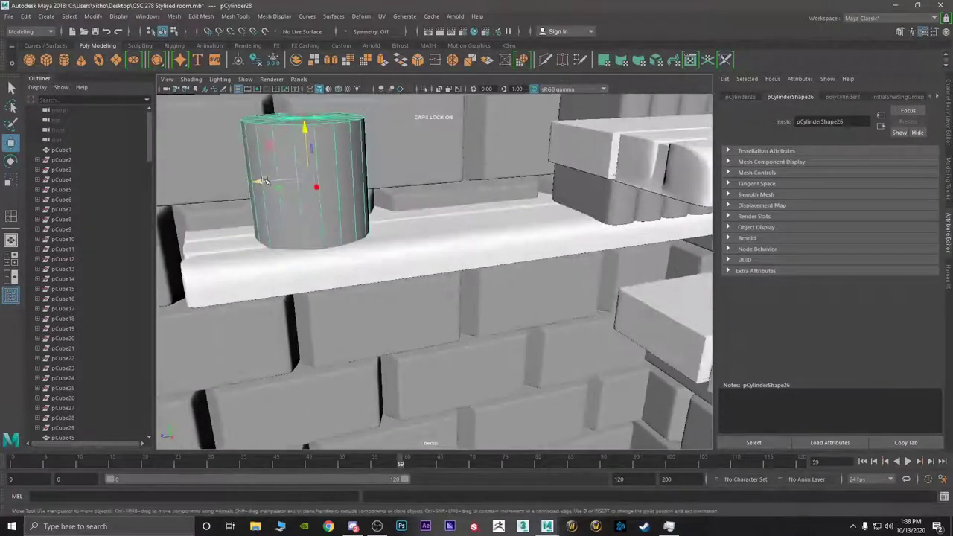
# - Slide the cylinder along the shelf beside the books, scale it down and seat it on the shelf surface
pyautogui.moveTo(264, 180); pyautogui.dragTo(520, 157)
pyautogui.scroll(4, 460, 164)
pyautogui.keyDown('alt'); pyautogui.moveTo(519, 158); pyautogui.dragTo(516, 296, button='middle'); pyautogui.keyUp('alt')
pyautogui.press('r')
pyautogui.moveTo(406, 256); pyautogui.dragTo(355, 307)
pyautogui.moveTo(406, 213); pyautogui.dragTo(401, 236)
pyautogui.press('w')
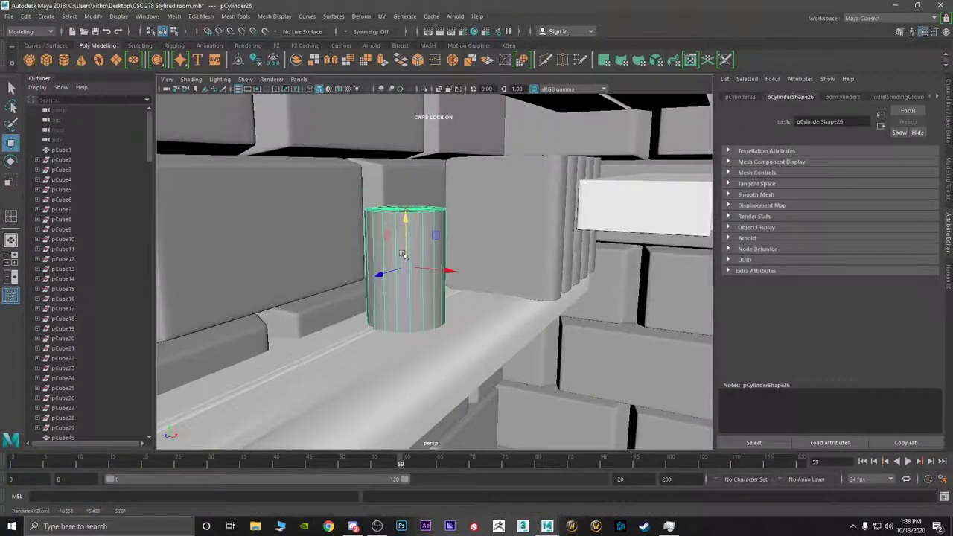
# - Insert an edge loop around the cylinder just above its base
pyautogui.rightClick(389, 240)
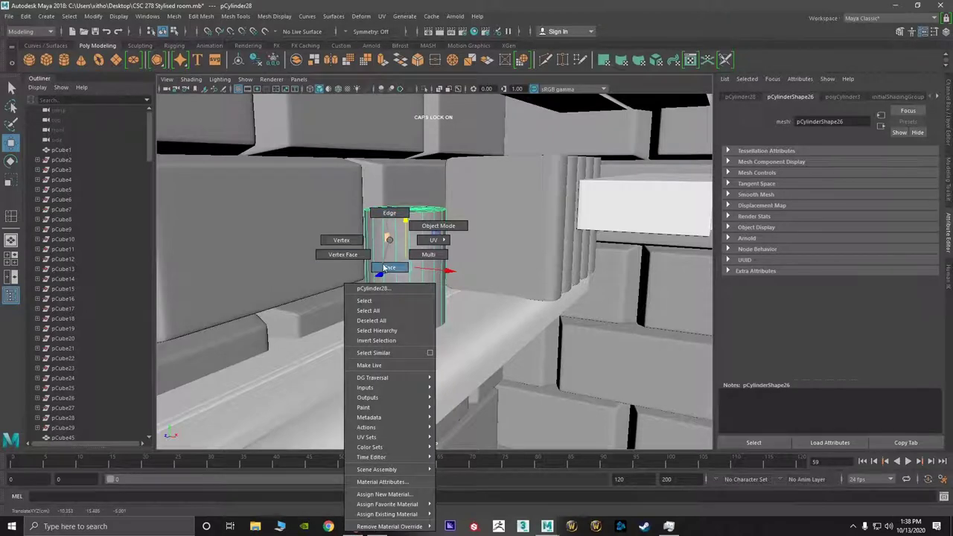
pyautogui.click(390, 265)
pyautogui.keyDown('alt'); pyautogui.moveTo(390, 265); pyautogui.dragTo(389, 255); pyautogui.keyUp('alt')
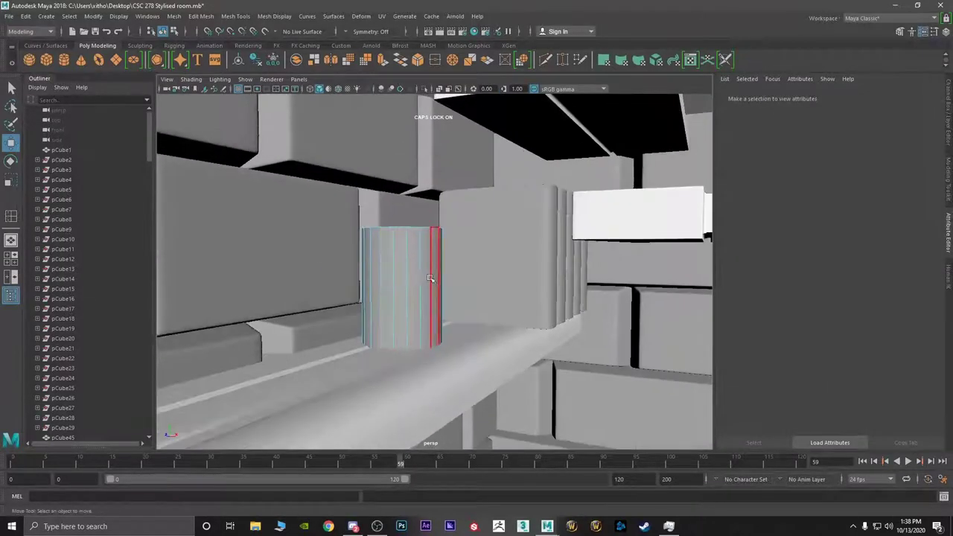
pyautogui.rightClick(417, 240)
pyautogui.click(405, 212)
pyautogui.click(406, 301)
pyautogui.click(396, 307)
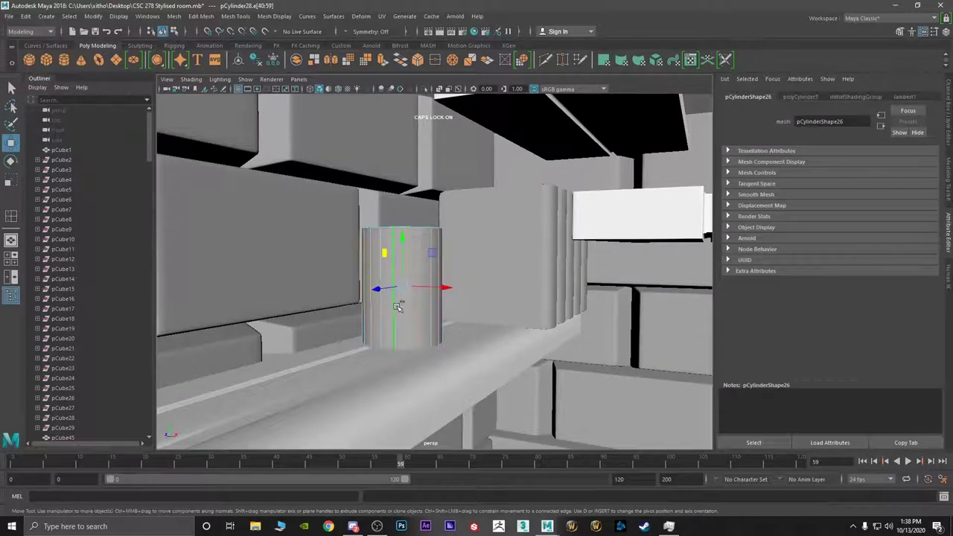
pyautogui.keyDown('shift'); pyautogui.moveTo(399, 308); pyautogui.dragTo(399, 370, button='right'); pyautogui.keyUp('shift')
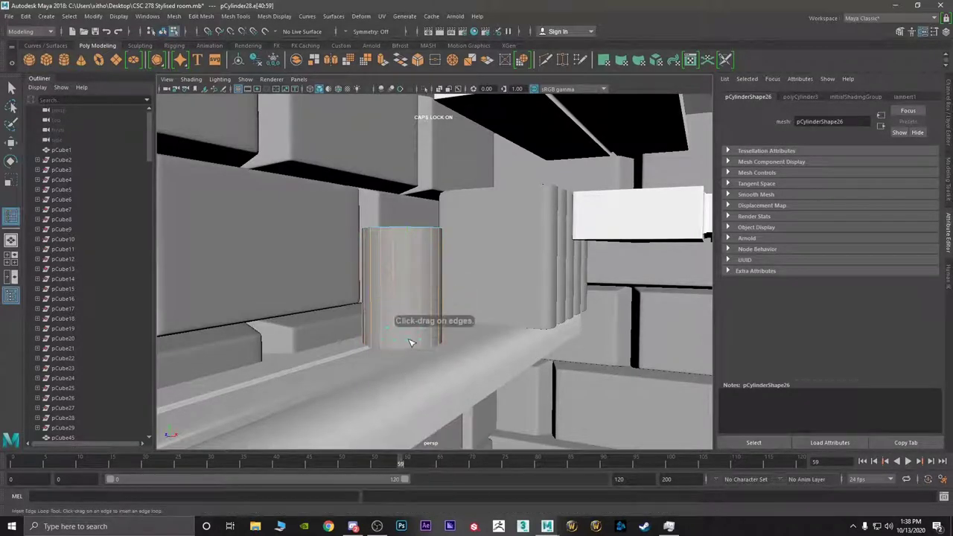
pyautogui.click(410, 343)
pyautogui.moveTo(411, 240); pyautogui.dragTo(410, 269, button='right')
pyautogui.press('4')
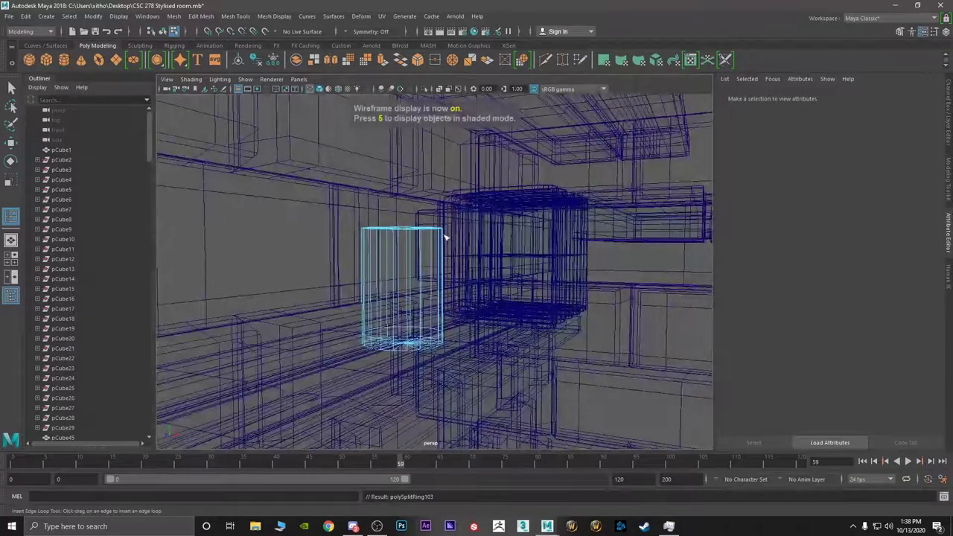
pyautogui.press('5')
pyautogui.press('6')
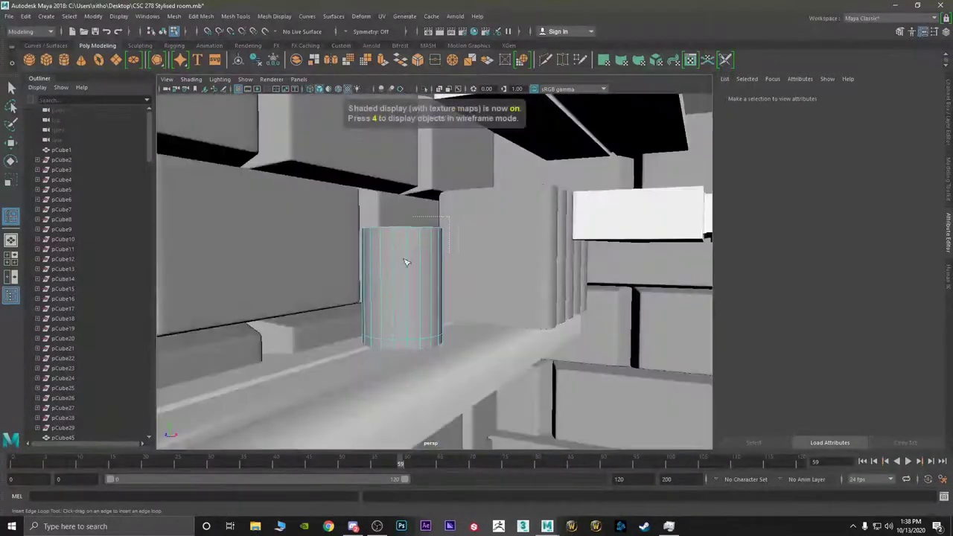
pyautogui.click(394, 264)
pyautogui.moveTo(423, 240); pyautogui.dragTo(421, 268, button='right')
pyautogui.moveTo(444, 211); pyautogui.dragTo(316, 291)
pyautogui.click(387, 265)
pyautogui.moveTo(422, 239); pyautogui.dragTo(422, 266, button='right')
pyautogui.moveTo(447, 227); pyautogui.dragTo(303, 303)
pyautogui.click(394, 266)
pyautogui.moveTo(406, 268); pyautogui.dragTo(405, 268, button='right')
pyautogui.moveTo(343, 276); pyautogui.dragTo(344, 277)
pyautogui.click(394, 265)
pyautogui.hotkey('alt', 'space')
pyautogui.press('Escape')
pyautogui.press('super')
pyautogui.press('super')
pyautogui.hotkey('ctrl', 'z')
# - Delete the cylinder's faces above the lower edge loop, keeping only the short base ring
pyautogui.press('q')
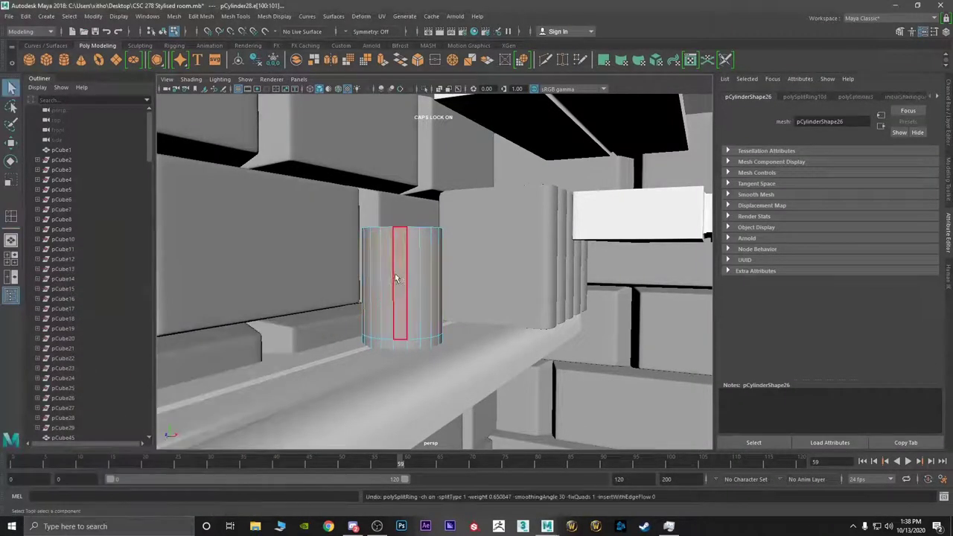
pyautogui.moveTo(392, 271); pyautogui.dragTo(456, 221, button='right')
pyautogui.moveTo(457, 219); pyautogui.dragTo(339, 268)
pyautogui.press('Delete')
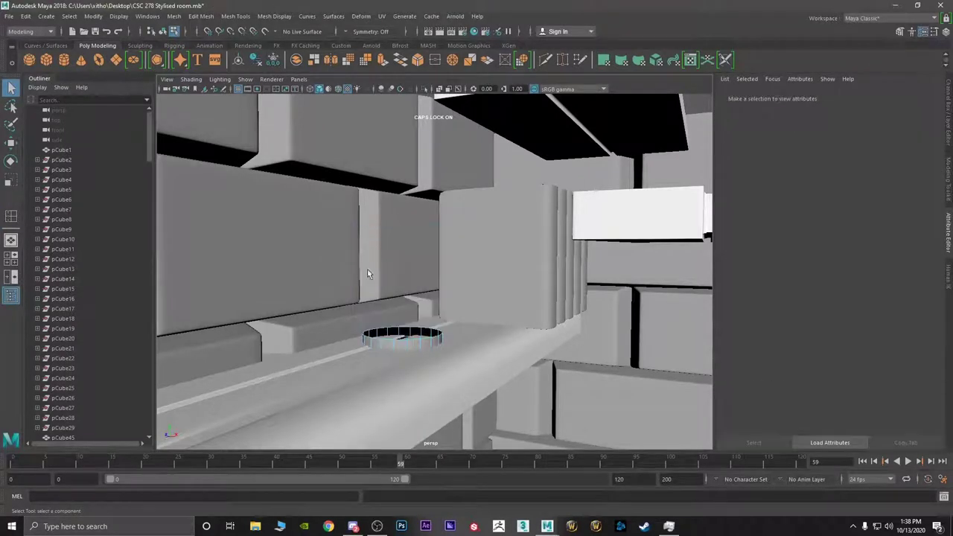
# - Select the base ring's open upper edge loop and extrude it upward to form the jar's wall
pyautogui.moveTo(412, 319); pyautogui.dragTo(434, 335, button='right')
pyautogui.doubleClick(435, 339)
pyautogui.scroll(3, 436, 340)
pyautogui.keyDown('alt'); pyautogui.moveTo(437, 340); pyautogui.dragTo(413, 325); pyautogui.keyUp('alt')
pyautogui.moveTo(411, 325); pyautogui.dragTo(451, 237, button='right')
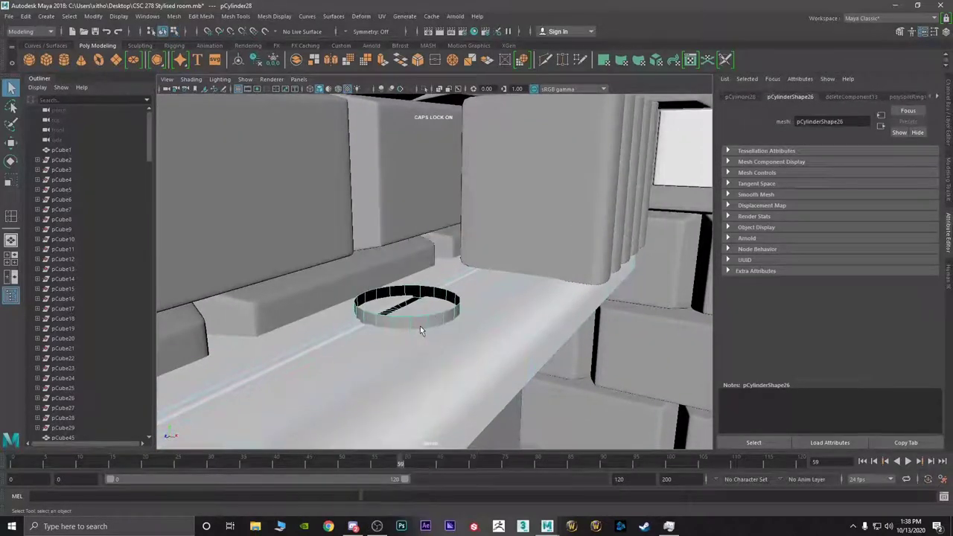
pyautogui.moveTo(426, 316); pyautogui.dragTo(421, 223, button='right')
pyautogui.press('w')
pyautogui.keyDown('shift'); pyautogui.moveTo(411, 281); pyautogui.dragTo(395, 175); pyautogui.keyUp('shift')
pyautogui.scroll(2, 396, 174)
pyautogui.keyDown('alt'); pyautogui.moveTo(398, 209); pyautogui.dragTo(407, 257, button='middle'); pyautogui.keyUp('alt')
pyautogui.scroll(1, 407, 249)
# - Extrude the jar's open edge outward, upward and back inward to form a thick overhanging lid with a small central opening
pyautogui.keyDown('shift'); pyautogui.moveTo(407, 194); pyautogui.dragTo(420, 201); pyautogui.keyUp('shift')
pyautogui.press('r')
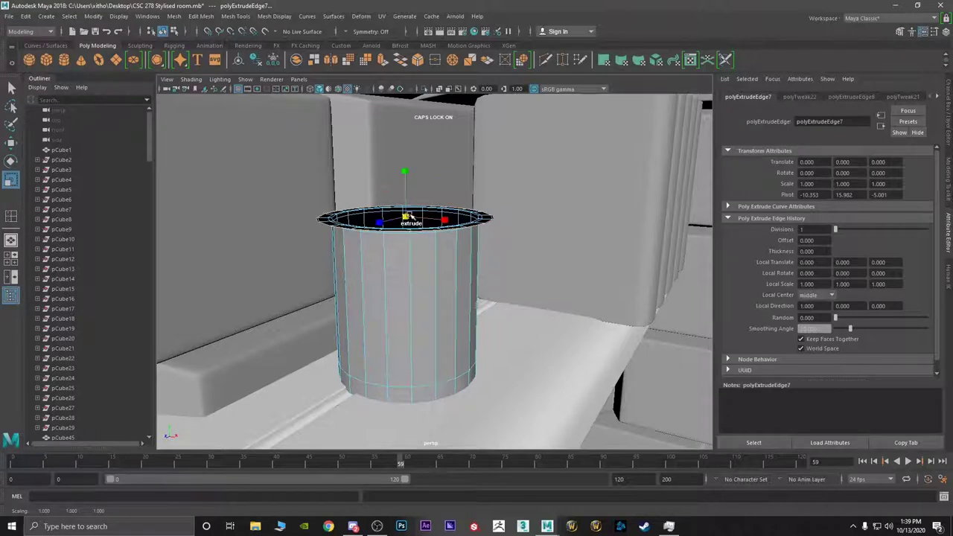
pyautogui.press('w')
pyautogui.keyDown('shift'); pyautogui.moveTo(408, 201); pyautogui.dragTo(360, 249); pyautogui.keyUp('shift')
pyautogui.hotkey('ctrl', 'e')
pyautogui.press('r')
pyautogui.hotkey('ctrl', 'e')
pyautogui.hotkey('ctrl', 'e')
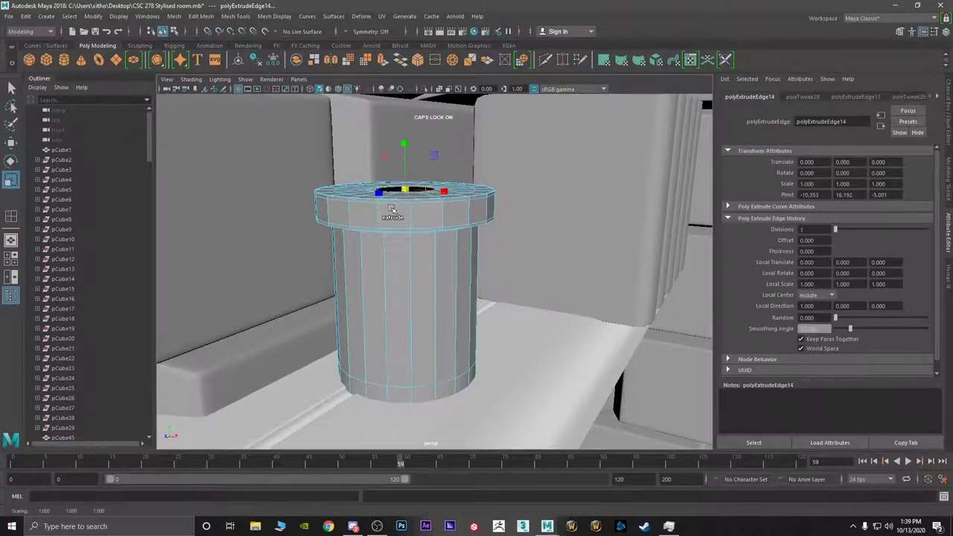
# - Extrude the lid's central opening upward into a short knob and scale further extrusions inward across its top
pyautogui.press('w')
pyautogui.scroll(2, 399, 174)
pyautogui.keyDown('alt'); pyautogui.moveTo(398, 158); pyautogui.dragTo(393, 181); pyautogui.keyUp('alt')
pyautogui.keyDown('alt'); pyautogui.moveTo(394, 164); pyautogui.dragTo(403, 216, button='middle'); pyautogui.keyUp('alt')
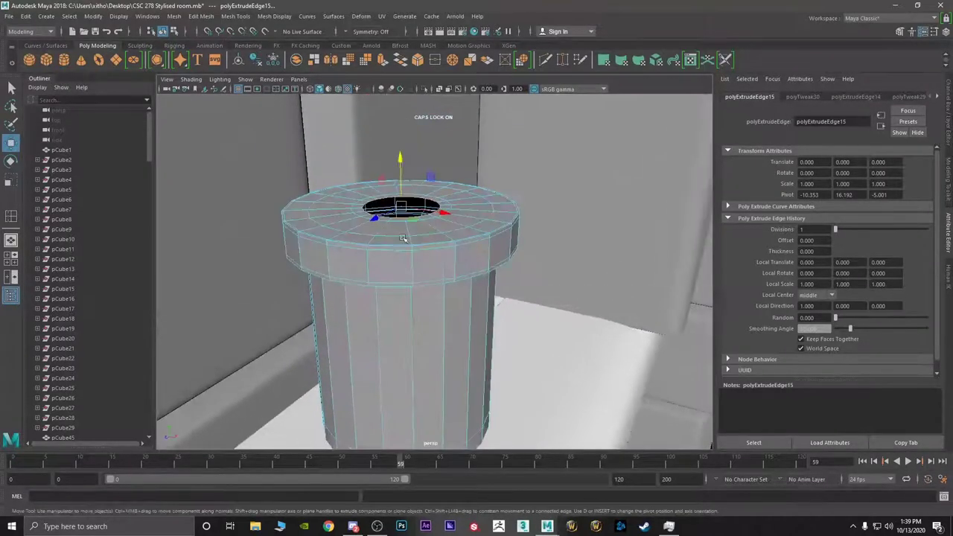
pyautogui.moveTo(403, 190); pyautogui.dragTo(400, 163)
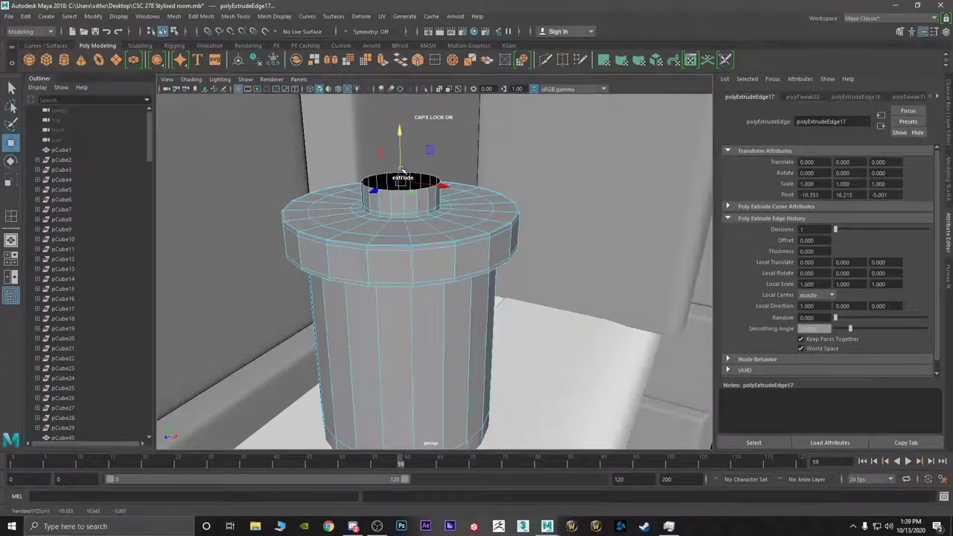
pyautogui.hotkey('ctrl', 'e')
pyautogui.press('r')
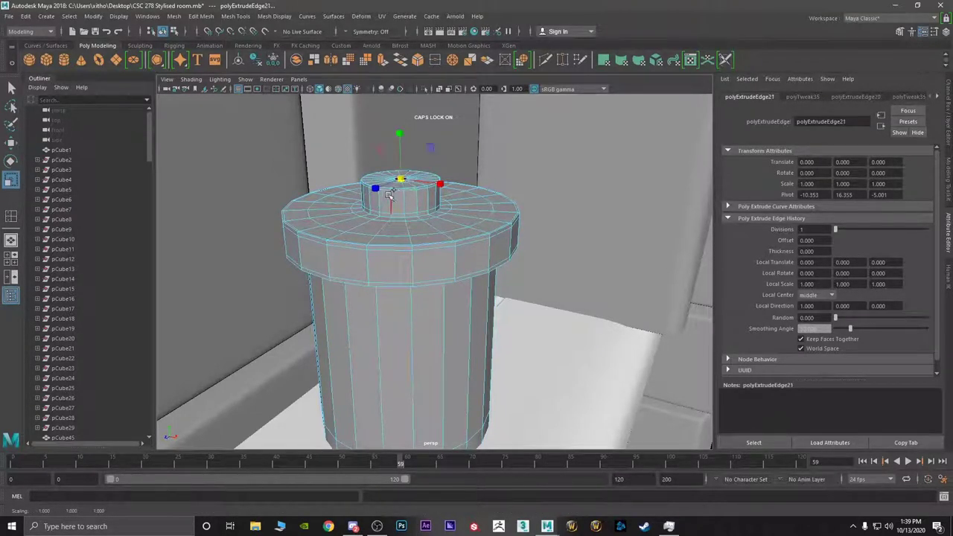
# - Fill the remaining hole in the knob, turn on smooth preview and select the whole jar for moving
pyautogui.keyDown('shift'); pyautogui.moveTo(405, 193); pyautogui.dragTo(386, 323, button='right'); pyautogui.keyUp('shift')
pyautogui.press('t')
pyautogui.scroll(-4, 402, 305)
pyautogui.press('3')
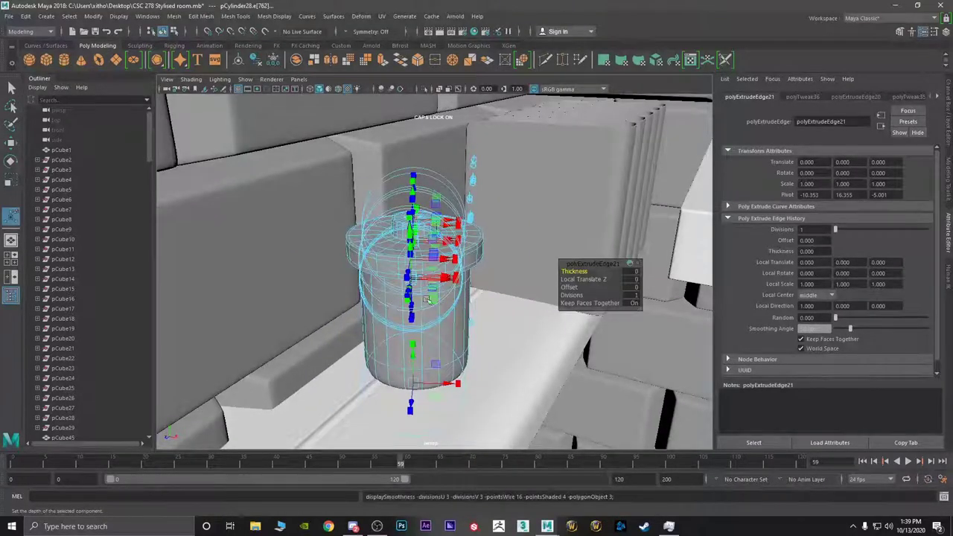
pyautogui.keyDown('alt'); pyautogui.moveTo(392, 312); pyautogui.dragTo(429, 298); pyautogui.keyUp('alt')
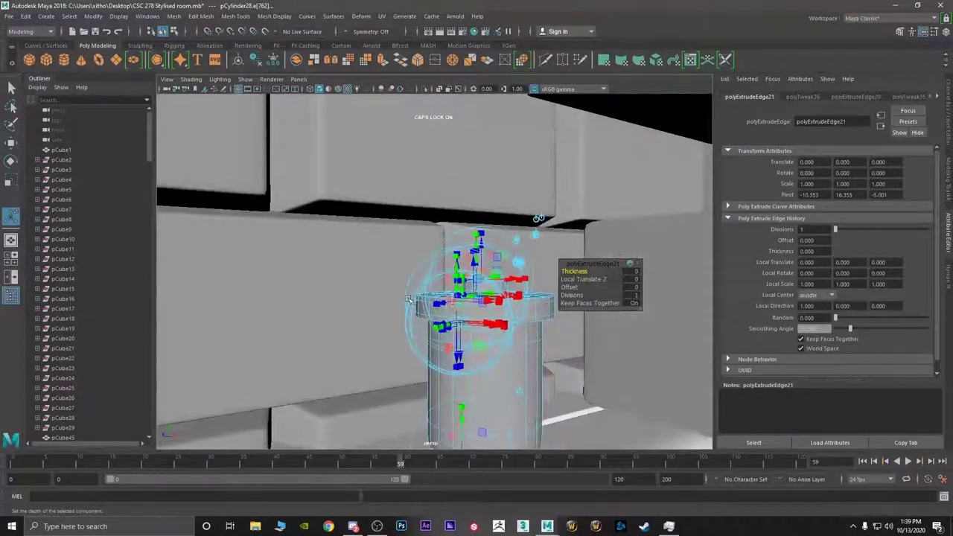
pyautogui.moveTo(462, 325); pyautogui.dragTo(506, 221, button='right')
pyautogui.press('q')
pyautogui.scroll(-4, 490, 268)
pyautogui.keyDown('alt'); pyautogui.moveTo(490, 268); pyautogui.dragTo(469, 312); pyautogui.keyUp('alt')
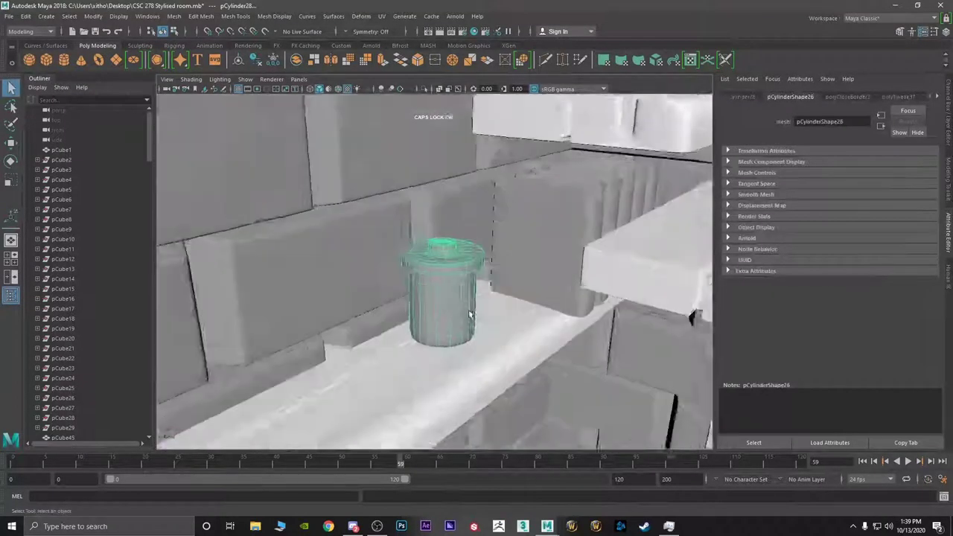
pyautogui.scroll(-5, 469, 313)
pyautogui.press('w')
pyautogui.scroll(3, 421, 306)
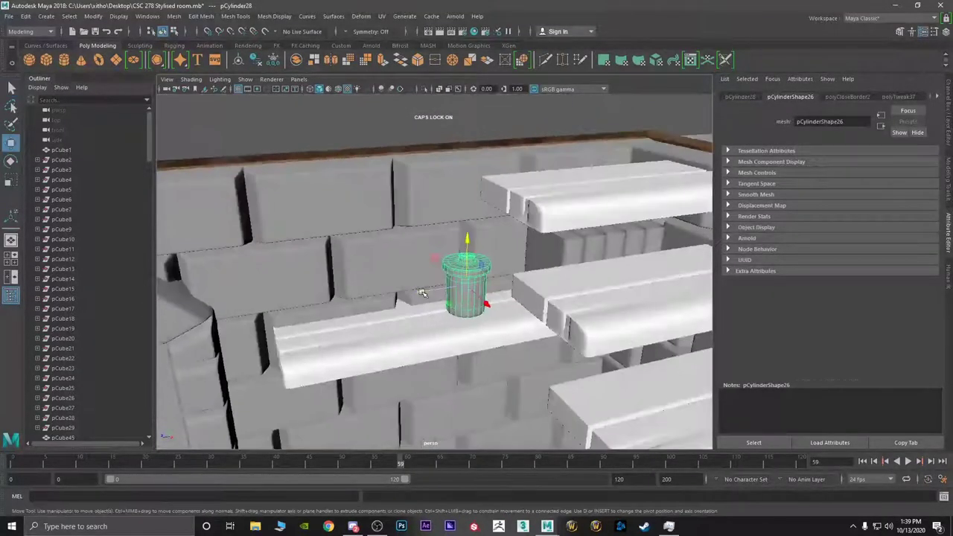
# - Slide the lidded jar along the shelf, duplicate it, and scale the copy down to stand on the shelf beside it
pyautogui.moveTo(422, 293)
pyautogui.mouseDown(button='middle')
pyautogui.moveTo(457, 281)
pyautogui.moveTo(408, 291)
pyautogui.mouseUp(button='middle')
pyautogui.hotkey('ctrl', 'd')
pyautogui.press('r')
pyautogui.moveTo(436, 323); pyautogui.dragTo(423, 342)
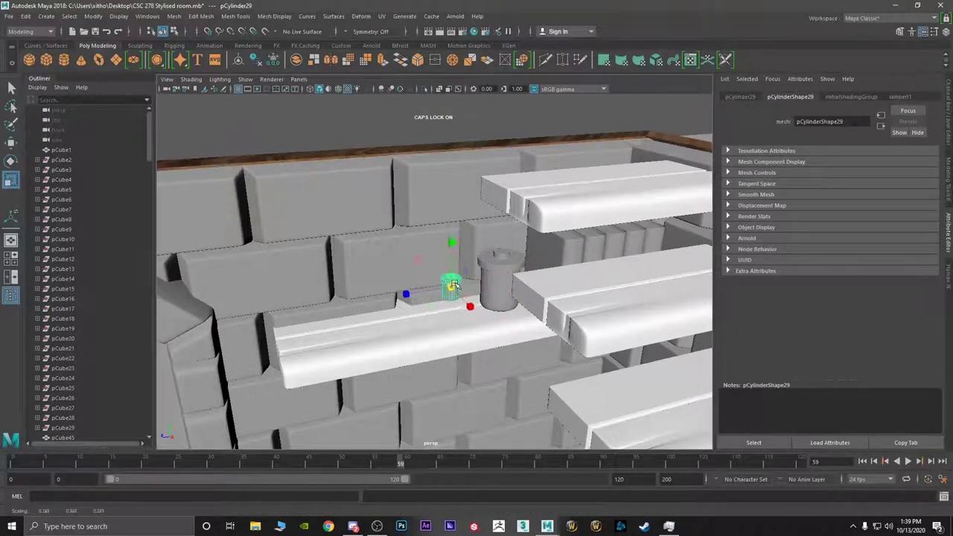
pyautogui.press('w')
pyautogui.moveTo(452, 264); pyautogui.dragTo(452, 280)
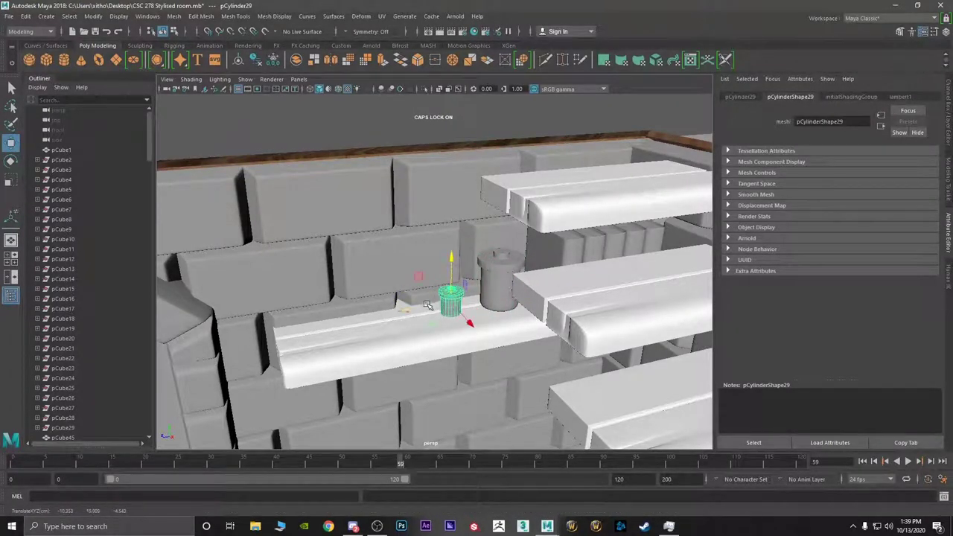
pyautogui.moveTo(428, 305); pyautogui.dragTo(447, 301, button='middle')
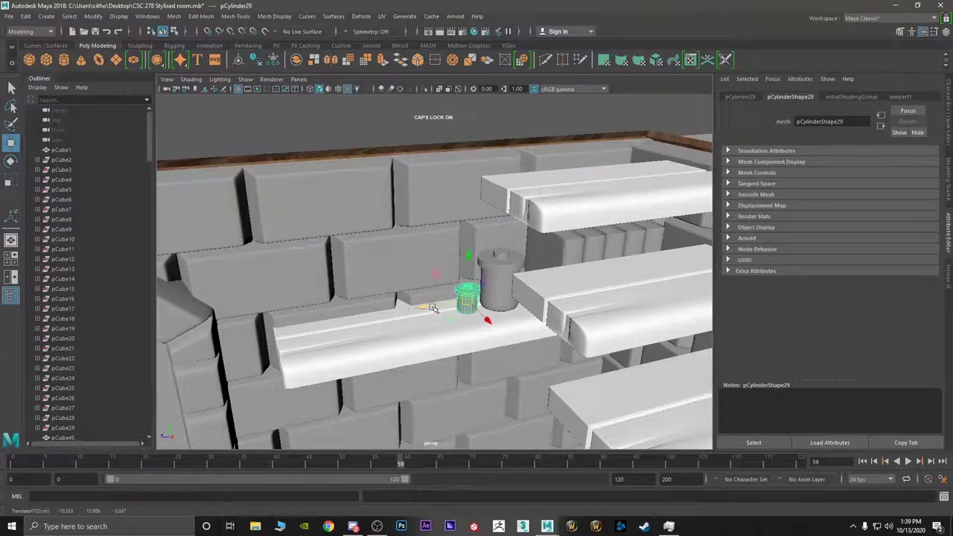
# - Duplicate the small jar and slide the copy along the shelf to stand next to it
pyautogui.hotkey('ctrl', 'd')
pyautogui.moveTo(432, 308); pyautogui.dragTo(387, 271)
pyautogui.scroll(-5, 408, 320)
pyautogui.scroll(4, 406, 285)
pyautogui.scroll(-7, 406, 286)
pyautogui.keyDown('alt'); pyautogui.moveTo(439, 369); pyautogui.dragTo(461, 352); pyautogui.keyUp('alt')
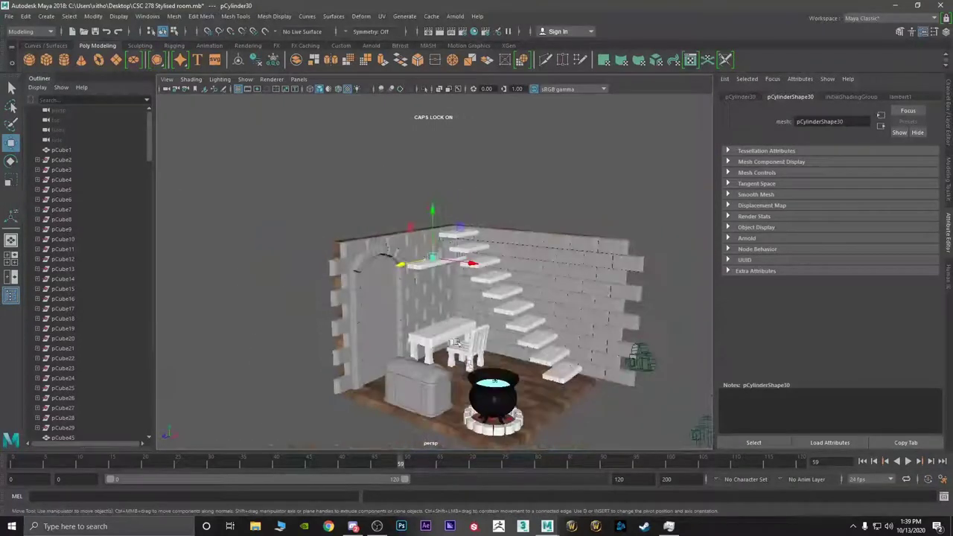
# - Select the entire room, assign one existing plain white material to all its objects, and clear the selection
pyautogui.scroll(-4, 470, 365)
pyautogui.moveTo(577, 225); pyautogui.dragTo(340, 357)
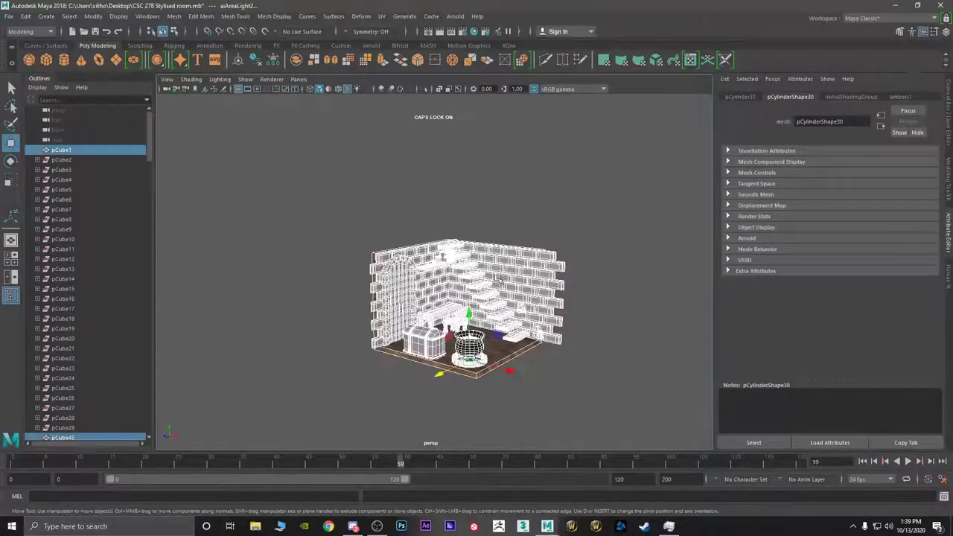
pyautogui.moveTo(498, 277); pyautogui.dragTo(569, 504, button='right')
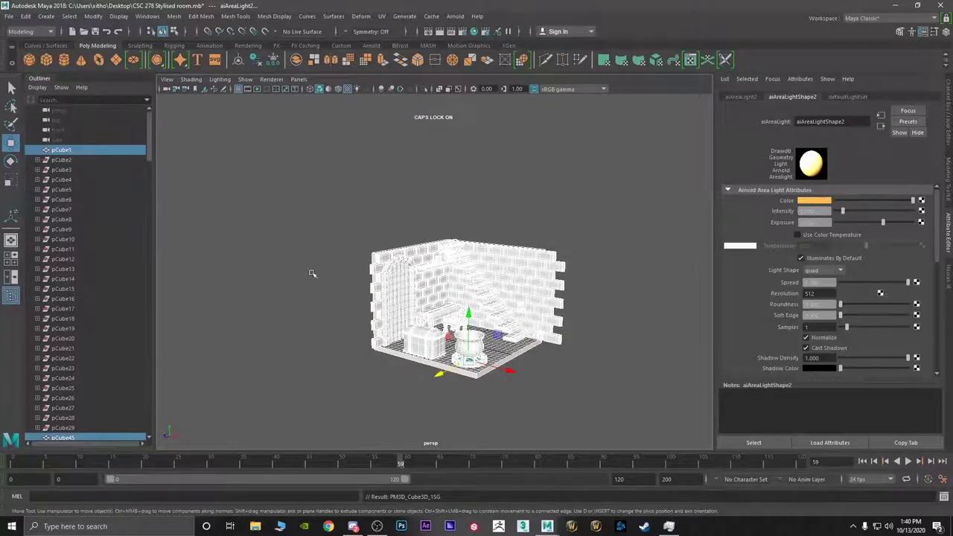
pyautogui.scroll(2, 312, 273)
pyautogui.keyDown('alt'); pyautogui.moveTo(312, 273); pyautogui.dragTo(290, 266); pyautogui.keyUp('alt')
pyautogui.keyDown('alt'); pyautogui.moveTo(290, 265); pyautogui.dragTo(324, 333, button='middle'); pyautogui.keyUp('alt')
pyautogui.keyDown('alt'); pyautogui.moveTo(336, 298); pyautogui.dragTo(434, 320, button='right'); pyautogui.keyUp('alt')
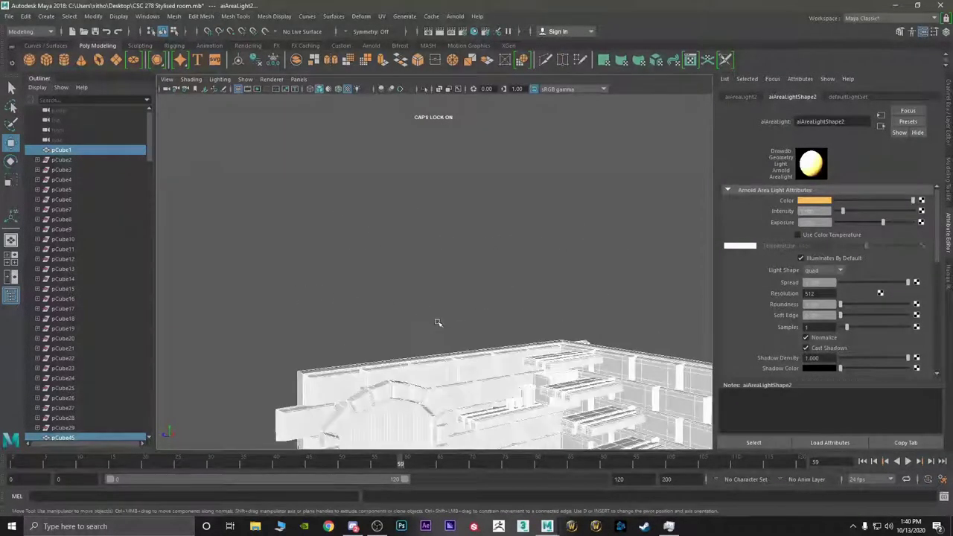
pyautogui.click(452, 314)
# - Create a polygon cylinder and move it up onto the wall shelf between the arched door and the small jars
pyautogui.keyDown('alt'); pyautogui.moveTo(454, 312); pyautogui.dragTo(412, 246, button='middle'); pyautogui.keyUp('alt')
pyautogui.keyDown('alt'); pyautogui.moveTo(412, 246); pyautogui.dragTo(414, 303); pyautogui.keyUp('alt')
pyautogui.scroll(6, 424, 304)
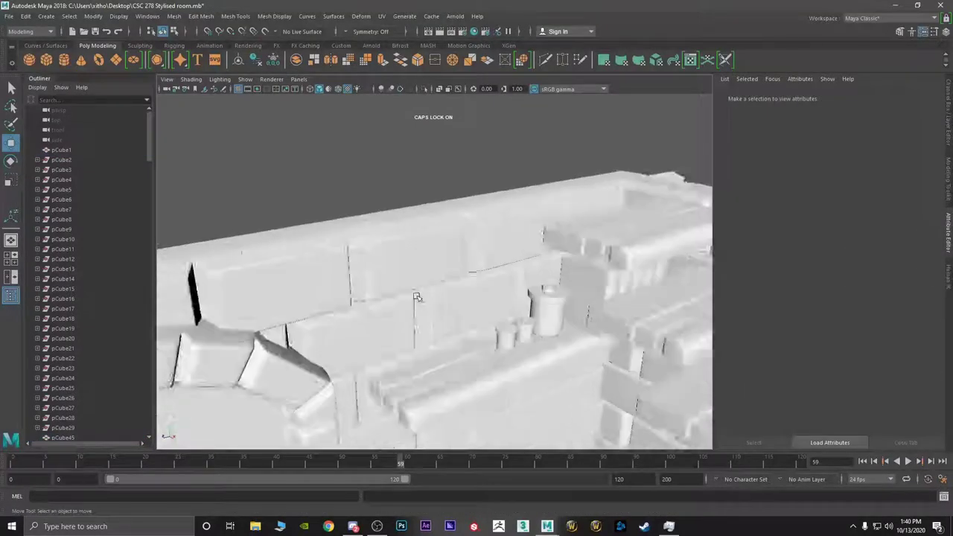
pyautogui.keyDown('alt'); pyautogui.moveTo(424, 305); pyautogui.dragTo(336, 155, button='middle'); pyautogui.keyUp('alt')
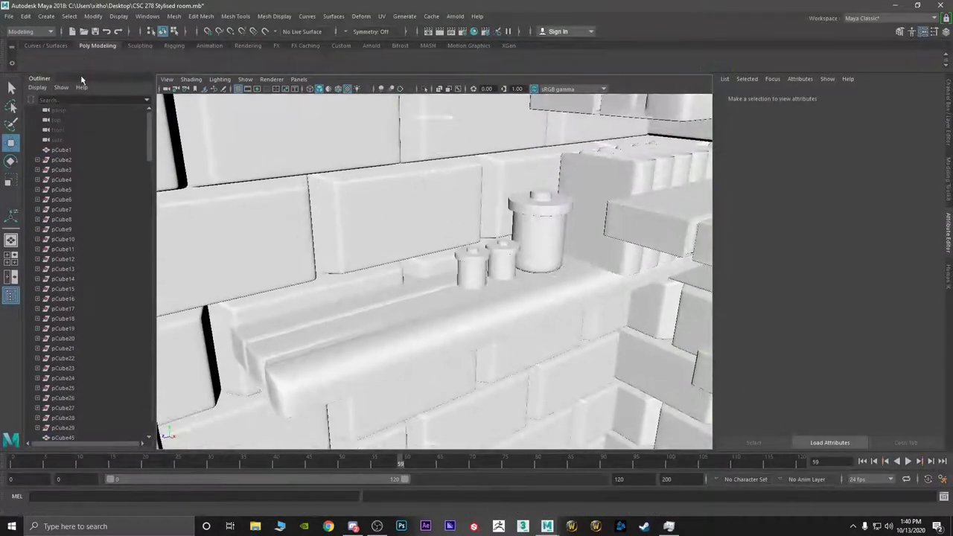
pyautogui.scroll(-8, 316, 240)
pyautogui.keyDown('alt'); pyautogui.moveTo(320, 246); pyautogui.dragTo(394, 291); pyautogui.keyUp('alt')
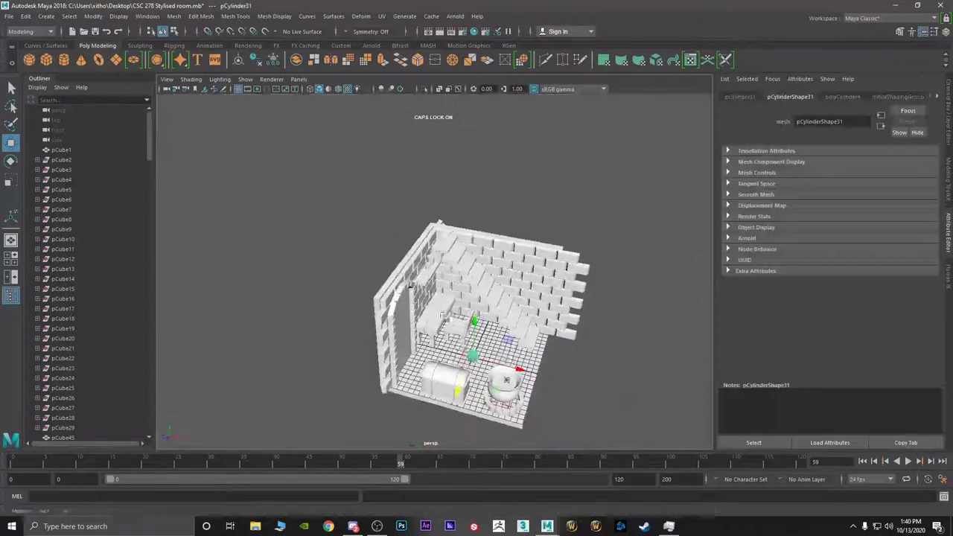
pyautogui.moveTo(499, 360); pyautogui.dragTo(448, 344)
pyautogui.keyDown('alt'); pyautogui.moveTo(410, 285); pyautogui.dragTo(420, 299); pyautogui.keyUp('alt')
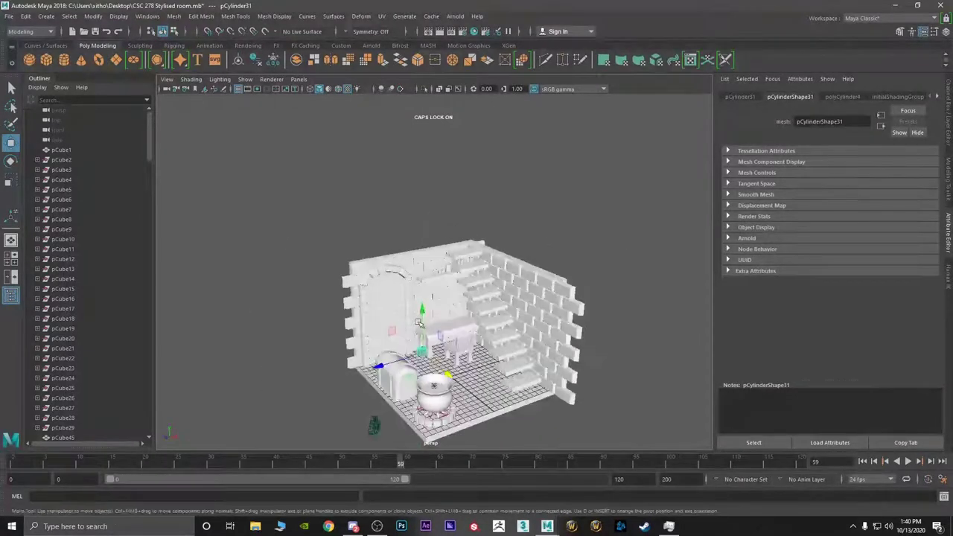
pyautogui.scroll(5, 414, 245)
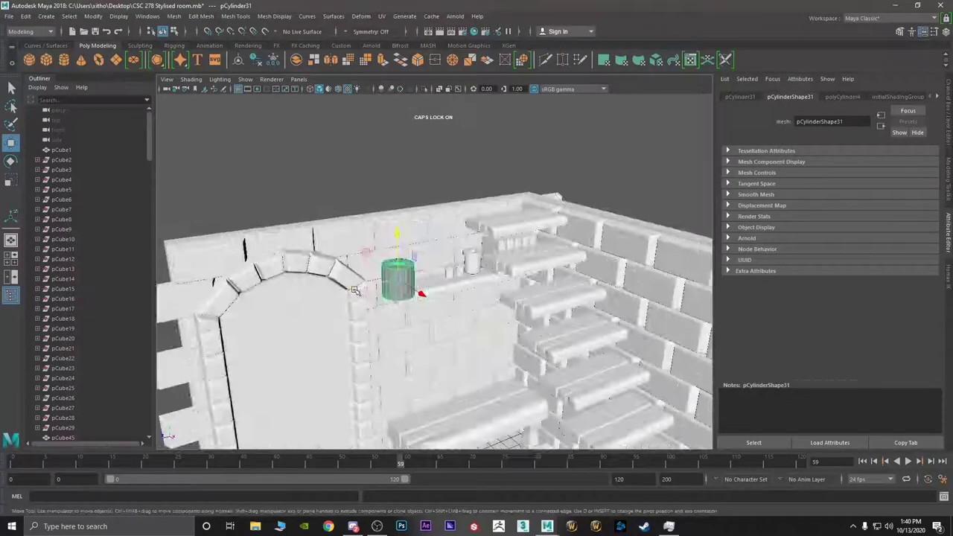
pyautogui.moveTo(355, 290); pyautogui.dragTo(319, 275)
# - Select the cylinder's side and top faces and delete them, keeping only the bottom disc
pyautogui.scroll(5, 399, 281)
pyautogui.scroll(5, 398, 290)
pyautogui.scroll(2, 318, 274)
pyautogui.rightClick(399, 240)
pyautogui.moveTo(396, 267); pyautogui.dragTo(397, 271, button='right')
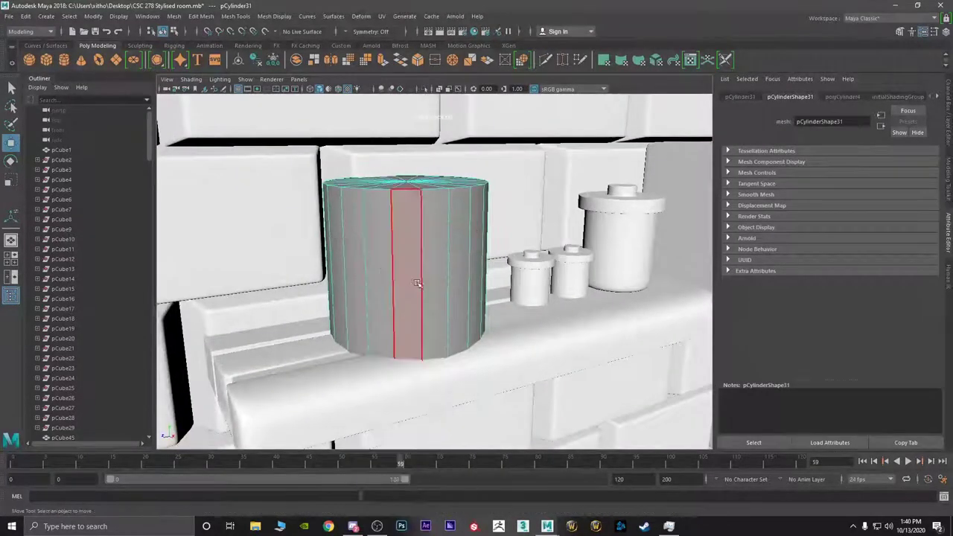
pyautogui.keyDown('alt'); pyautogui.moveTo(414, 279); pyautogui.dragTo(451, 237); pyautogui.keyUp('alt')
pyautogui.moveTo(509, 176); pyautogui.dragTo(317, 249)
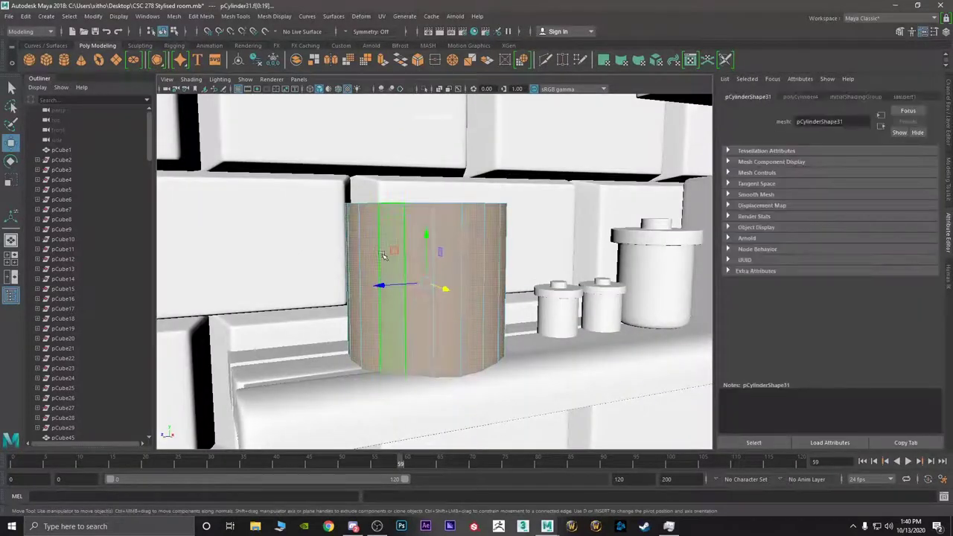
pyautogui.press('Delete')
# - Isolate the remaining disc and select its outer border edge loop
pyautogui.moveTo(415, 236); pyautogui.dragTo(452, 228, button='right')
pyautogui.hotkey('ctrl', '1')
pyautogui.keyDown('alt'); pyautogui.moveTo(434, 282); pyautogui.dragTo(443, 307); pyautogui.keyUp('alt')
pyautogui.rightClick(427, 317)
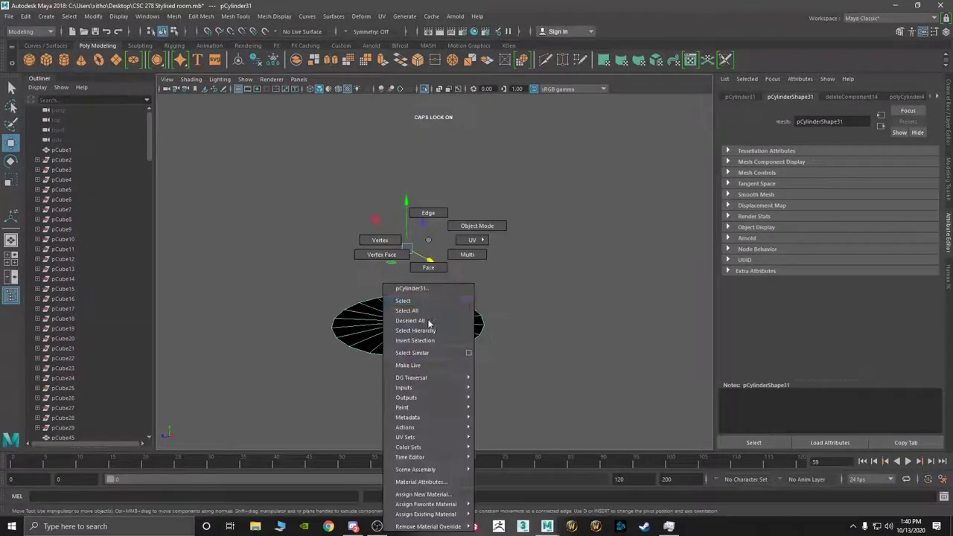
pyautogui.moveTo(426, 260); pyautogui.dragTo(426, 222, button='right')
pyautogui.doubleClick(436, 346)
pyautogui.scroll(2, 434, 348)
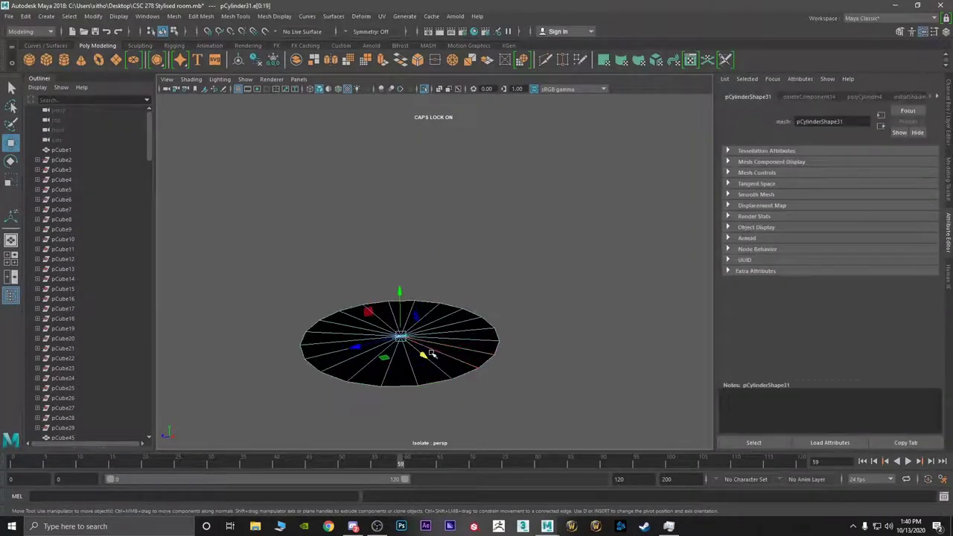
pyautogui.keyDown('alt'); pyautogui.moveTo(431, 355); pyautogui.dragTo(416, 186); pyautogui.keyUp('alt')
# - Extrude the disc's border edges upward into a low vertical wall forming the flask's base
pyautogui.press('r')
pyautogui.moveTo(431, 221); pyautogui.dragTo(319, 511)
pyautogui.hotkey('ctrl', 'z')
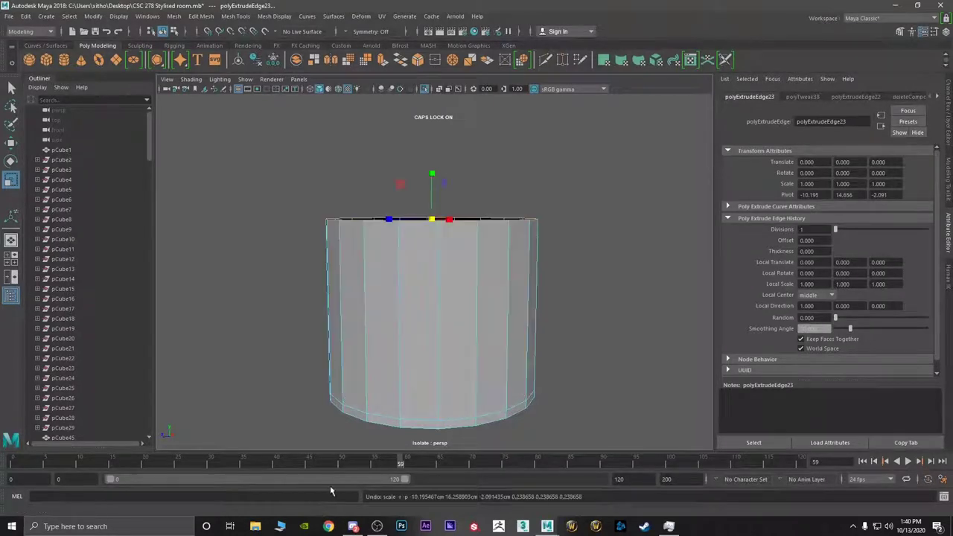
pyautogui.press('w')
pyautogui.moveTo(430, 202); pyautogui.dragTo(410, 318)
# - Extrude the open edge upward in successive rings, scaling each inward to taper the flask's body to a narrow opening
pyautogui.press('r')
pyautogui.press('w')
pyautogui.keyDown('shift'); pyautogui.moveTo(433, 272); pyautogui.dragTo(400, 319); pyautogui.keyUp('shift')
pyautogui.press('r')
pyautogui.hotkey('ctrl', 'e')
pyautogui.press('w')
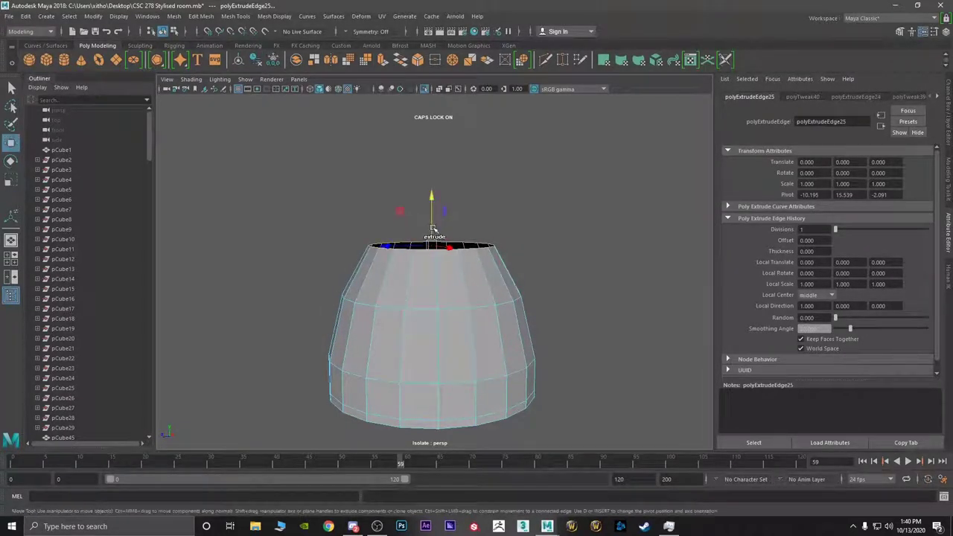
pyautogui.moveTo(432, 233); pyautogui.dragTo(379, 290)
pyautogui.press('r')
pyautogui.scroll(4, 404, 203)
pyautogui.keyDown('alt'); pyautogui.moveTo(404, 202); pyautogui.dragTo(398, 374, button='middle'); pyautogui.keyUp('alt')
pyautogui.keyDown('alt'); pyautogui.moveTo(404, 251); pyautogui.dragTo(409, 266); pyautogui.keyUp('alt')
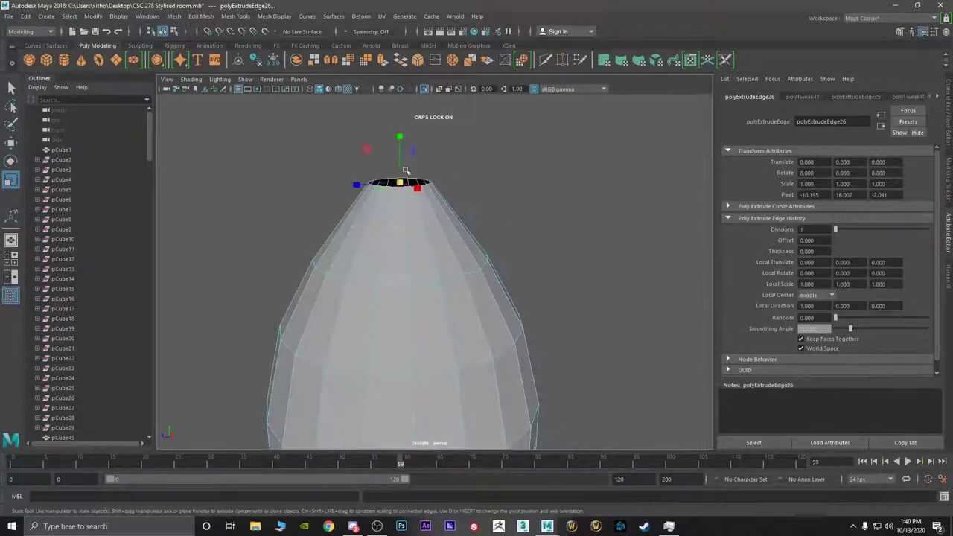
# - Extrude the narrow opening straight upward to form the flask's cylindrical neck
pyautogui.press('w')
pyautogui.moveTo(402, 159); pyautogui.dragTo(397, 111)
pyautogui.keyDown('alt'); pyautogui.moveTo(398, 111); pyautogui.dragTo(394, 131); pyautogui.keyUp('alt')
pyautogui.scroll(-2, 428, 198)
pyautogui.keyDown('alt'); pyautogui.moveTo(438, 205); pyautogui.dragTo(447, 244, button='middle'); pyautogui.keyUp('alt')
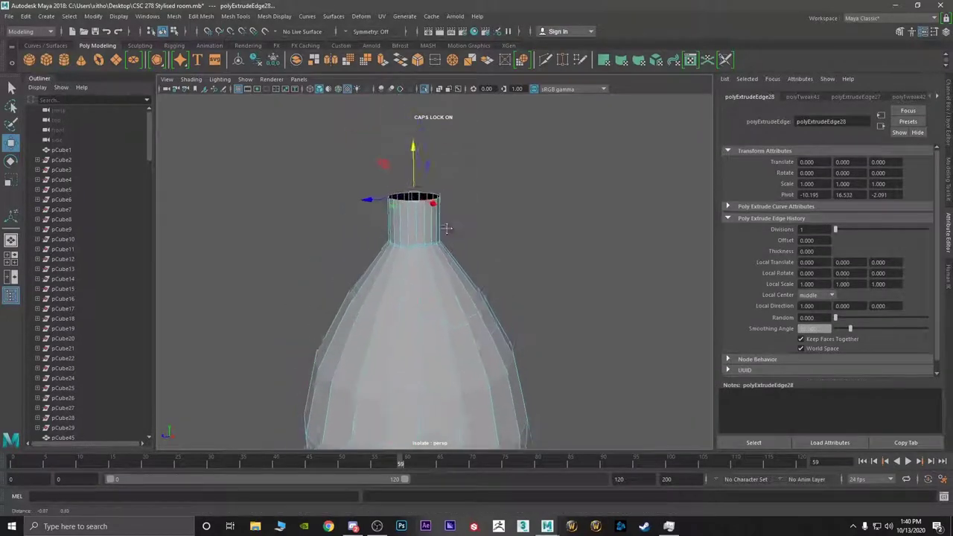
pyautogui.keyDown('alt'); pyautogui.moveTo(448, 244); pyautogui.dragTo(403, 194); pyautogui.keyUp('alt')
pyautogui.press('r')
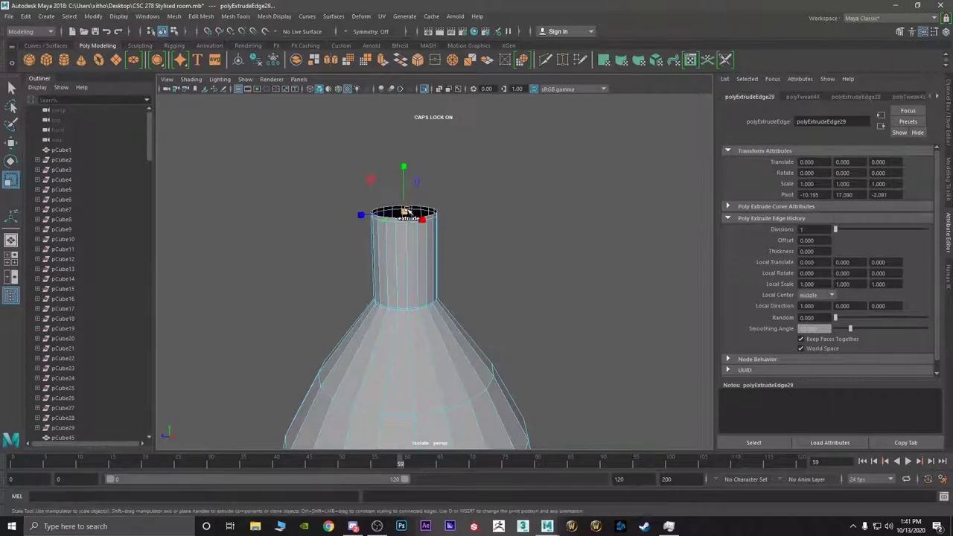
pyautogui.keyDown('shift'); pyautogui.moveTo(405, 213); pyautogui.dragTo(404, 215); pyautogui.keyUp('shift')
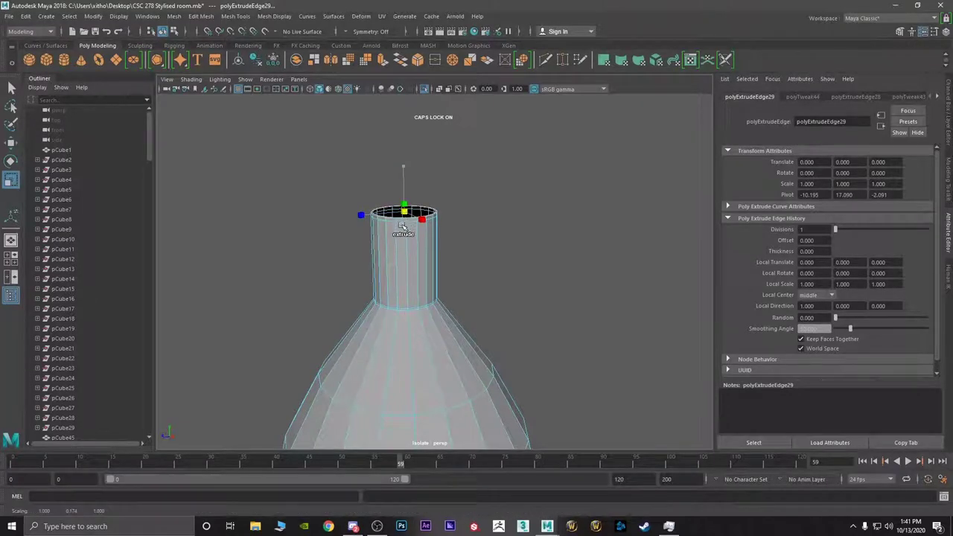
pyautogui.hotkey('ctrl', 'z')
pyautogui.hotkey('ctrl', 'z')
# - Extrude the neck's open edge upward and outward, then straight up, to form a flared lip
pyautogui.press('w')
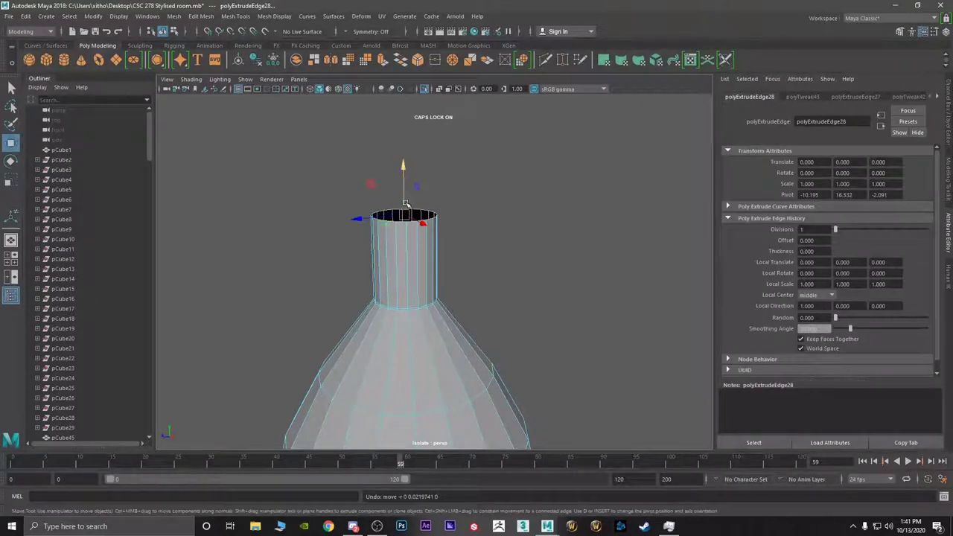
pyautogui.moveTo(406, 202); pyautogui.dragTo(416, 179)
pyautogui.press('r')
pyautogui.press('w')
pyautogui.click(406, 189)
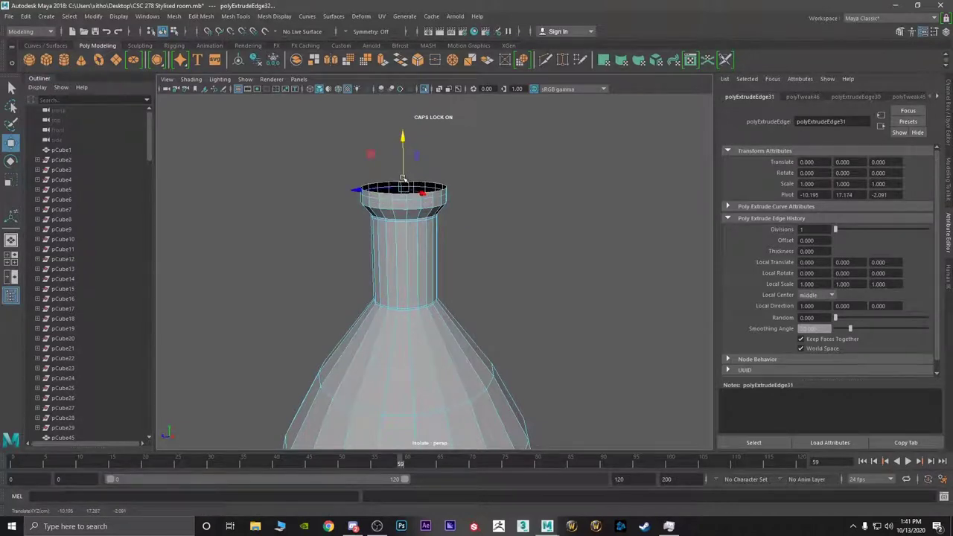
# - Extrude the lip inward and down inside the neck, then return to object mode and show the whole scene
pyautogui.press('r')
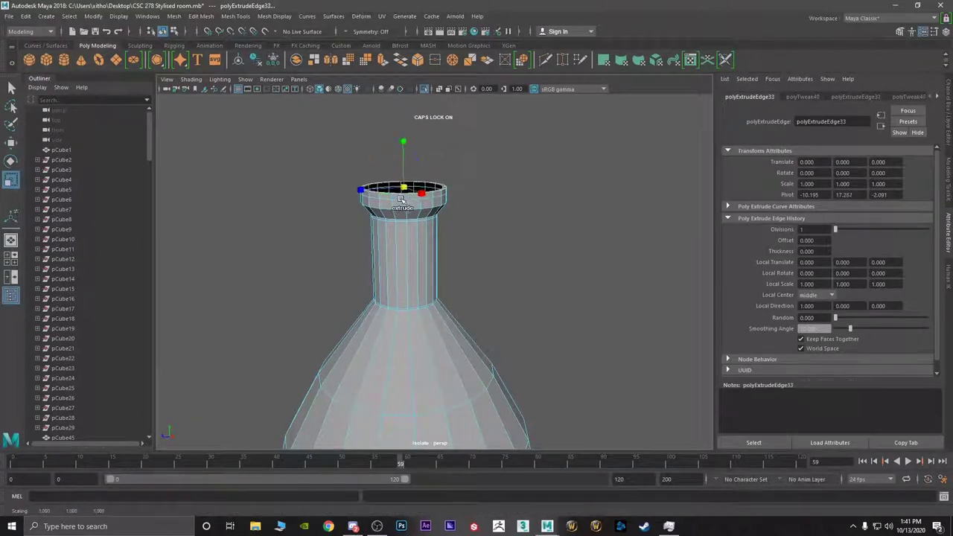
pyautogui.press('w')
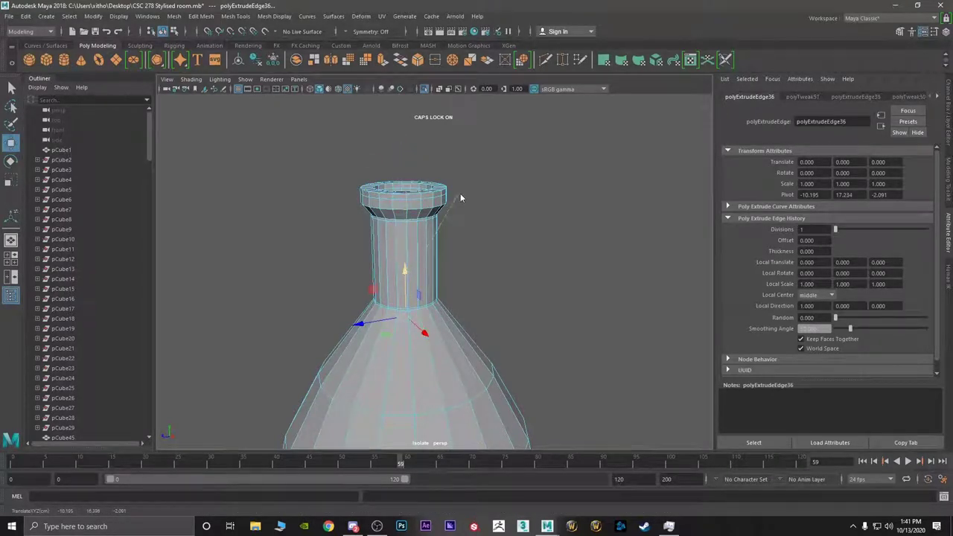
pyautogui.moveTo(460, 194); pyautogui.dragTo(456, 316, button='right')
pyautogui.keyDown('alt'); pyautogui.moveTo(456, 317); pyautogui.dragTo(453, 253, button='middle'); pyautogui.keyUp('alt')
pyautogui.hotkey('ctrl', '1')
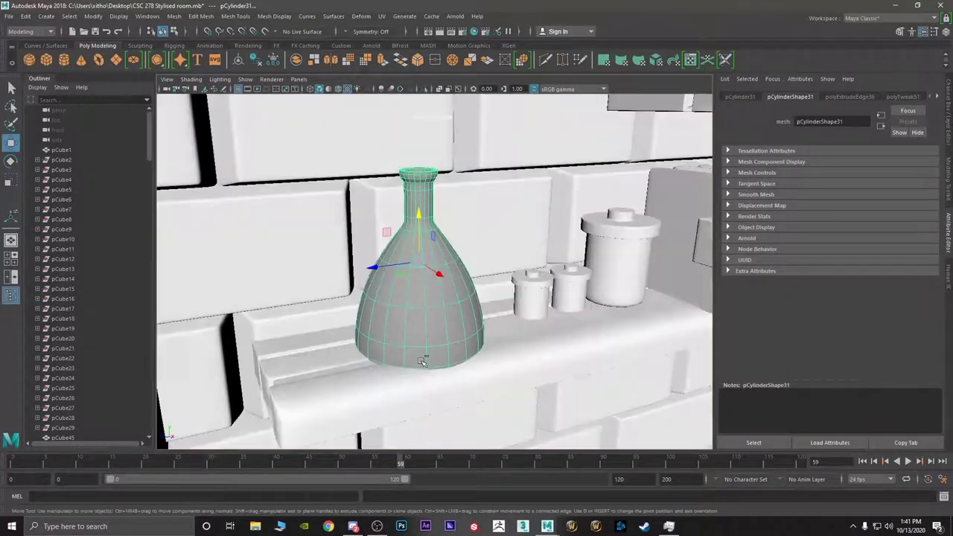
# - Scale the flask down and lower it to rest on the shelf beside the small jars
pyautogui.scroll(-3, 423, 362)
pyautogui.keyDown('alt'); pyautogui.moveTo(422, 361); pyautogui.dragTo(487, 339); pyautogui.keyUp('alt')
pyautogui.press('r')
pyautogui.moveTo(347, 307); pyautogui.dragTo(352, 327)
pyautogui.press('w')
pyautogui.moveTo(387, 285)
pyautogui.mouseDown()
pyautogui.moveTo(452, 276)
pyautogui.moveTo(388, 291)
pyautogui.mouseUp()
# - Duplicate the flask, scale the copy into a slimmer bottle, and position it on the shelf beside the original
pyautogui.hotkey('ctrl', 'd')
pyautogui.press('r')
pyautogui.moveTo(422, 300); pyautogui.dragTo(415, 280, button='middle')
pyautogui.keyDown('alt'); pyautogui.moveTo(416, 290); pyautogui.dragTo(362, 266); pyautogui.keyUp('alt')
pyautogui.moveTo(362, 266); pyautogui.dragTo(378, 264, button='middle')
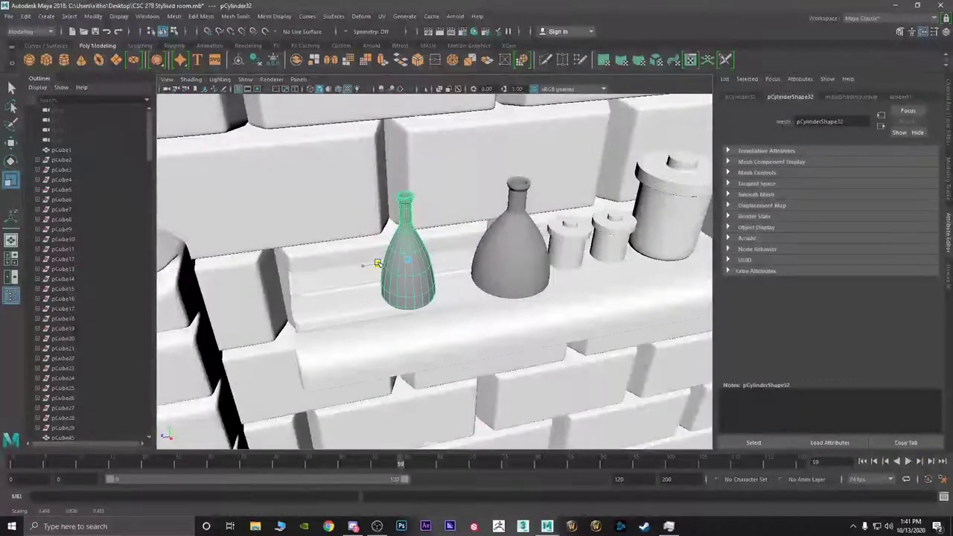
pyautogui.press('w')
pyautogui.moveTo(371, 266); pyautogui.dragTo(327, 283)
# - Duplicate the slim bottle, shrink the copy into a small squat flask, and set it on the shelf beside the others
pyautogui.hotkey('ctrl', 'd')
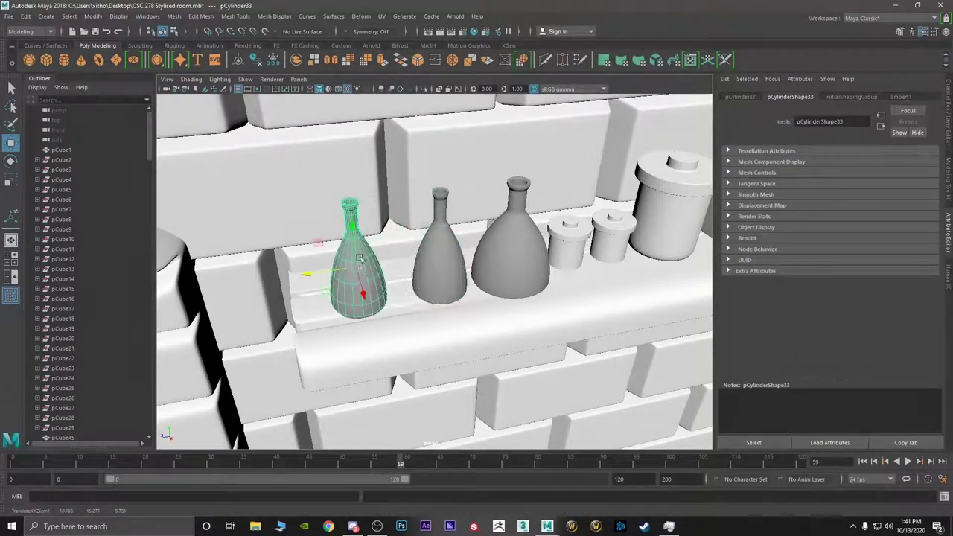
pyautogui.press('r')
pyautogui.moveTo(358, 258); pyautogui.dragTo(357, 253, button='middle')
pyautogui.press('w')
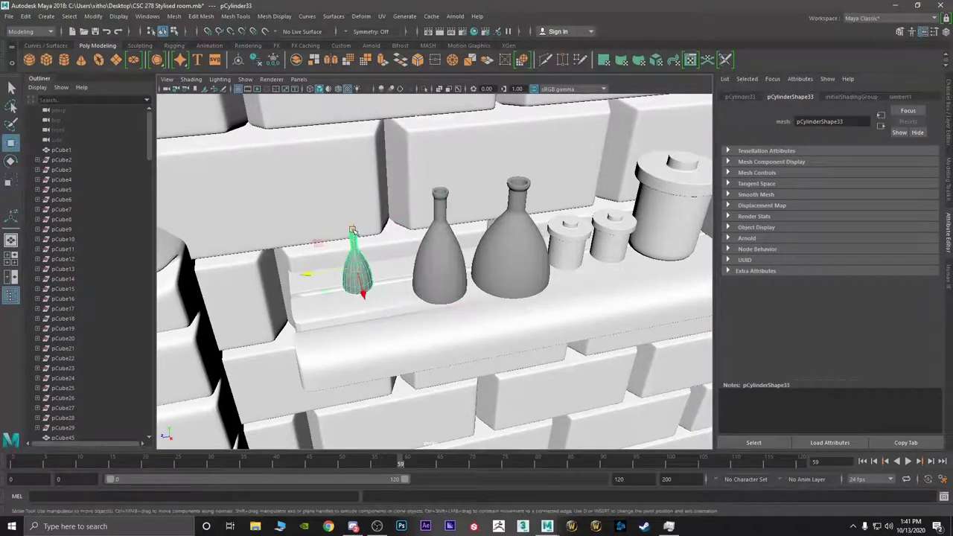
pyautogui.moveTo(353, 229); pyautogui.dragTo(352, 237)
pyautogui.press('r')
pyautogui.moveTo(362, 244); pyautogui.dragTo(374, 277, button='middle')
pyautogui.press('w')
pyautogui.moveTo(355, 246); pyautogui.dragTo(356, 266)
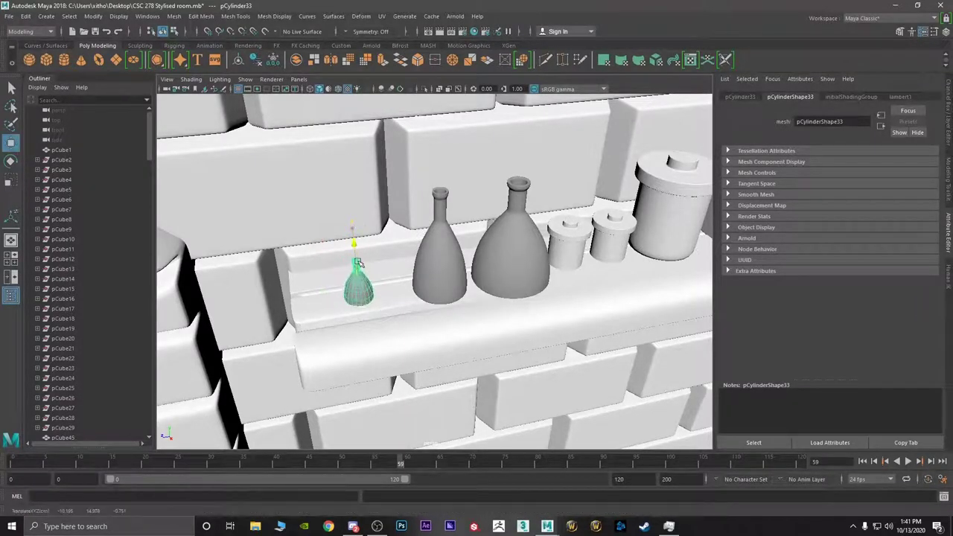
pyautogui.scroll(-1, 370, 279)
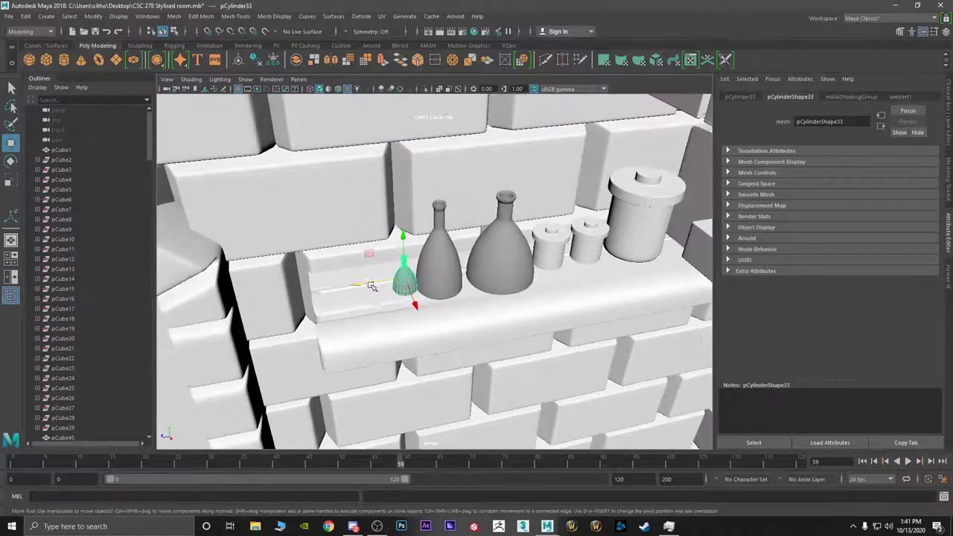
pyautogui.keyDown('alt'); pyautogui.moveTo(370, 279); pyautogui.dragTo(426, 260); pyautogui.keyUp('alt')
# - Create a polygon cylinder and move it above the table's end nearest the doorway
pyautogui.scroll(-8, 428, 280)
pyautogui.keyDown('alt'); pyautogui.moveTo(429, 306); pyautogui.dragTo(433, 339); pyautogui.keyUp('alt')
pyautogui.keyDown('alt'); pyautogui.moveTo(433, 340); pyautogui.dragTo(425, 248, button='middle'); pyautogui.keyUp('alt')
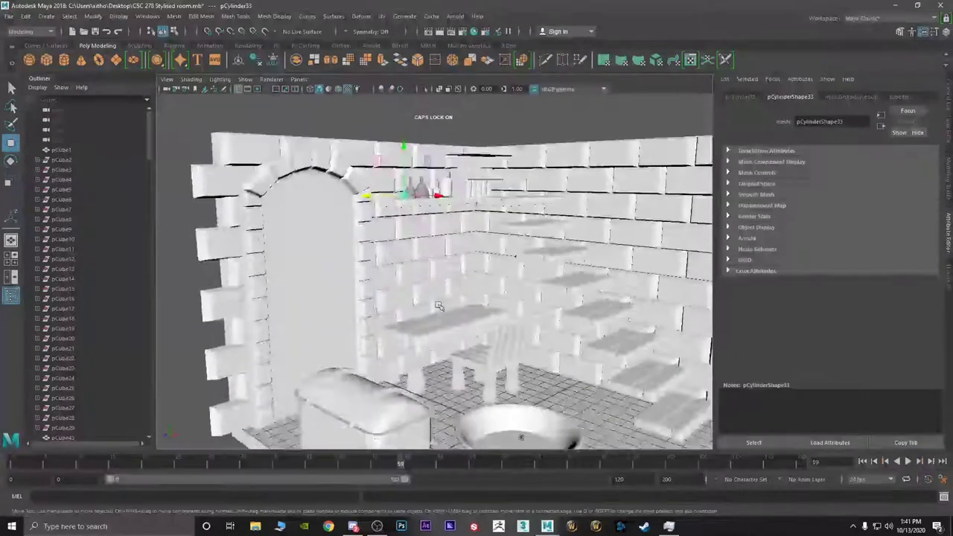
pyautogui.scroll(5, 439, 345)
pyautogui.keyDown('alt'); pyautogui.moveTo(439, 347); pyautogui.dragTo(423, 276, button='middle'); pyautogui.keyUp('alt')
pyautogui.keyDown('alt'); pyautogui.moveTo(423, 276); pyautogui.dragTo(435, 273); pyautogui.keyUp('alt')
pyautogui.scroll(-5, 435, 274)
pyautogui.scroll(7, 431, 277)
pyautogui.keyDown('alt'); pyautogui.moveTo(367, 280); pyautogui.dragTo(427, 265, button='middle'); pyautogui.keyUp('alt')
pyautogui.scroll(-1, 427, 265)
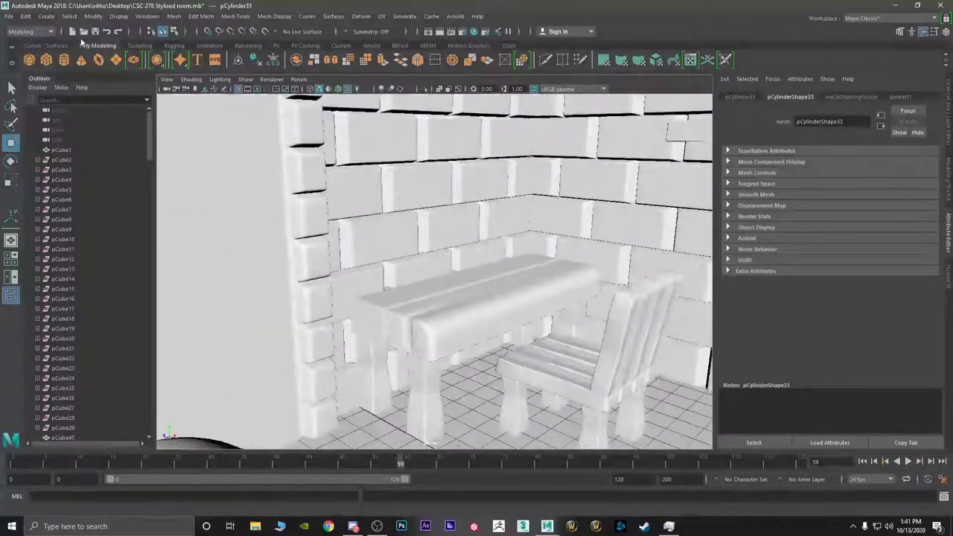
pyautogui.click(64, 64)
pyautogui.scroll(-6, 447, 290)
pyautogui.keyDown('alt'); pyautogui.moveTo(454, 298); pyautogui.dragTo(449, 335); pyautogui.keyUp('alt')
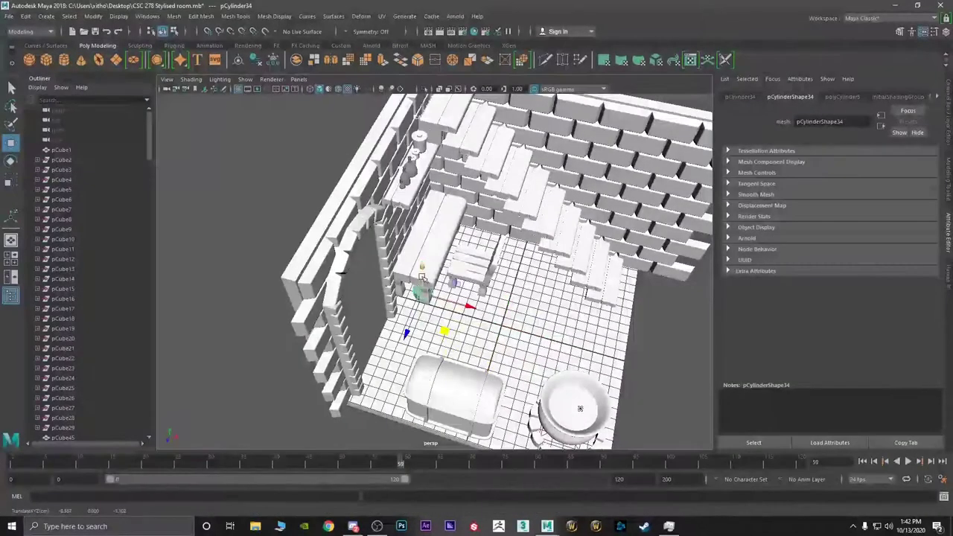
pyautogui.moveTo(422, 273); pyautogui.dragTo(419, 225)
pyautogui.scroll(6, 428, 253)
pyautogui.keyDown('alt'); pyautogui.moveTo(454, 302); pyautogui.dragTo(399, 235); pyautogui.keyUp('alt')
pyautogui.scroll(5, 427, 274)
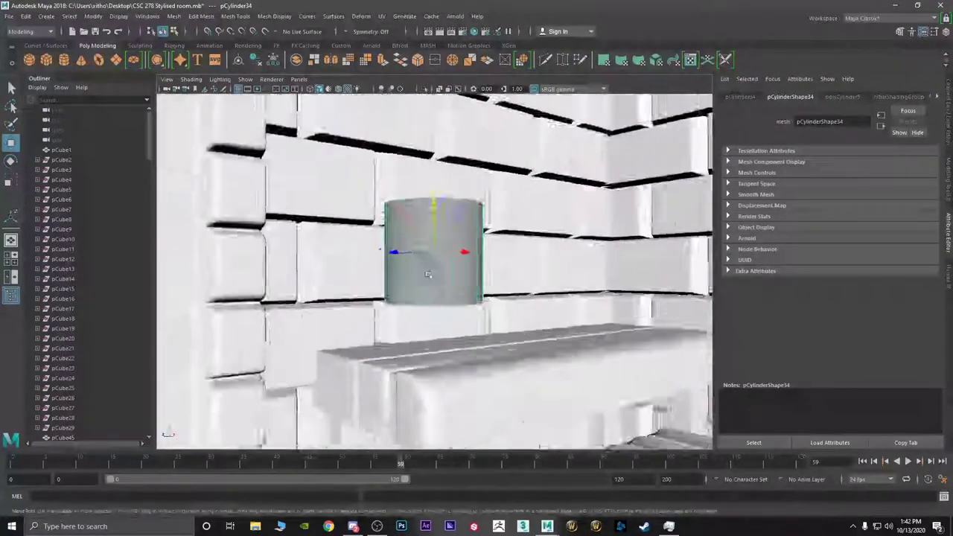
# - Delete the upper part of the cylinder to leave only its flat bottom disc, then return to object mode
pyautogui.keyDown('alt'); pyautogui.moveTo(428, 276); pyautogui.dragTo(433, 294); pyautogui.keyUp('alt')
pyautogui.moveTo(443, 212); pyautogui.dragTo(440, 240, button='right')
pyautogui.moveTo(508, 164); pyautogui.dragTo(367, 228)
pyautogui.press('Delete')
pyautogui.moveTo(437, 222); pyautogui.dragTo(477, 207, button='right')
pyautogui.moveTo(466, 241); pyautogui.dragTo(466, 259, button='right')
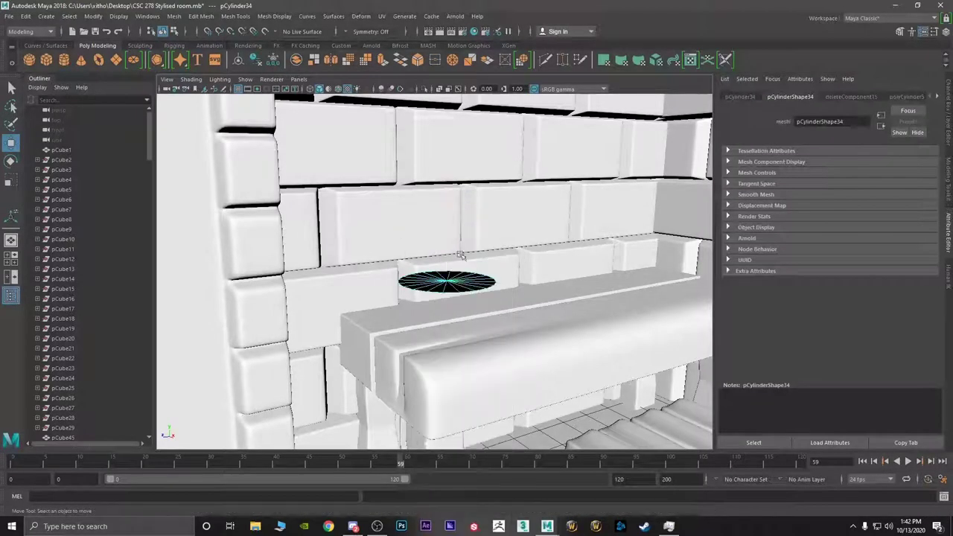
# - Lower the disc towards the tabletop and scale it down to a candlestick base
pyautogui.doubleClick(451, 293)
pyautogui.scroll(3, 453, 297)
pyautogui.keyDown('alt'); pyautogui.moveTo(451, 309); pyautogui.dragTo(447, 307); pyautogui.keyUp('alt')
pyautogui.moveTo(463, 294); pyautogui.dragTo(487, 266, button='right')
pyautogui.moveTo(472, 208); pyautogui.dragTo(462, 275)
pyautogui.moveTo(465, 357); pyautogui.dragTo(469, 248, button='right')
pyautogui.press('r')
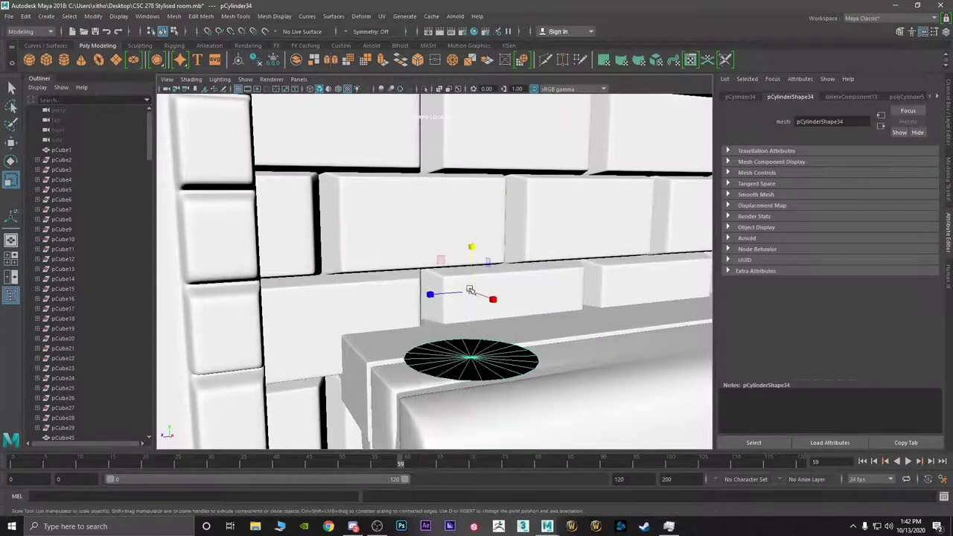
pyautogui.moveTo(471, 292); pyautogui.dragTo(388, 400)
# - Extrude the disc's outer edge loop upward and scale it inward to form a thin-rimmed conical foot
pyautogui.scroll(3, 469, 320)
pyautogui.keyDown('alt'); pyautogui.moveTo(474, 318); pyautogui.dragTo(460, 268); pyautogui.keyUp('alt')
pyautogui.scroll(2, 431, 308)
pyautogui.moveTo(431, 326); pyautogui.dragTo(436, 218, button='right')
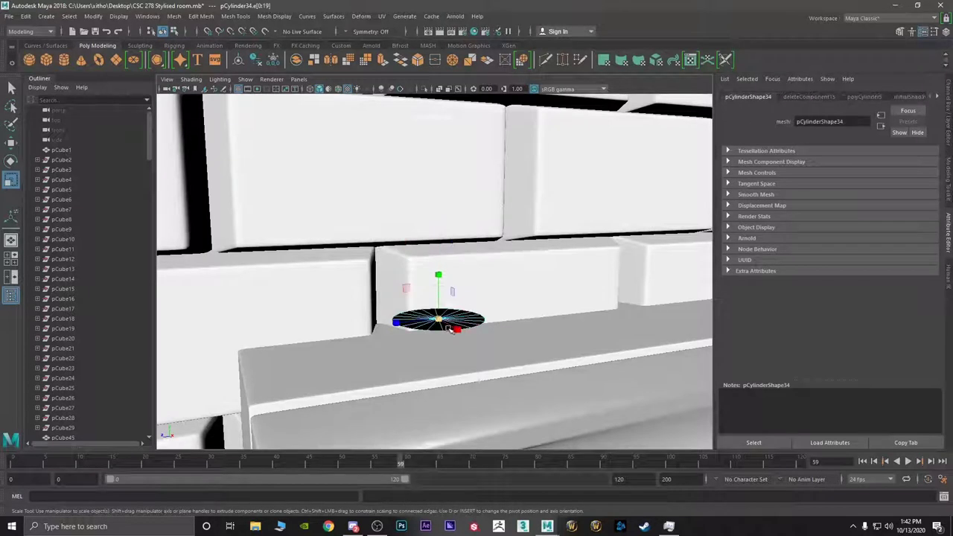
pyautogui.moveTo(448, 331); pyautogui.dragTo(449, 332)
pyautogui.hotkey('ctrl', 'e')
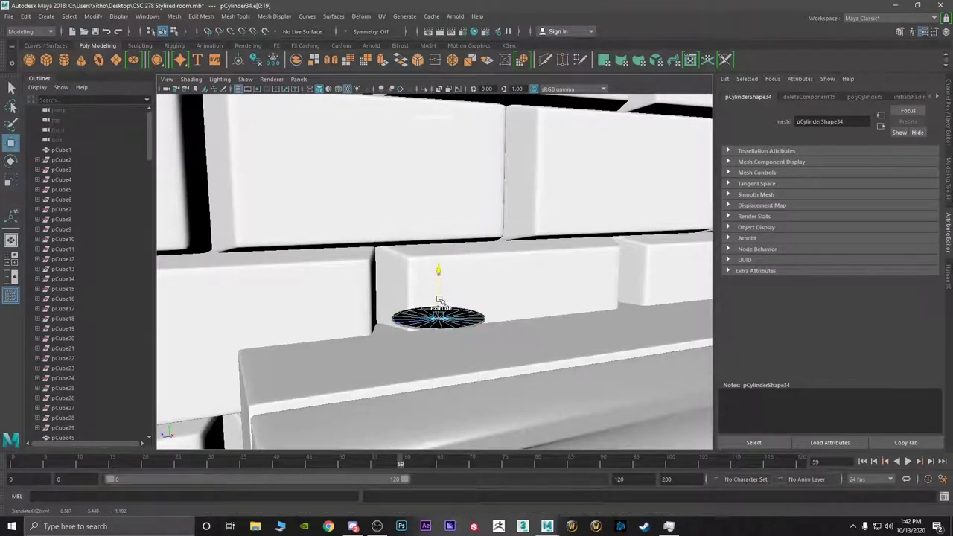
pyautogui.keyDown('shift'); pyautogui.moveTo(439, 299); pyautogui.dragTo(393, 371); pyautogui.keyUp('shift')
pyautogui.press('r')
pyautogui.press('w')
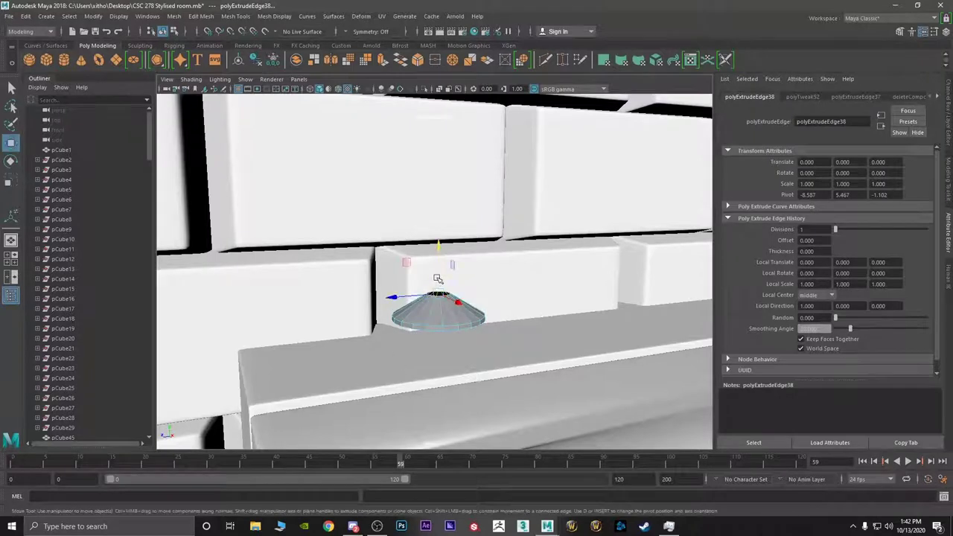
# - Extrude the foot's top edge loop upward and narrow it into a tapered lower stem
pyautogui.hotkey('ctrl', 'e')
pyautogui.moveTo(440, 279); pyautogui.dragTo(453, 319)
pyautogui.press('r')
pyautogui.scroll(3, 452, 232)
pyautogui.keyDown('alt'); pyautogui.moveTo(449, 248); pyautogui.dragTo(444, 278, button='middle'); pyautogui.keyUp('alt')
pyautogui.scroll(3, 445, 277)
pyautogui.hotkey('ctrl', 'e')
pyautogui.press('w')
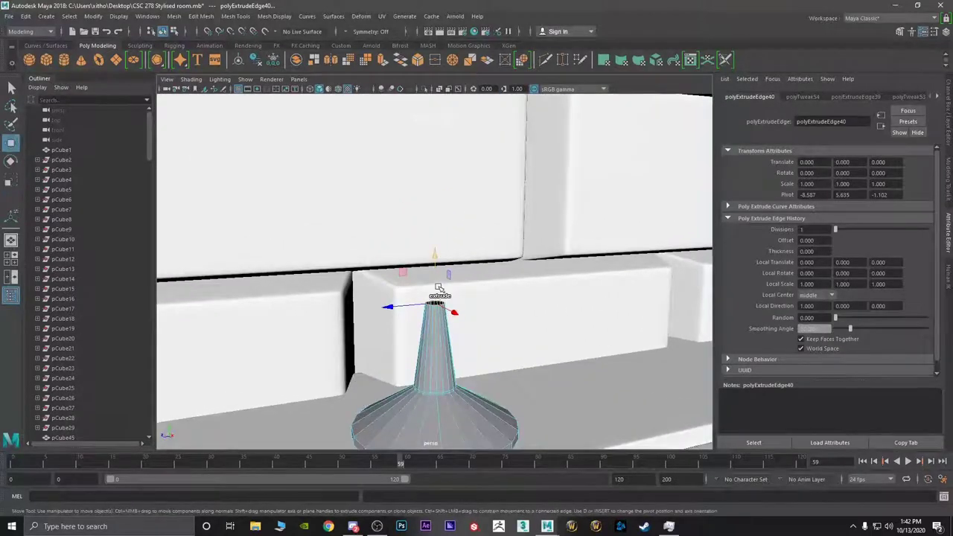
# - Extrude the stem higher, then flare it out and back in to form a knob with a short neck
pyautogui.moveTo(436, 286); pyautogui.dragTo(432, 198)
pyautogui.scroll(2, 447, 186)
pyautogui.keyDown('alt'); pyautogui.moveTo(449, 182); pyautogui.dragTo(457, 351, button='middle'); pyautogui.keyUp('alt')
pyautogui.moveTo(437, 329); pyautogui.dragTo(488, 238)
pyautogui.press('r')
pyautogui.hotkey('ctrl', 'e')
pyautogui.moveTo(436, 301); pyautogui.dragTo(356, 408)
pyautogui.press('w')
pyautogui.keyDown('shift'); pyautogui.moveTo(440, 238); pyautogui.dragTo(440, 194); pyautogui.keyUp('shift')
pyautogui.scroll(-5, 441, 220)
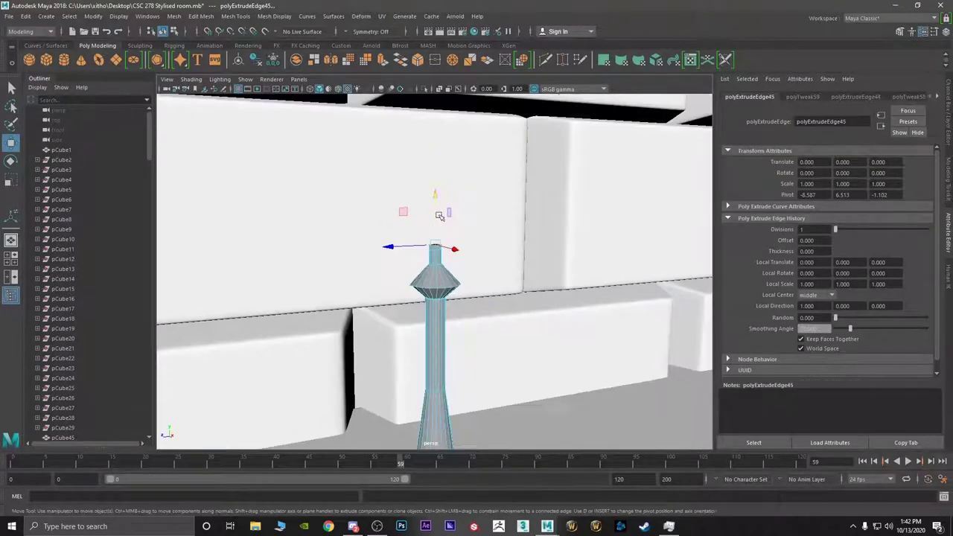
# - Raise the neck's top edge loop to lengthen the slim upper stem above the knob
pyautogui.keyDown('alt'); pyautogui.moveTo(450, 238); pyautogui.dragTo(430, 219); pyautogui.keyUp('alt')
pyautogui.keyDown('alt'); pyautogui.moveTo(430, 219); pyautogui.dragTo(455, 278, button='middle'); pyautogui.keyUp('alt')
pyautogui.scroll(2, 454, 278)
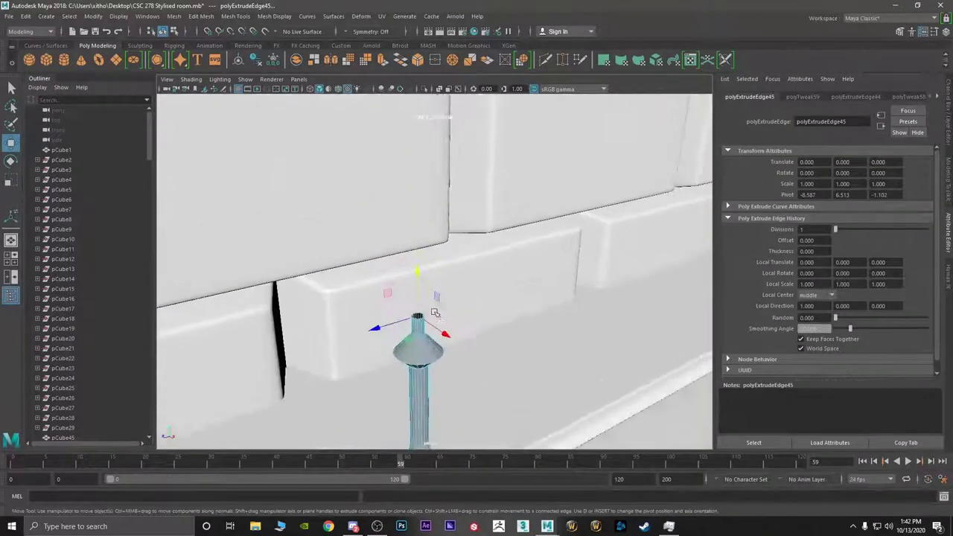
pyautogui.keyDown('alt'); pyautogui.moveTo(455, 298); pyautogui.dragTo(444, 279); pyautogui.keyUp('alt')
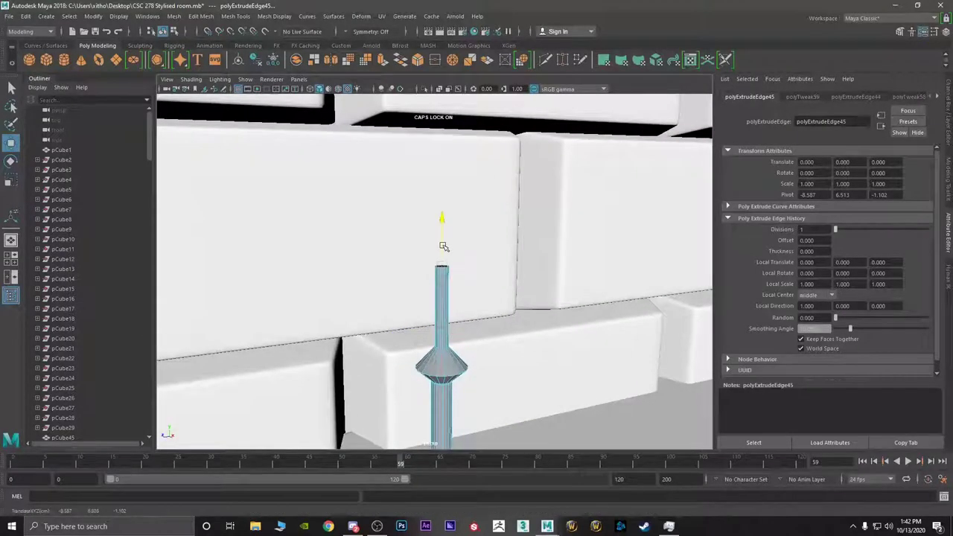
pyautogui.moveTo(449, 266)
pyautogui.keyDown('alt'); pyautogui.mouseDown(button='right')
pyautogui.moveTo(496, 270)
pyautogui.moveTo(466, 264)
pyautogui.mouseUp(button='right'); pyautogui.keyUp('alt')
pyautogui.keyDown('shift'); pyautogui.moveTo(452, 254); pyautogui.dragTo(454, 249); pyautogui.keyUp('shift')
# - Extrude the stem's top edge outward and upward into a round cup, then inward to form its recessed candle hole
pyautogui.hotkey('ctrl', 'e')
pyautogui.press('r')
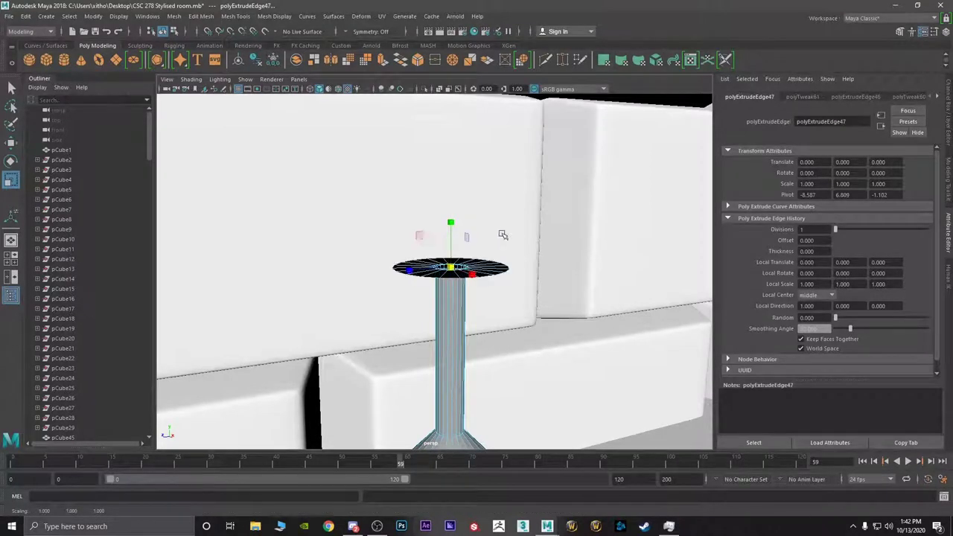
pyautogui.hotkey('ctrl', 'e')
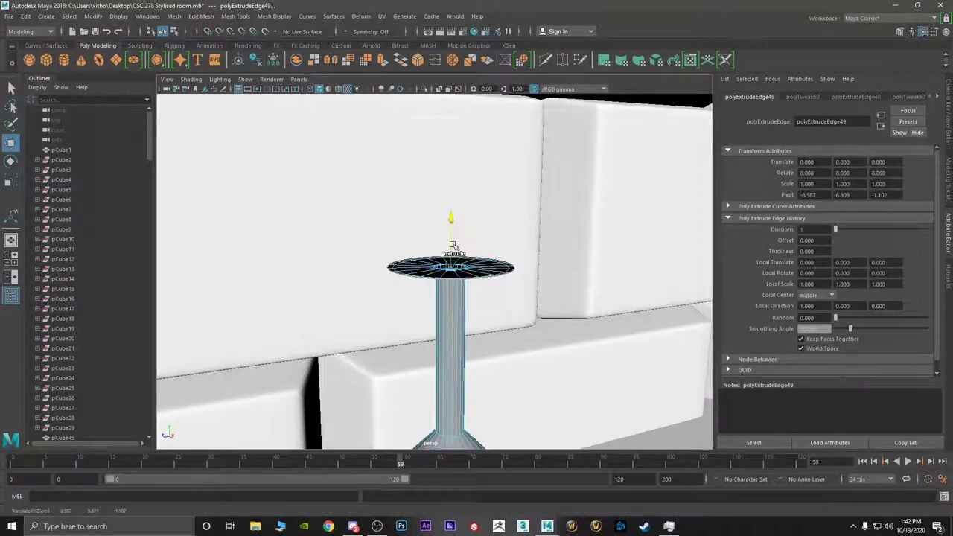
pyautogui.hotkey('ctrl', 'e')
pyautogui.moveTo(453, 244); pyautogui.dragTo(452, 214)
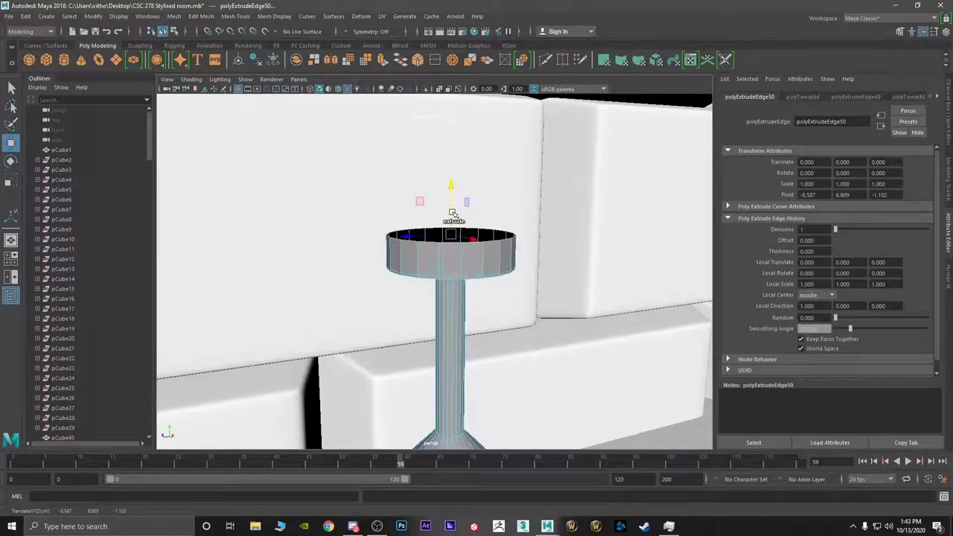
pyautogui.press('r')
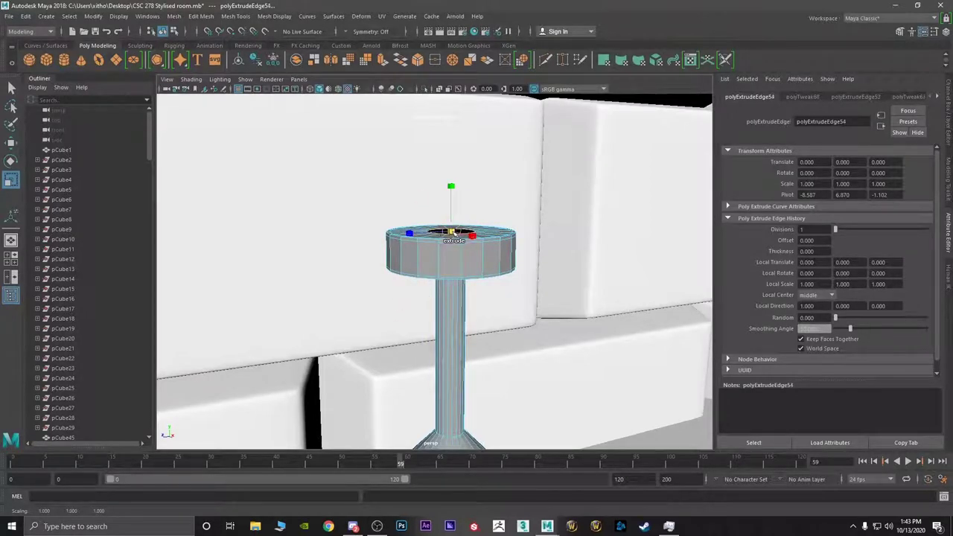
pyautogui.hotkey('ctrl', 'e')
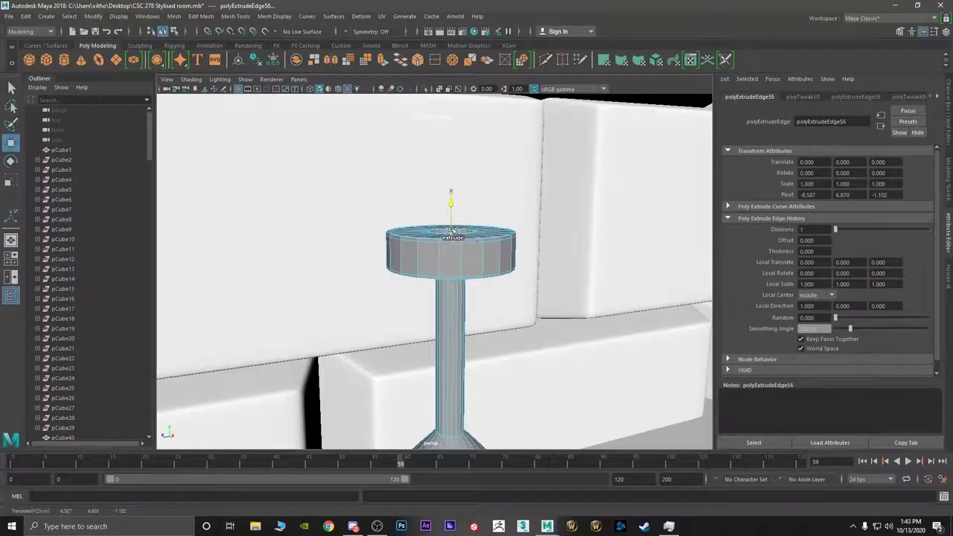
# - Return the candlestick to object mode, turn on its smooth mesh preview, and scale it down uniformly
pyautogui.scroll(-4, 448, 238)
pyautogui.moveTo(448, 239); pyautogui.dragTo(488, 226, button='right')
pyautogui.scroll(-4, 487, 298)
pyautogui.press('3')
pyautogui.scroll(-4, 488, 300)
pyautogui.keyDown('alt'); pyautogui.moveTo(479, 328); pyautogui.dragTo(481, 259, button='middle'); pyautogui.keyUp('alt')
pyautogui.scroll(-5, 481, 259)
pyautogui.keyDown('alt'); pyautogui.moveTo(439, 261); pyautogui.dragTo(495, 323); pyautogui.keyUp('alt')
pyautogui.press('r')
pyautogui.keyDown('alt'); pyautogui.moveTo(372, 279); pyautogui.dragTo(459, 205); pyautogui.keyUp('alt')
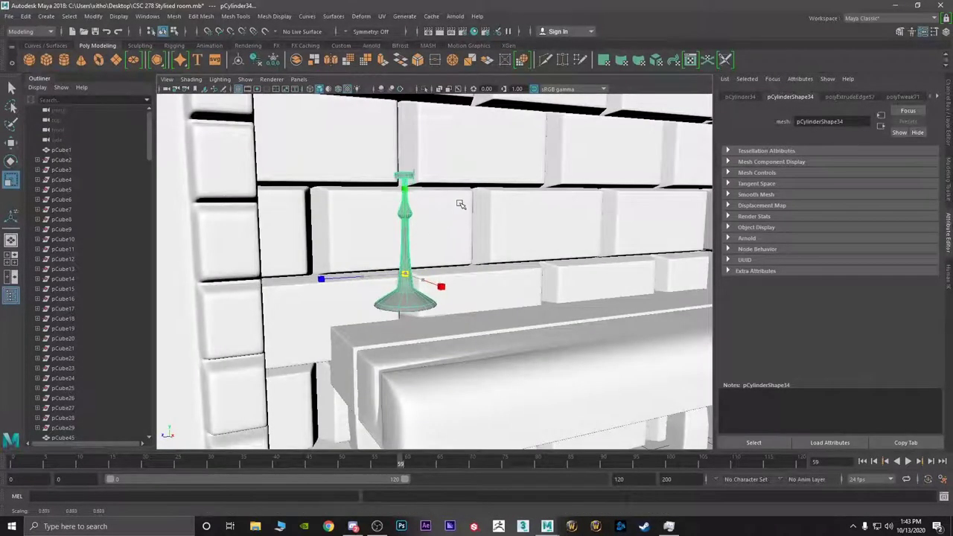
# - Set the candlestick down on the tabletop, duplicate it, and place the copy at the table's far end
pyautogui.press('w')
pyautogui.moveTo(404, 247); pyautogui.dragTo(529, 238)
pyautogui.hotkey('ctrl', 'd')
pyautogui.keyDown('alt'); pyautogui.moveTo(355, 276); pyautogui.dragTo(465, 271); pyautogui.keyUp('alt')
pyautogui.scroll(-2, 420, 137)
pyautogui.scroll(3, 463, 275)
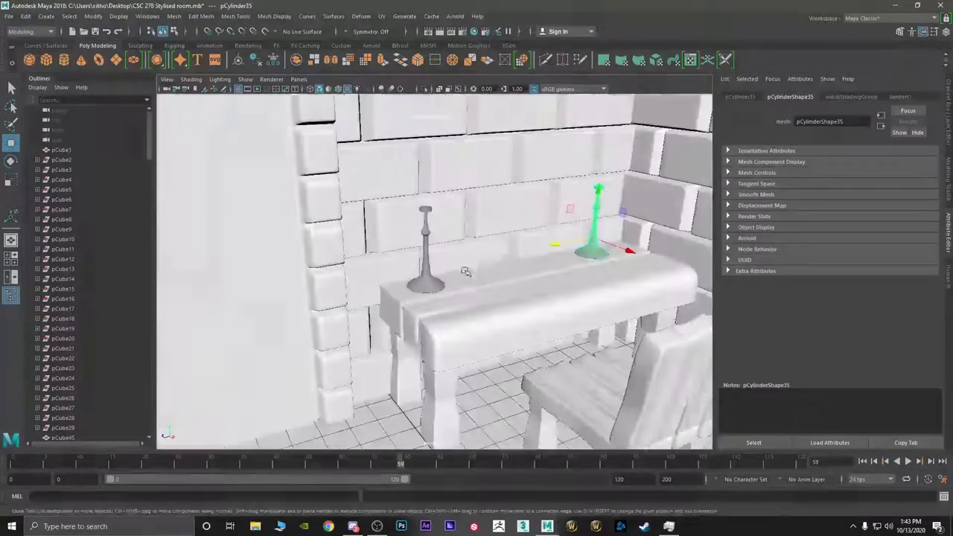
pyautogui.keyDown('alt'); pyautogui.moveTo(465, 272); pyautogui.dragTo(326, 294, button='middle'); pyautogui.keyUp('alt')
pyautogui.scroll(4, 326, 294)
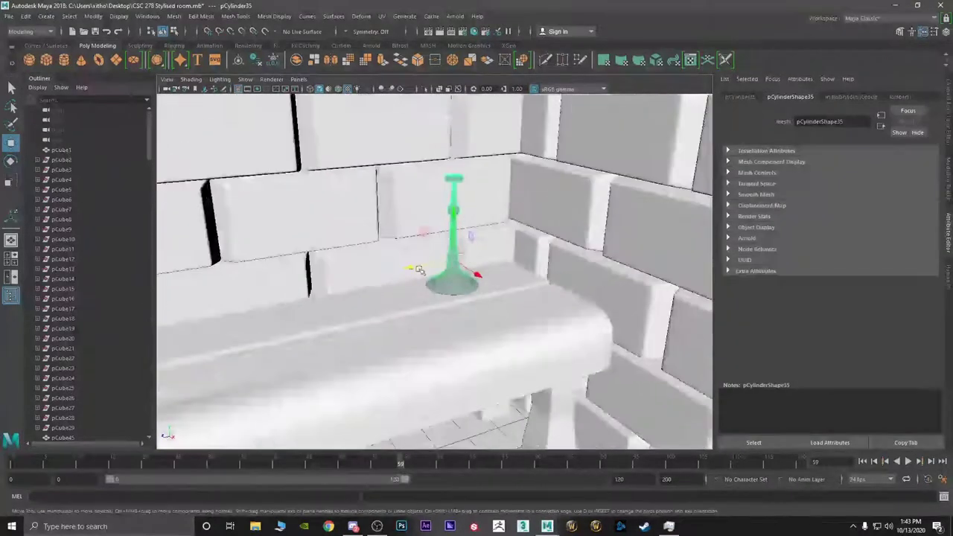
pyautogui.keyDown('alt'); pyautogui.moveTo(328, 294); pyautogui.dragTo(388, 293); pyautogui.keyUp('alt')
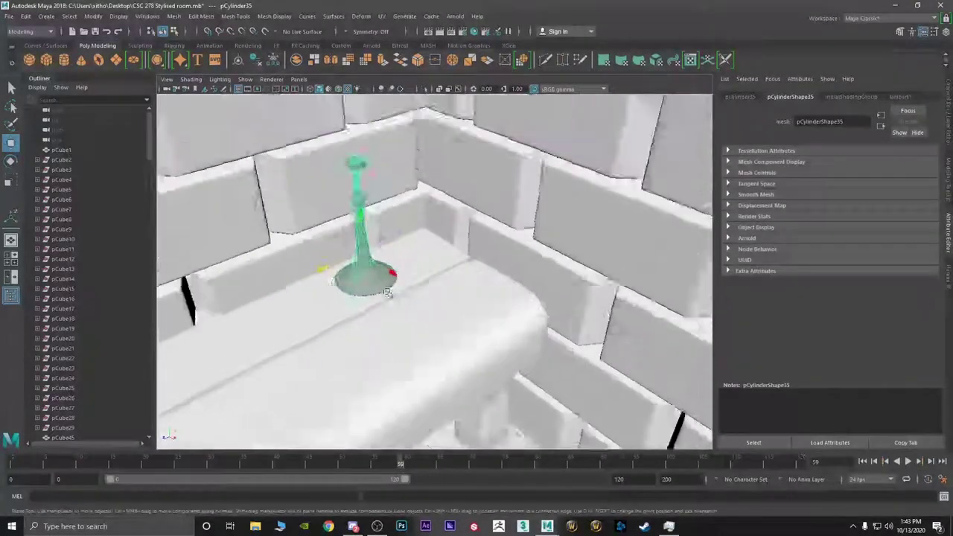
pyautogui.scroll(-5, 388, 293)
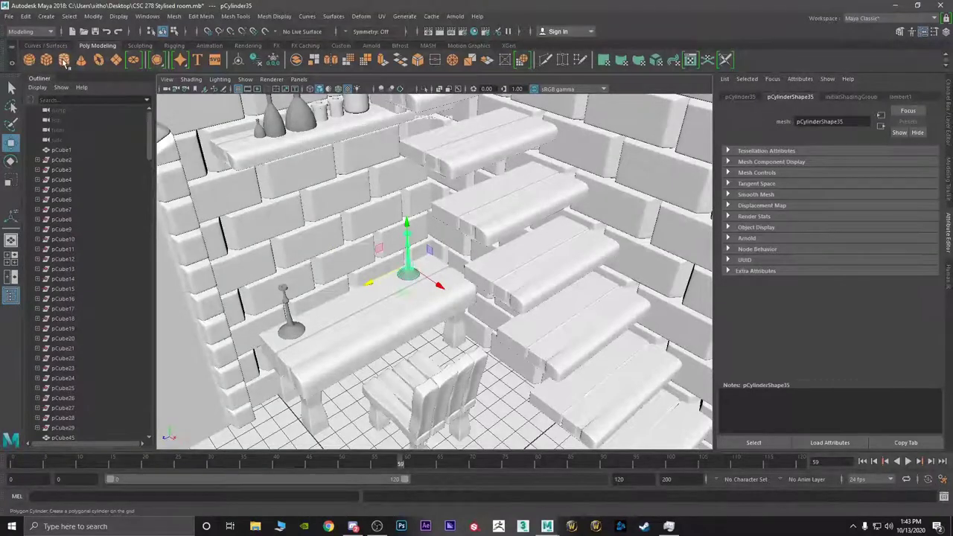
# - Create a new polygon cylinder and place it on the table in front of the far candlestick
pyautogui.click(64, 63)
pyautogui.scroll(-6, 500, 292)
pyautogui.keyDown('alt'); pyautogui.moveTo(500, 293); pyautogui.dragTo(636, 426); pyautogui.keyUp('alt')
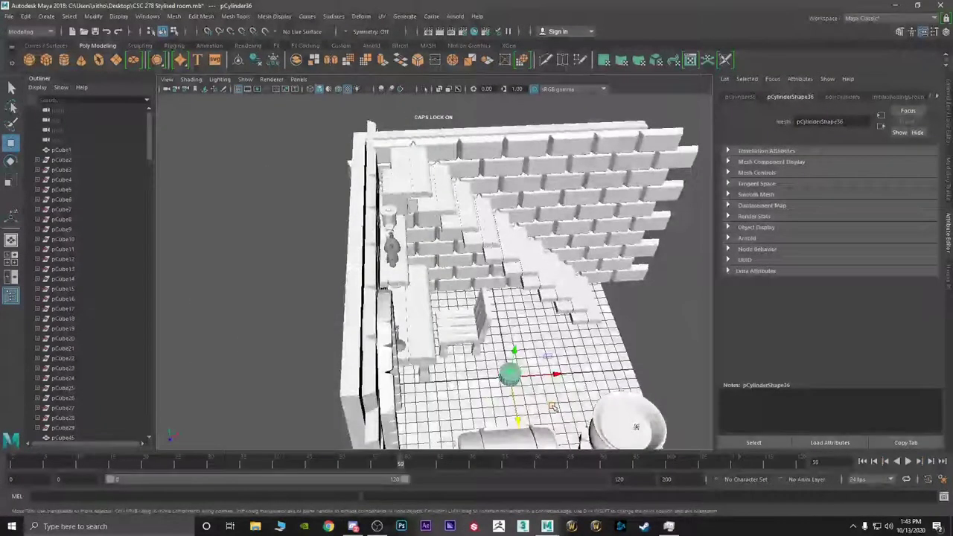
pyautogui.moveTo(509, 375); pyautogui.dragTo(393, 269)
pyautogui.scroll(10, 404, 270)
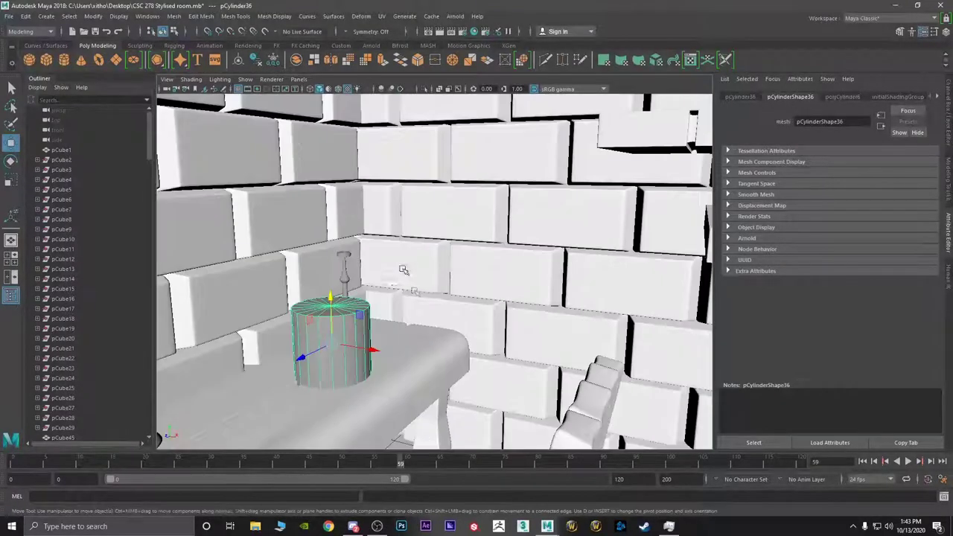
pyautogui.keyDown('alt'); pyautogui.moveTo(383, 305); pyautogui.dragTo(431, 324); pyautogui.keyUp('alt')
pyautogui.keyDown('alt'); pyautogui.moveTo(431, 324); pyautogui.dragTo(504, 201, button='middle'); pyautogui.keyUp('alt')
pyautogui.scroll(2, 447, 283)
pyautogui.keyDown('alt'); pyautogui.moveTo(428, 302); pyautogui.dragTo(472, 257, button='middle'); pyautogui.keyUp('alt')
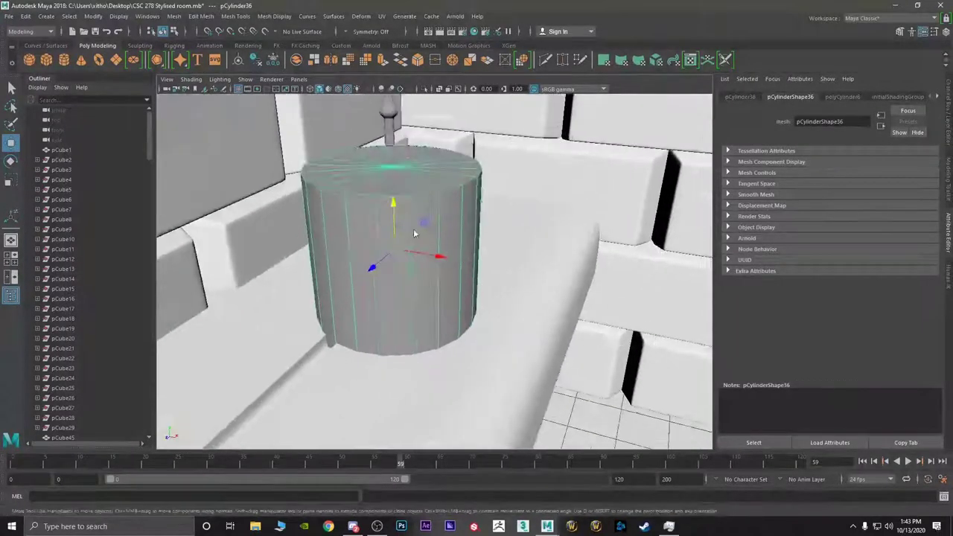
# - Lower the cylinder's top vertices and scale them inward to form a low tapered base
pyautogui.moveTo(411, 228); pyautogui.dragTo(412, 257, button='right')
pyautogui.keyDown('alt'); pyautogui.moveTo(417, 263); pyautogui.dragTo(433, 213); pyautogui.keyUp('alt')
pyautogui.doubleClick(419, 203)
pyautogui.moveTo(411, 191); pyautogui.dragTo(368, 188, button='right')
pyautogui.moveTo(516, 127); pyautogui.dragTo(306, 197)
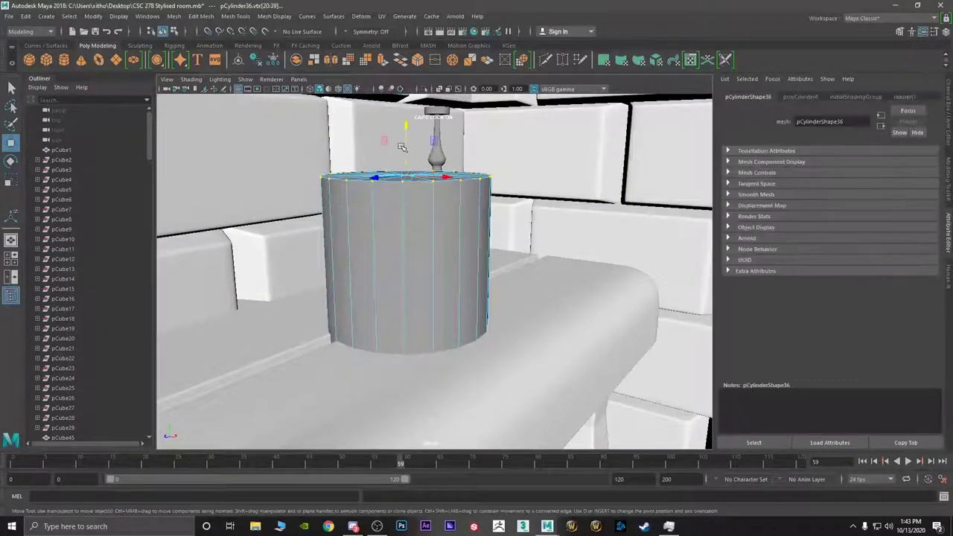
pyautogui.moveTo(406, 149); pyautogui.dragTo(402, 277)
pyautogui.press('r')
pyautogui.press('w')
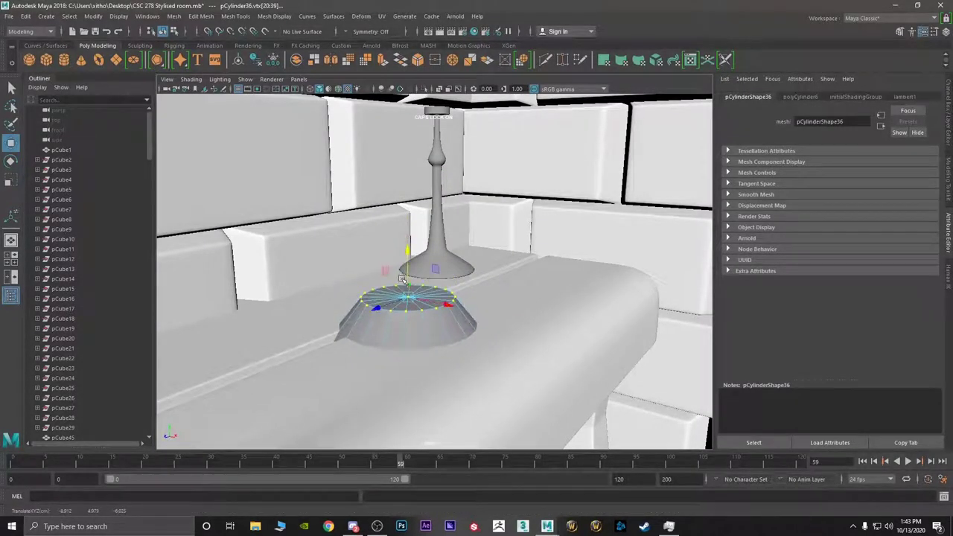
# - Select all the triangular faces of the tapered cylinder's top cap and delete them to leave the top open
pyautogui.moveTo(404, 305); pyautogui.dragTo(405, 270, button='right')
pyautogui.scroll(3, 383, 307)
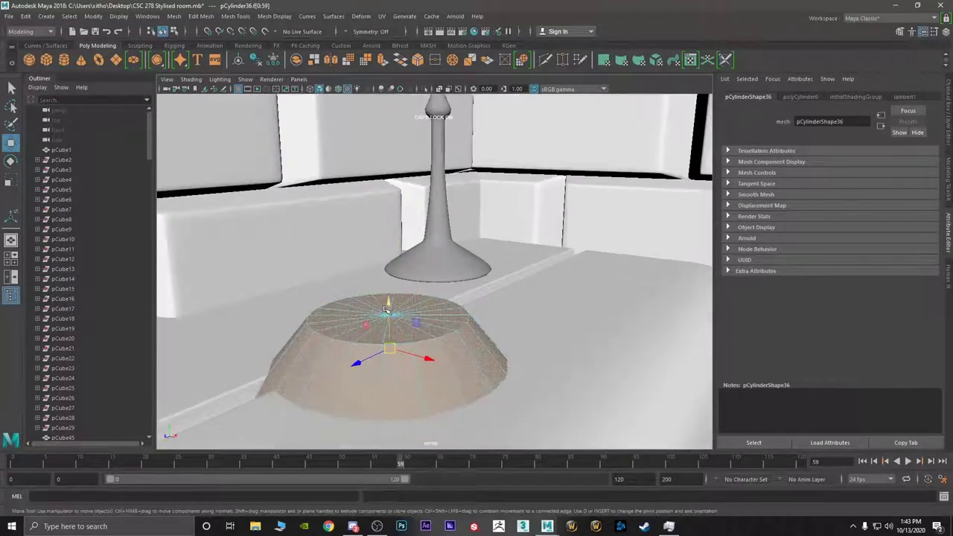
pyautogui.keyDown('alt'); pyautogui.moveTo(381, 311); pyautogui.dragTo(383, 325); pyautogui.keyUp('alt')
pyautogui.click(348, 306)
pyautogui.keyDown('shift'); pyautogui.click(329, 293); pyautogui.keyUp('shift')
pyautogui.press('q')
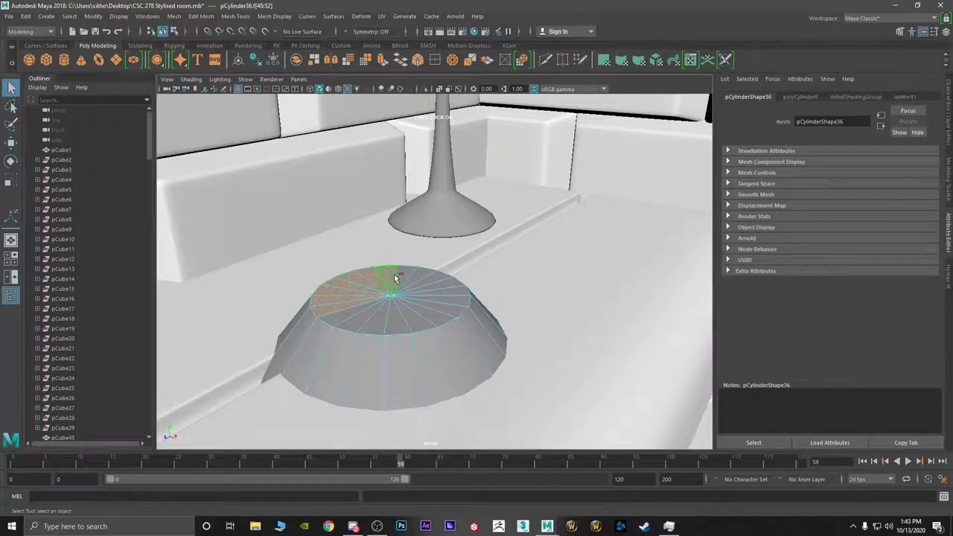
pyautogui.keyDown('shift'); pyautogui.click(416, 277); pyautogui.keyUp('shift')
pyautogui.keyDown('shift'); pyautogui.click(428, 282); pyautogui.keyUp('shift')
pyautogui.keyDown('shift'); pyautogui.click(432, 287); pyautogui.keyUp('shift')
pyautogui.keyDown('shift'); pyautogui.click(435, 300); pyautogui.keyUp('shift')
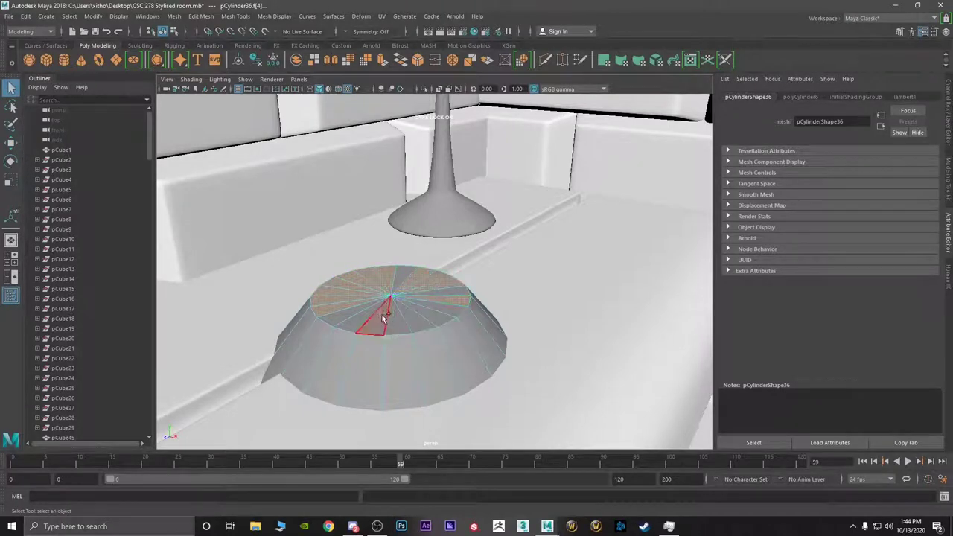
pyautogui.keyDown('shift'); pyautogui.click(358, 316); pyautogui.keyUp('shift')
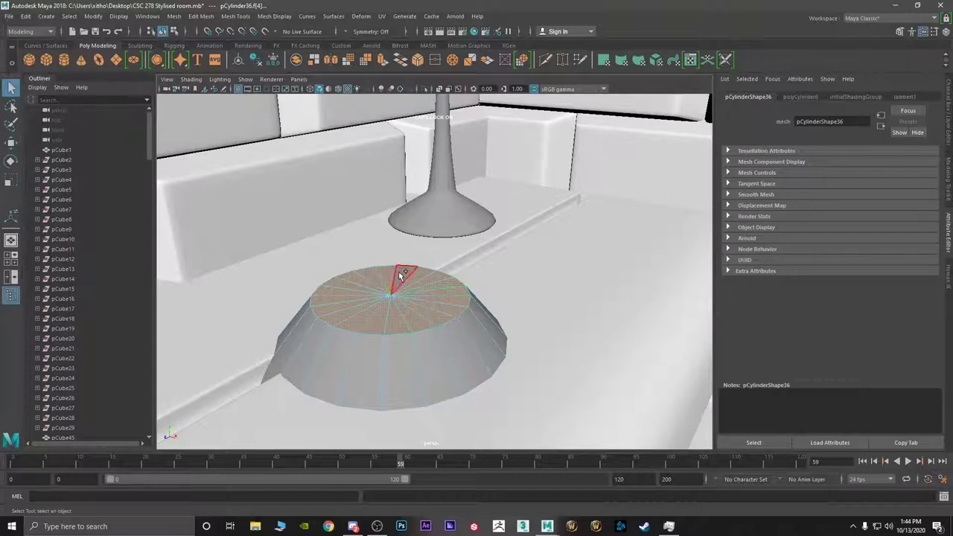
pyautogui.keyDown('alt'); pyautogui.moveTo(400, 275); pyautogui.dragTo(491, 291); pyautogui.keyUp('alt')
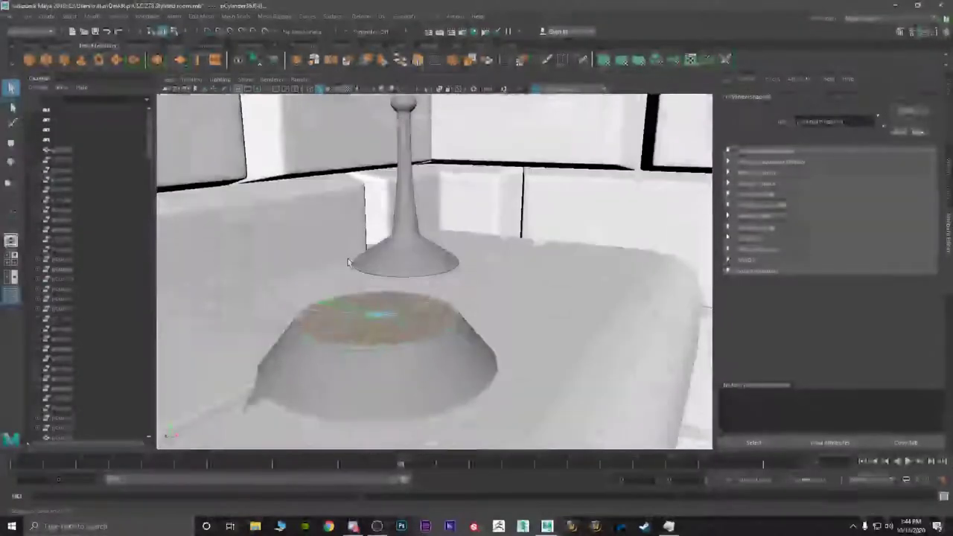
pyautogui.press('Delete')
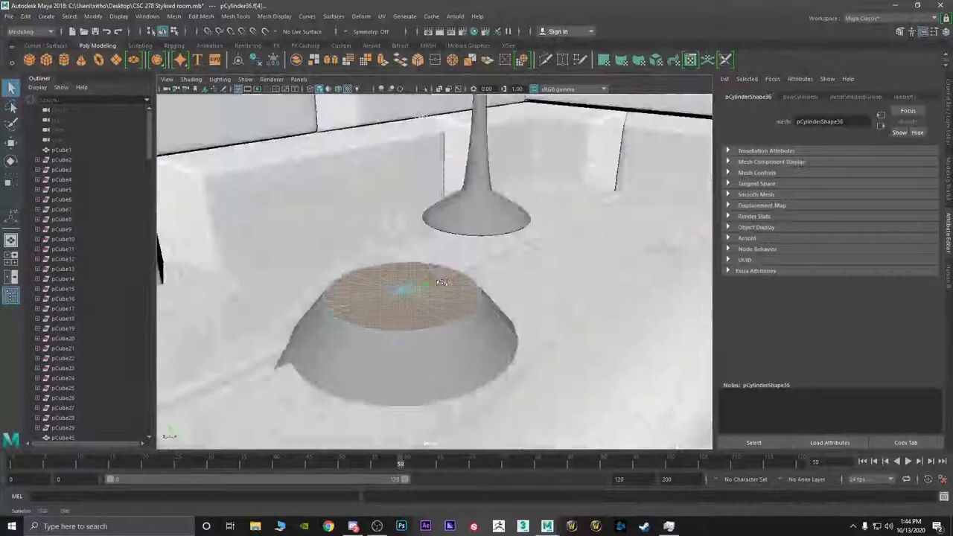
pyautogui.keyDown('alt'); pyautogui.moveTo(441, 282); pyautogui.dragTo(330, 279); pyautogui.keyUp('alt')
pyautogui.keyDown('ctrl'); pyautogui.click(675, 412); pyautogui.keyUp('ctrl')
pyautogui.keyDown('alt'); pyautogui.moveTo(517, 353); pyautogui.dragTo(591, 337); pyautogui.keyUp('alt')
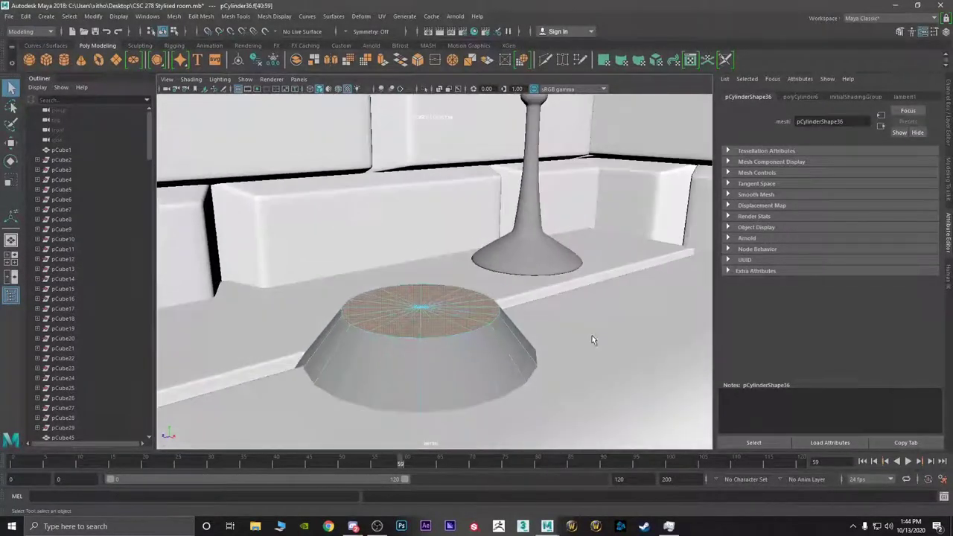
pyautogui.press('Delete')
# - Extrude the open top edge loop upward and outward to form a narrow neck and flared collar above the base
pyautogui.moveTo(454, 313); pyautogui.dragTo(449, 221, button='right')
pyautogui.doubleClick(469, 329)
pyautogui.hotkey('ctrl', 'e')
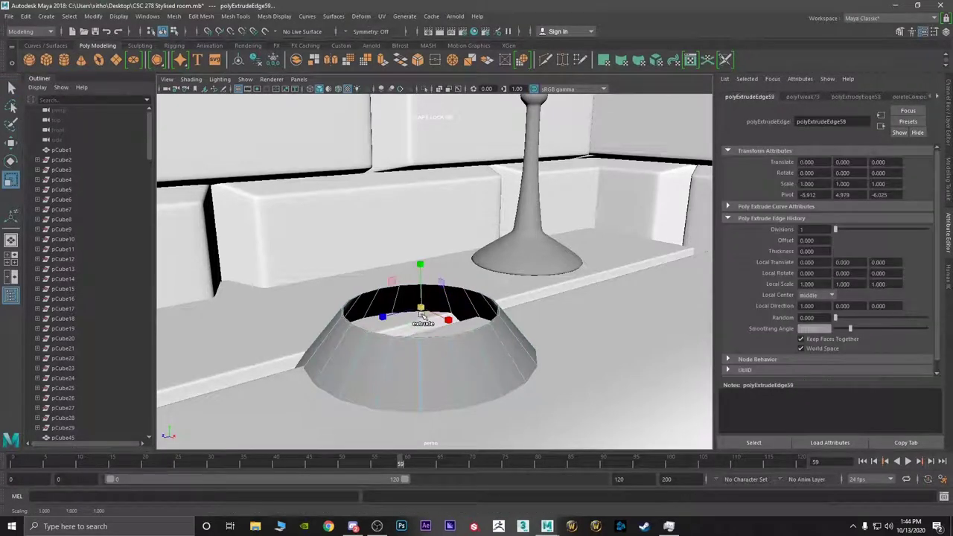
pyautogui.keyDown('shift'); pyautogui.moveTo(422, 314); pyautogui.dragTo(447, 253); pyautogui.keyUp('shift')
pyautogui.press('w')
pyautogui.hotkey('ctrl', 'e')
pyautogui.press('r')
pyautogui.hotkey('ctrl', 'e')
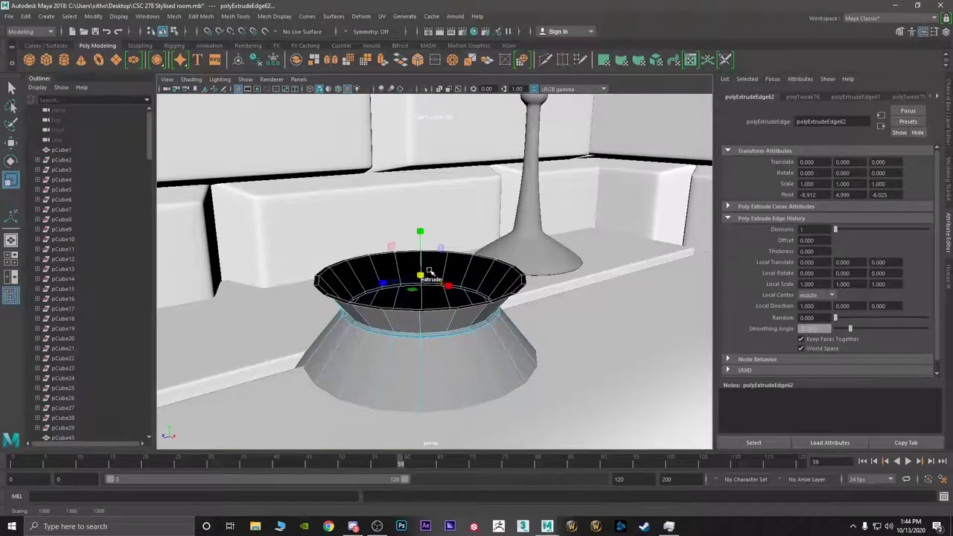
# - Extrude the collar's upper edge upward into a short lip, and extrude it again inward to give the rim thickness
pyautogui.press('w')
pyautogui.moveTo(422, 275); pyautogui.dragTo(424, 257)
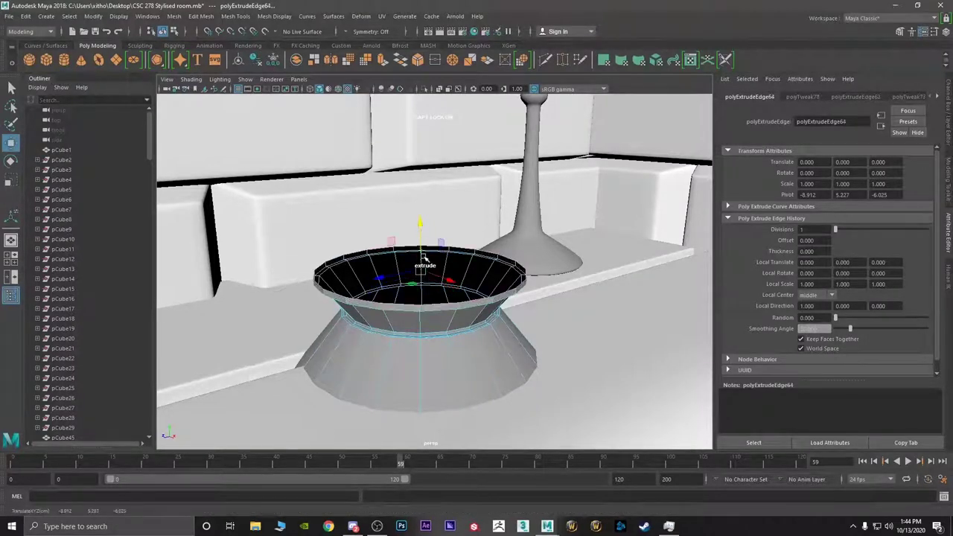
pyautogui.hotkey('ctrl', 'e')
pyautogui.press('r')
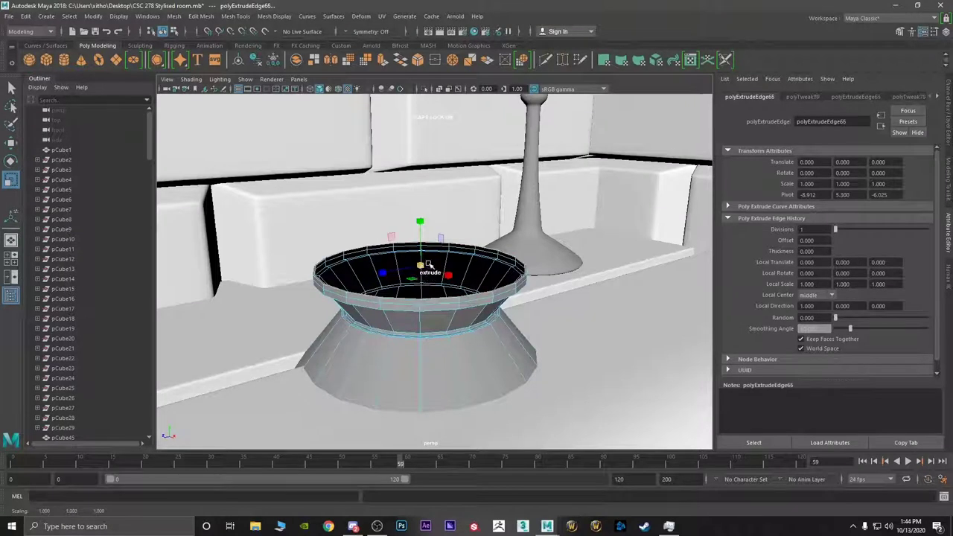
pyautogui.moveTo(423, 269); pyautogui.dragTo(410, 288)
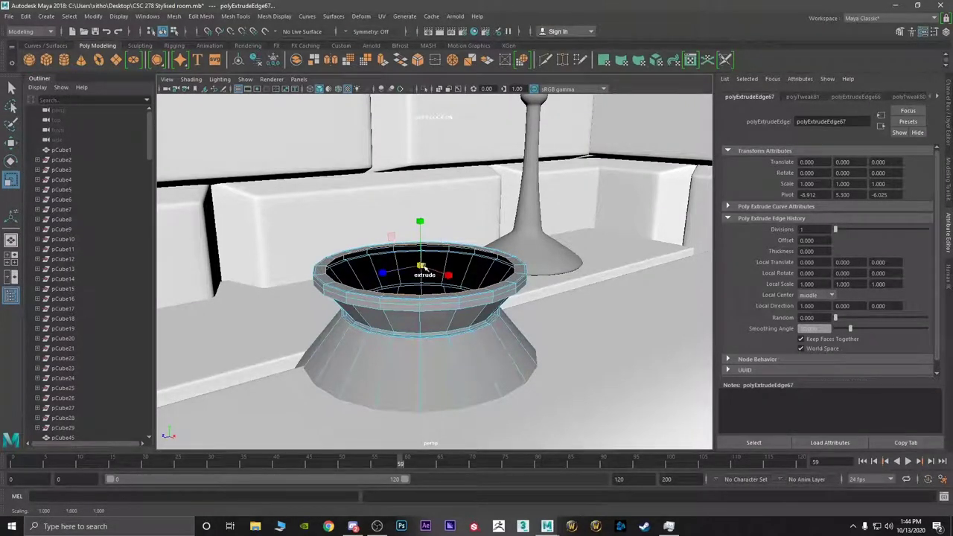
# - Extrude the rim's inner edge down inside the collar, and turn on the stand's smooth mesh preview
pyautogui.hotkey('ctrl', 'e')
pyautogui.press('w')
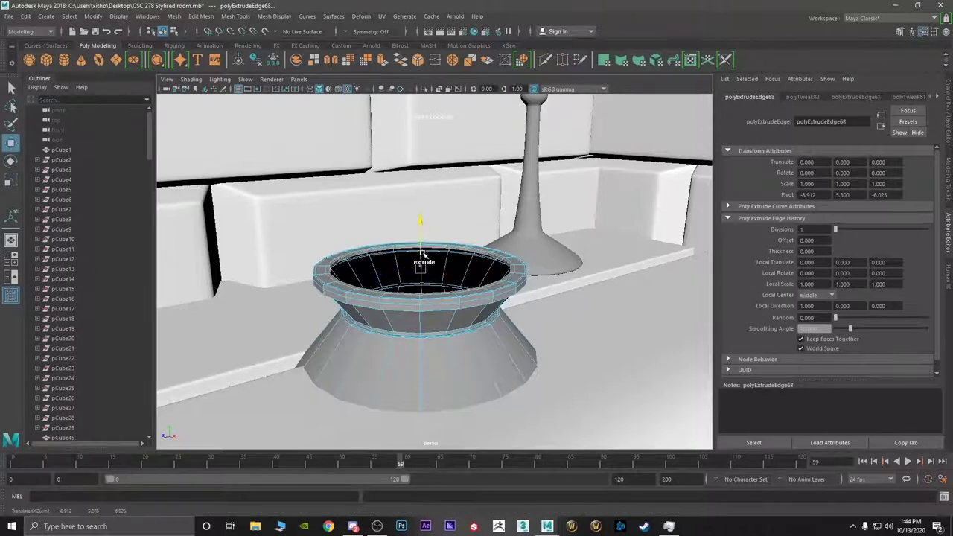
pyautogui.hotkey('ctrl', 'e')
pyautogui.press('3')
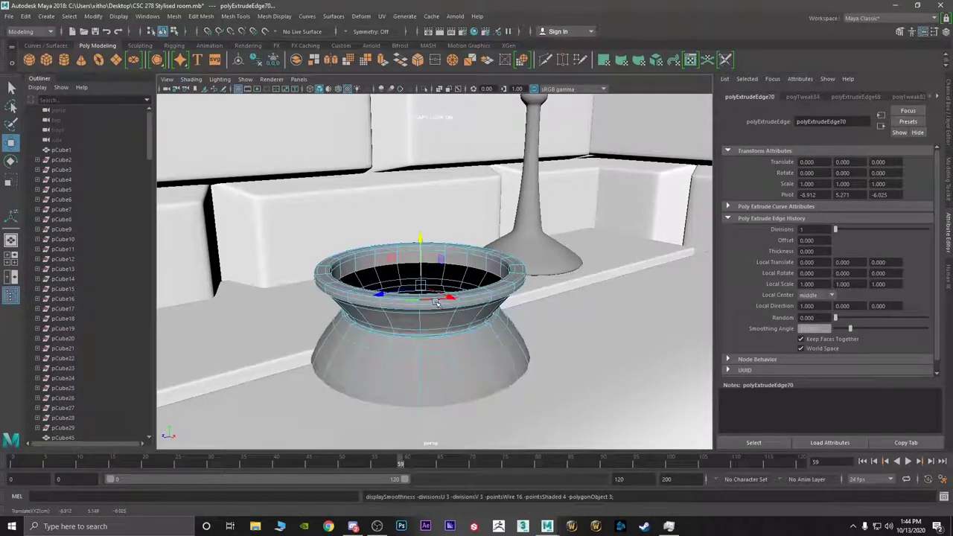
pyautogui.scroll(-2, 437, 302)
pyautogui.keyDown('alt'); pyautogui.moveTo(440, 302); pyautogui.dragTo(458, 321); pyautogui.keyUp('alt')
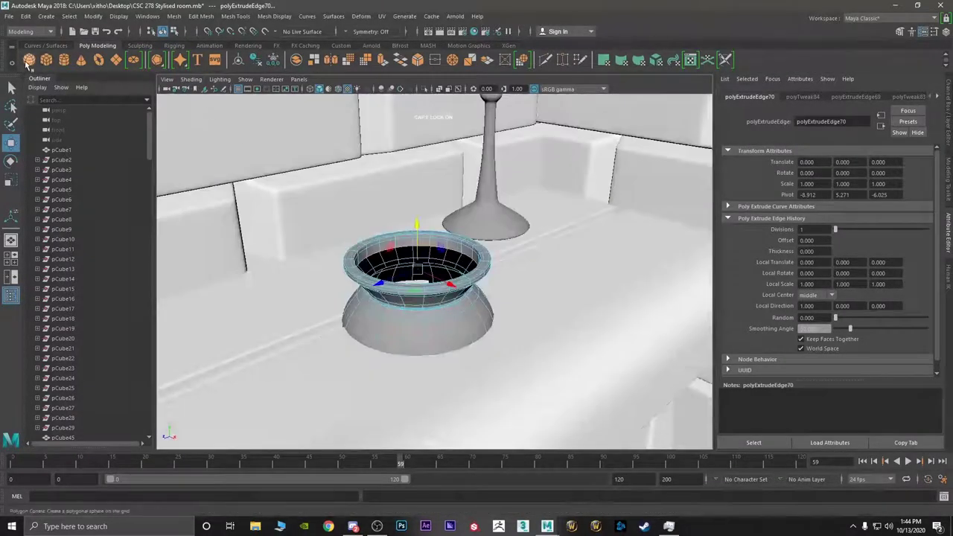
# - Create a polygon sphere and move it across the room to just above the stand on the table
pyautogui.click(28, 62)
pyautogui.keyDown('alt'); pyautogui.moveTo(594, 320); pyautogui.dragTo(518, 320, button='right'); pyautogui.keyUp('alt')
pyautogui.keyDown('alt'); pyautogui.moveTo(517, 320); pyautogui.dragTo(523, 360); pyautogui.keyUp('alt')
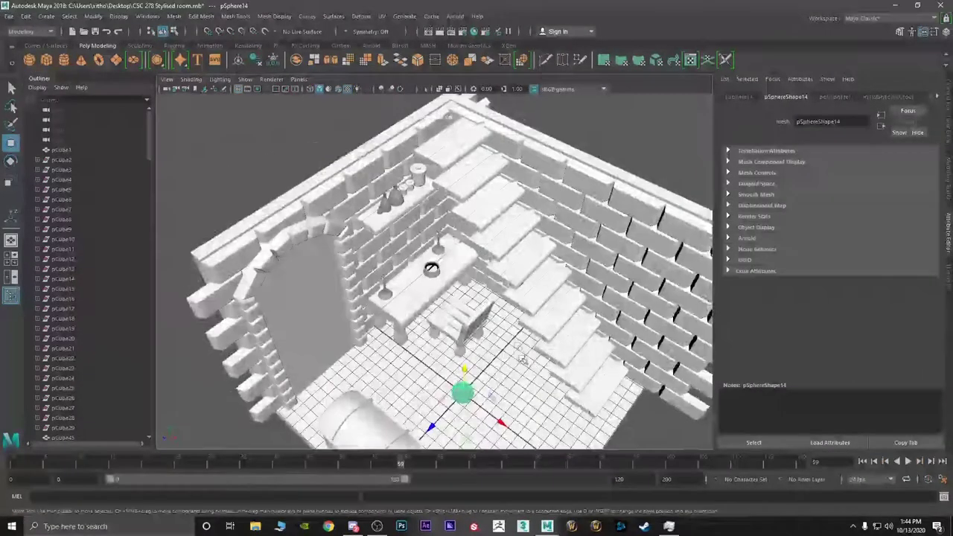
pyautogui.press('space')
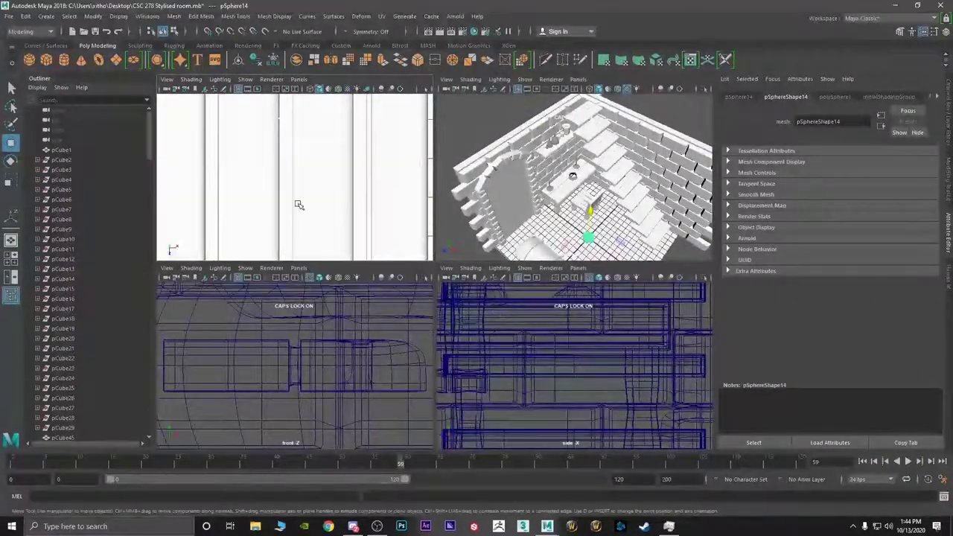
pyautogui.press('space')
pyautogui.scroll(-3, 350, 214)
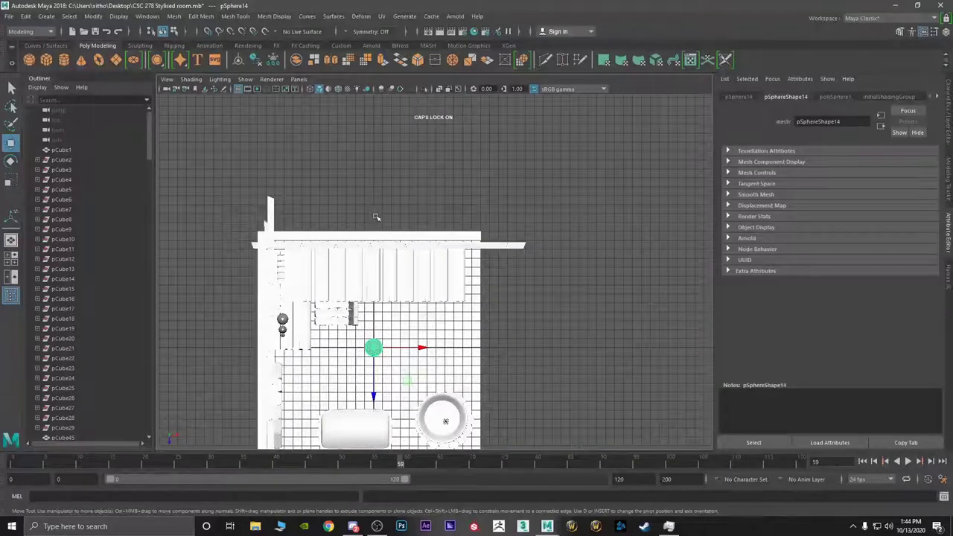
pyautogui.moveTo(382, 209); pyautogui.dragTo(382, 209, button='middle')
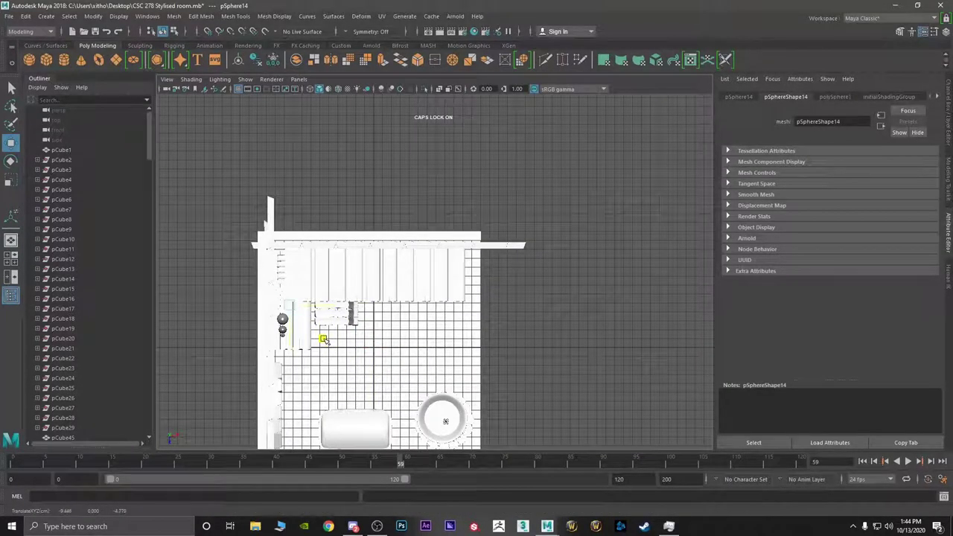
pyautogui.press('space')
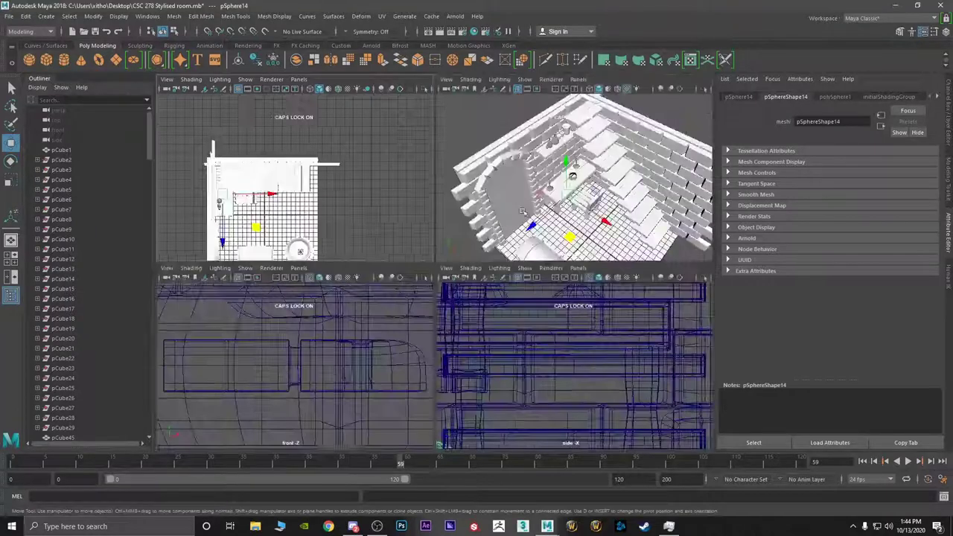
pyautogui.press('space')
pyautogui.scroll(5, 406, 311)
pyautogui.moveTo(406, 324); pyautogui.dragTo(385, 279)
pyautogui.scroll(6, 404, 212)
pyautogui.moveTo(328, 229); pyautogui.dragTo(413, 231)
# - Centre the sphere over the stand in the wireframe top view and scale it down uniformly to suit the rim
pyautogui.press('space')
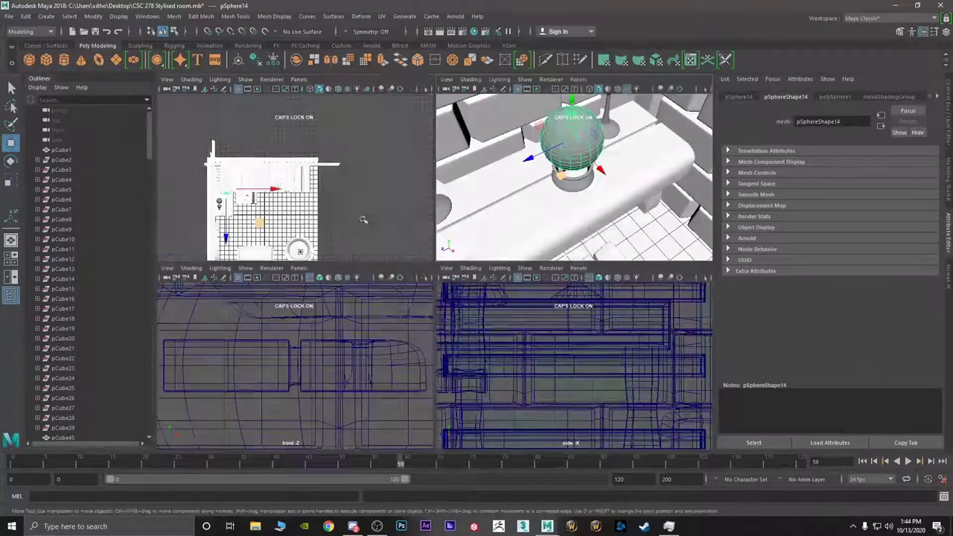
pyautogui.press('space')
pyautogui.scroll(2, 287, 313)
pyautogui.press('4')
pyautogui.scroll(6, 207, 314)
pyautogui.keyDown('alt'); pyautogui.moveTo(270, 248); pyautogui.dragTo(674, 208, button='middle'); pyautogui.keyUp('alt')
pyautogui.keyDown('alt'); pyautogui.moveTo(406, 273); pyautogui.dragTo(441, 231, button='middle'); pyautogui.keyUp('alt')
pyautogui.scroll(5, 440, 231)
pyautogui.moveTo(396, 276); pyautogui.dragTo(380, 265, button='middle')
pyautogui.press('r')
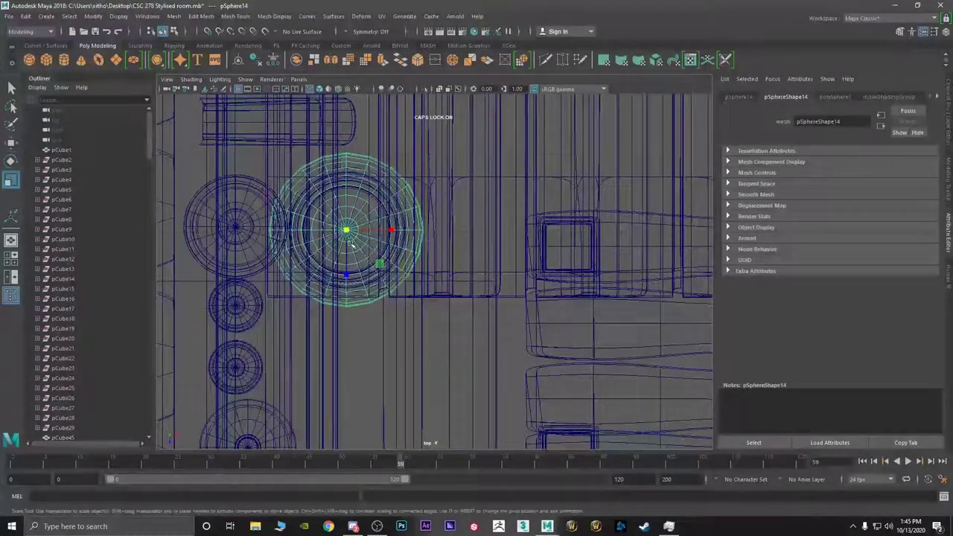
# - Lower the sphere in the perspective view so that it rests in the stand's rim
pyautogui.press('space')
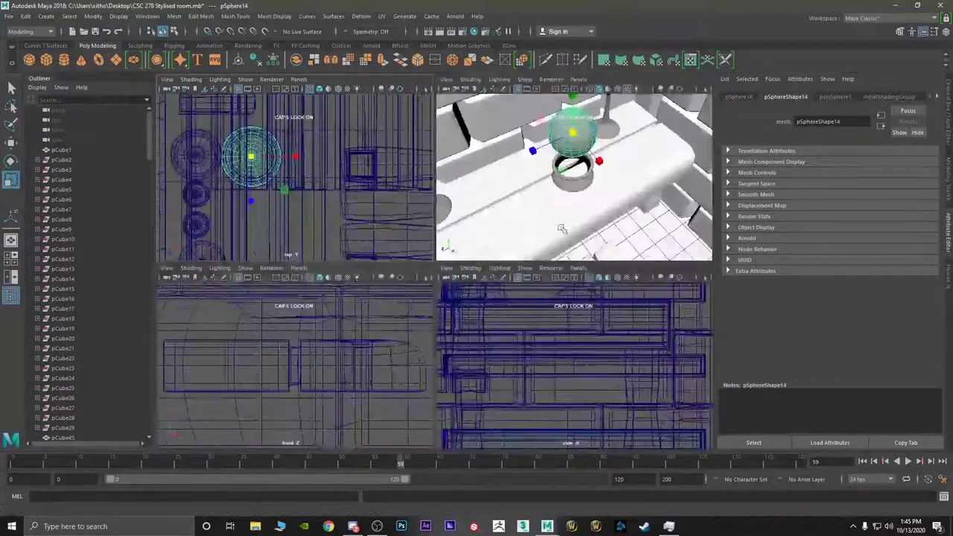
pyautogui.press('space')
pyautogui.press('w')
pyautogui.moveTo(424, 174); pyautogui.dragTo(424, 188)
# - Examine the finished tabletop props and the free space between the table and the staircase
pyautogui.scroll(-8, 415, 241)
pyautogui.keyDown('alt'); pyautogui.moveTo(415, 241); pyautogui.dragTo(529, 205); pyautogui.keyUp('alt')
pyautogui.scroll(7, 422, 274)
pyautogui.click(489, 294)
pyautogui.scroll(-8, 490, 296)
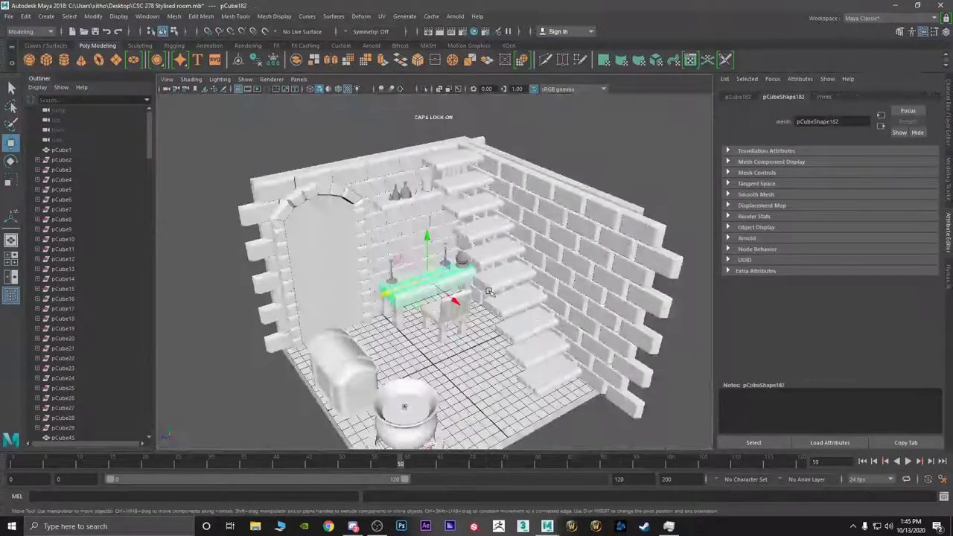
pyautogui.keyDown('alt'); pyautogui.moveTo(489, 304); pyautogui.dragTo(513, 317); pyautogui.keyUp('alt')
pyautogui.scroll(6, 501, 290)
pyautogui.keyDown('alt'); pyautogui.moveTo(513, 317); pyautogui.dragTo(396, 301, button='middle'); pyautogui.keyUp('alt')
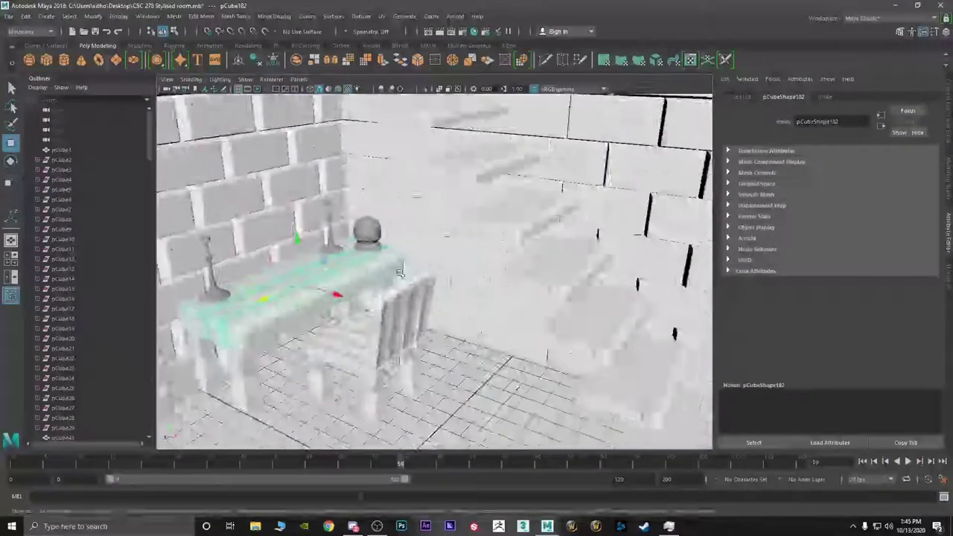
pyautogui.keyDown('alt'); pyautogui.moveTo(396, 302); pyautogui.dragTo(460, 331); pyautogui.keyUp('alt')
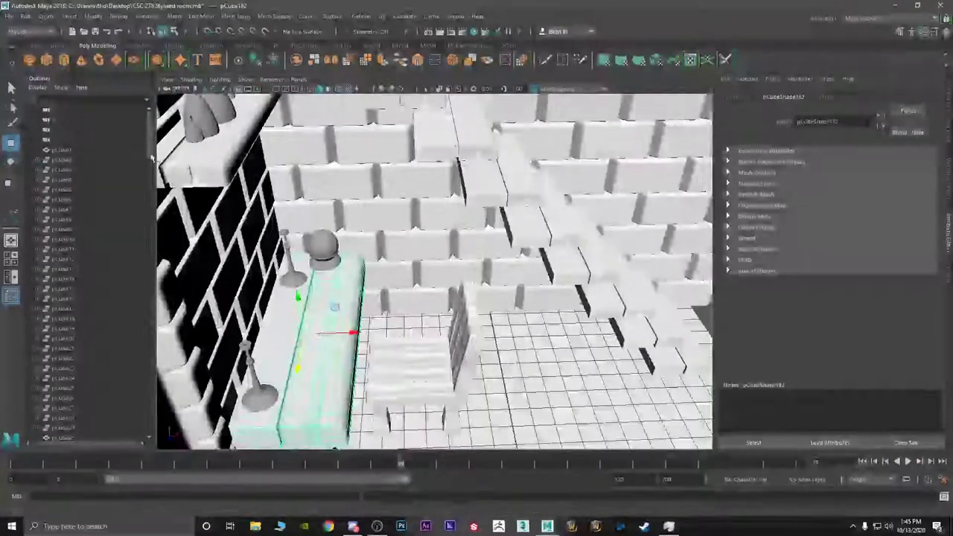
# - Create a polygon cube, place it on the floor beside the chair, and narrow it into a thin upright piece
pyautogui.click(46, 60)
pyautogui.scroll(-10, 496, 319)
pyautogui.scroll(8, 472, 326)
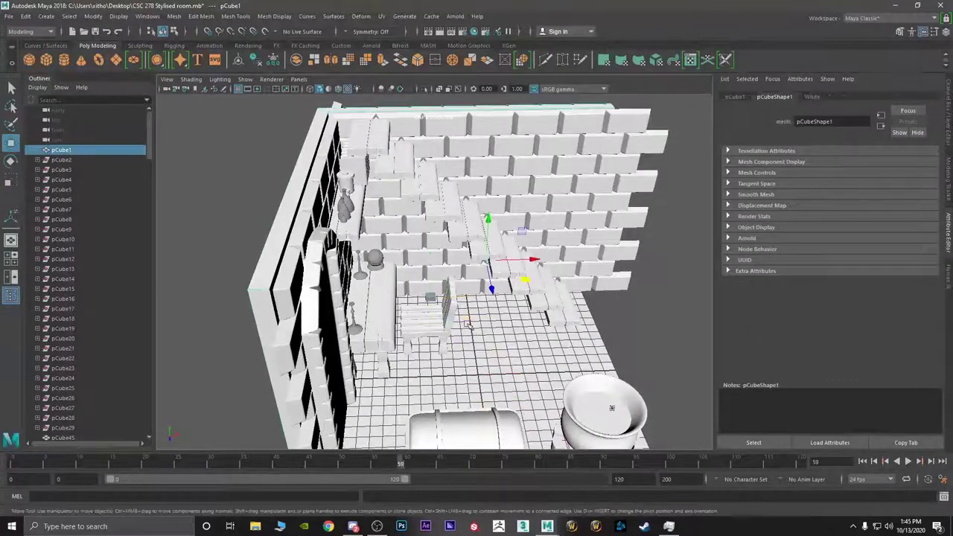
pyautogui.scroll(5, 480, 328)
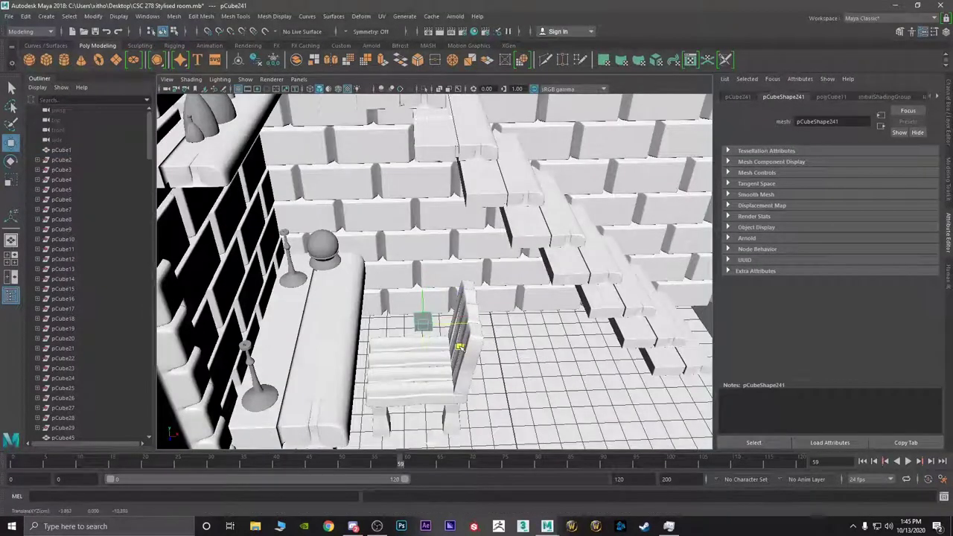
pyautogui.press('r')
pyautogui.moveTo(465, 325); pyautogui.dragTo(421, 443)
pyautogui.press('w')
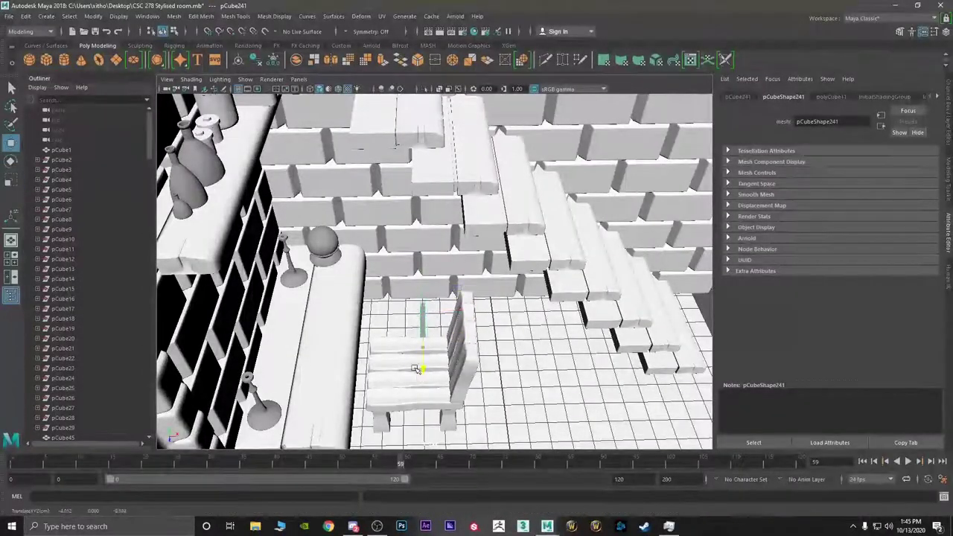
# - Scale the thin cube into an upright panel about 5.3 high and 3.4 deep, and position it between the table and stairs
pyautogui.press('r')
pyautogui.moveTo(422, 367); pyautogui.dragTo(357, 342)
pyautogui.keyDown('alt'); pyautogui.moveTo(357, 342); pyautogui.dragTo(428, 361, button='right'); pyautogui.keyUp('alt')
pyautogui.keyDown('alt'); pyautogui.moveTo(428, 361); pyautogui.dragTo(436, 316); pyautogui.keyUp('alt')
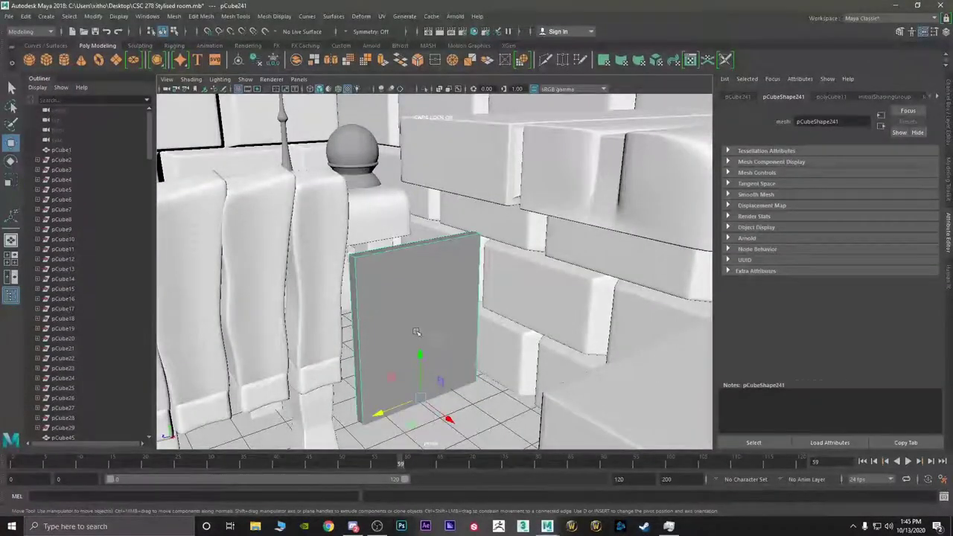
pyautogui.moveTo(419, 356); pyautogui.dragTo(506, 317)
pyautogui.press('r')
pyautogui.press('w')
pyautogui.scroll(-4, 476, 305)
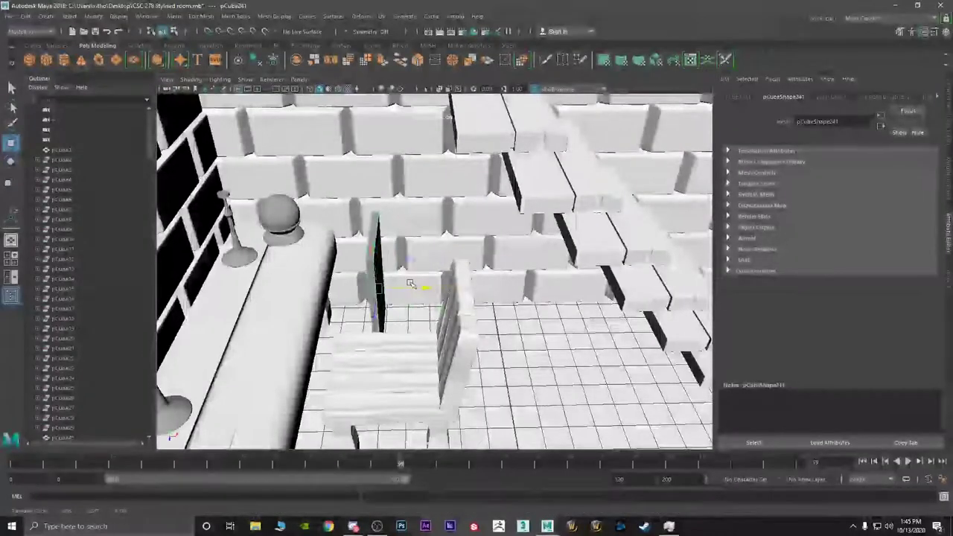
# - Duplicate the upright panel and move the copy towards the stairs, and duplicate it again with its Z rotation set to 90
pyautogui.hotkey('ctrl', 'd')
pyautogui.moveTo(439, 287); pyautogui.dragTo(488, 287)
pyautogui.hotkey('ctrl', 'd')
pyautogui.press('e')
pyautogui.moveTo(481, 253); pyautogui.dragTo(413, 255)
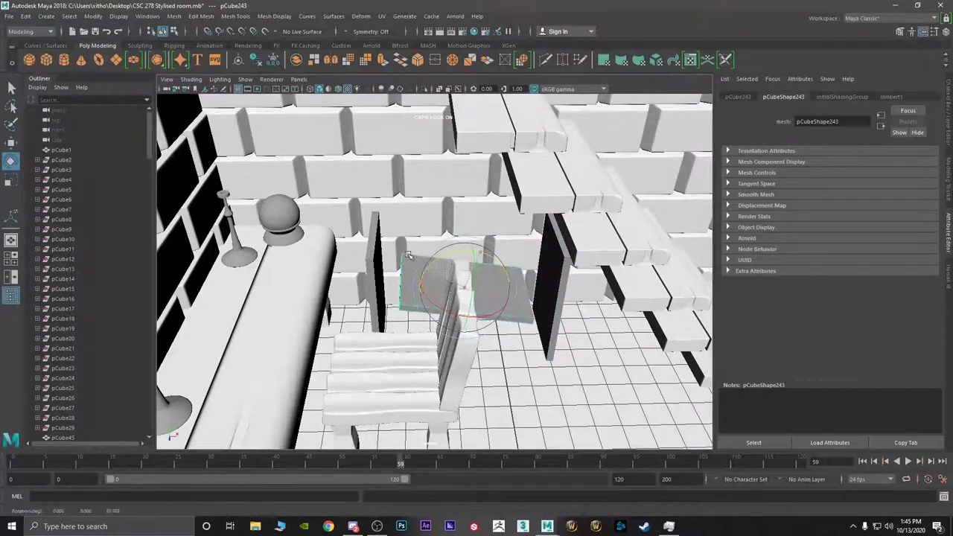
pyautogui.click(739, 96)
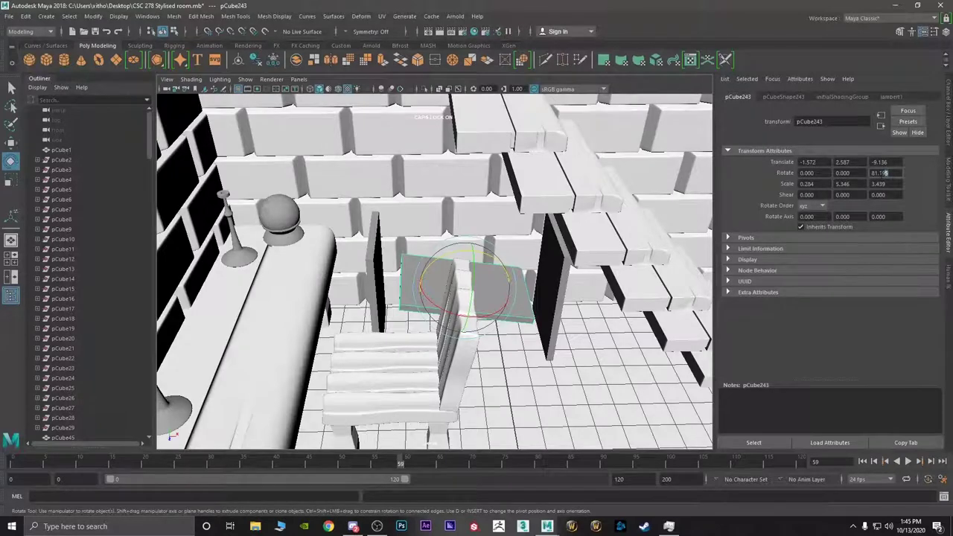
pyautogui.write('90')
pyautogui.press('Return')
# - Raise the horizontal board onto the two uprights, lengthen it to about 7.6, and align it as the bookshelf's top
pyautogui.press('w')
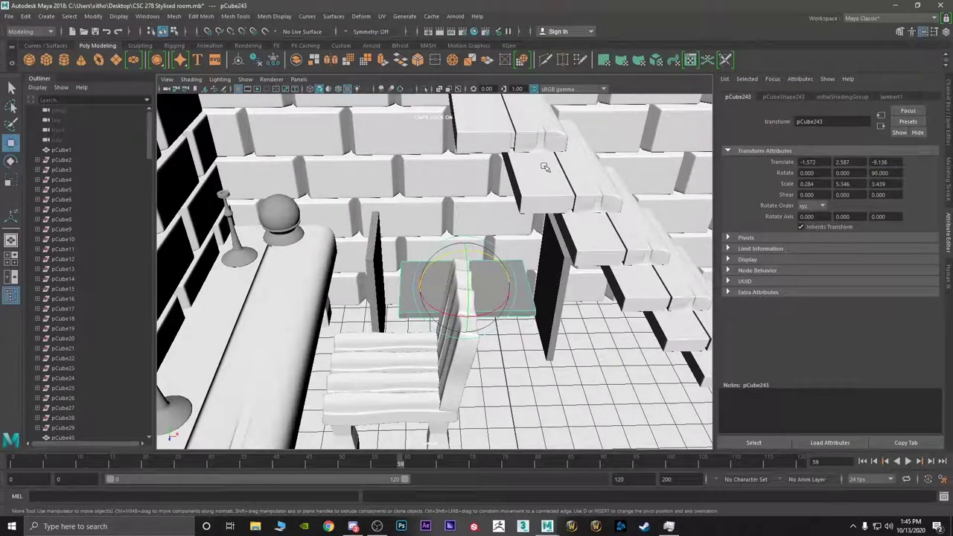
pyautogui.keyDown('alt'); pyautogui.moveTo(513, 268); pyautogui.dragTo(508, 241); pyautogui.keyUp('alt')
pyautogui.moveTo(467, 268); pyautogui.dragTo(408, 229)
pyautogui.press('r')
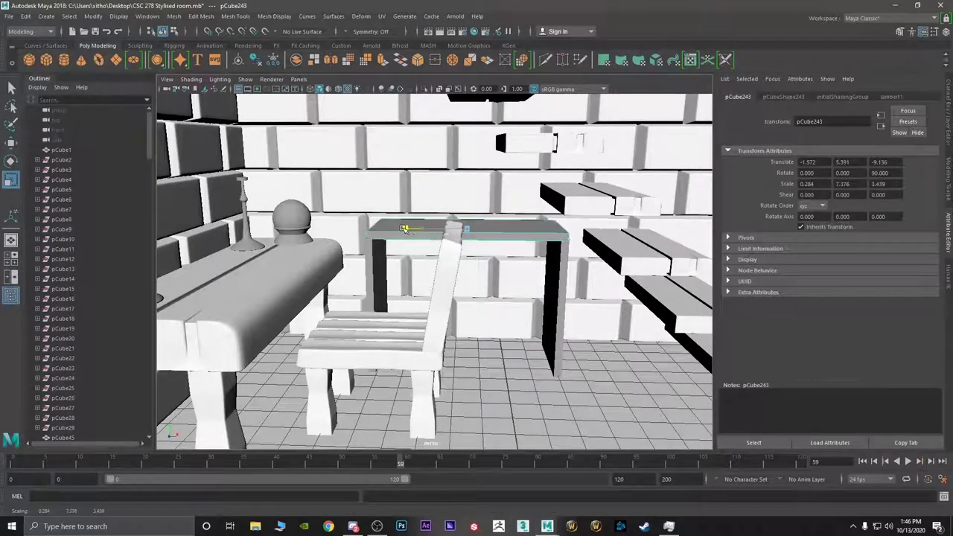
pyautogui.press('w')
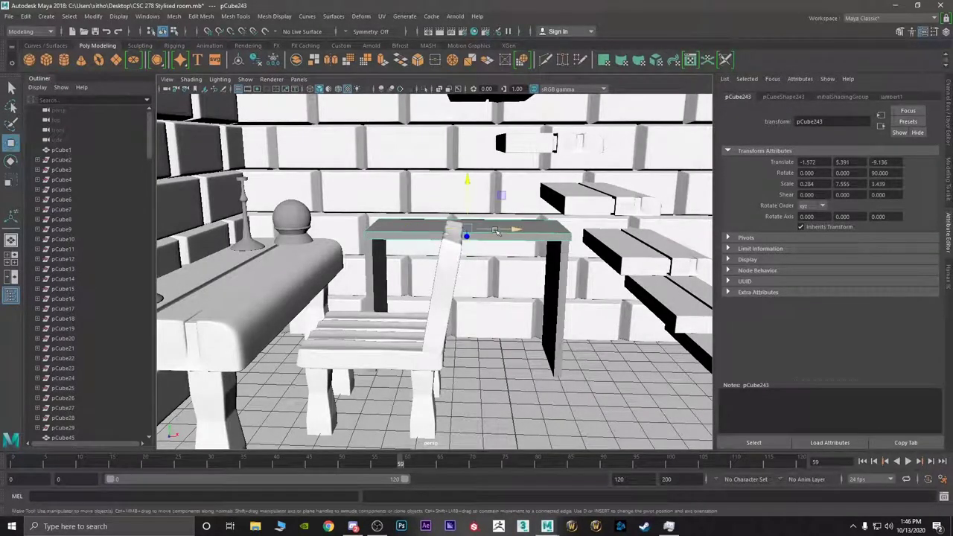
pyautogui.moveTo(495, 230); pyautogui.dragTo(492, 230)
# - Duplicate the bookshelf's top board and lower the copies to form a middle and a bottom shelf between the uprights
pyautogui.hotkey('ctrl', 'd')
pyautogui.moveTo(464, 195); pyautogui.dragTo(461, 274)
pyautogui.hotkey('ctrl', 'd')
pyautogui.hotkey('ctrl', 'z')
pyautogui.hotkey('ctrl', 'z')
pyautogui.hotkey('ctrl', 'z')
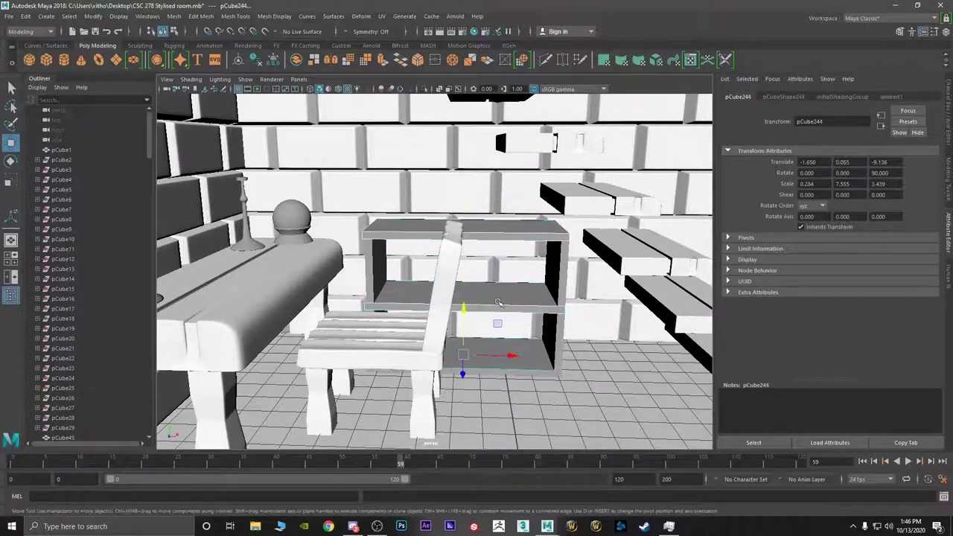
# - Apply a polygon mesh operation to the three shelf boards, and repeat it on the two upright panels
pyautogui.keyDown('shift'); pyautogui.moveTo(497, 282); pyautogui.dragTo(487, 465, button='right'); pyautogui.keyUp('shift')
pyautogui.click(555, 280)
pyautogui.keyDown('shift'); pyautogui.click(384, 277); pyautogui.keyUp('shift')
pyautogui.keyDown('shift'); pyautogui.moveTo(466, 280); pyautogui.dragTo(450, 460, button='right'); pyautogui.keyUp('shift')
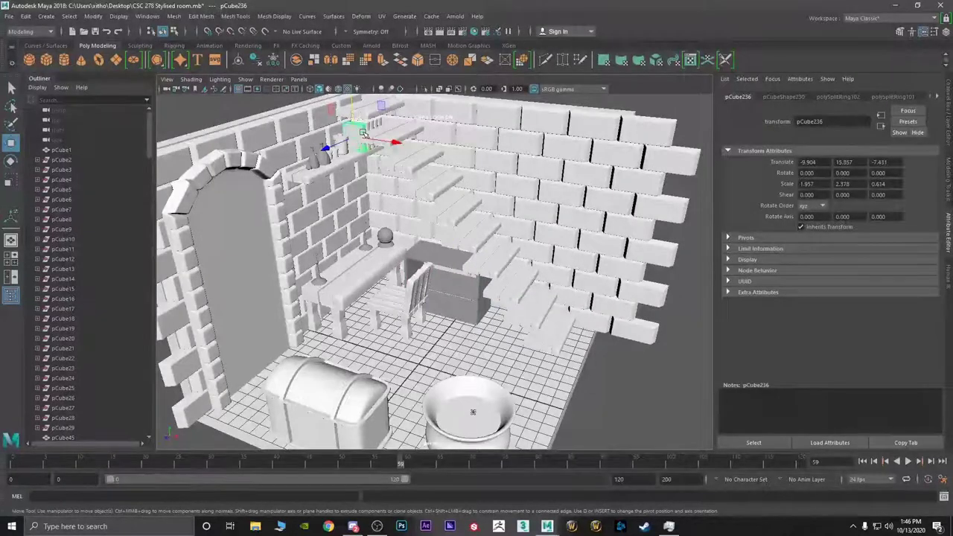
# - Duplicate a book from the wall shelf, rotate it about -88 on Y, and stand it at the table end of the upper compartment
pyautogui.moveTo(364, 138); pyautogui.dragTo(441, 165)
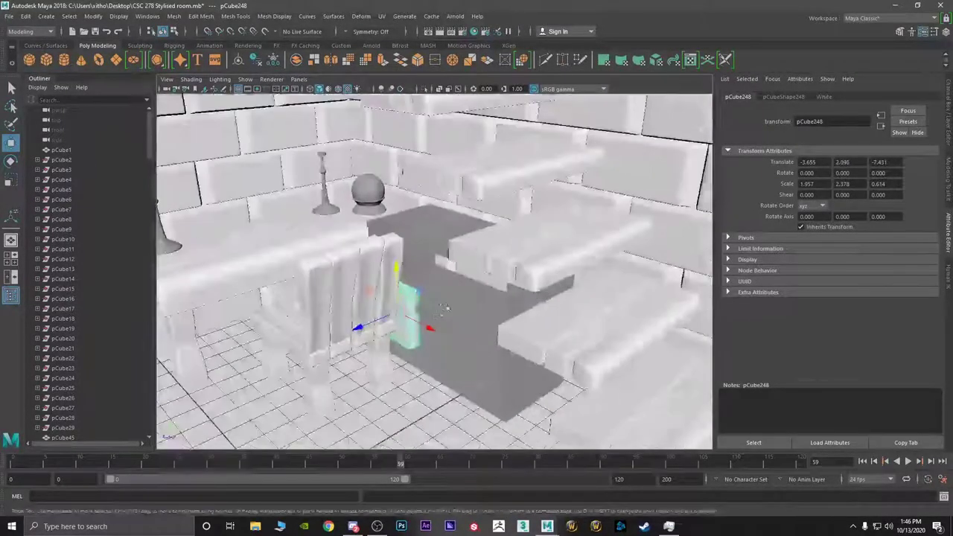
pyautogui.press('e')
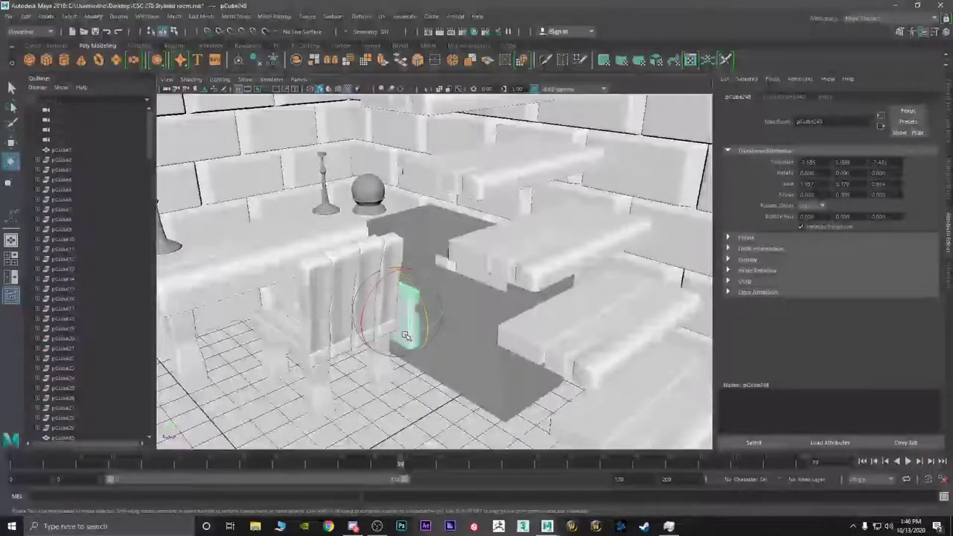
pyautogui.moveTo(404, 335); pyautogui.dragTo(382, 284)
pyautogui.press('w')
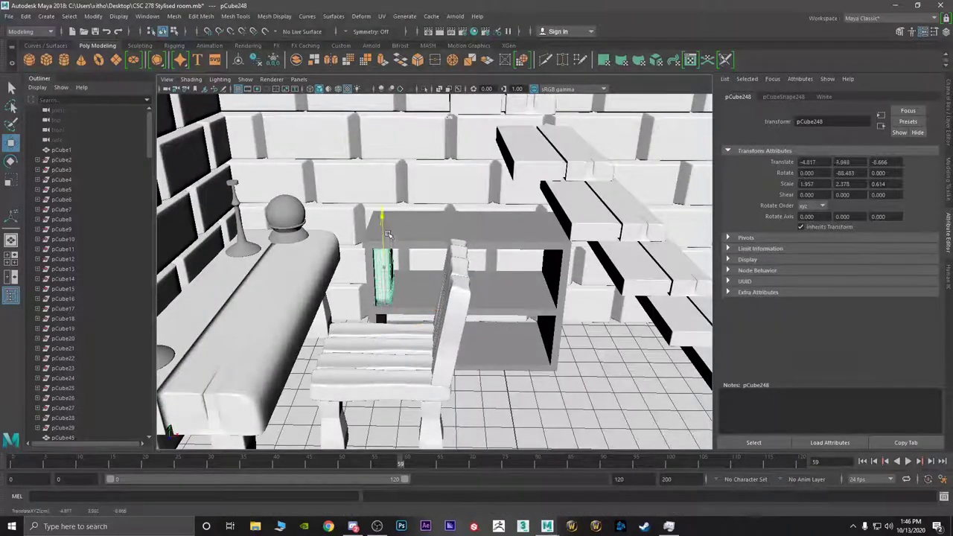
# - Duplicate the book repeatedly at even spacing to form a row along the bookshelf's upper compartment
pyautogui.hotkey('ctrl', 'd')
pyautogui.moveTo(410, 267); pyautogui.dragTo(460, 273)
pyautogui.hotkey('ctrl', 'd')
pyautogui.hotkey('shift', 'd')
pyautogui.hotkey('shift', 'd')
pyautogui.hotkey('shift', 'd')
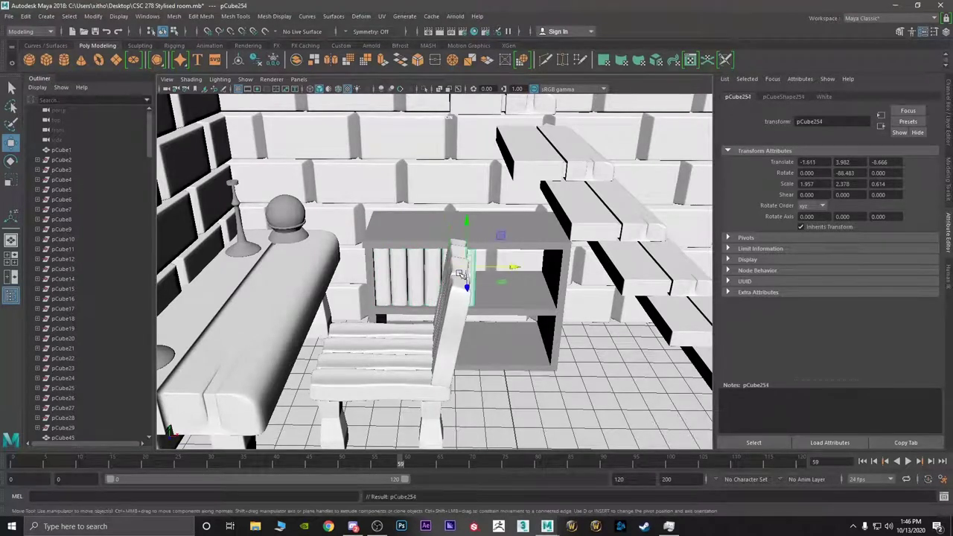
pyautogui.hotkey('shift', 'd')
pyautogui.hotkey('shift', 'd')
# - Tilt the last book in the row towards its neighbours, with an X rotation of about 32.6
pyautogui.press('e')
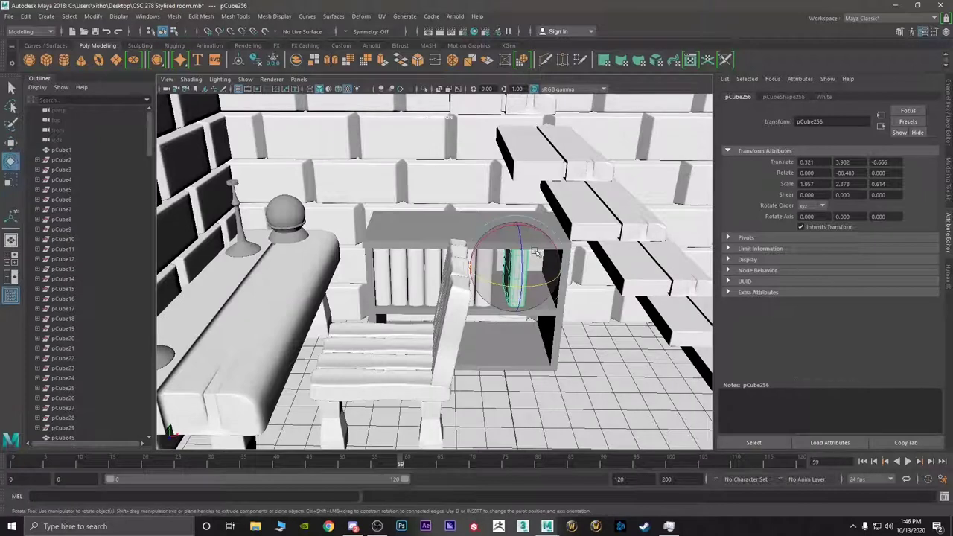
pyautogui.moveTo(535, 227); pyautogui.dragTo(512, 225)
pyautogui.press('w')
# - Clear the selection and examine the whole room with the new bookshelf from several angles and distances
pyautogui.keyDown('alt'); pyautogui.moveTo(537, 326); pyautogui.dragTo(518, 292); pyautogui.keyUp('alt')
pyautogui.scroll(-7, 545, 271)
pyautogui.scroll(3, 523, 299)
pyautogui.scroll(-5, 468, 313)
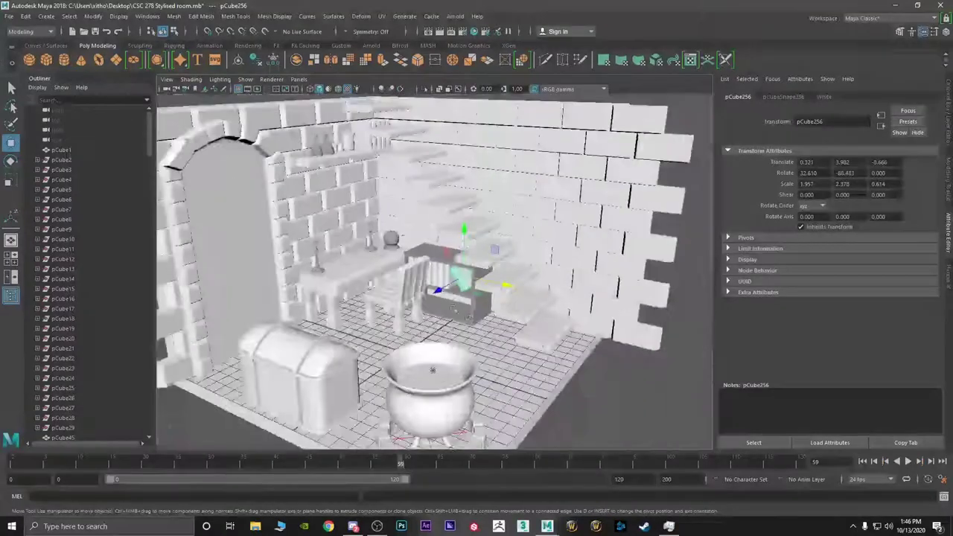
pyautogui.scroll(-5, 454, 310)
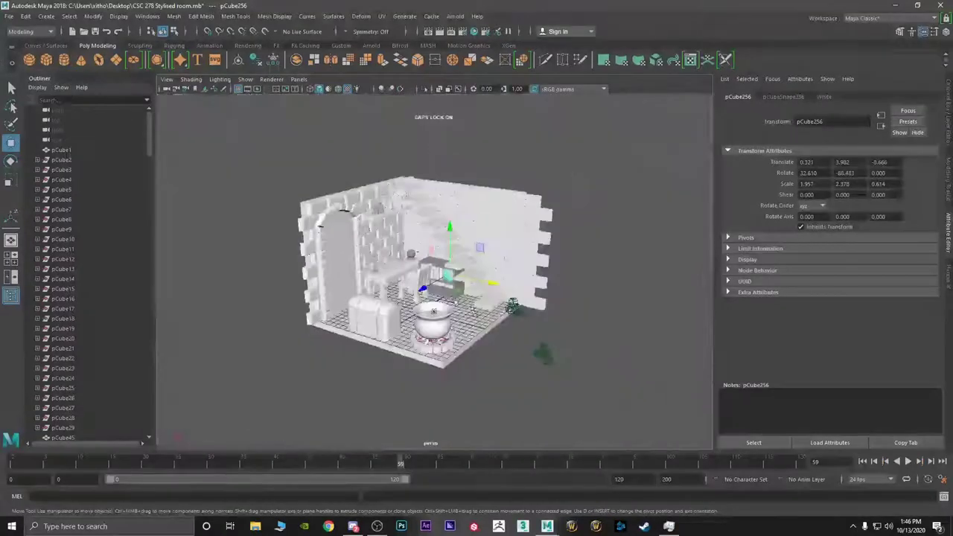
pyautogui.keyDown('alt'); pyautogui.moveTo(454, 310); pyautogui.dragTo(454, 283); pyautogui.keyUp('alt')
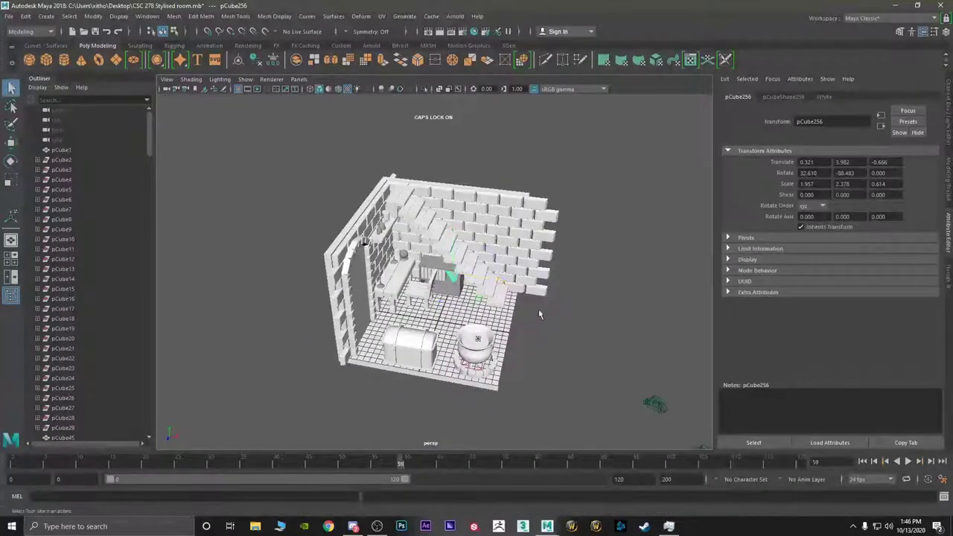
pyautogui.click(541, 315)
pyautogui.scroll(7, 428, 272)
pyautogui.keyDown('alt'); pyautogui.moveTo(402, 262); pyautogui.dragTo(413, 286); pyautogui.keyUp('alt')
pyautogui.scroll(-10, 438, 284)
pyautogui.press('capslock')
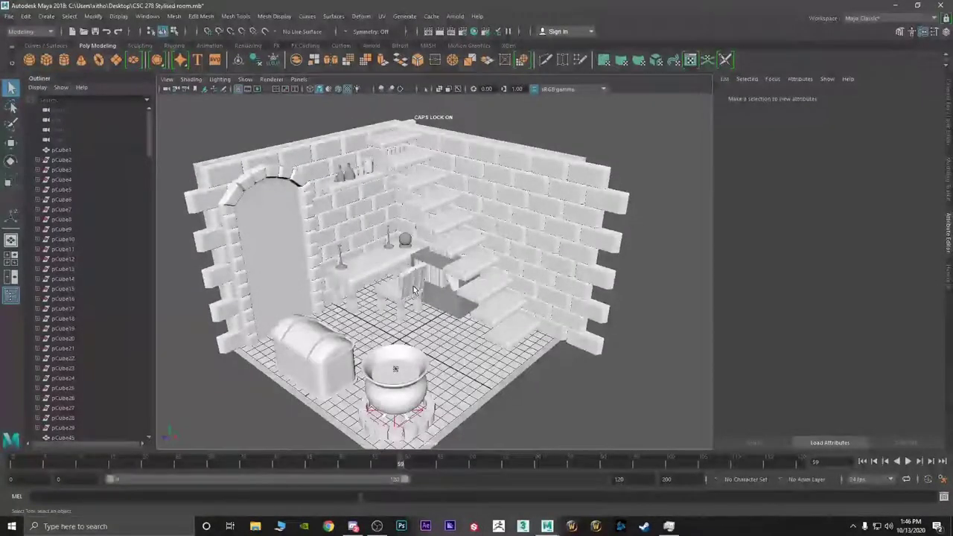